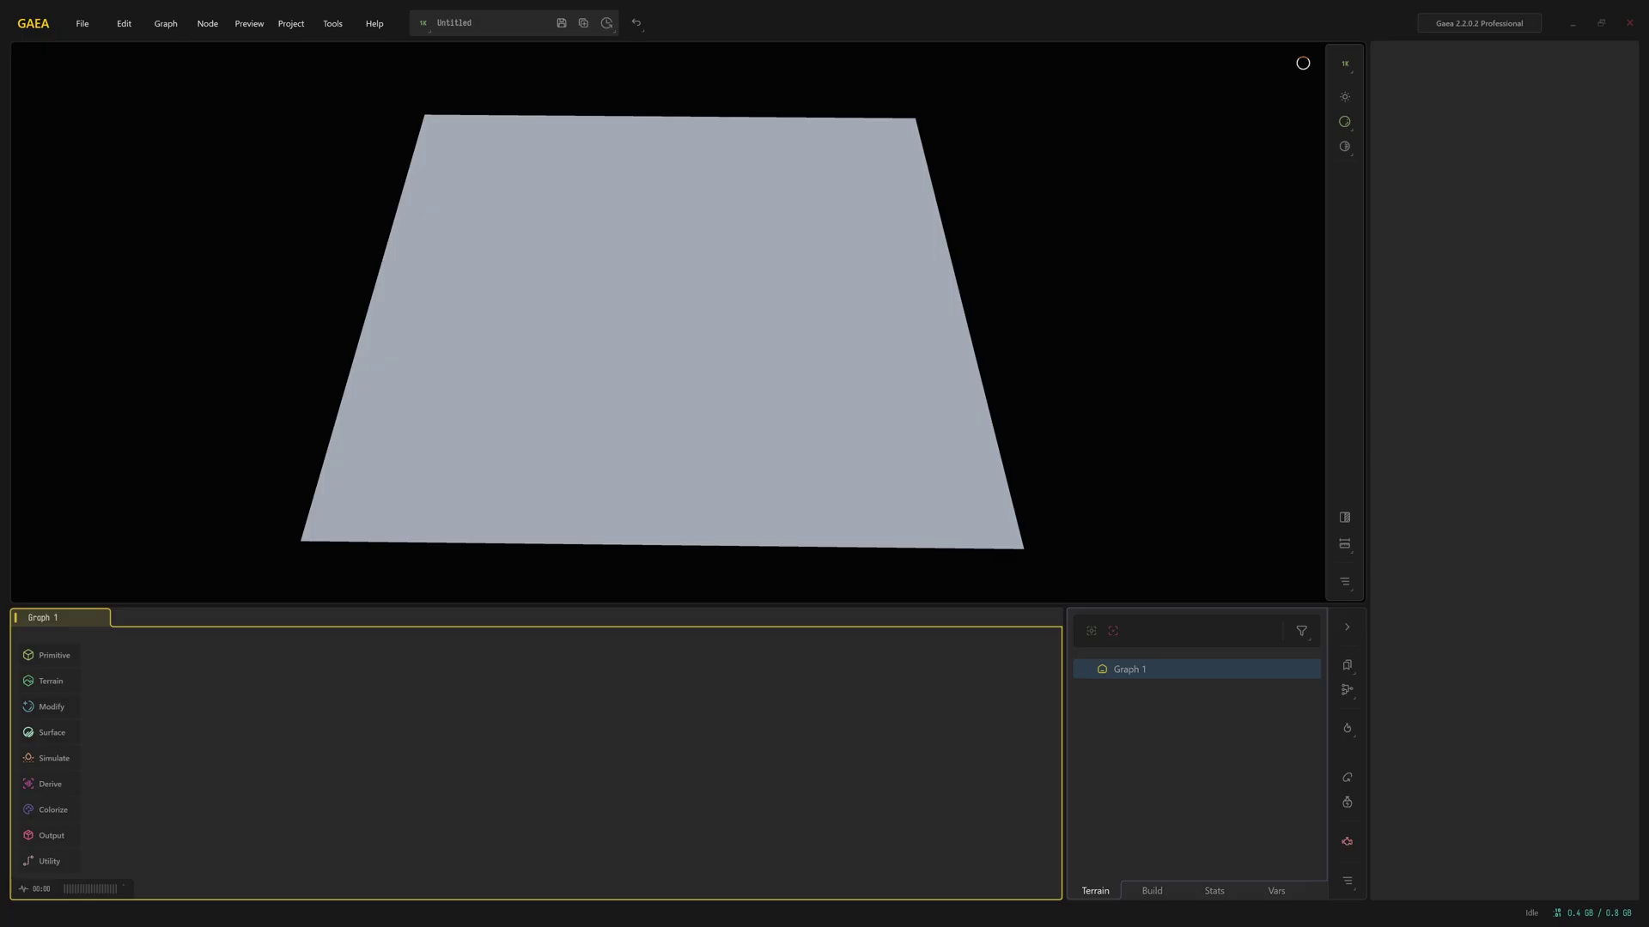
Drag the Downloads folder window over the empty Gaea graph.
drag(770, 218, 1106, 75)
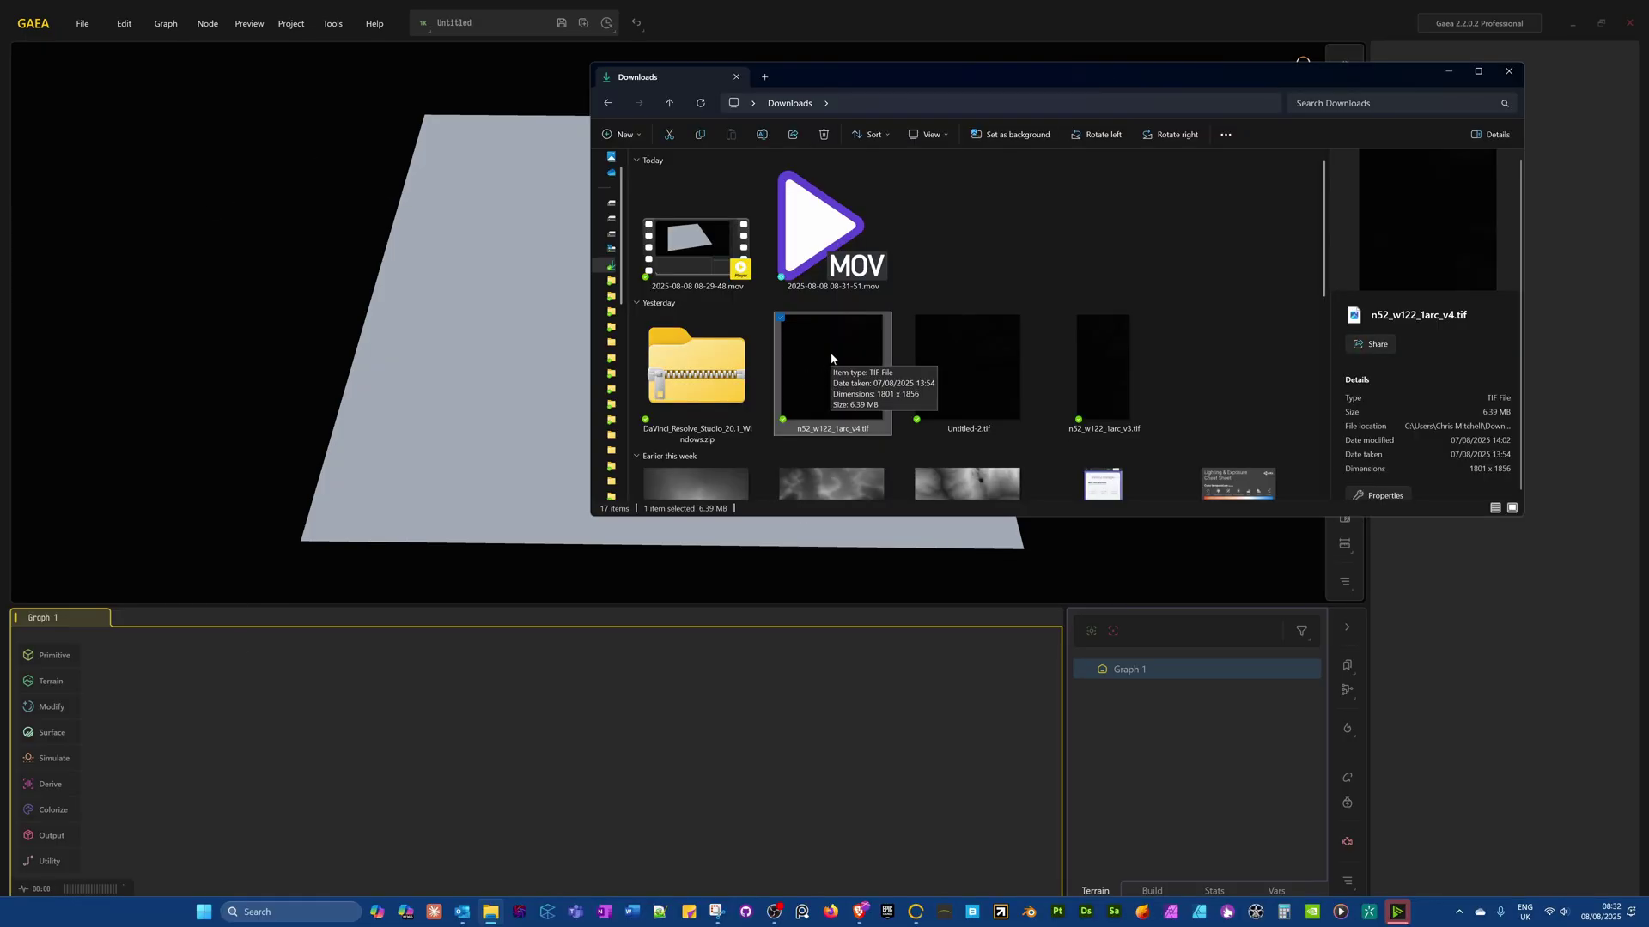
Drop n52_w122_1arc_v4.tif into the graph as a File node, briefly checking EarthExplorer.
drag(834, 348, 443, 825)
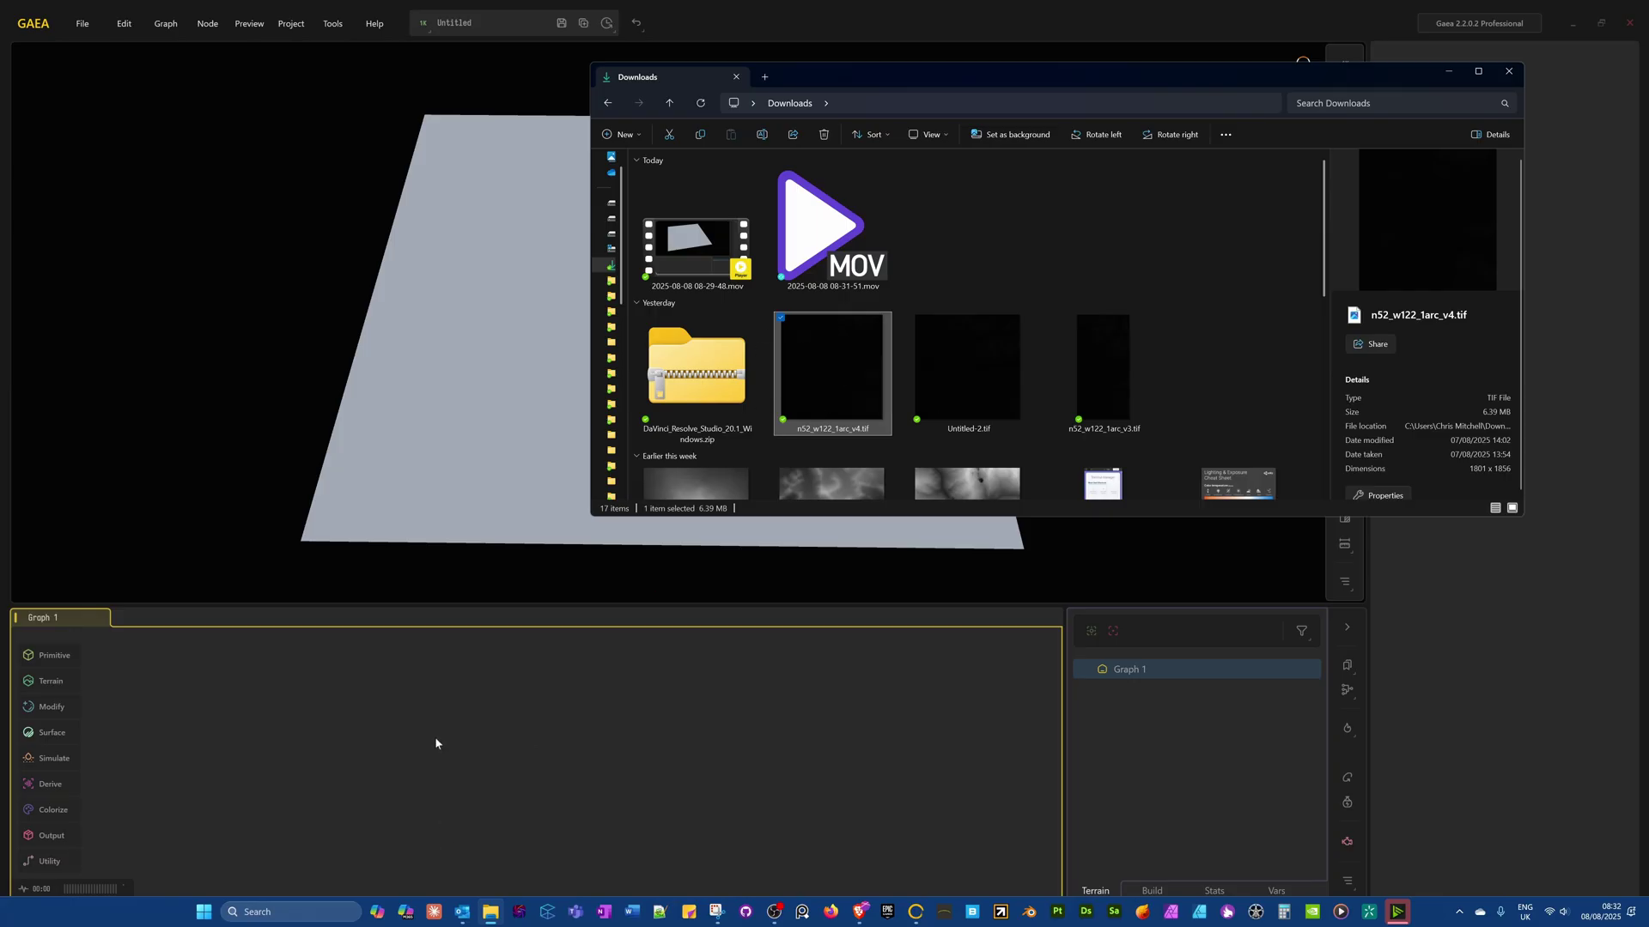
drag(434, 744, 436, 744)
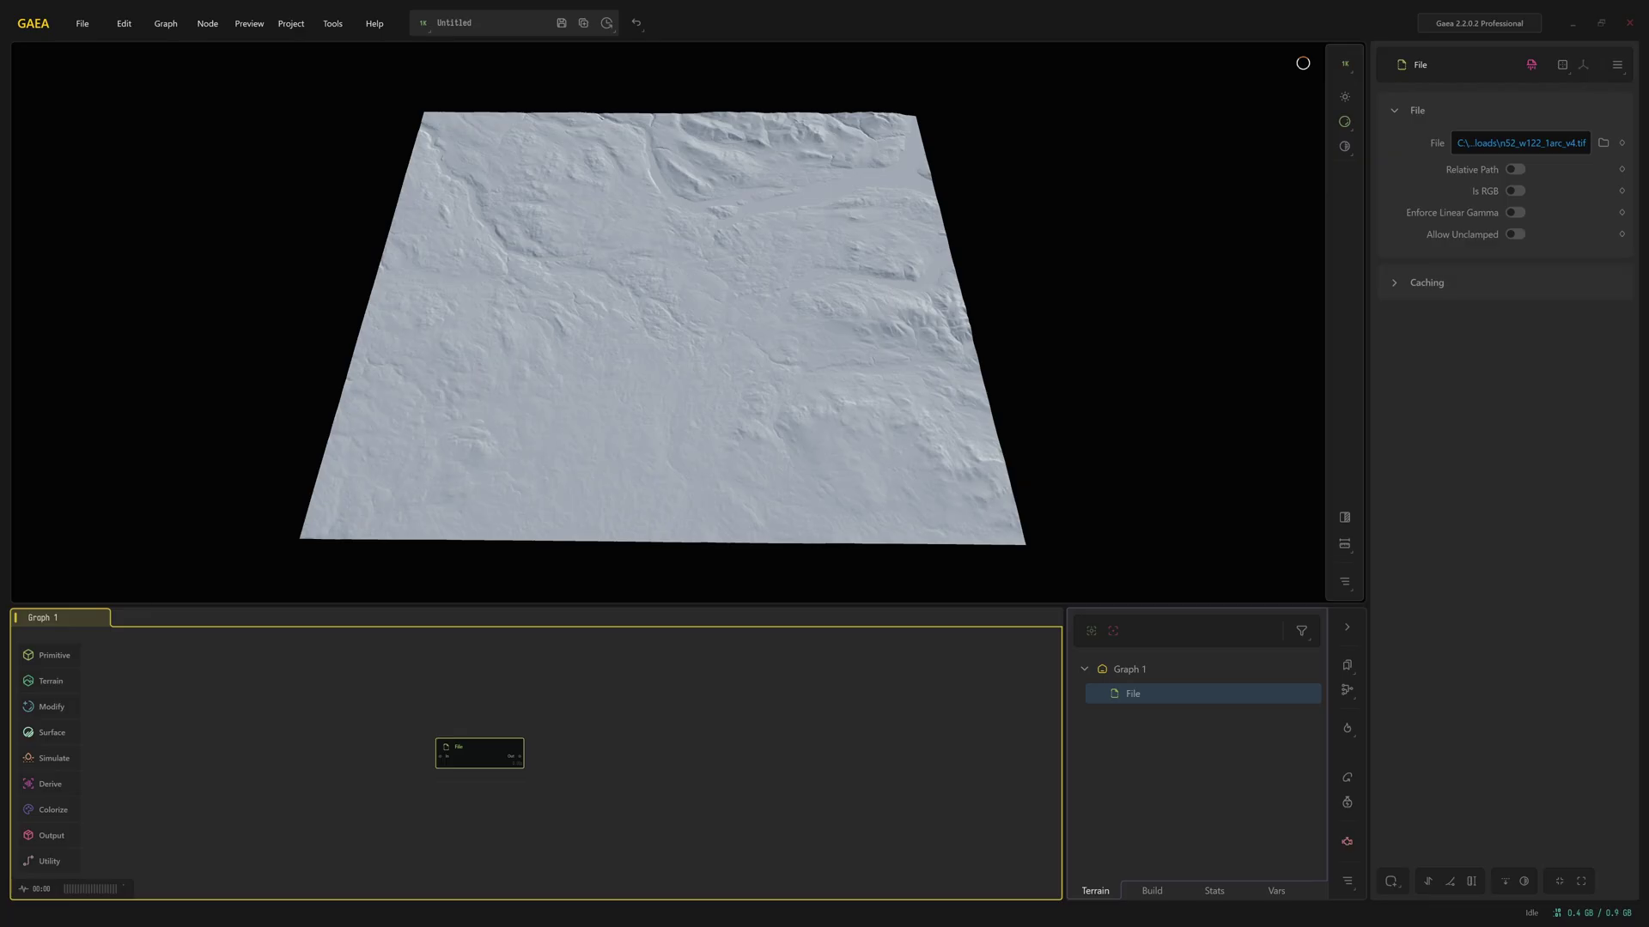
key(alt+Tab)
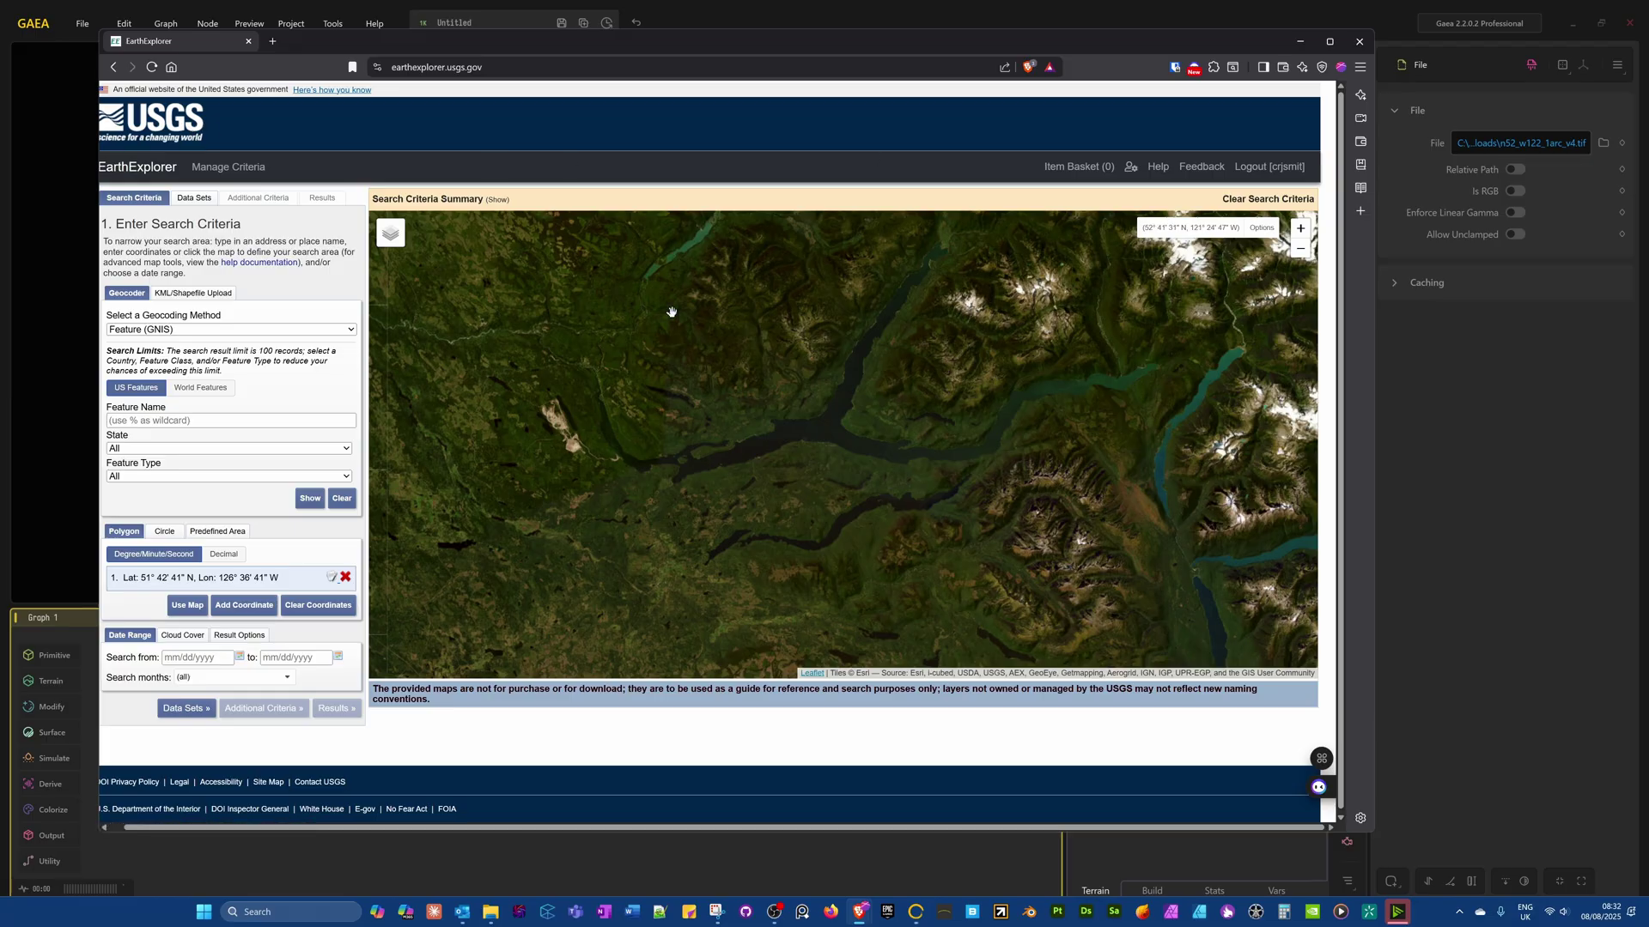
key(alt+Tab)
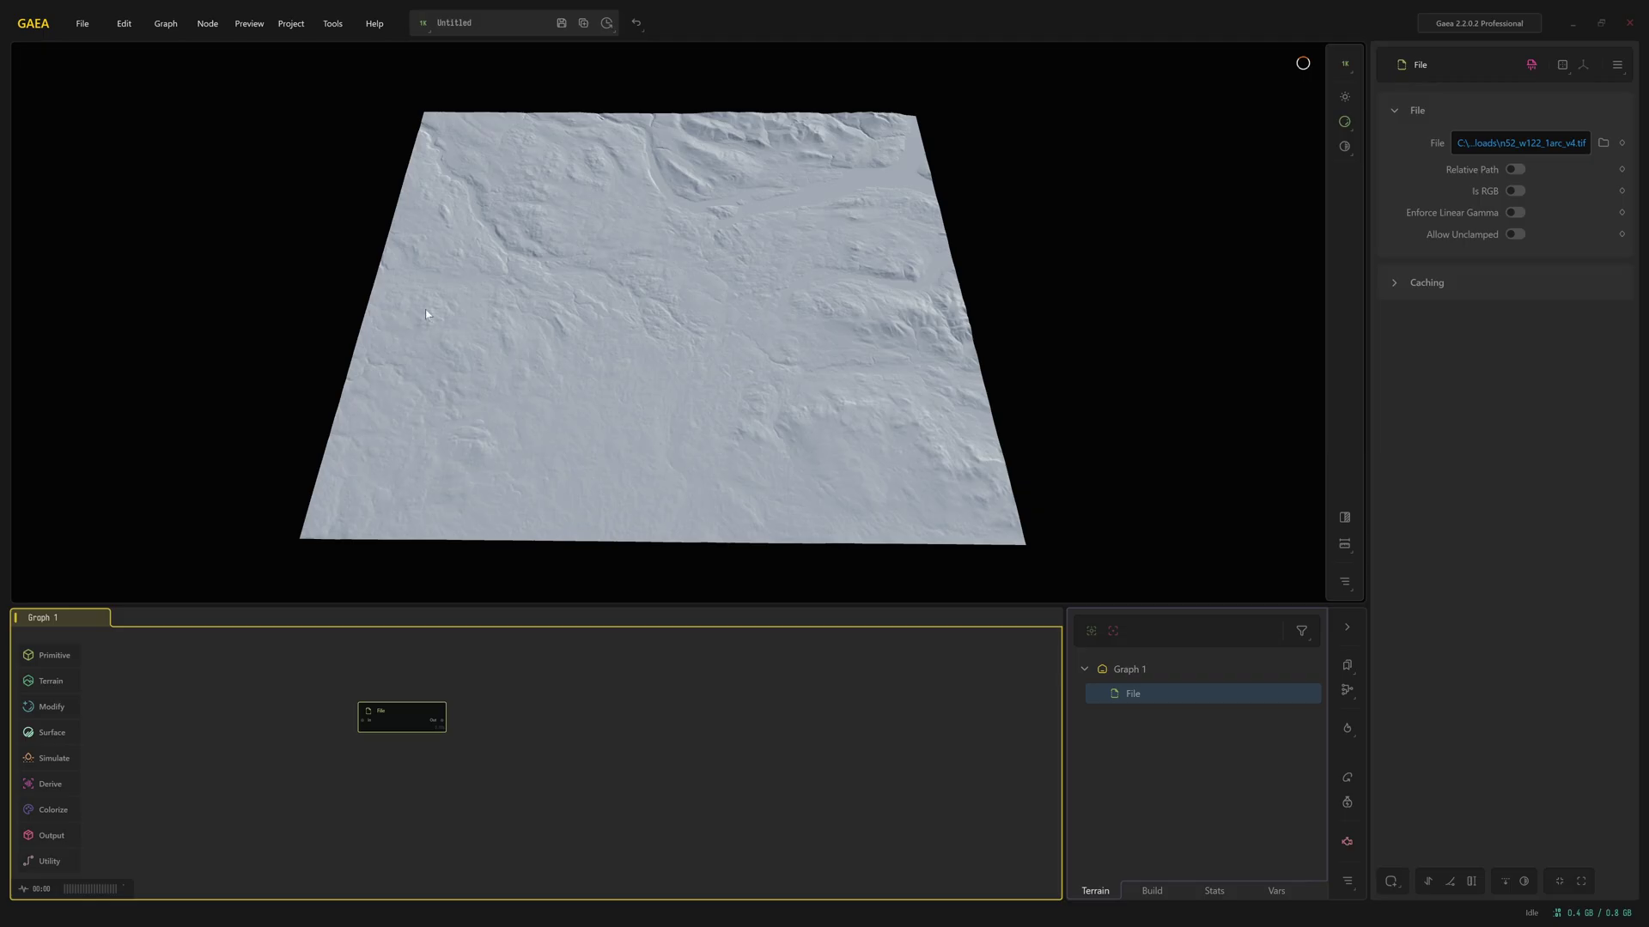
drag(887, 524, 708, 250)
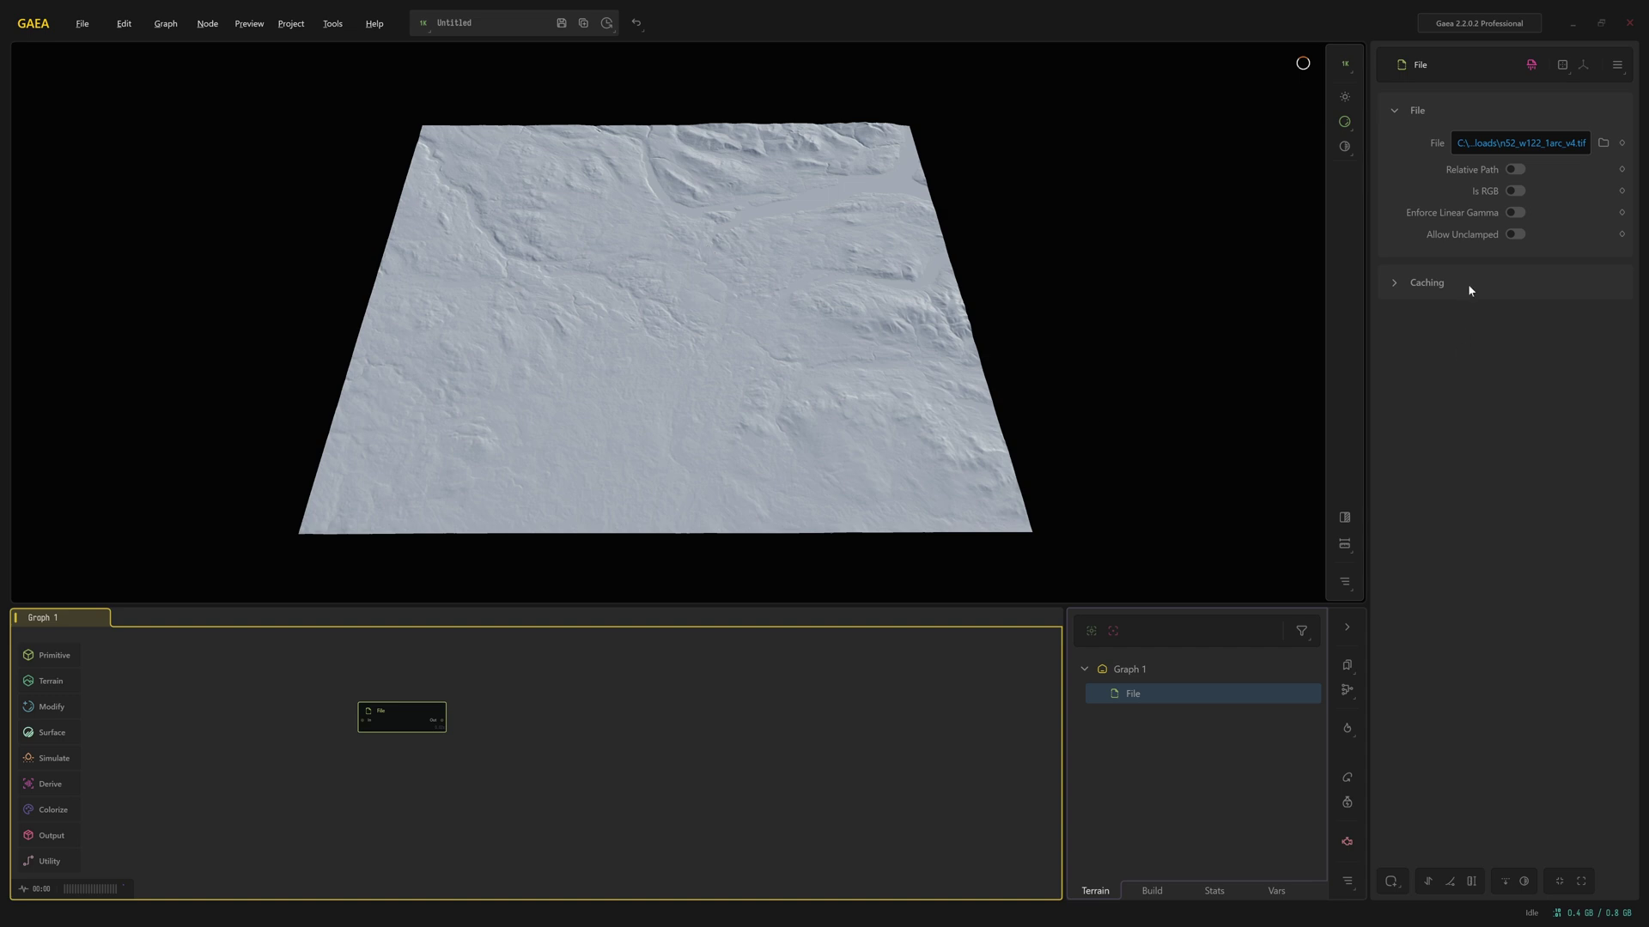
click(1515, 191)
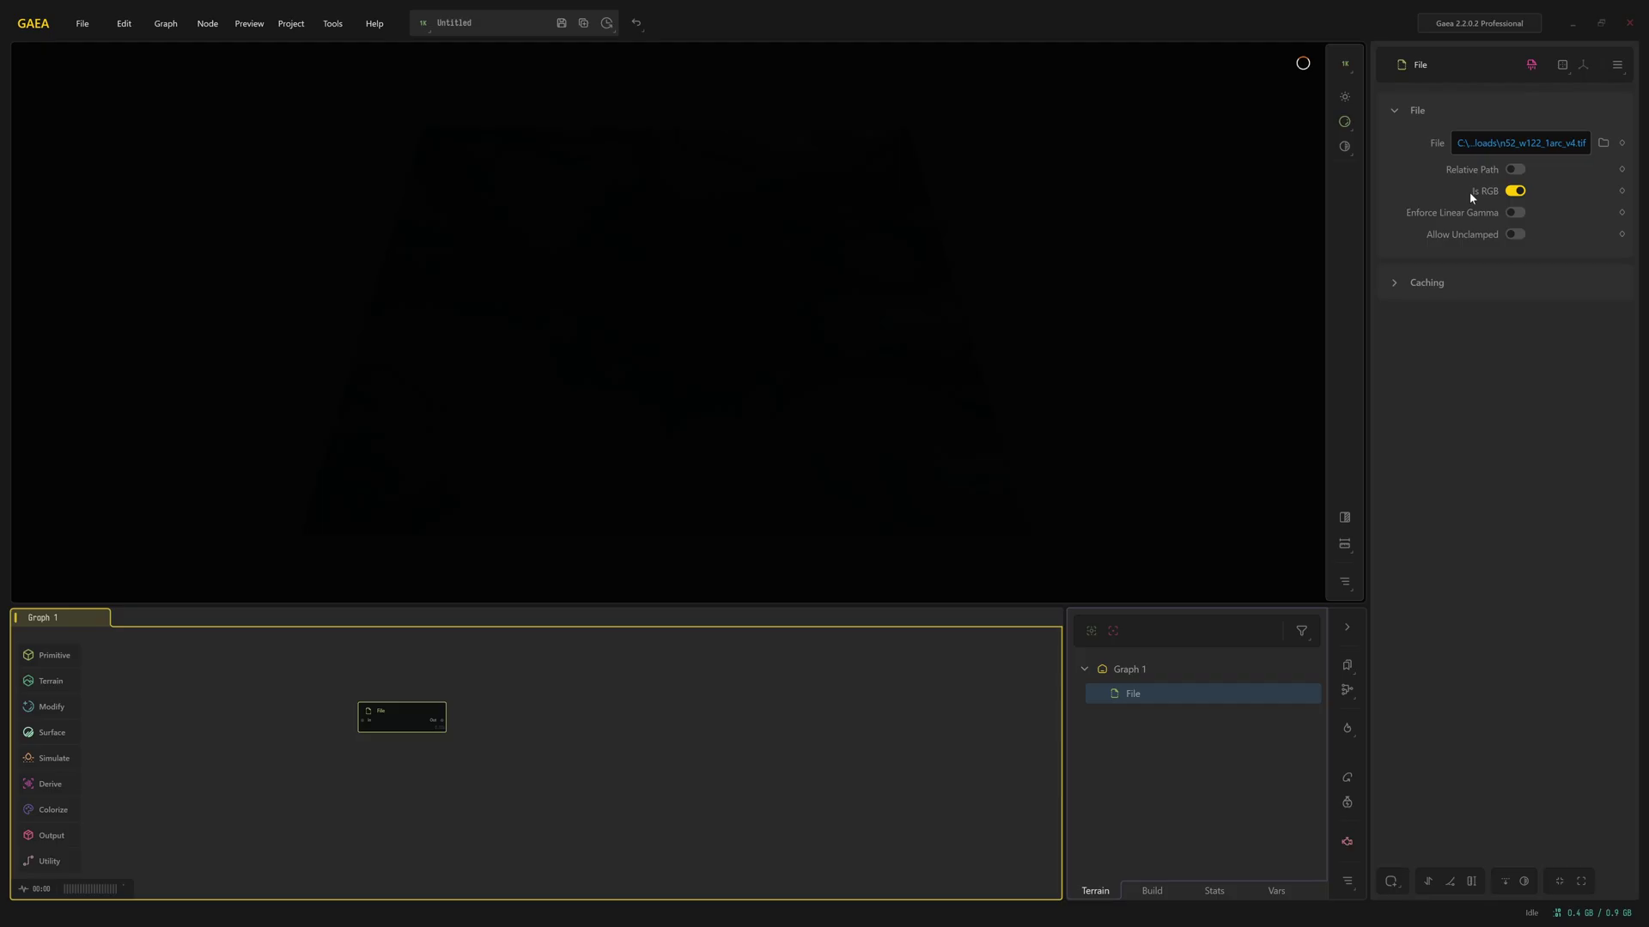
click(1515, 190)
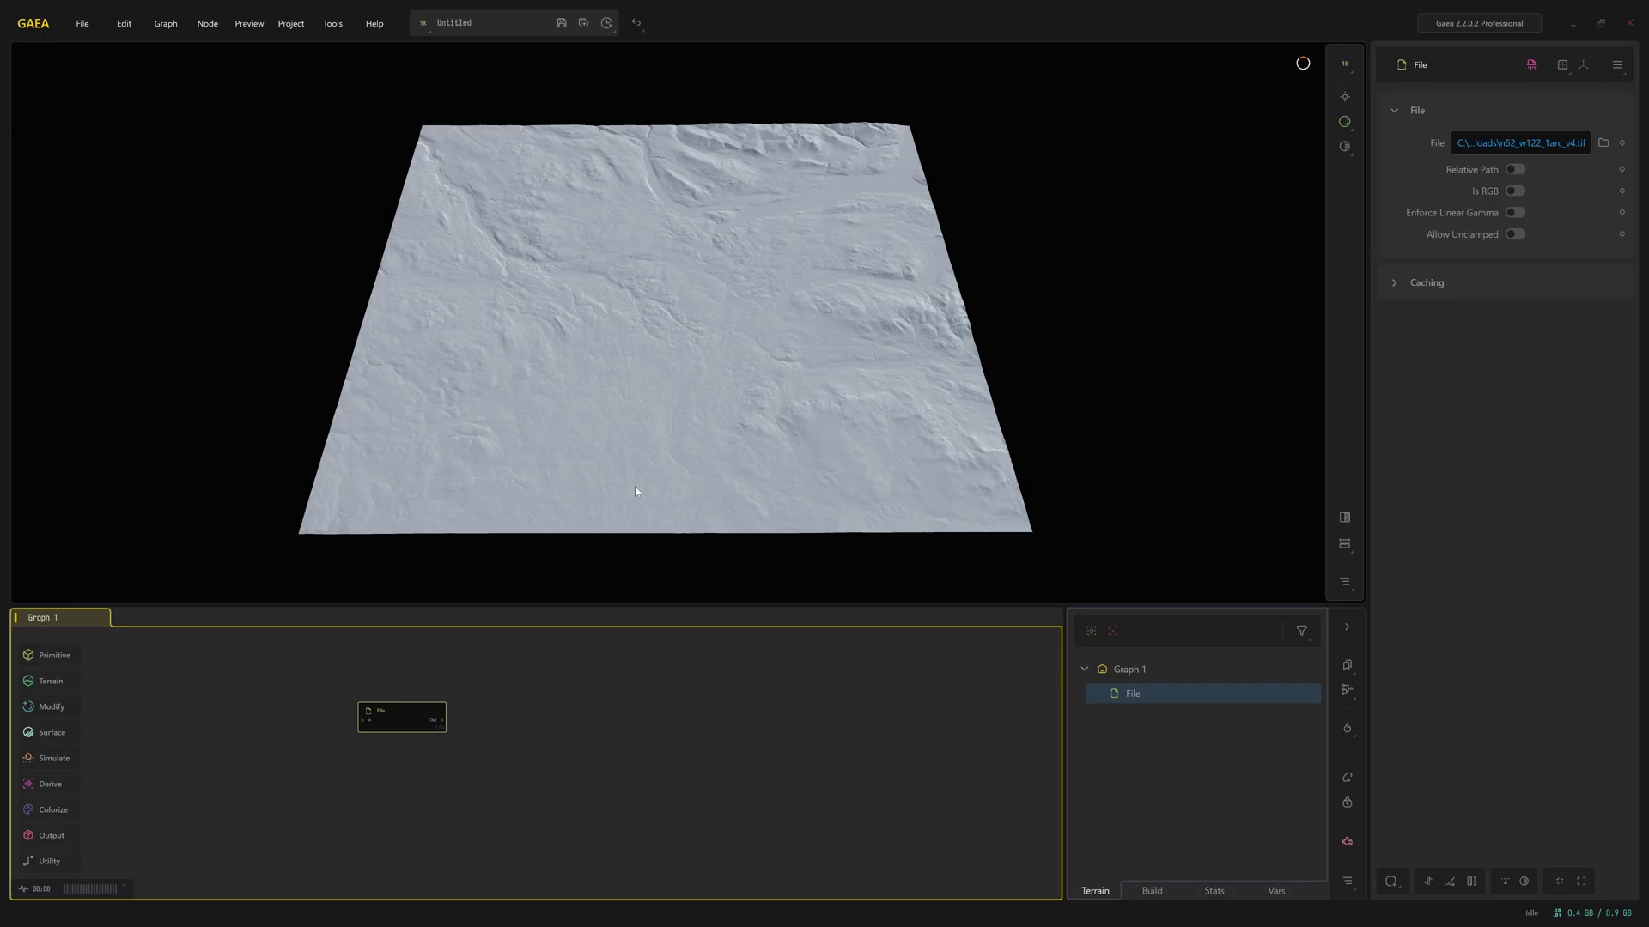
scroll(679, 336, up, 5)
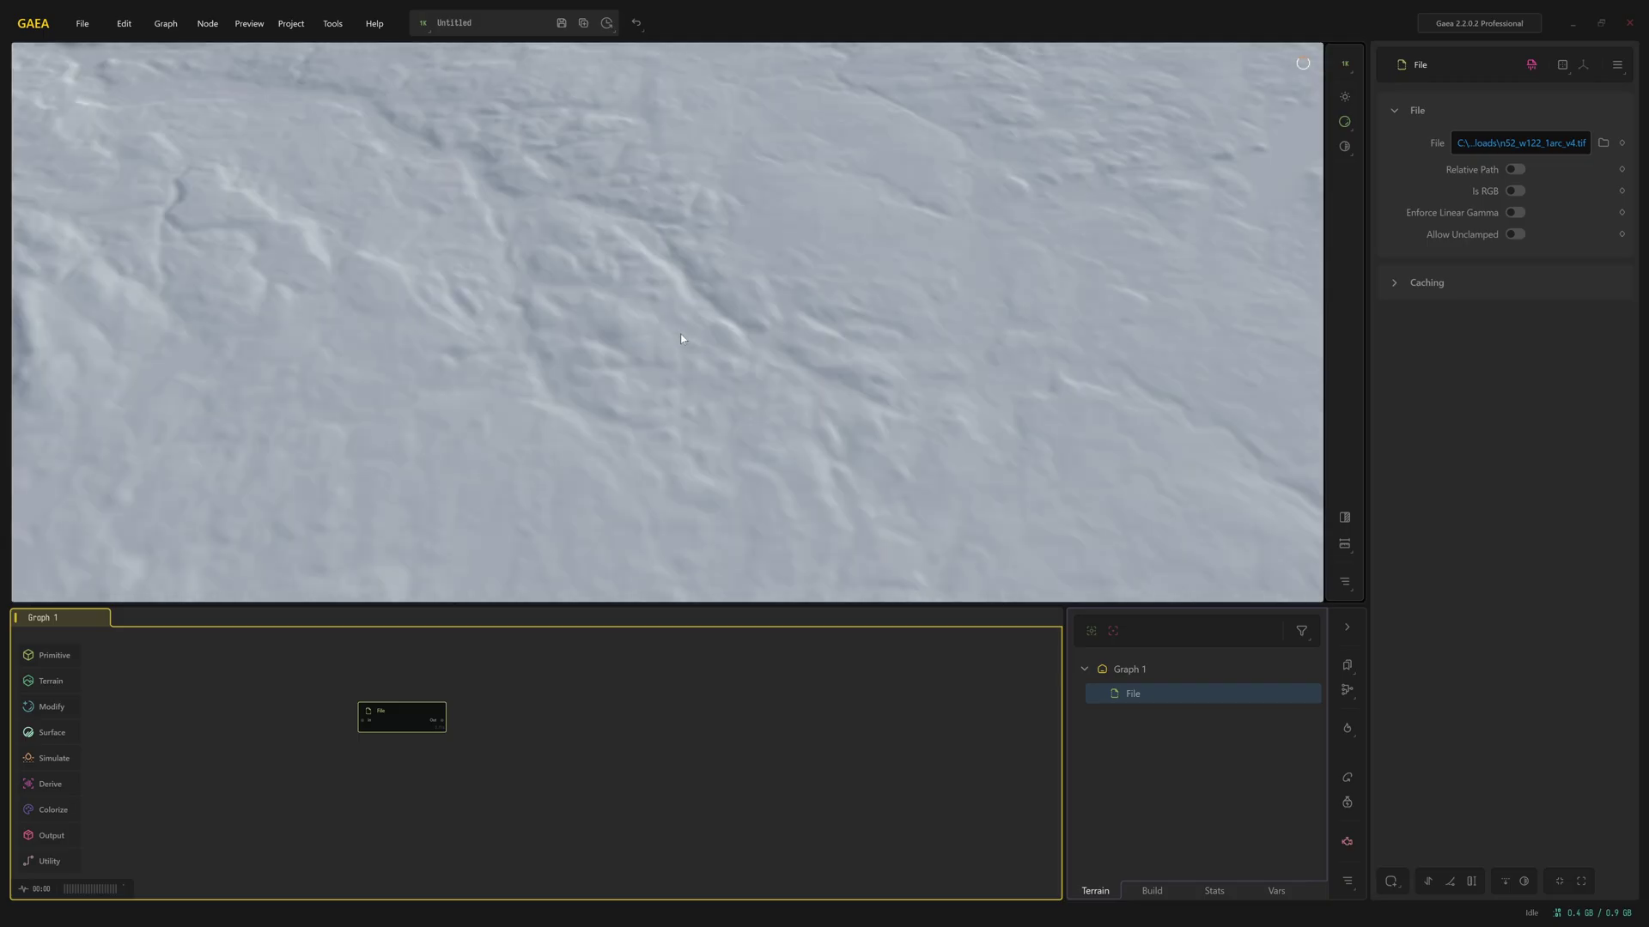
scroll(683, 332, down, 8)
scroll(682, 331, up, 6)
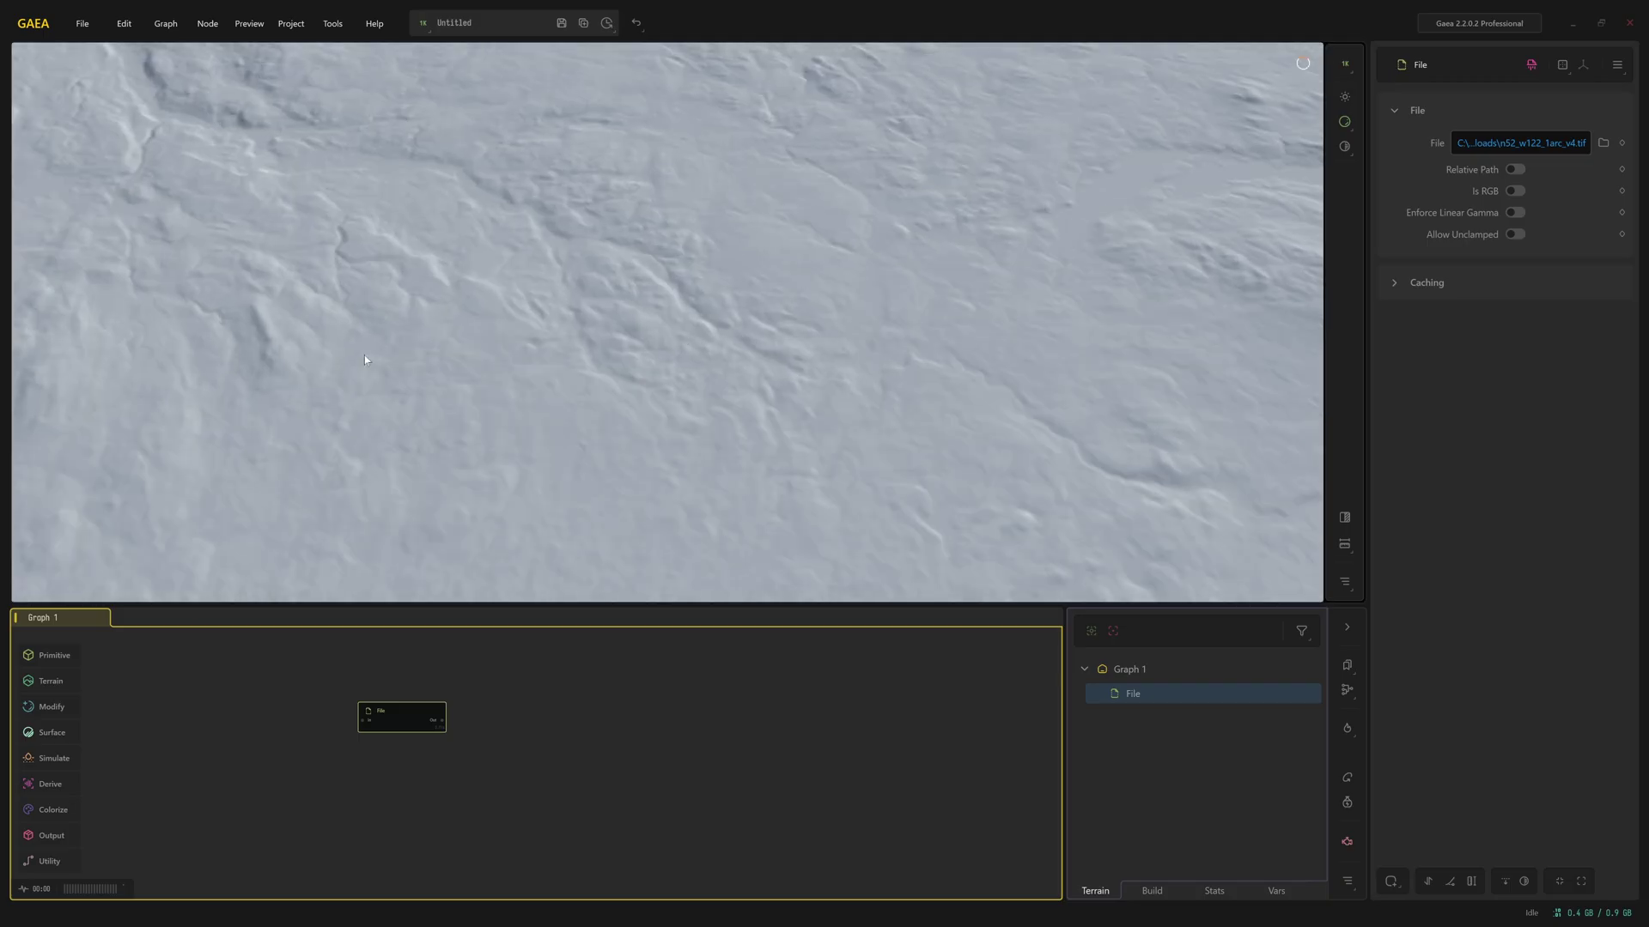
scroll(536, 342, down, 8)
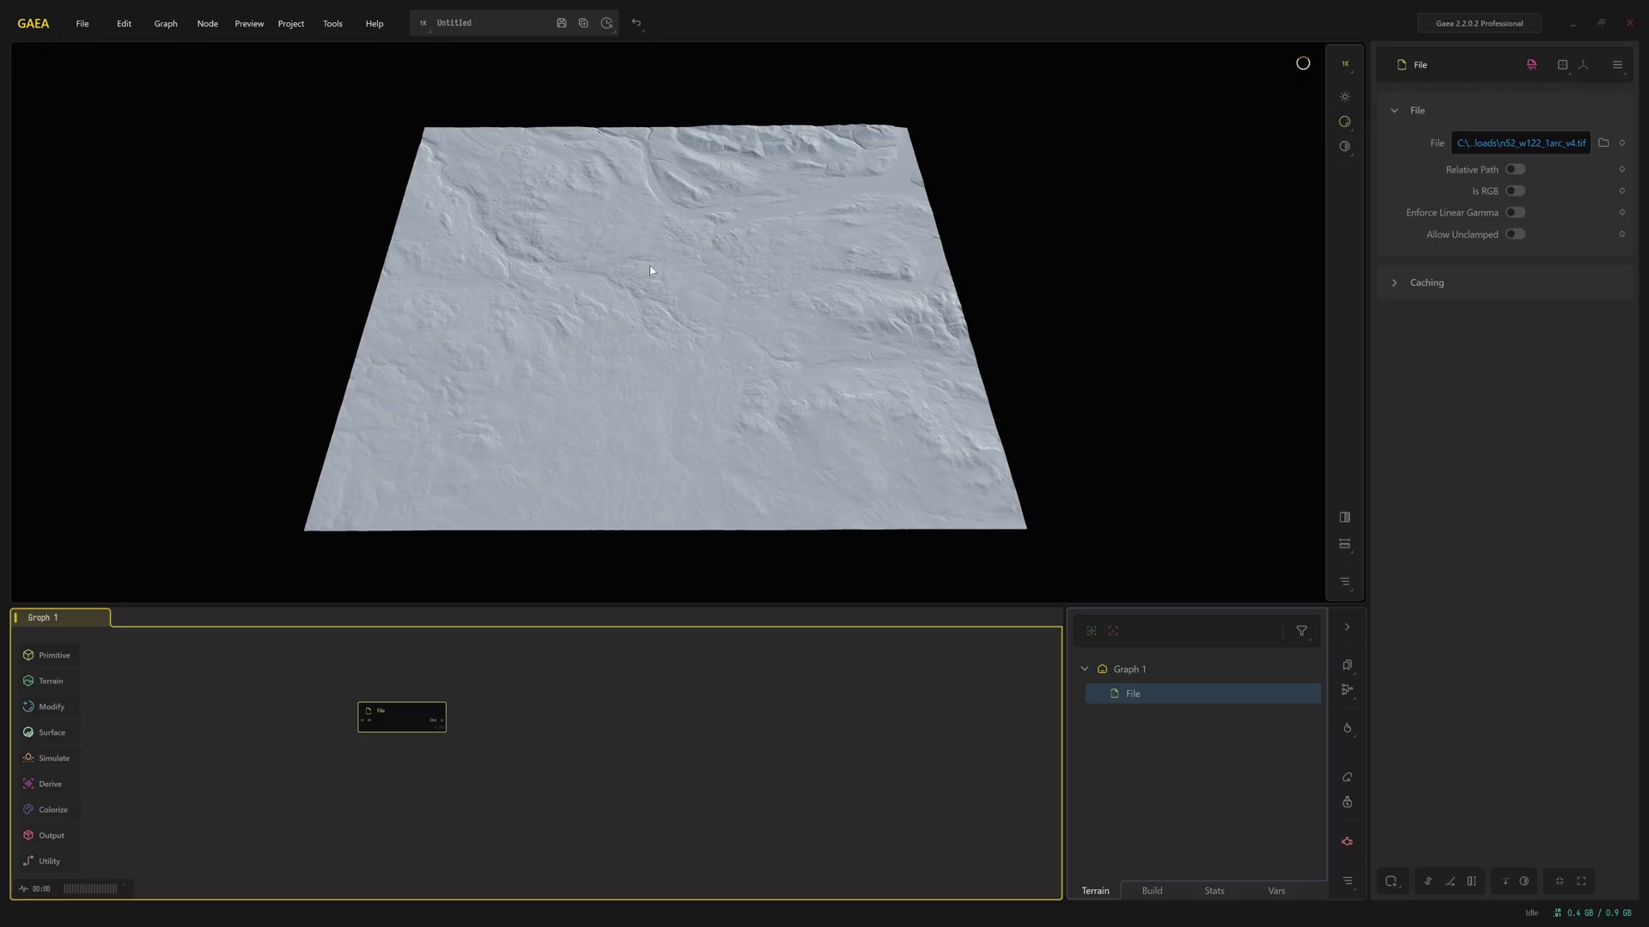
drag(445, 718, 493, 711)
text(blur)
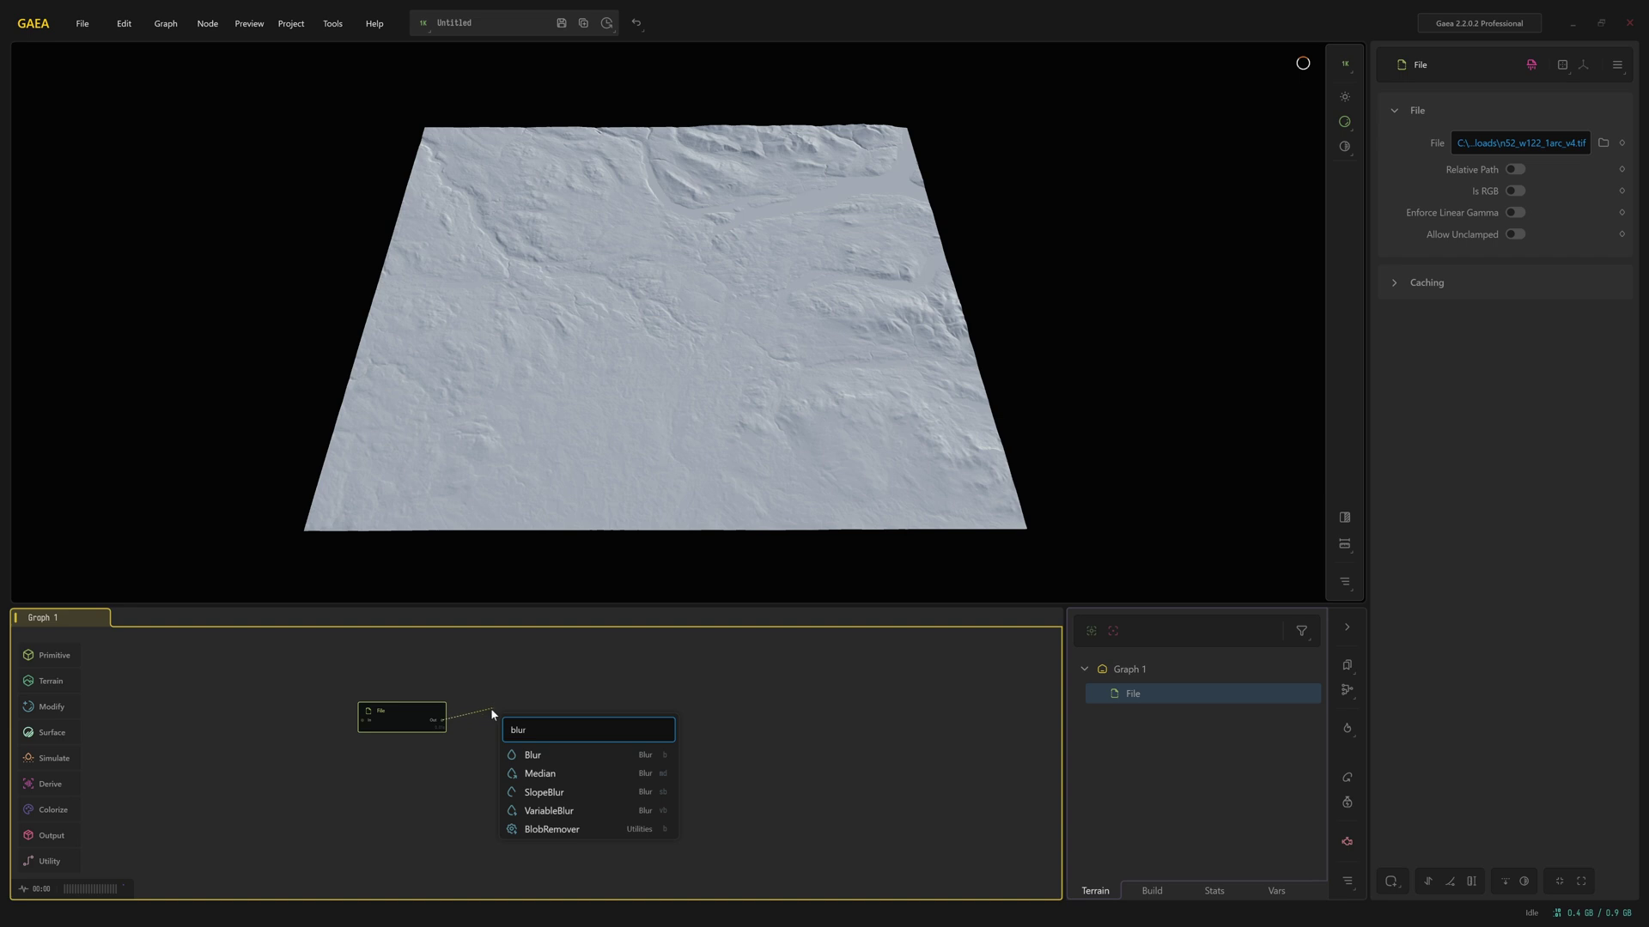
key(Return)
drag(1490, 139, 1412, 140)
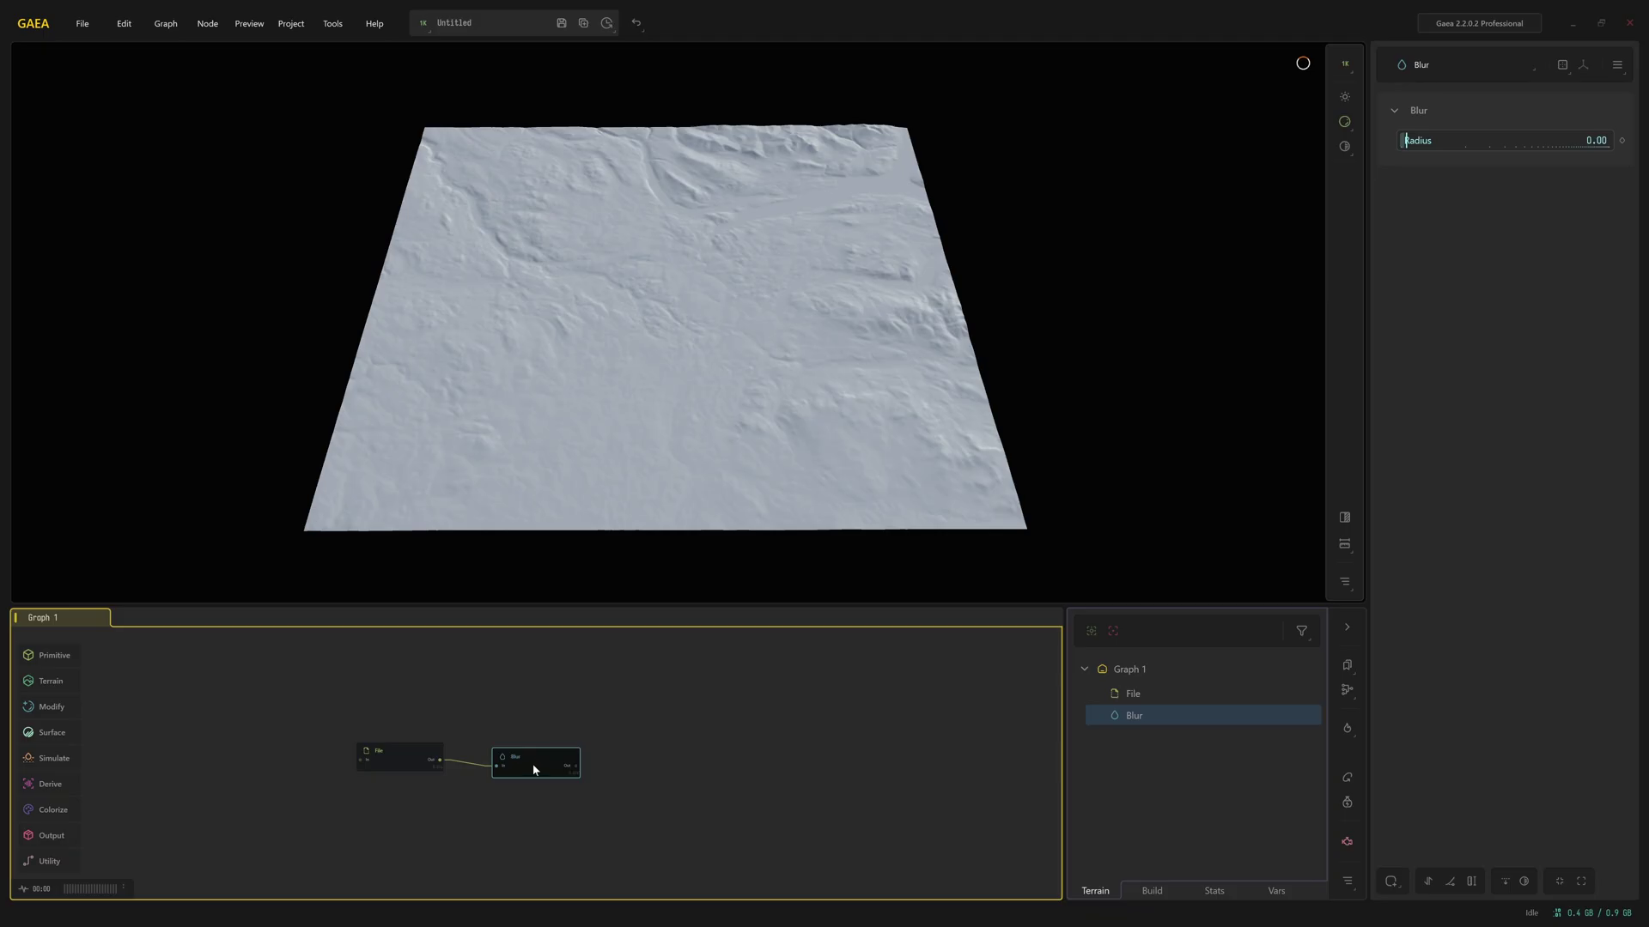
key(Delete)
Set the preview resolution to 4K, then 2048 × 2048, and nudge the File node into place.
click(396, 765)
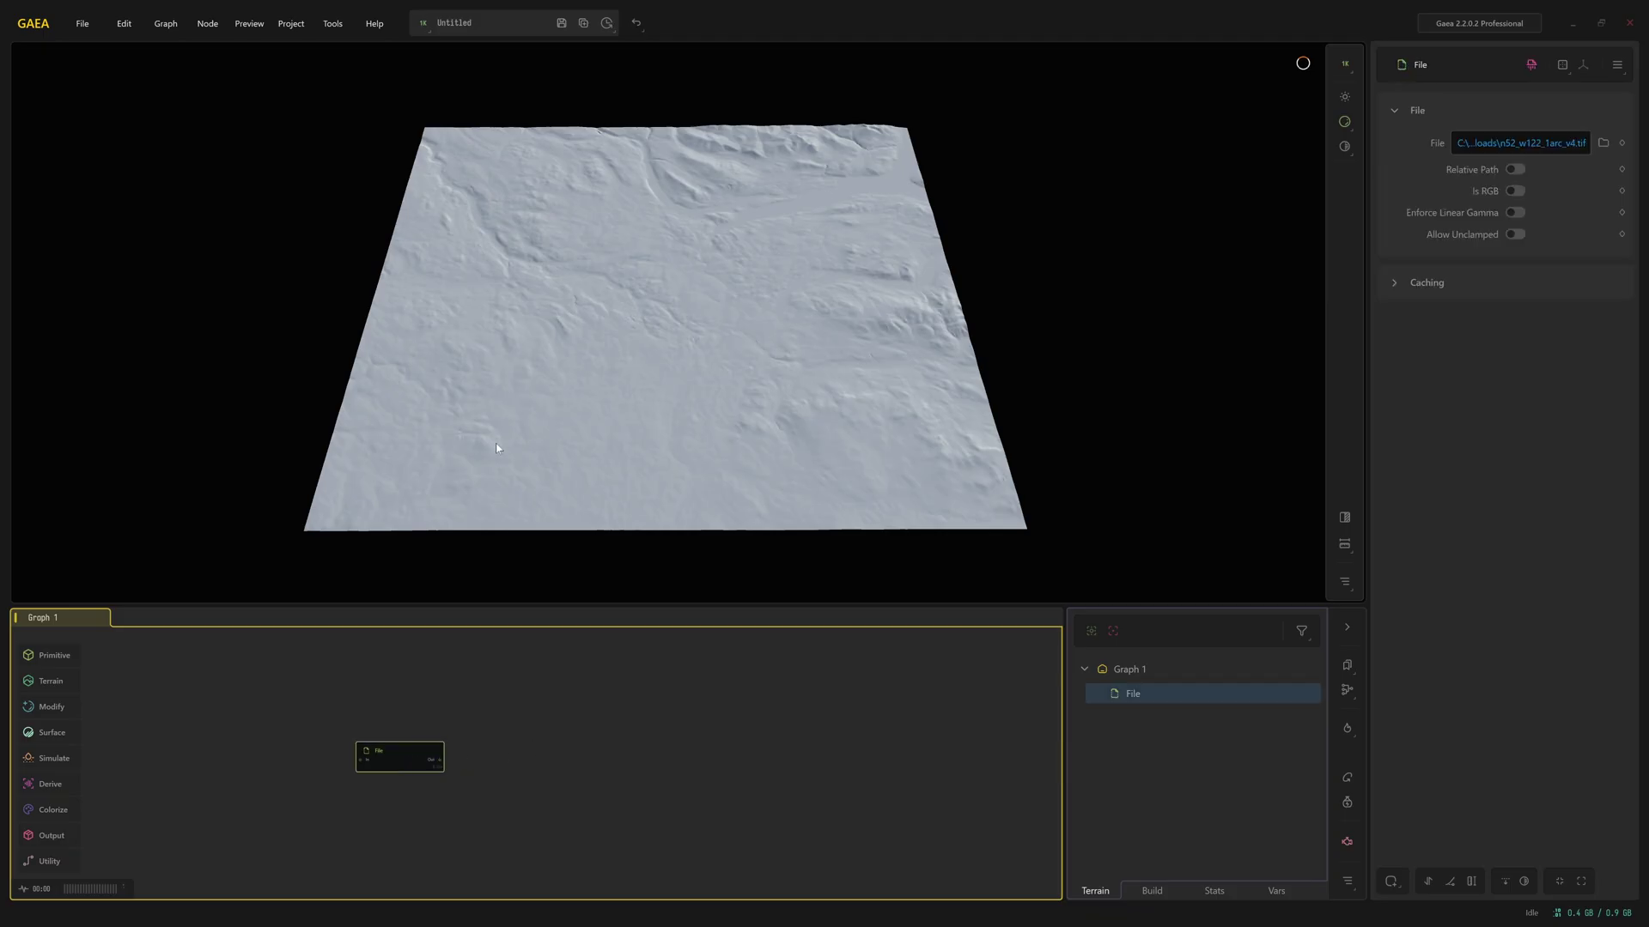
click(423, 24)
click(446, 121)
scroll(742, 354, up, 3)
drag(755, 389, 826, 315)
drag(686, 388, 463, 48)
click(429, 28)
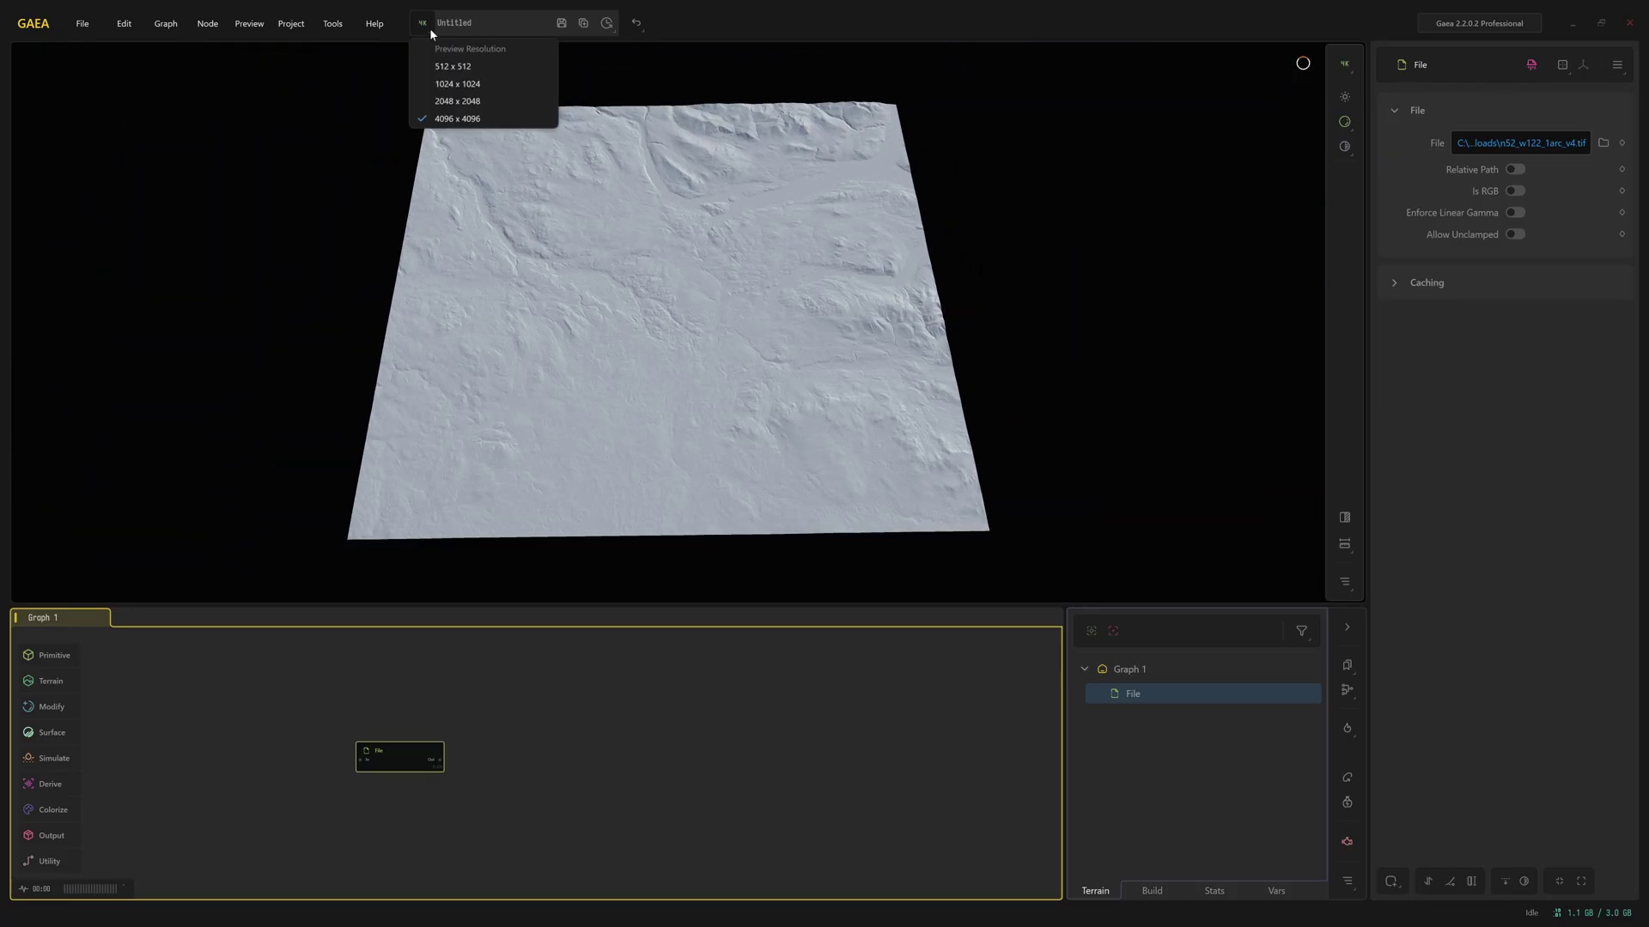
click(438, 104)
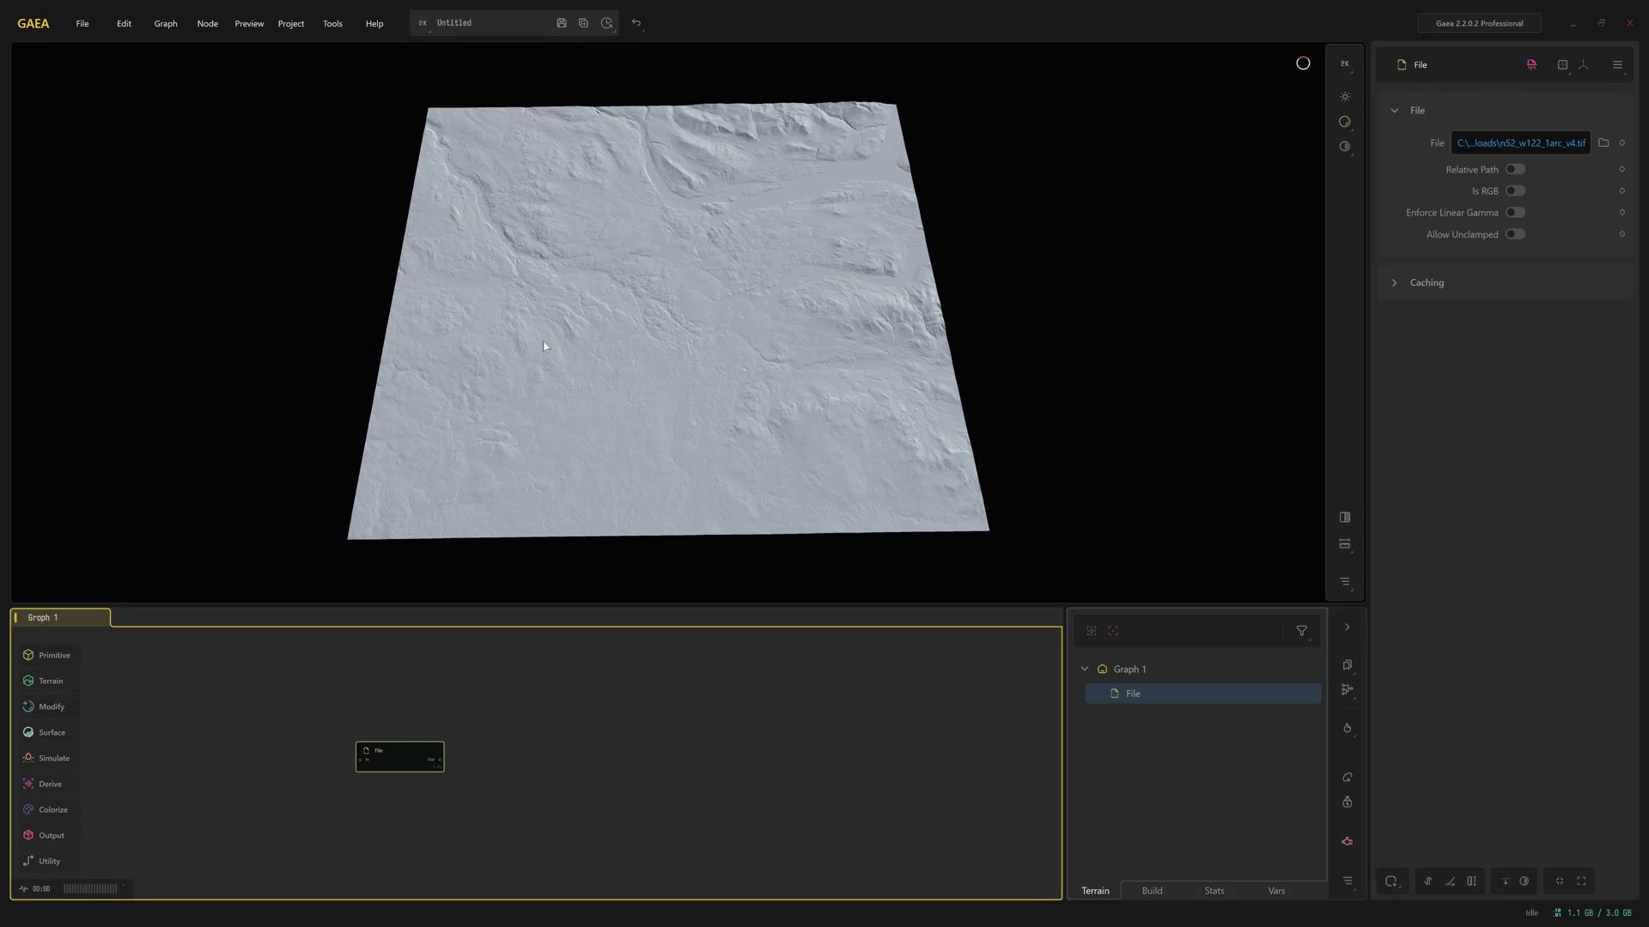
middle_drag(660, 762, 610, 745)
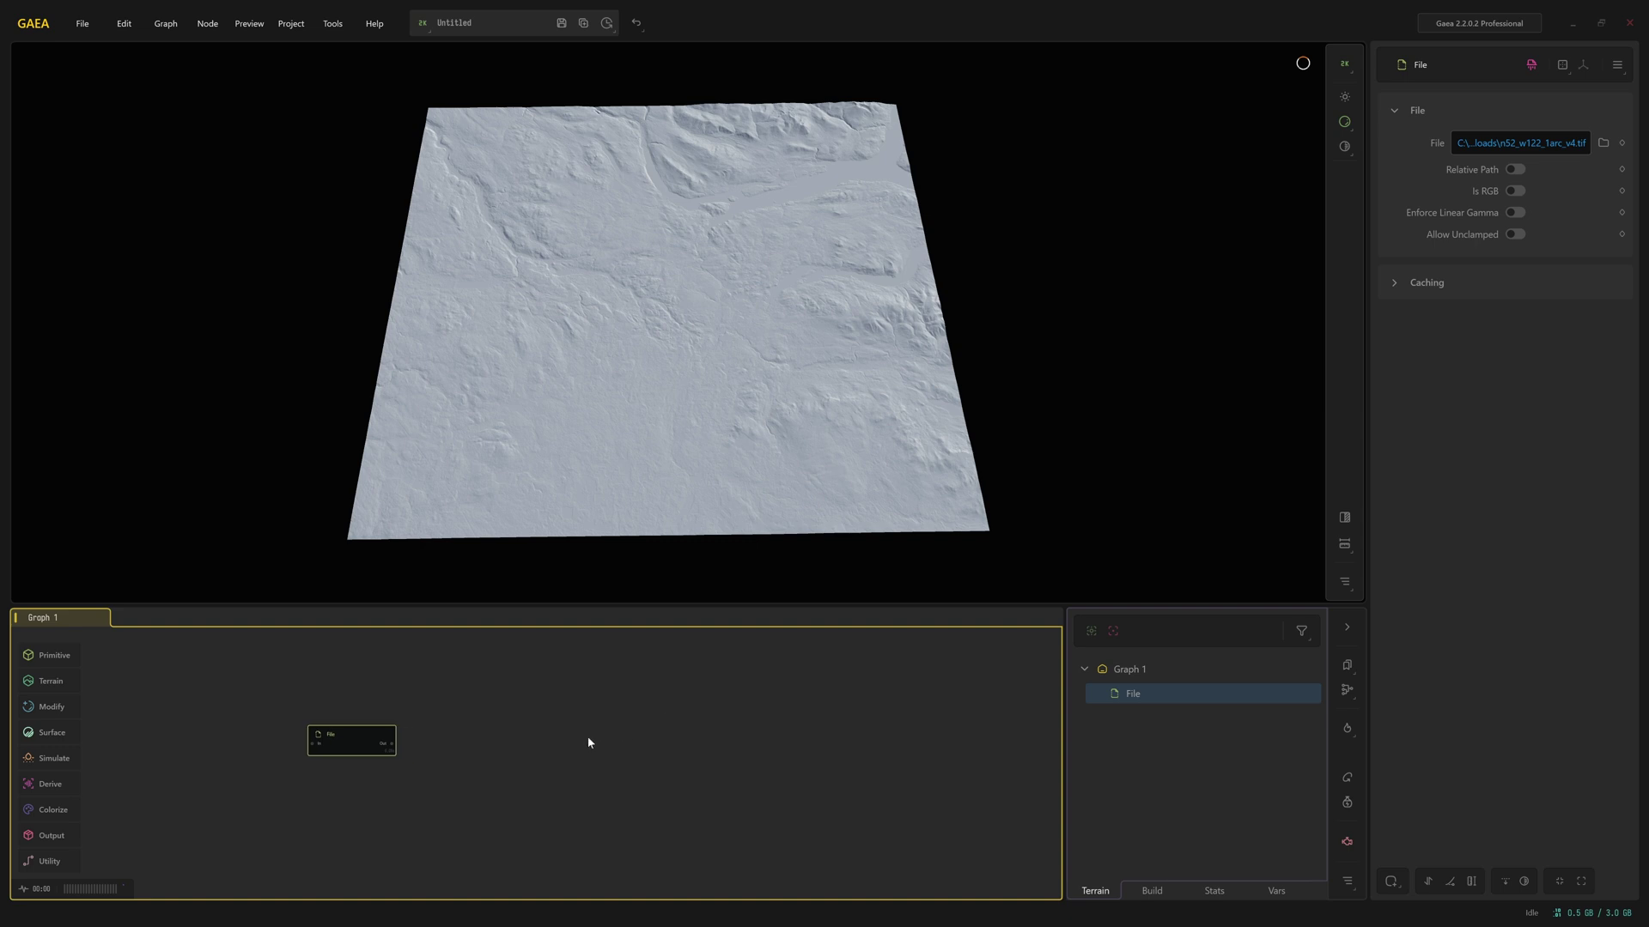
drag(351, 753, 369, 742)
scroll(369, 742, up, 3)
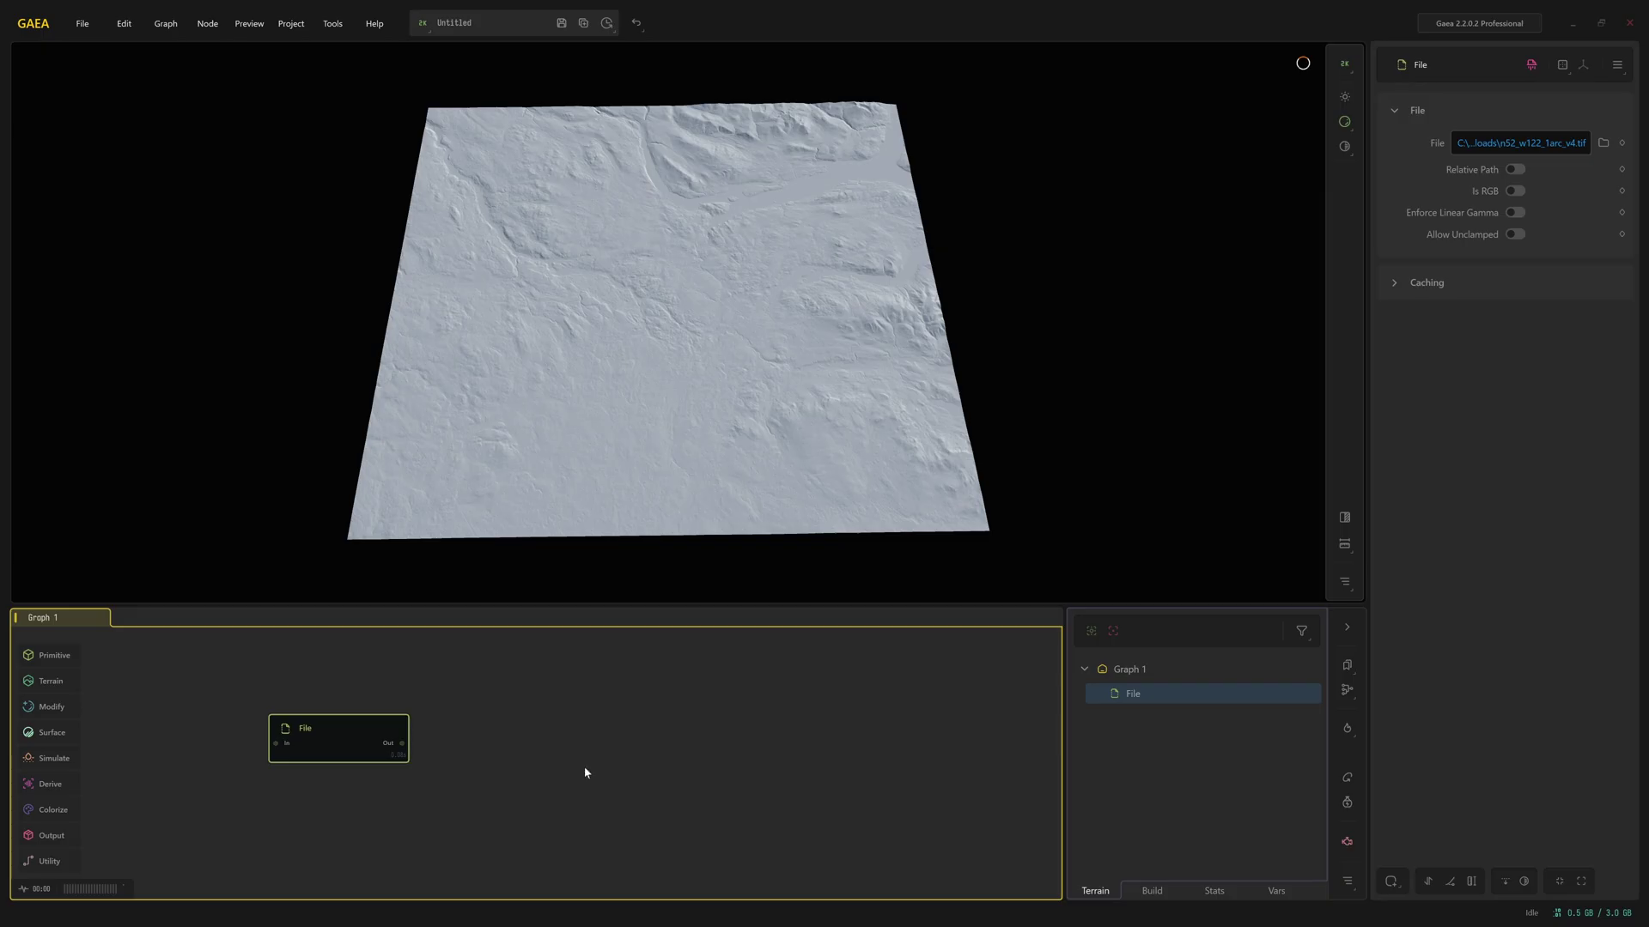
Autolevel the File node's heights and add a Clamp with its upper limit lowered to 0.08.
click(1427, 881)
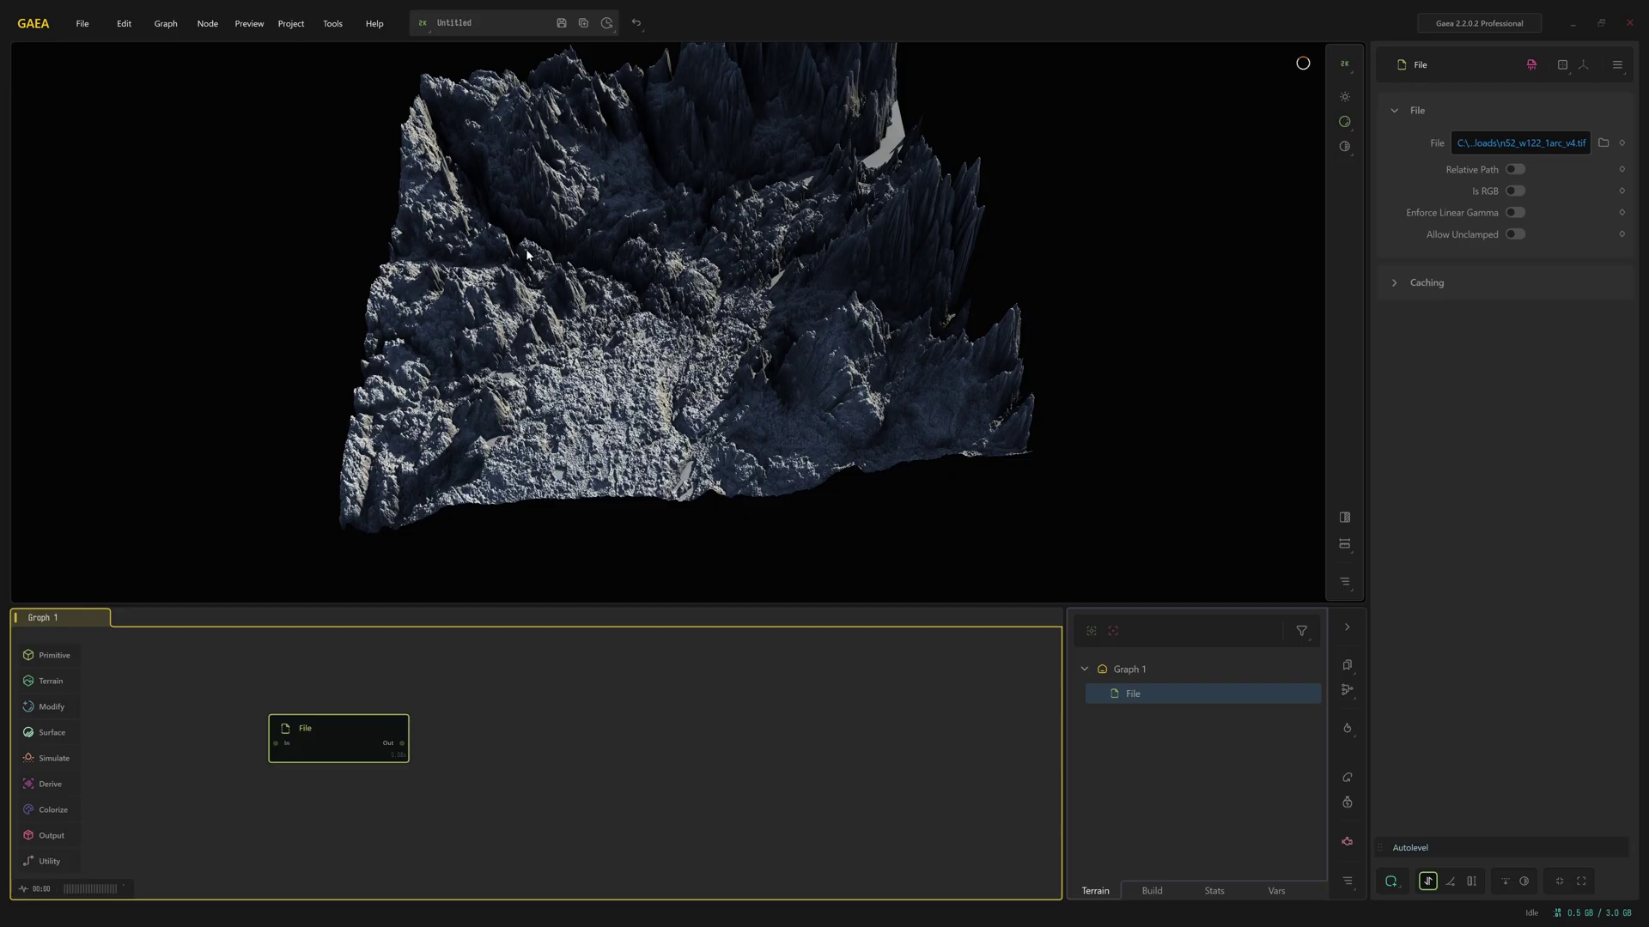
click(1392, 886)
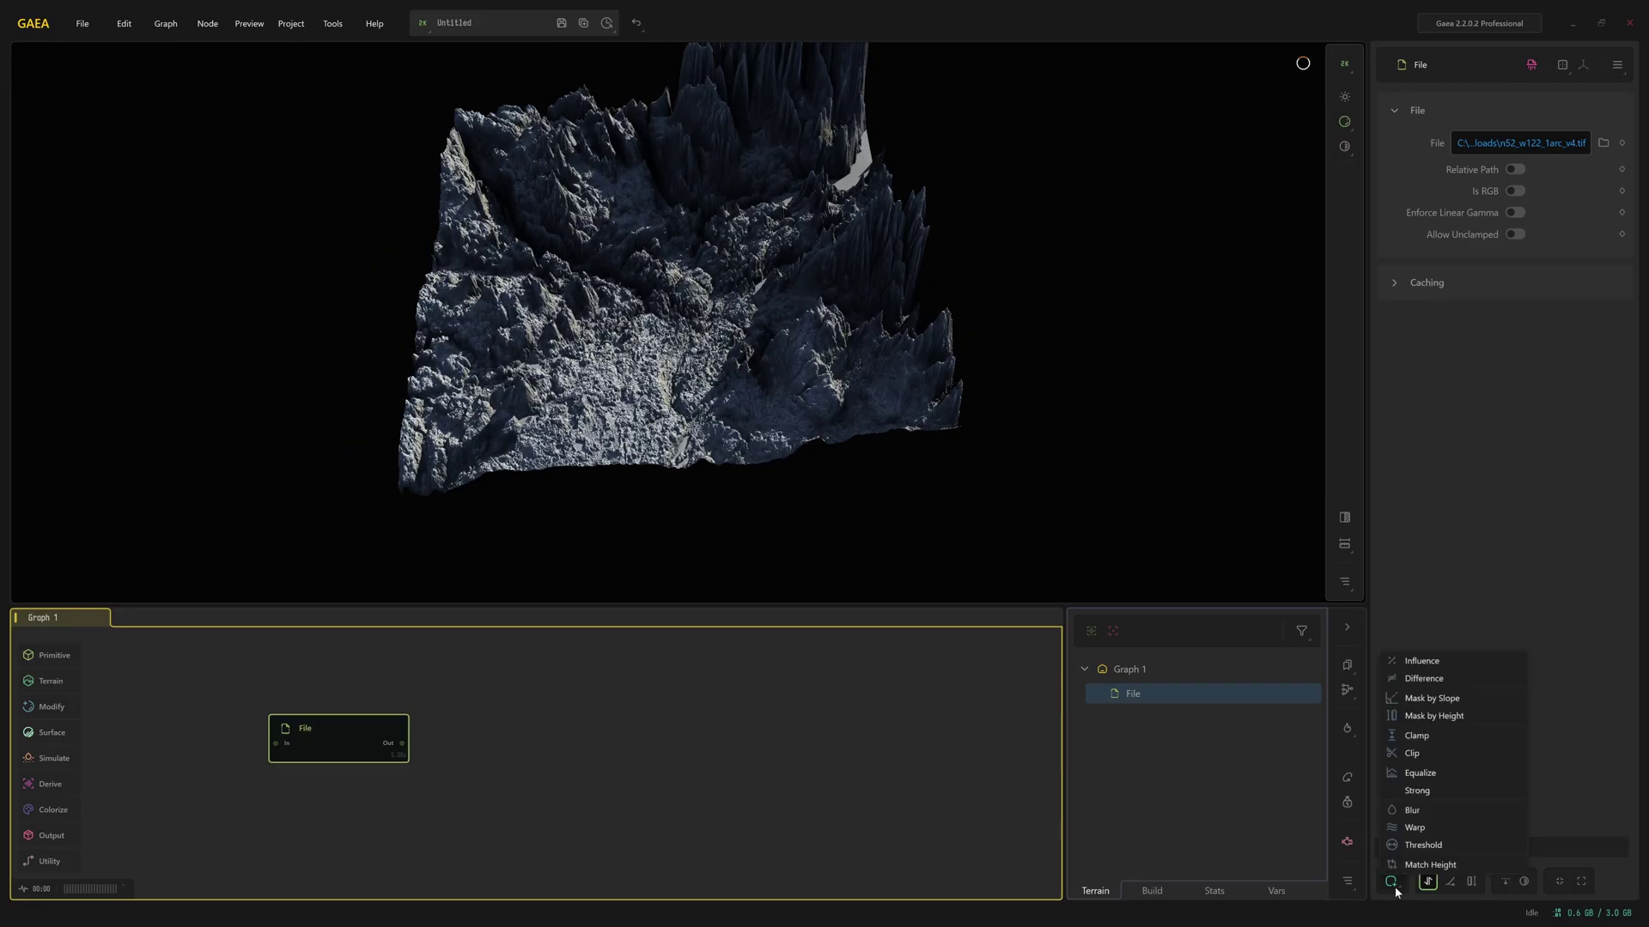
click(1416, 737)
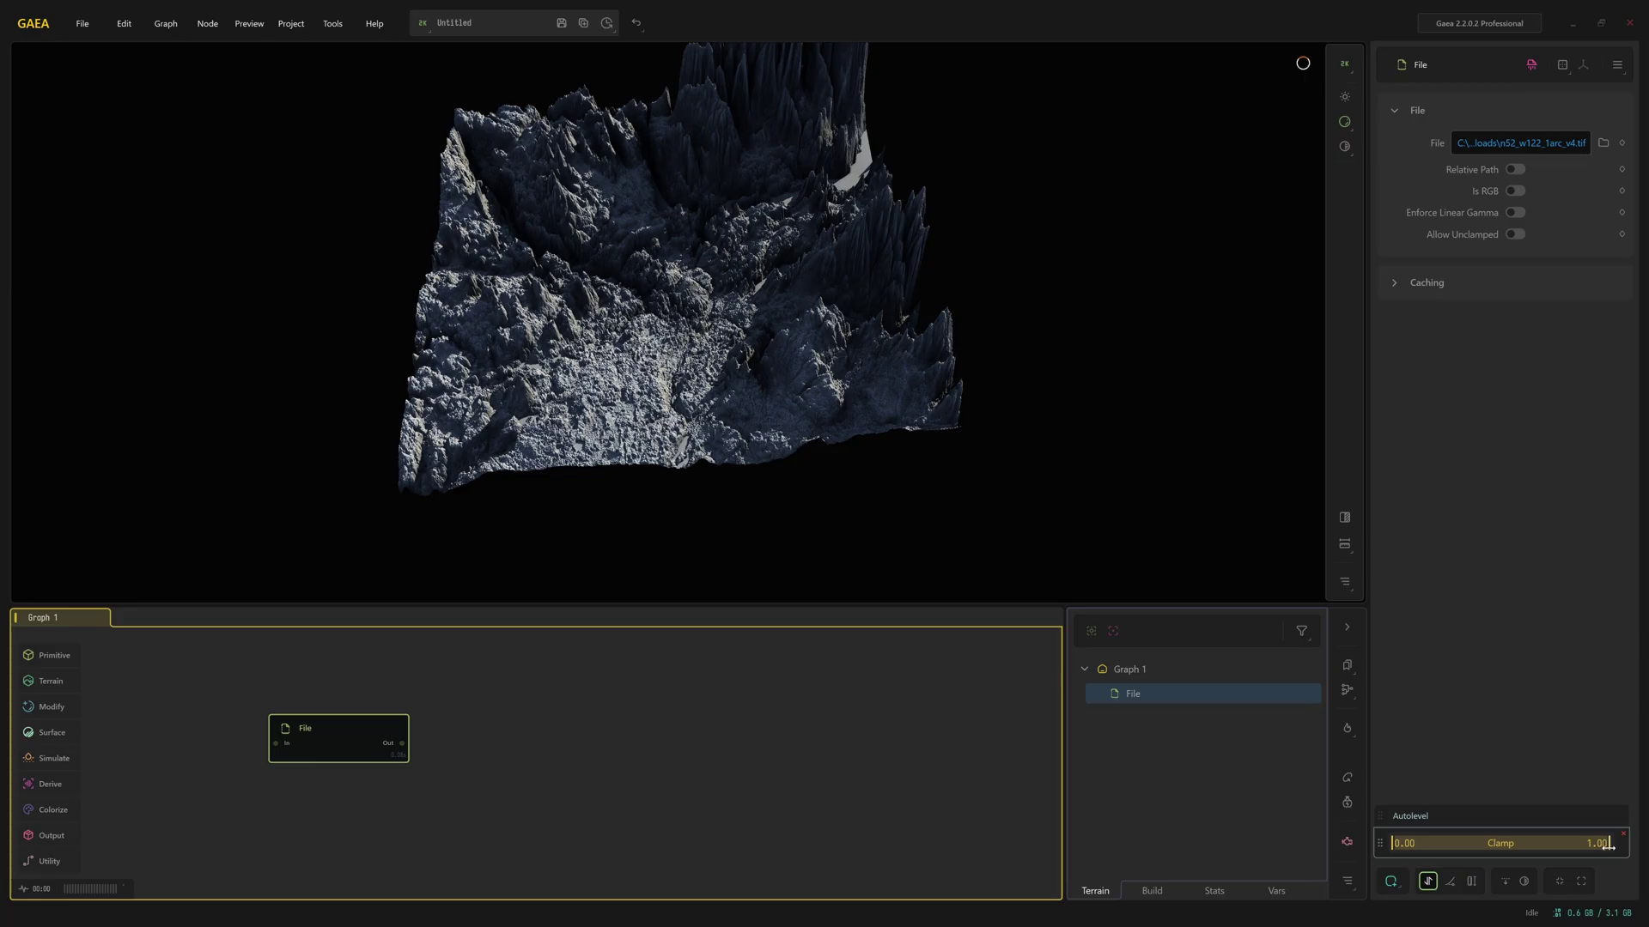
drag(1609, 846, 1408, 834)
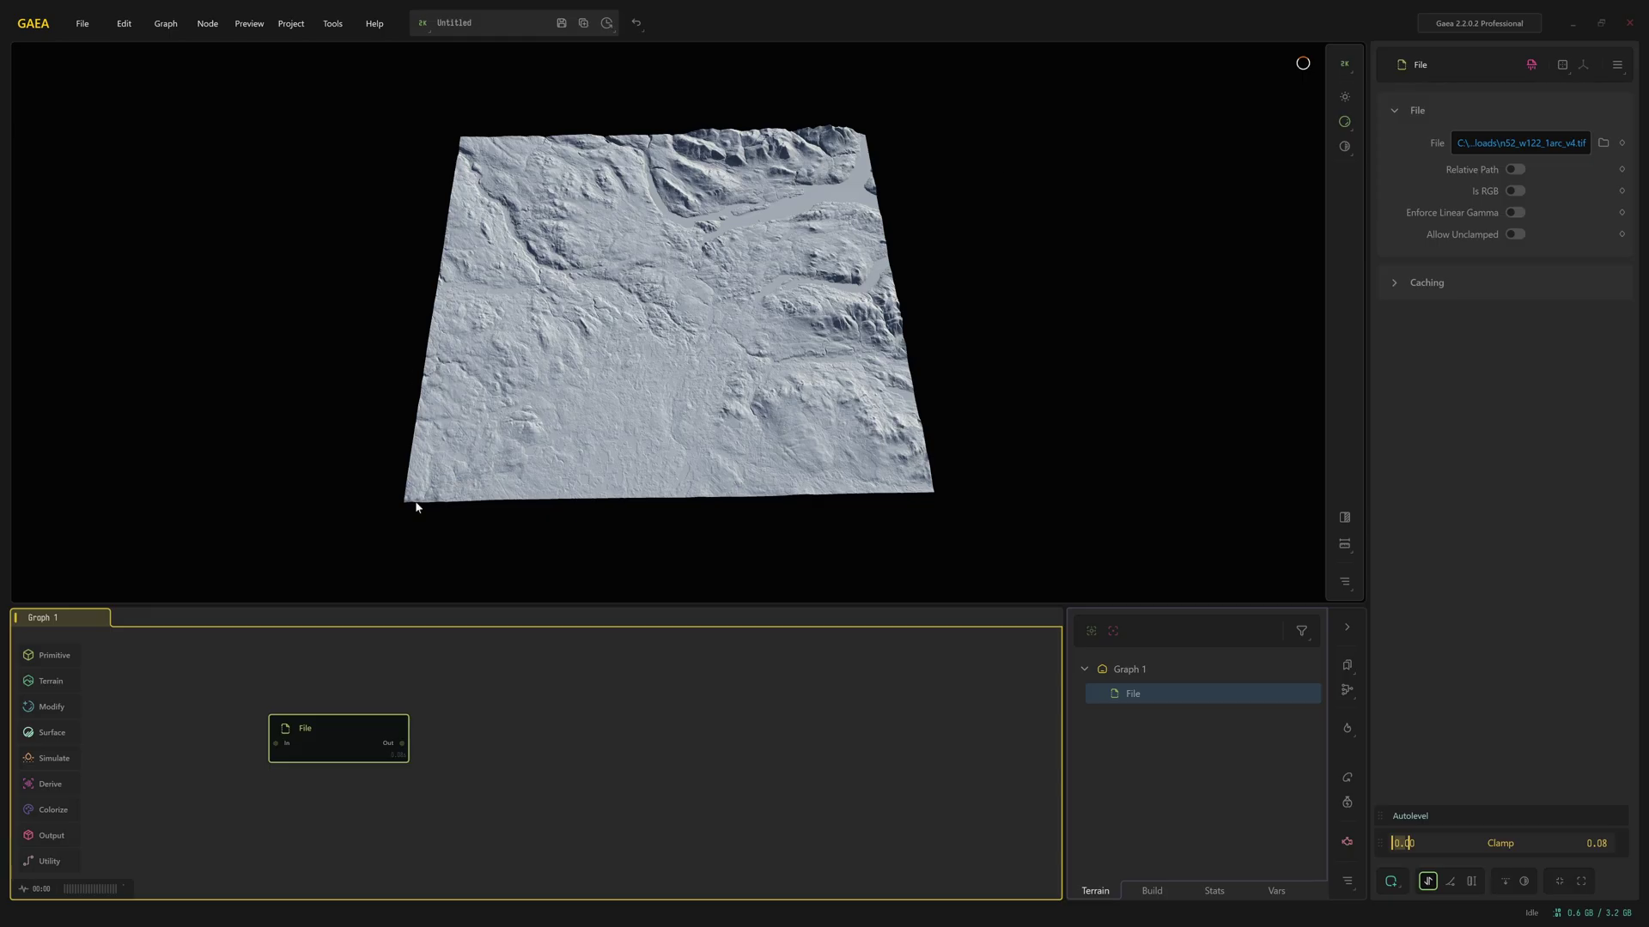
drag(595, 426, 678, 328)
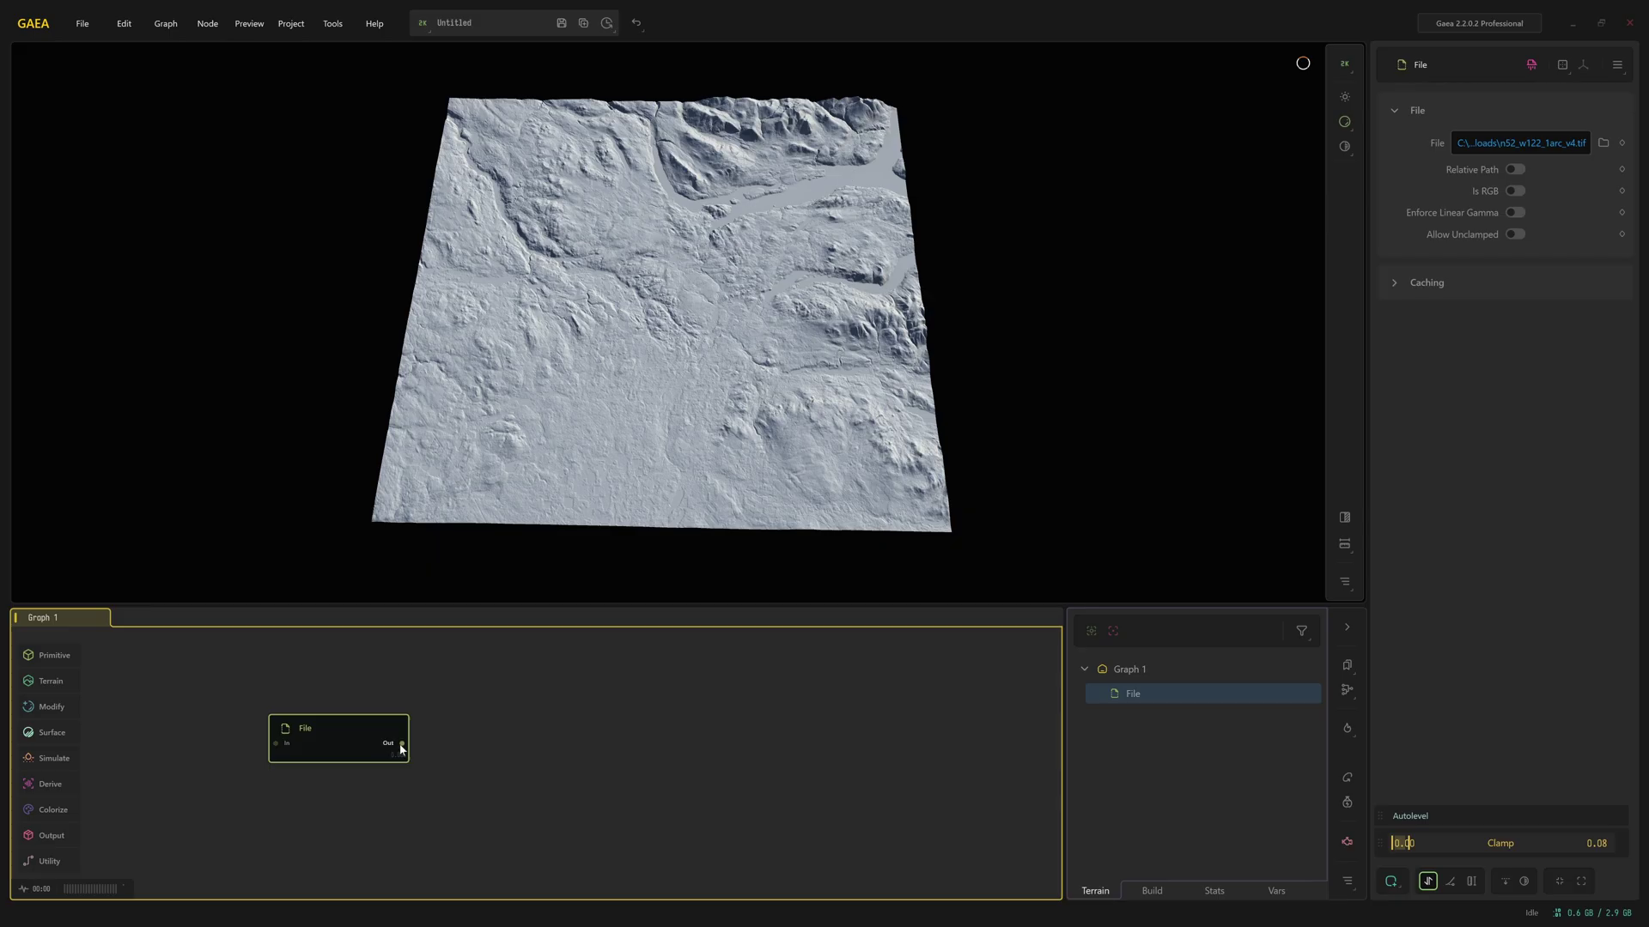
Create a Lake node wired to the File output through the 'lake' search.
drag(400, 746, 551, 710)
text(lake)
key(Return)
scroll(559, 778, up, 3)
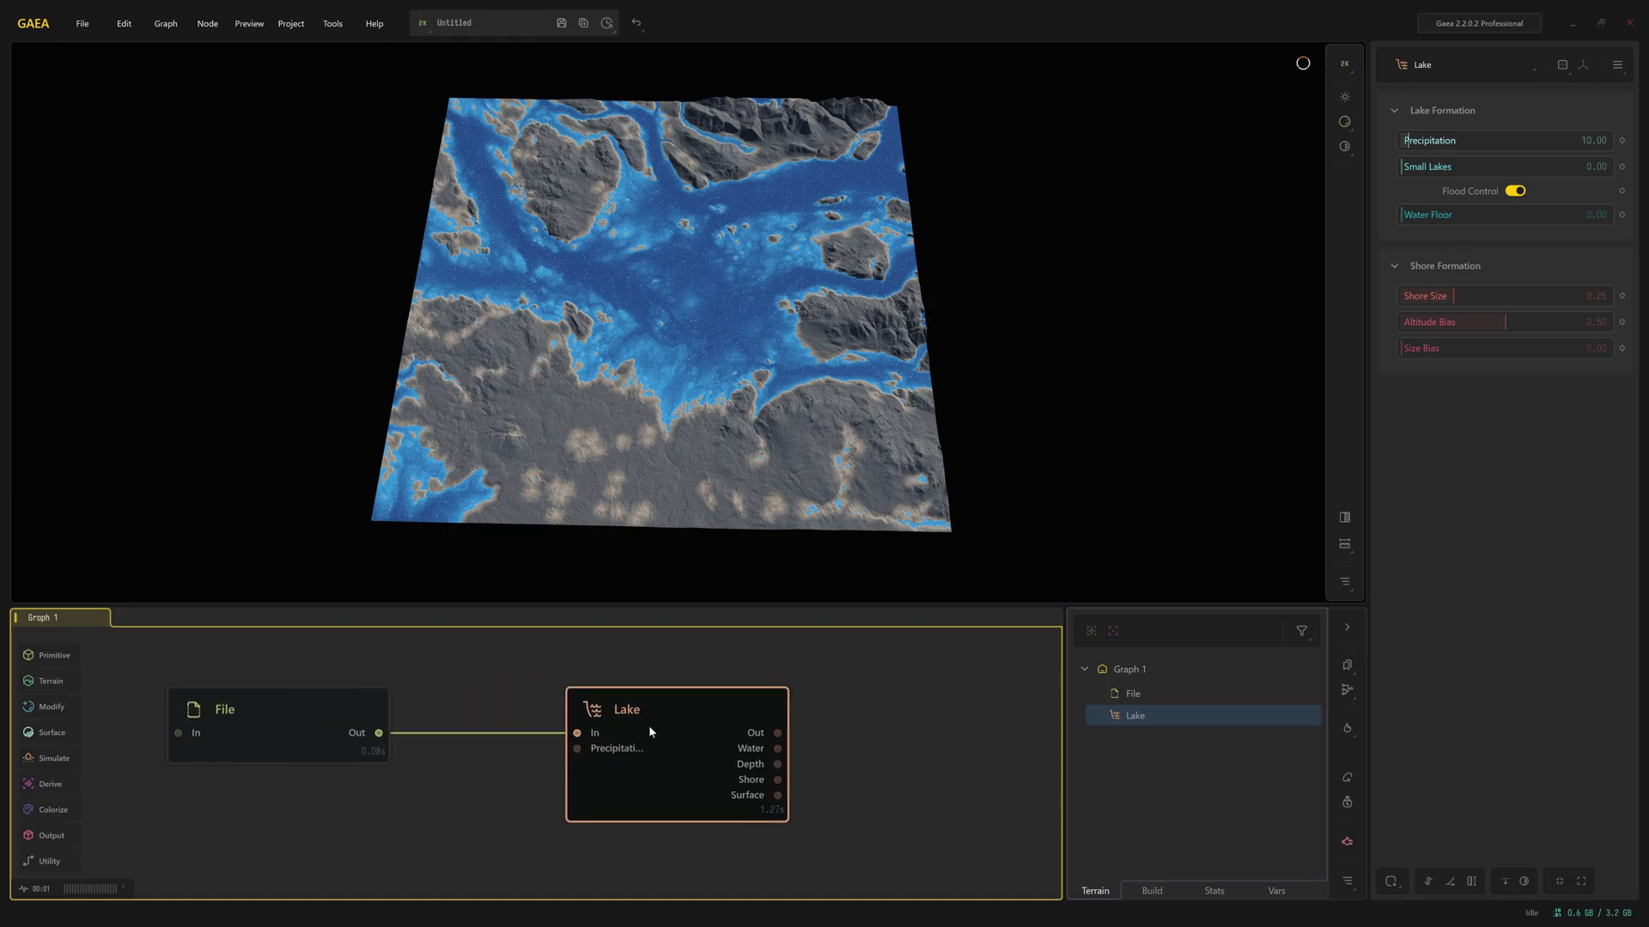
scroll(648, 725, down, 2)
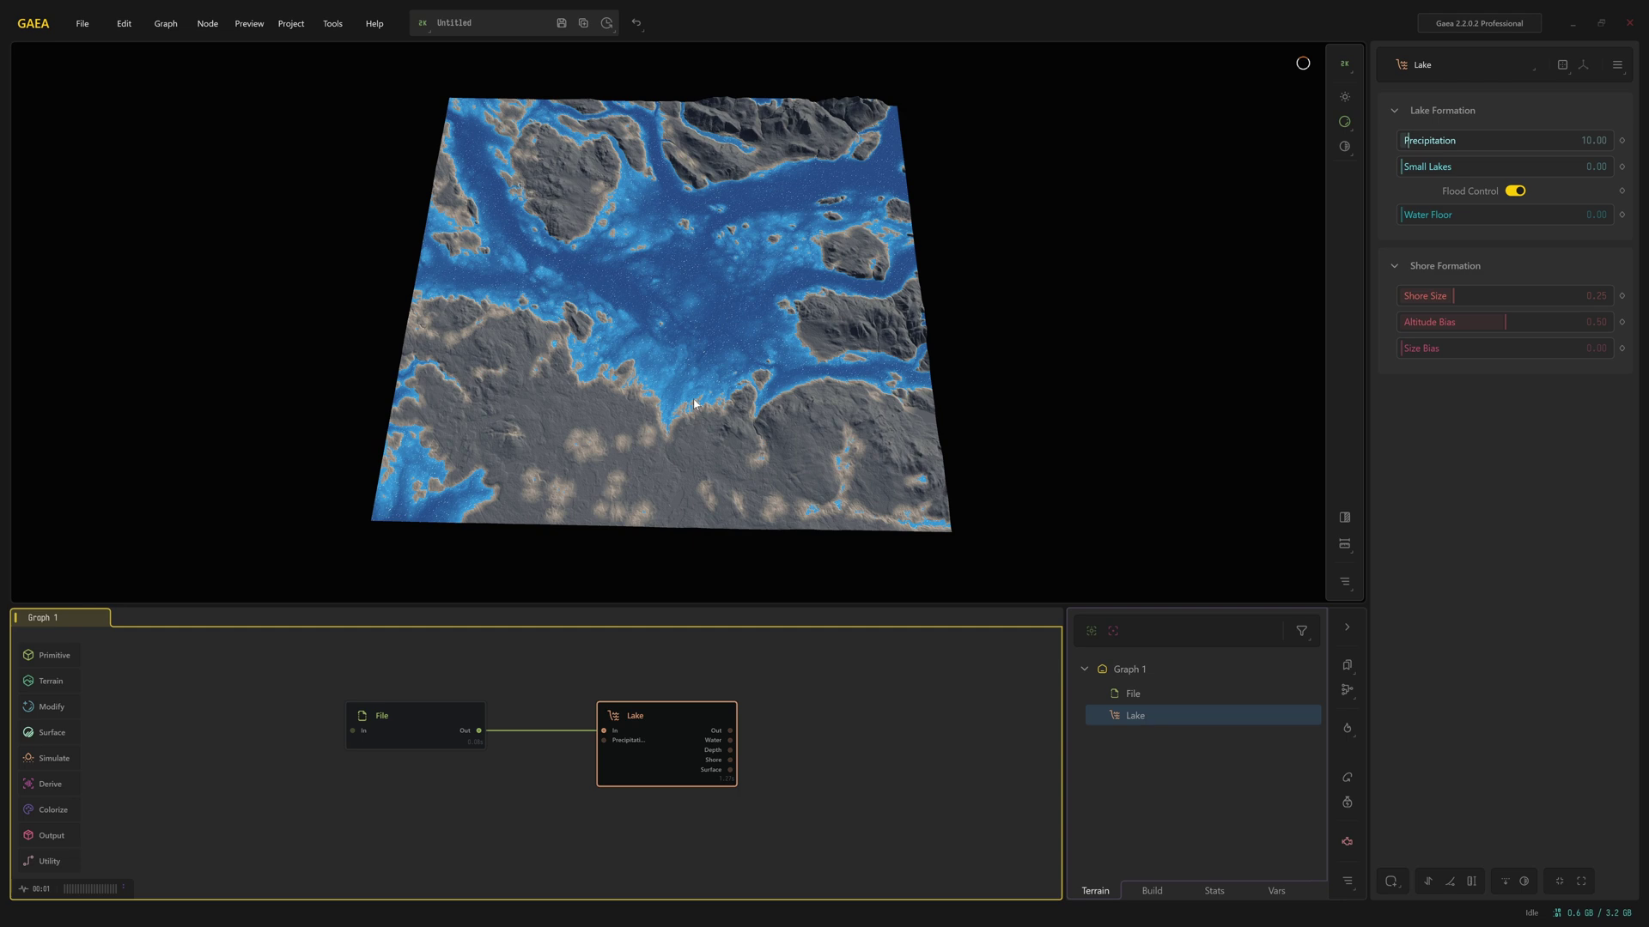
Rewire the File output to the Lake node and orbit to a closer, top-down view.
click(43, 656)
click(424, 800)
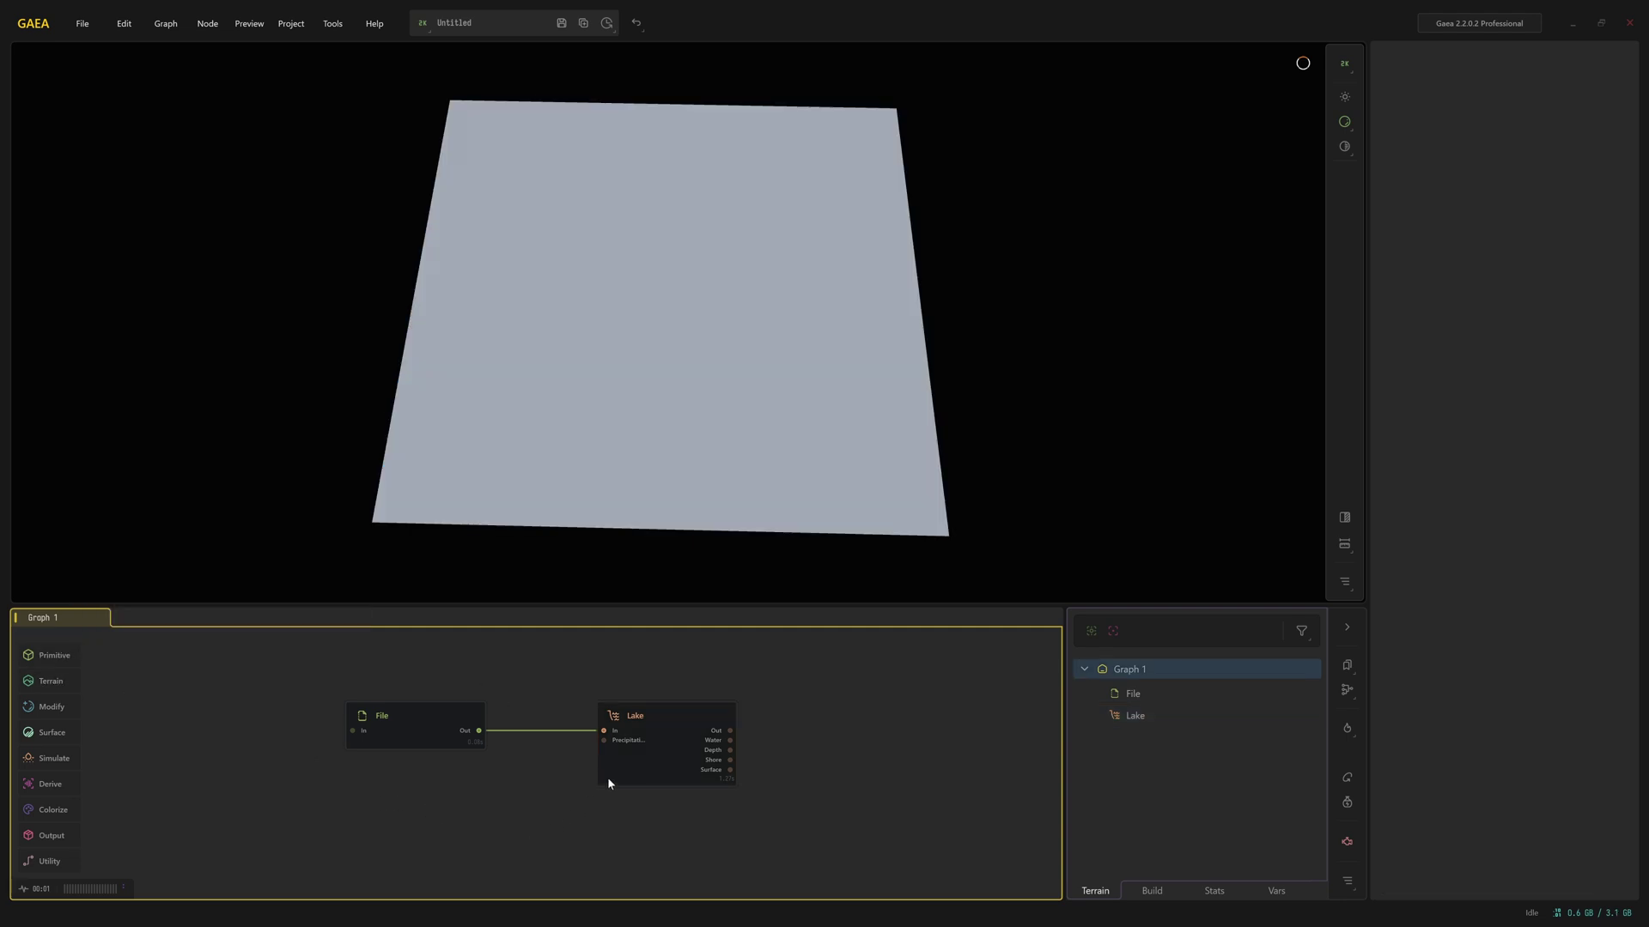
click(637, 760)
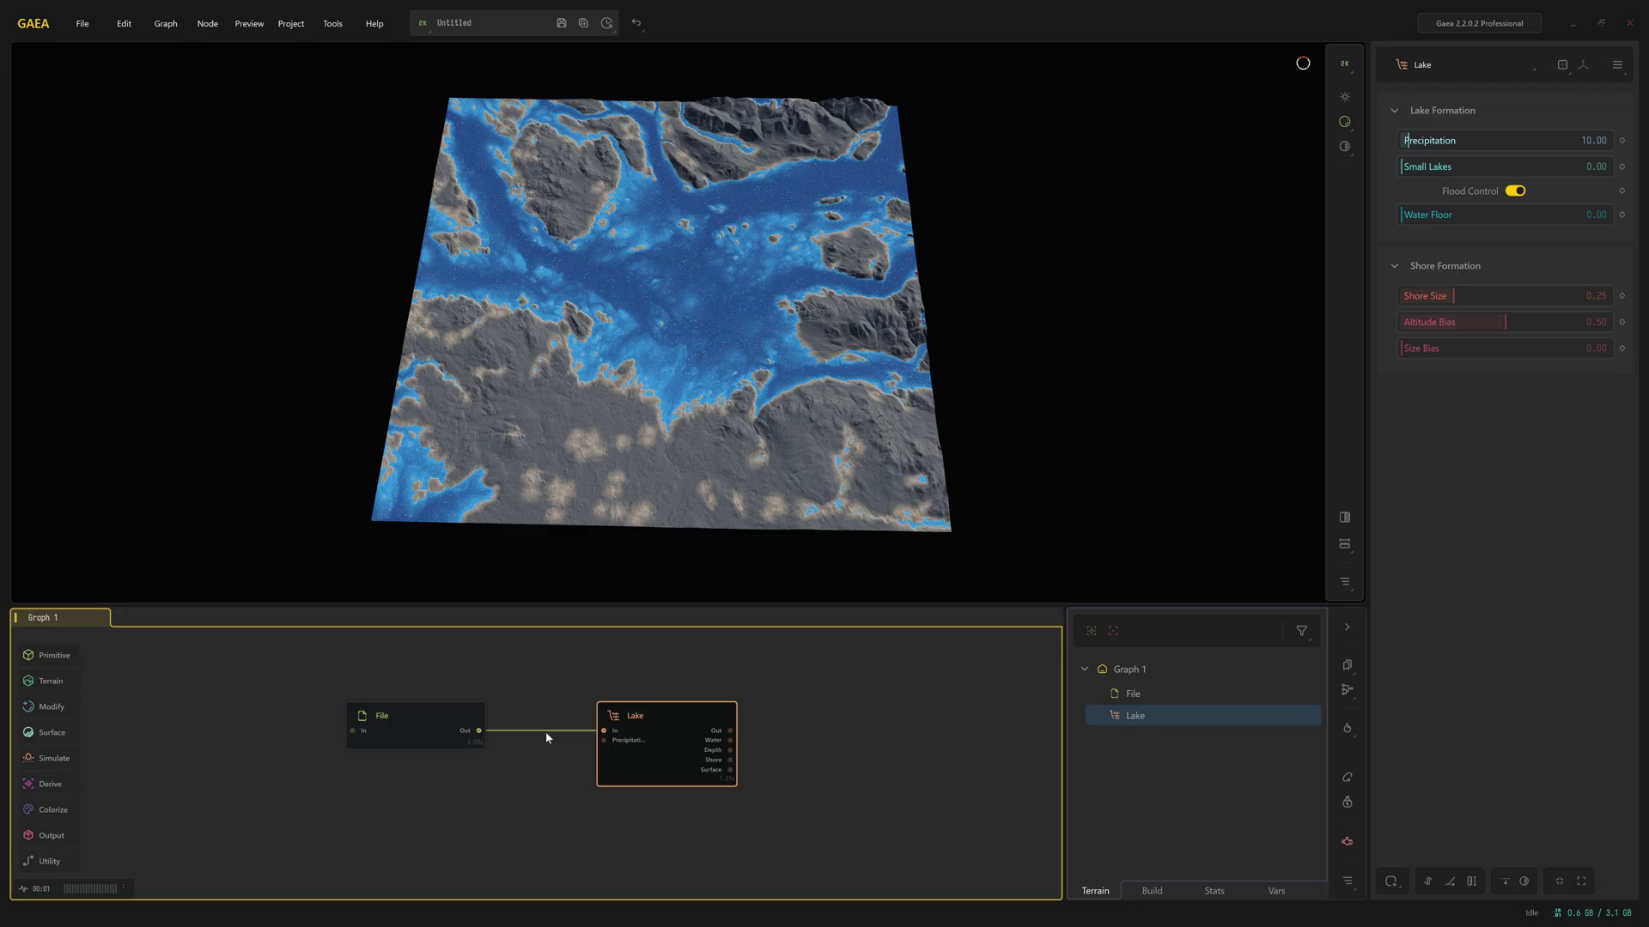
click(546, 734)
key(Delete)
click(651, 760)
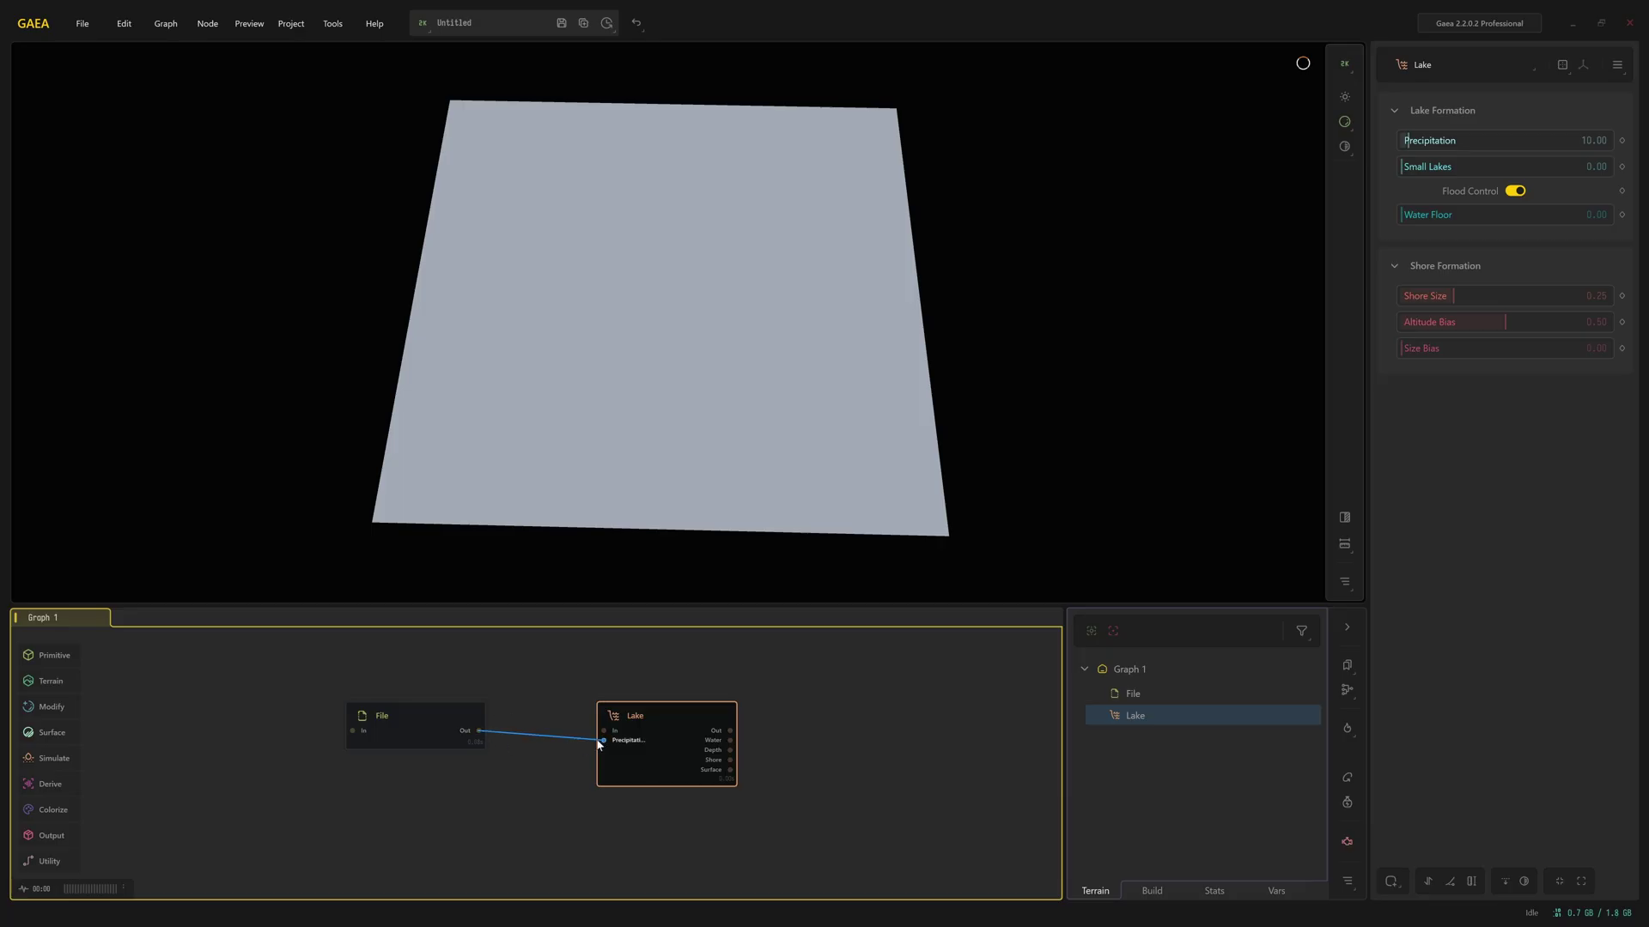
drag(600, 744, 603, 737)
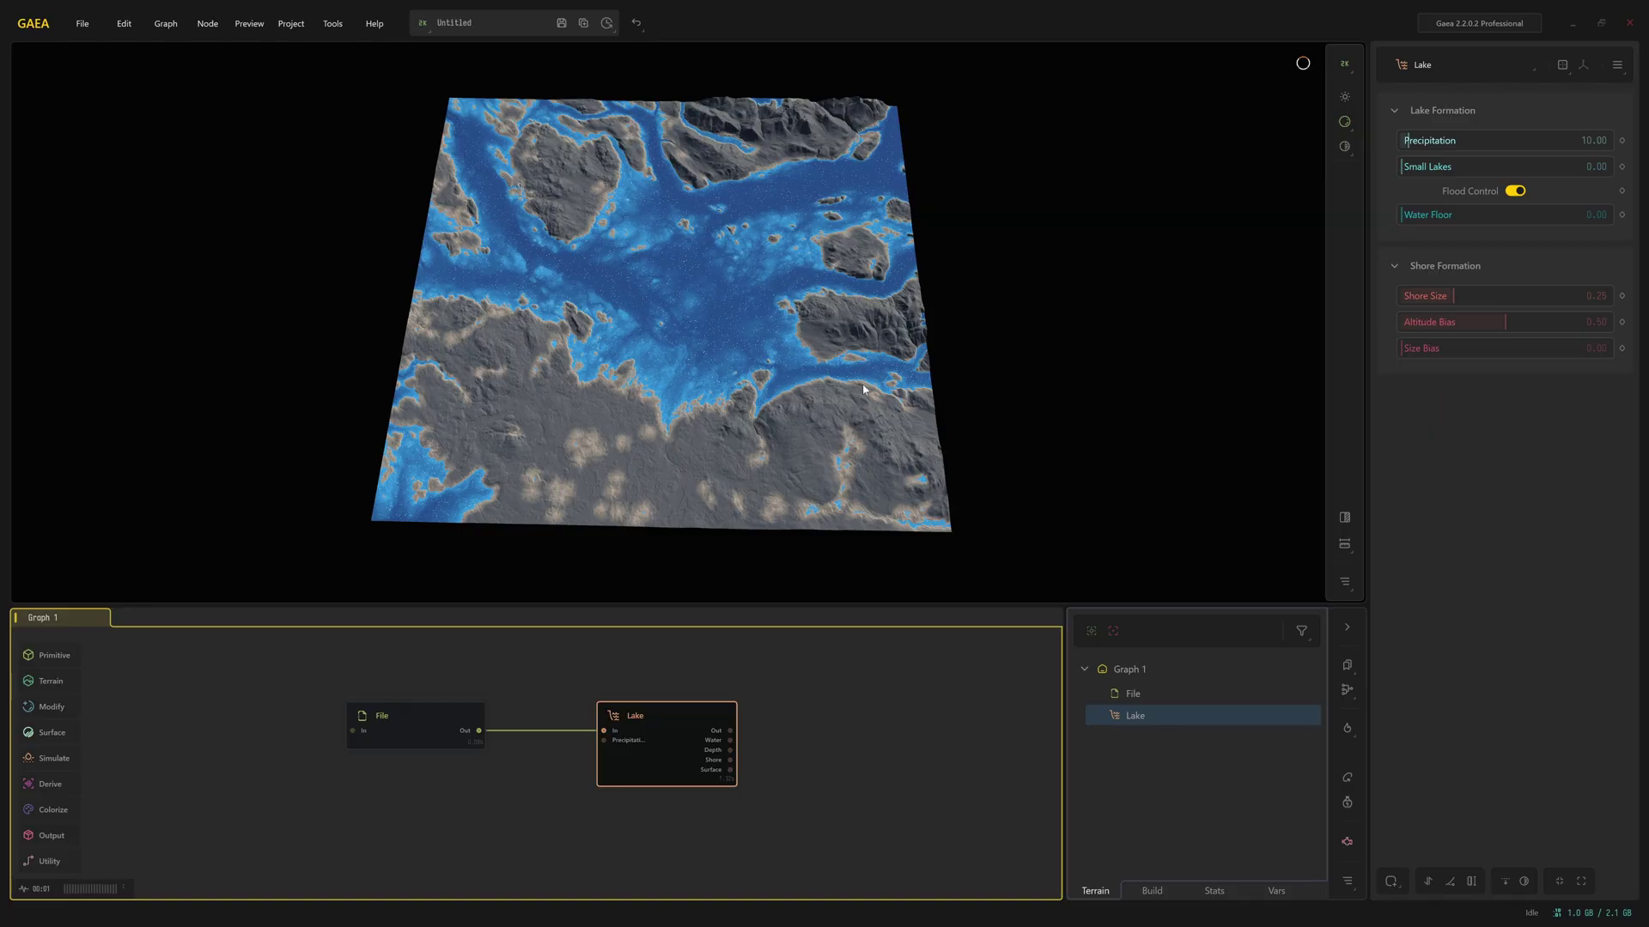
drag(729, 395, 694, 449)
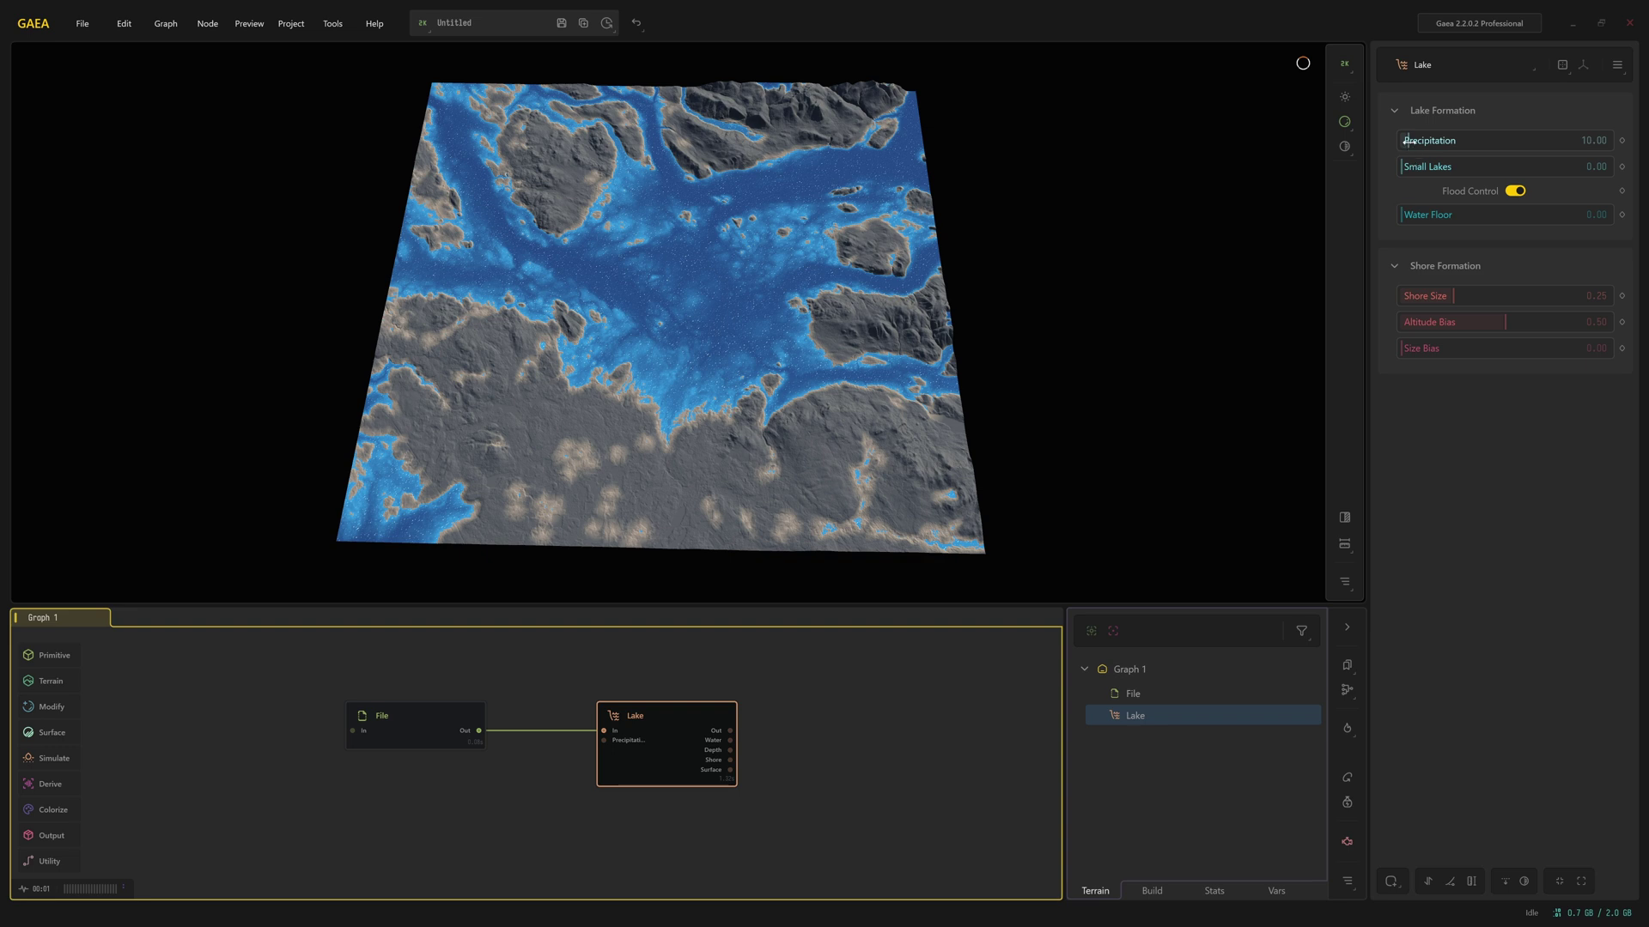
Set Lake Precipitation to 3 and raise Small Lakes to 1.00.
drag(1408, 140, 1400, 141)
double_click(1598, 141)
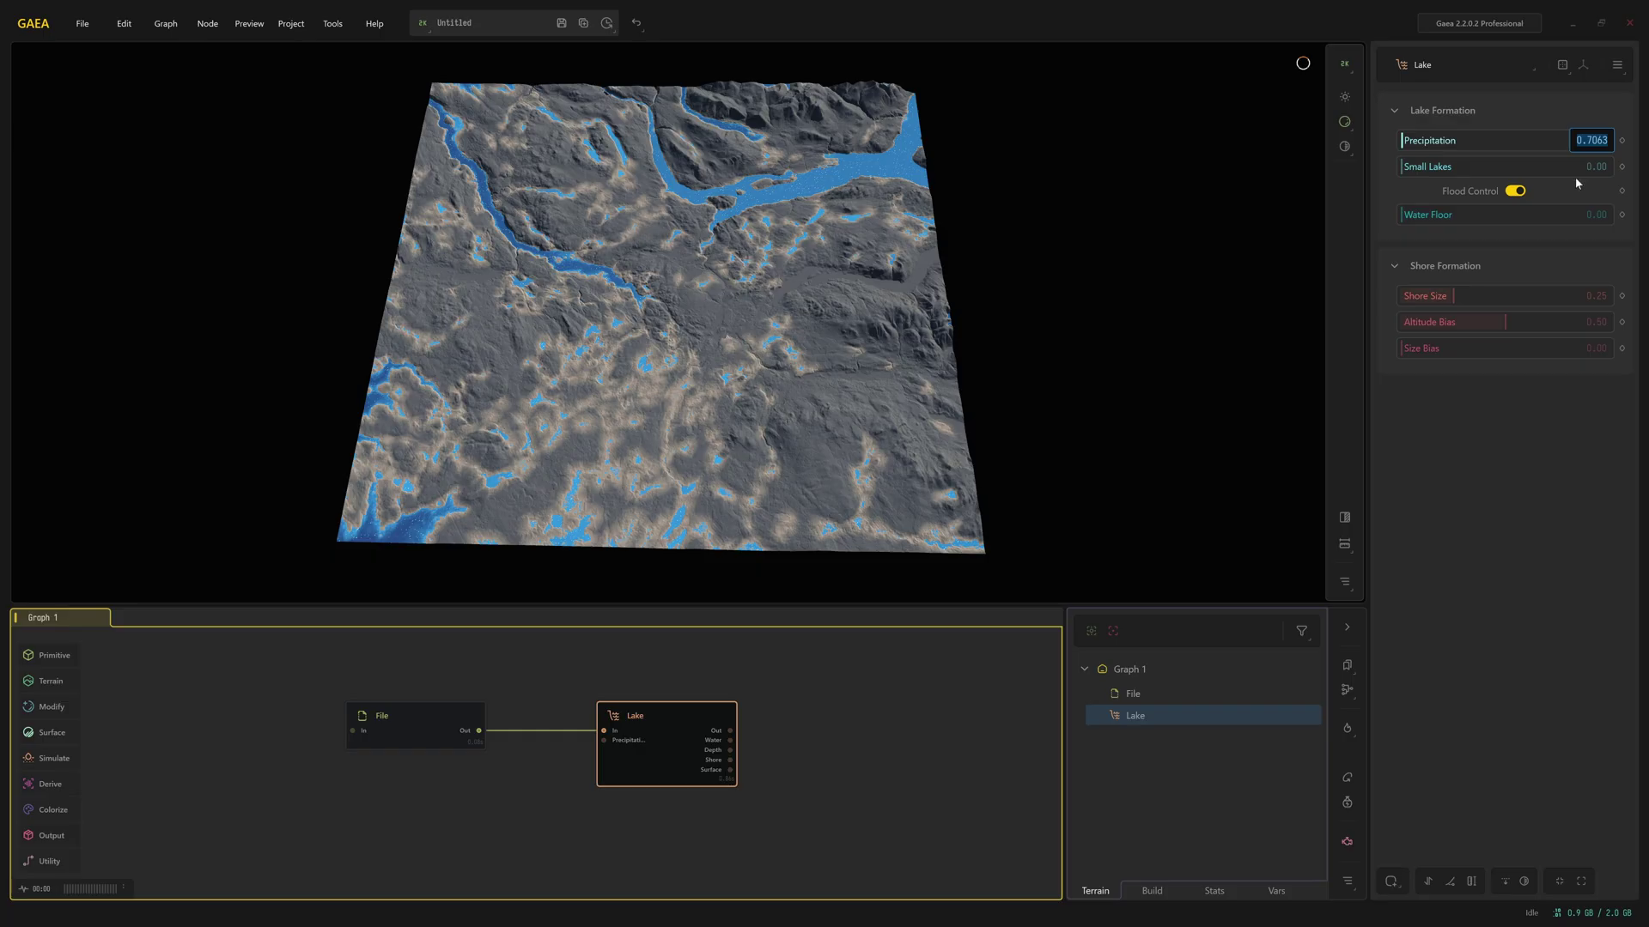
key(Return)
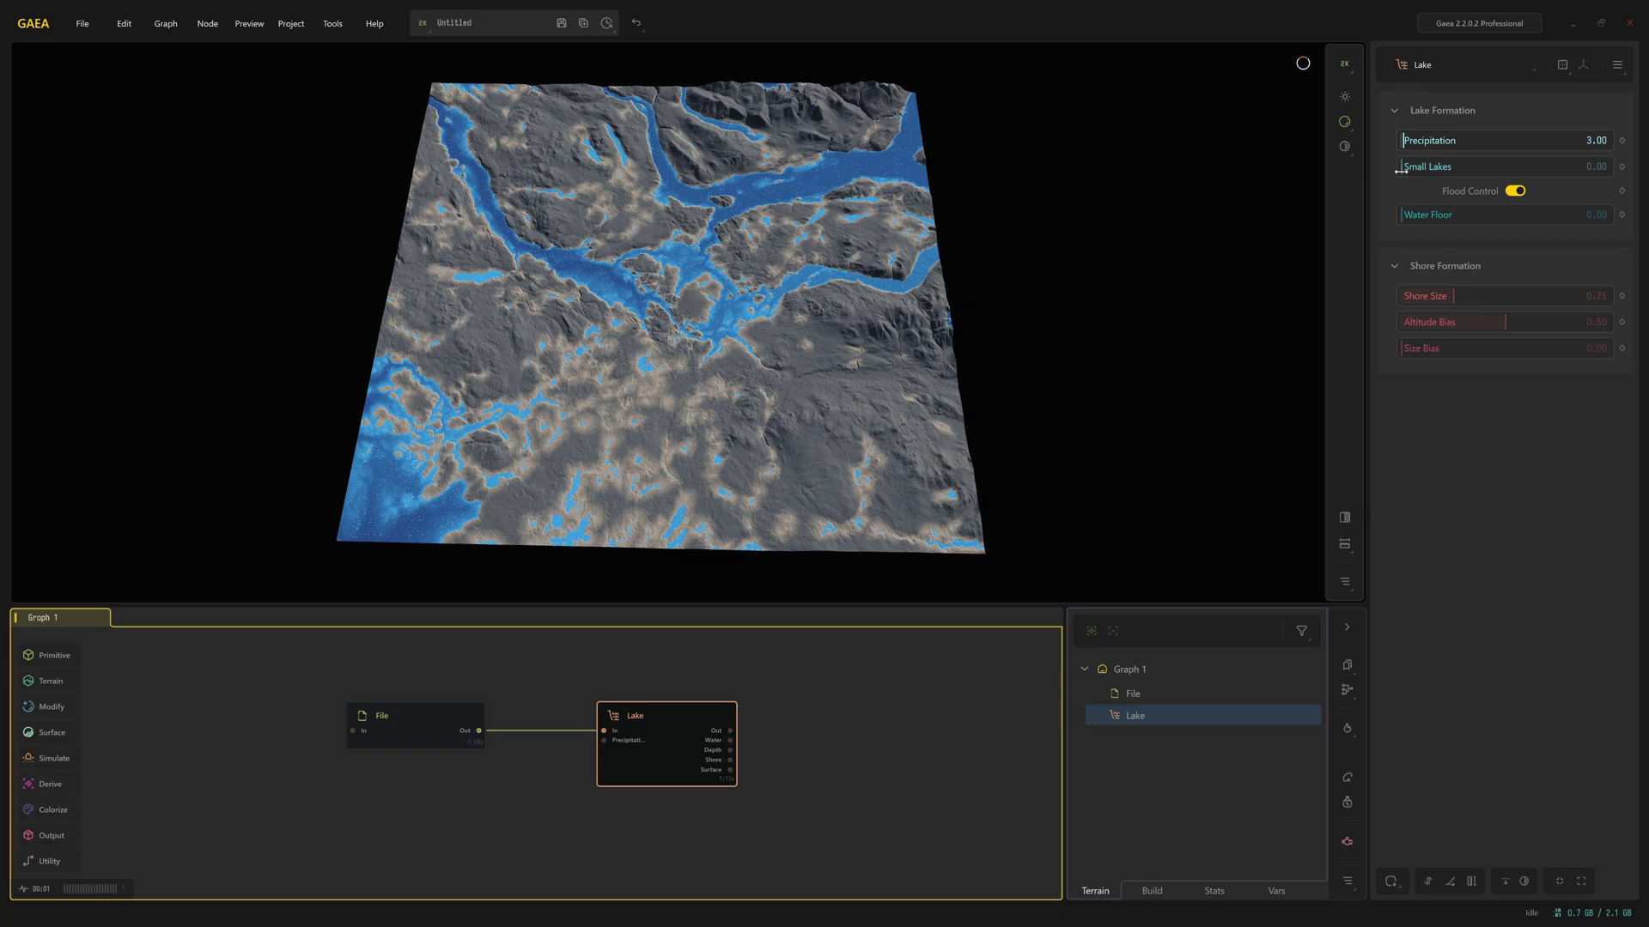
drag(1400, 171, 1636, 168)
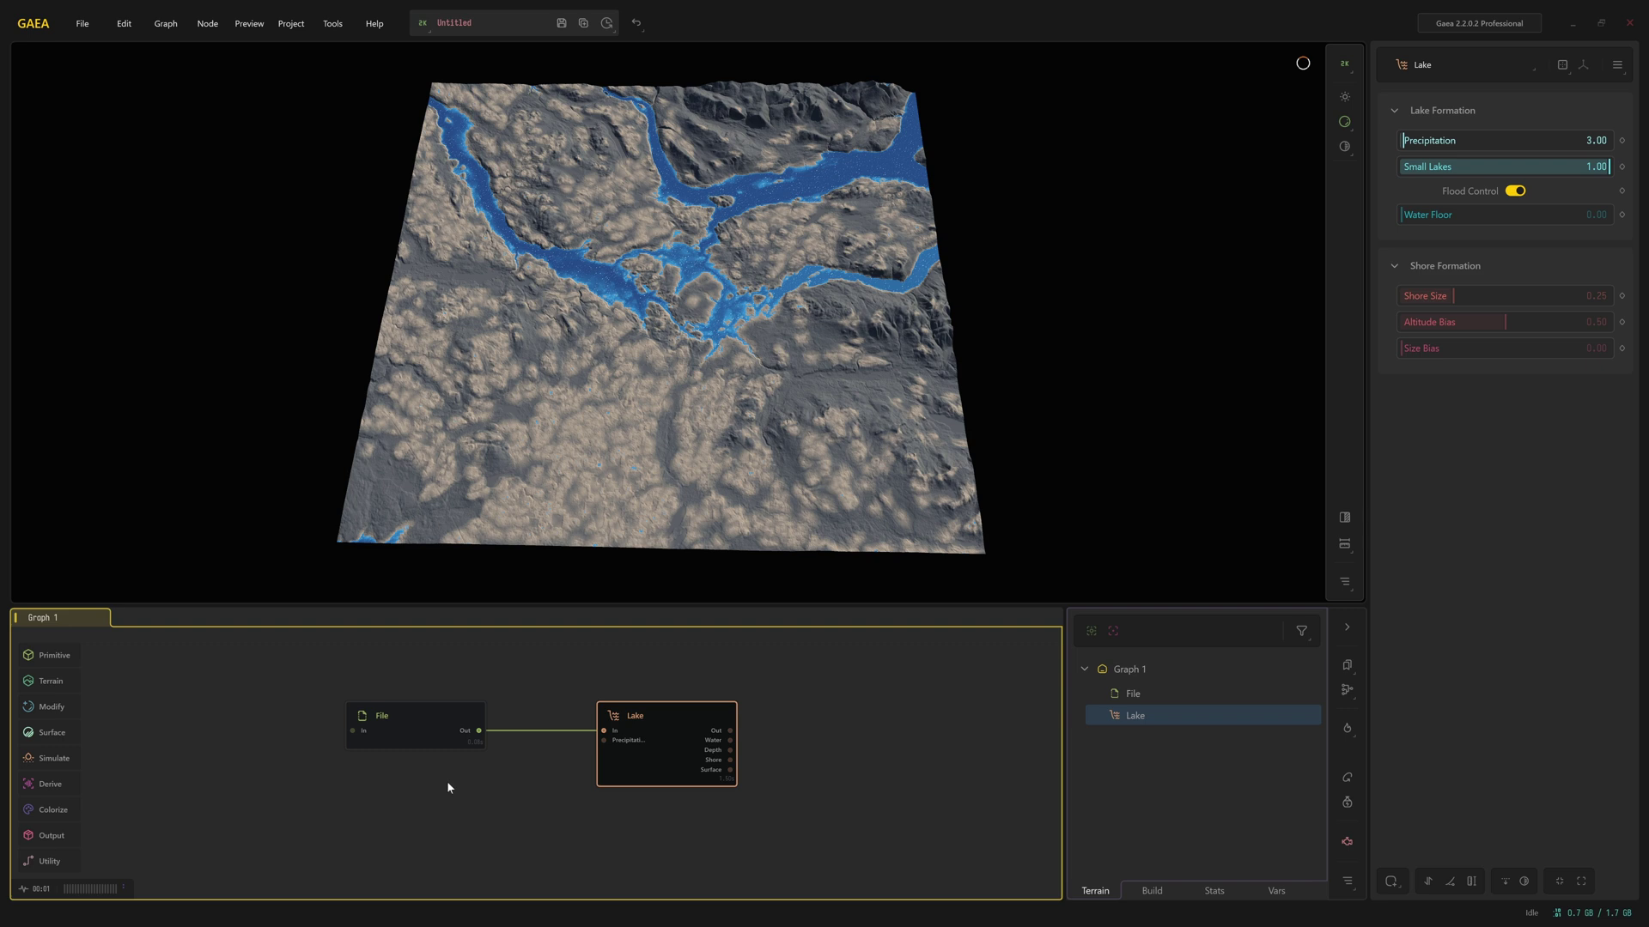
click(433, 736)
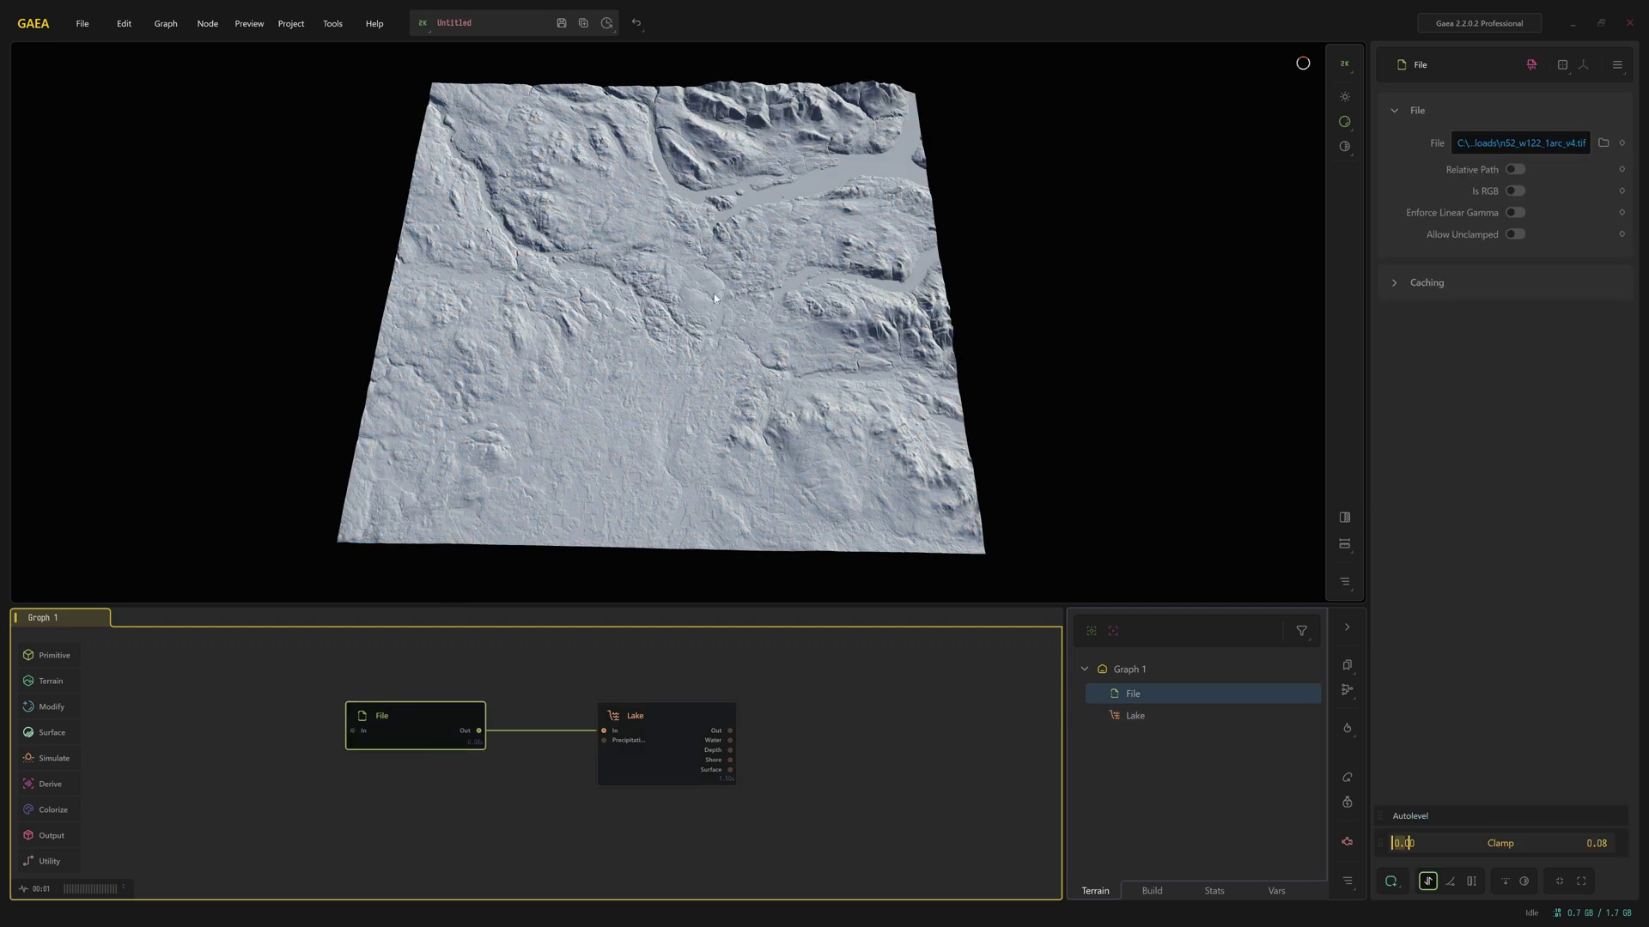
click(679, 752)
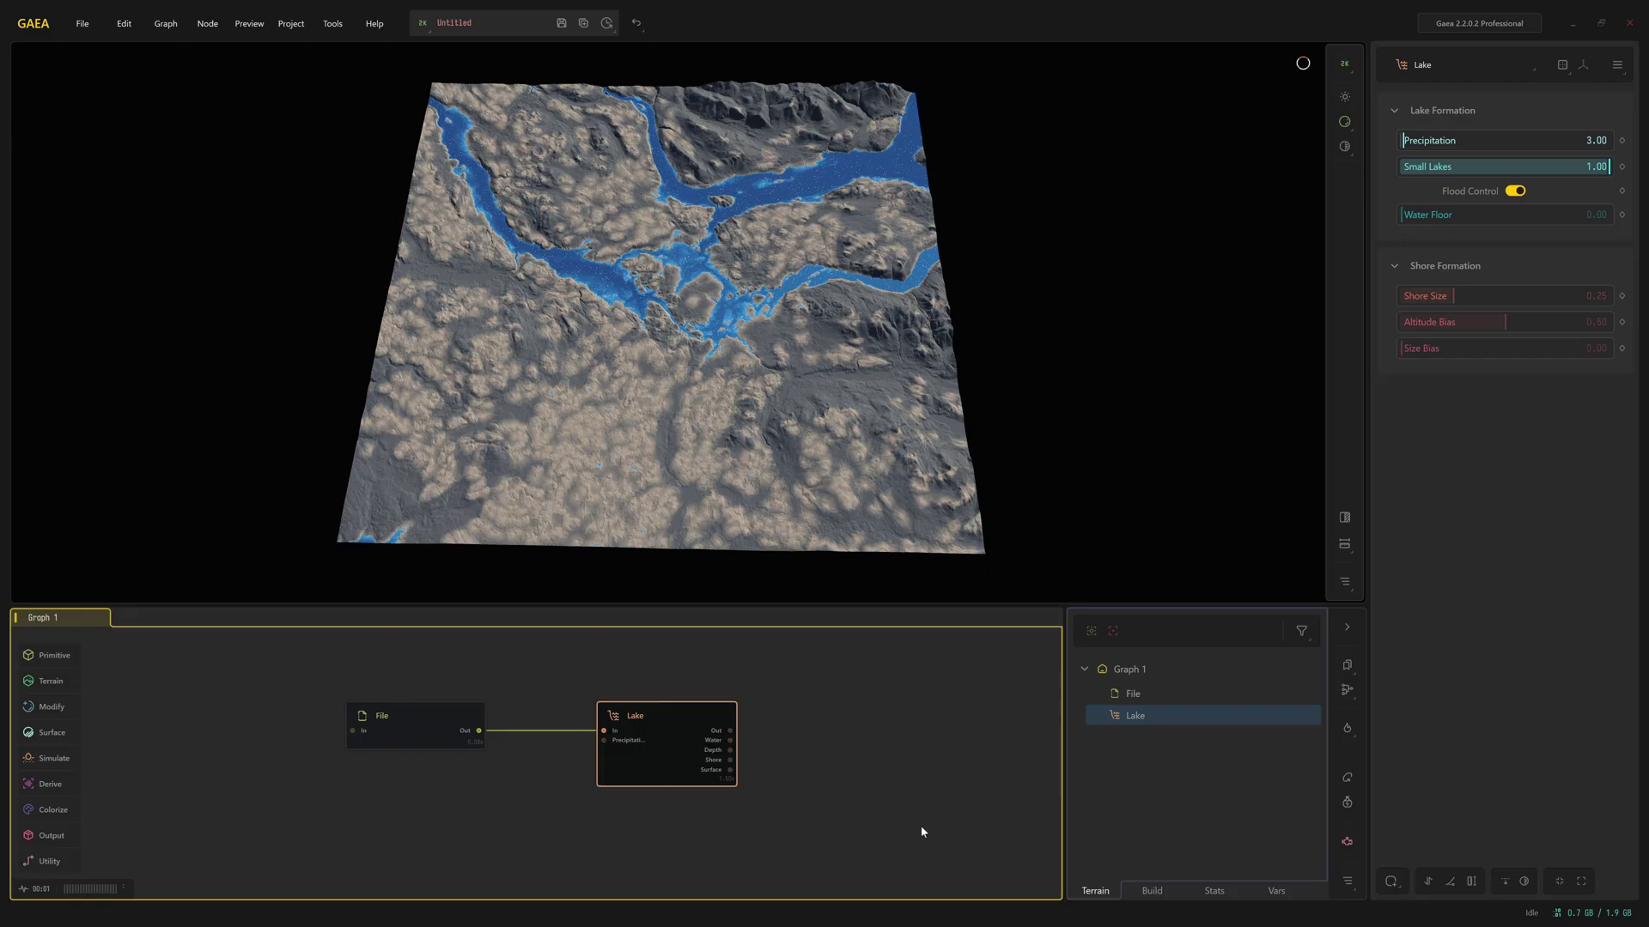
Move Lake below File and add a Combine node fed by the File and Lake outputs.
middle_drag(919, 826, 817, 756)
drag(573, 693, 582, 803)
middle_drag(565, 666, 588, 689)
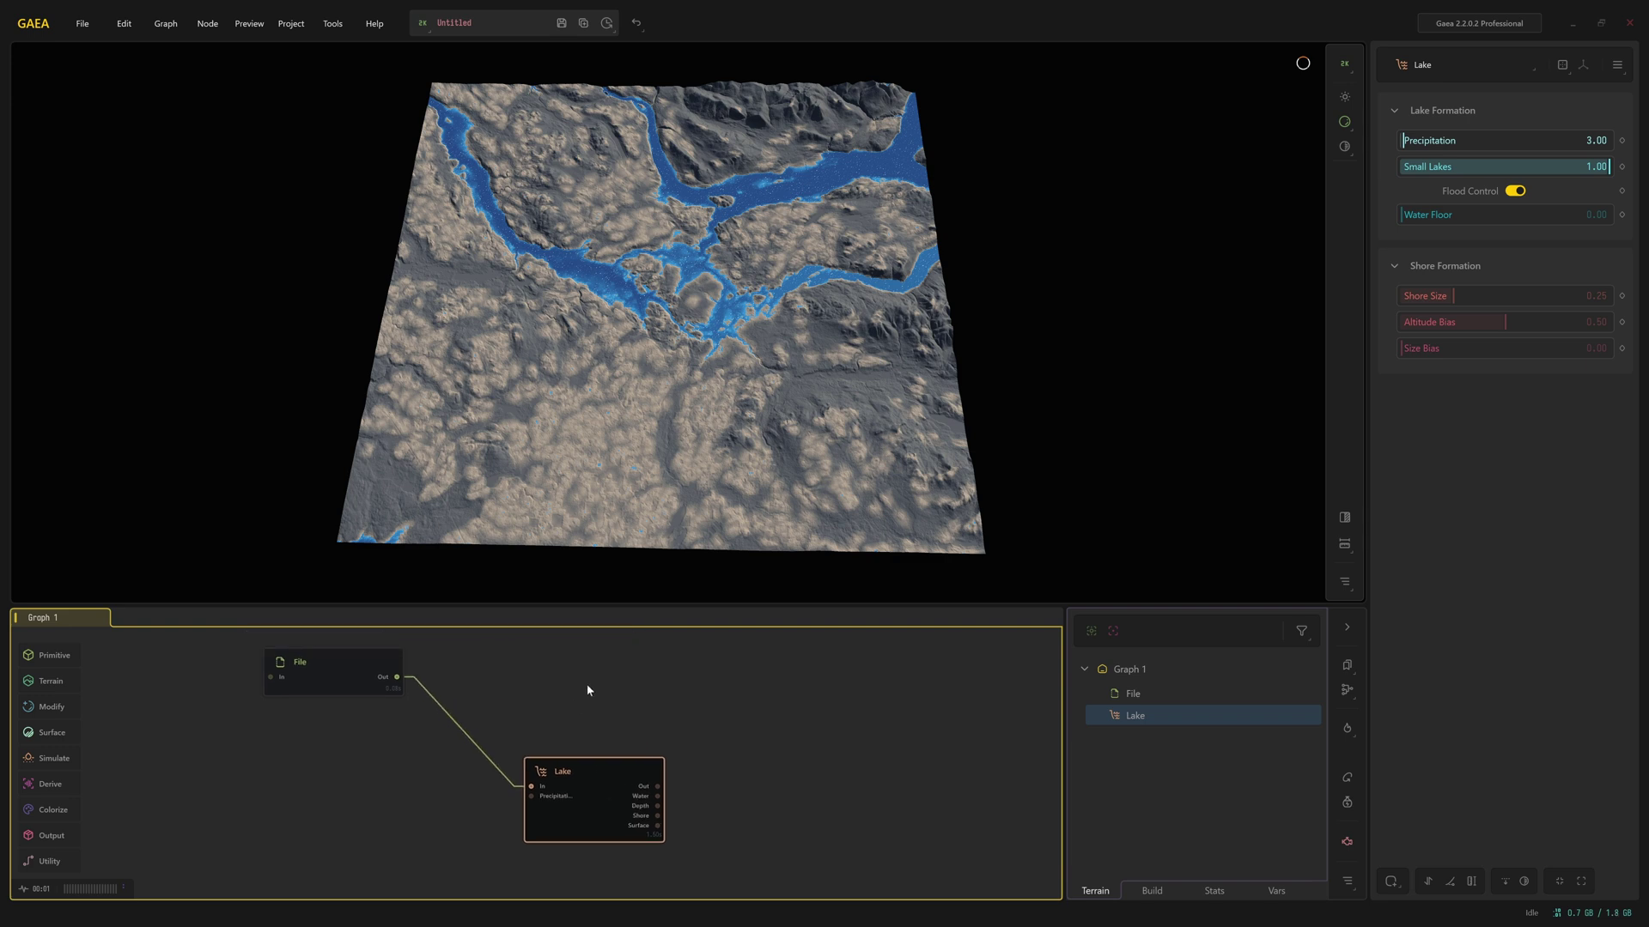
drag(397, 678, 796, 675)
middle_drag(850, 725, 479, 785)
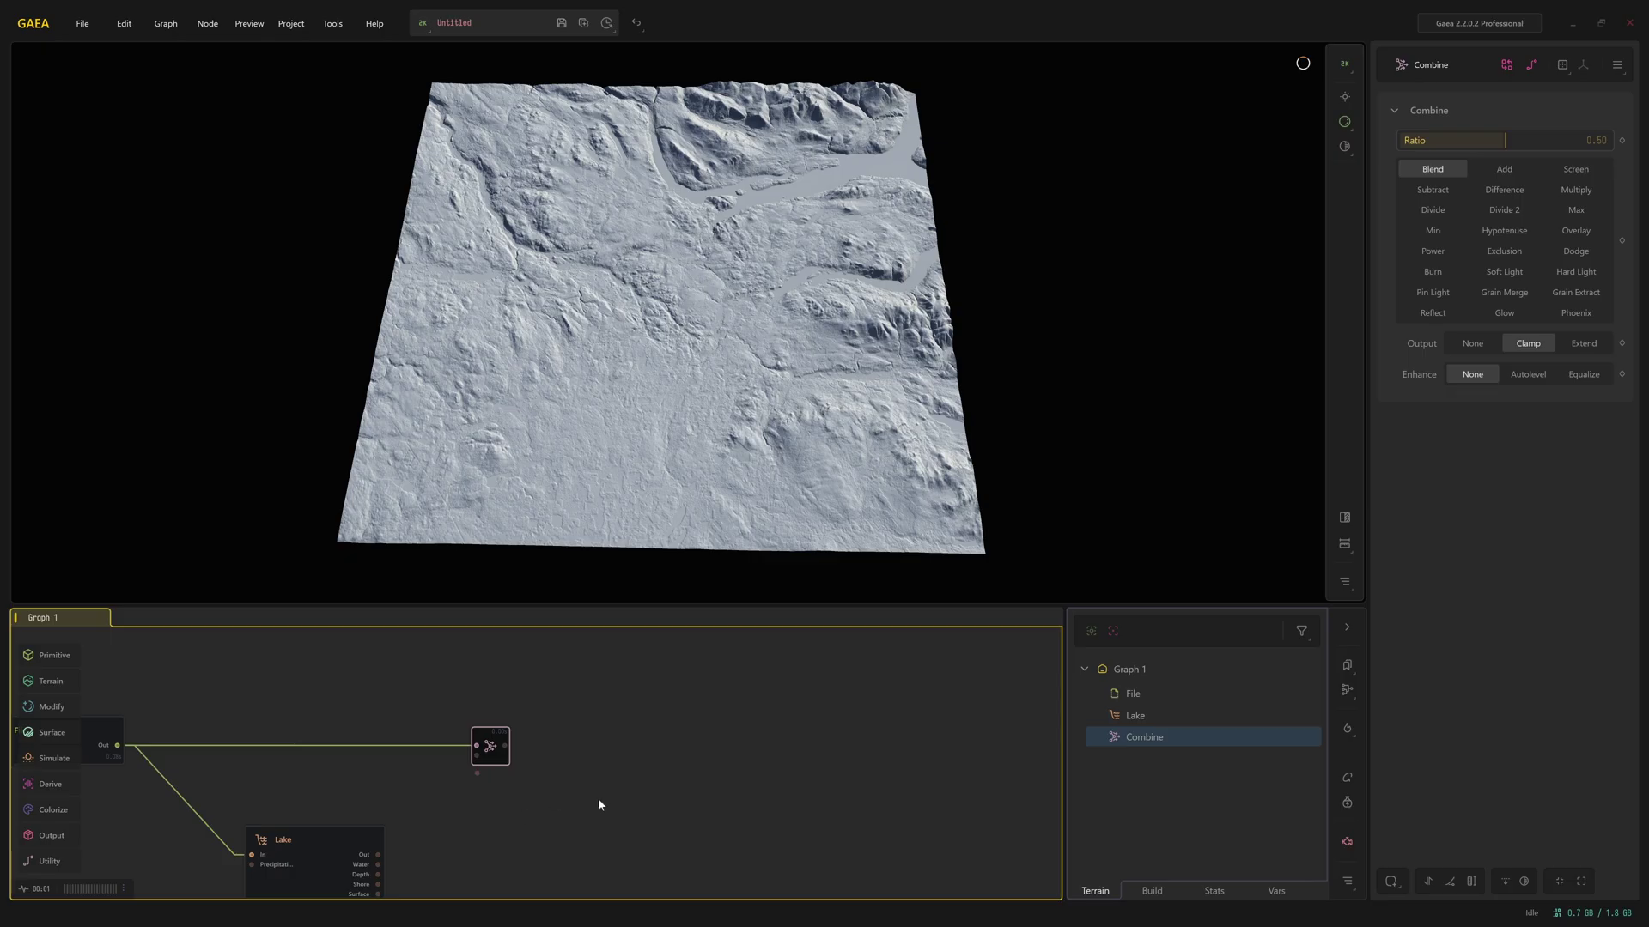
middle_drag(297, 855, 370, 798)
drag(449, 798, 549, 699)
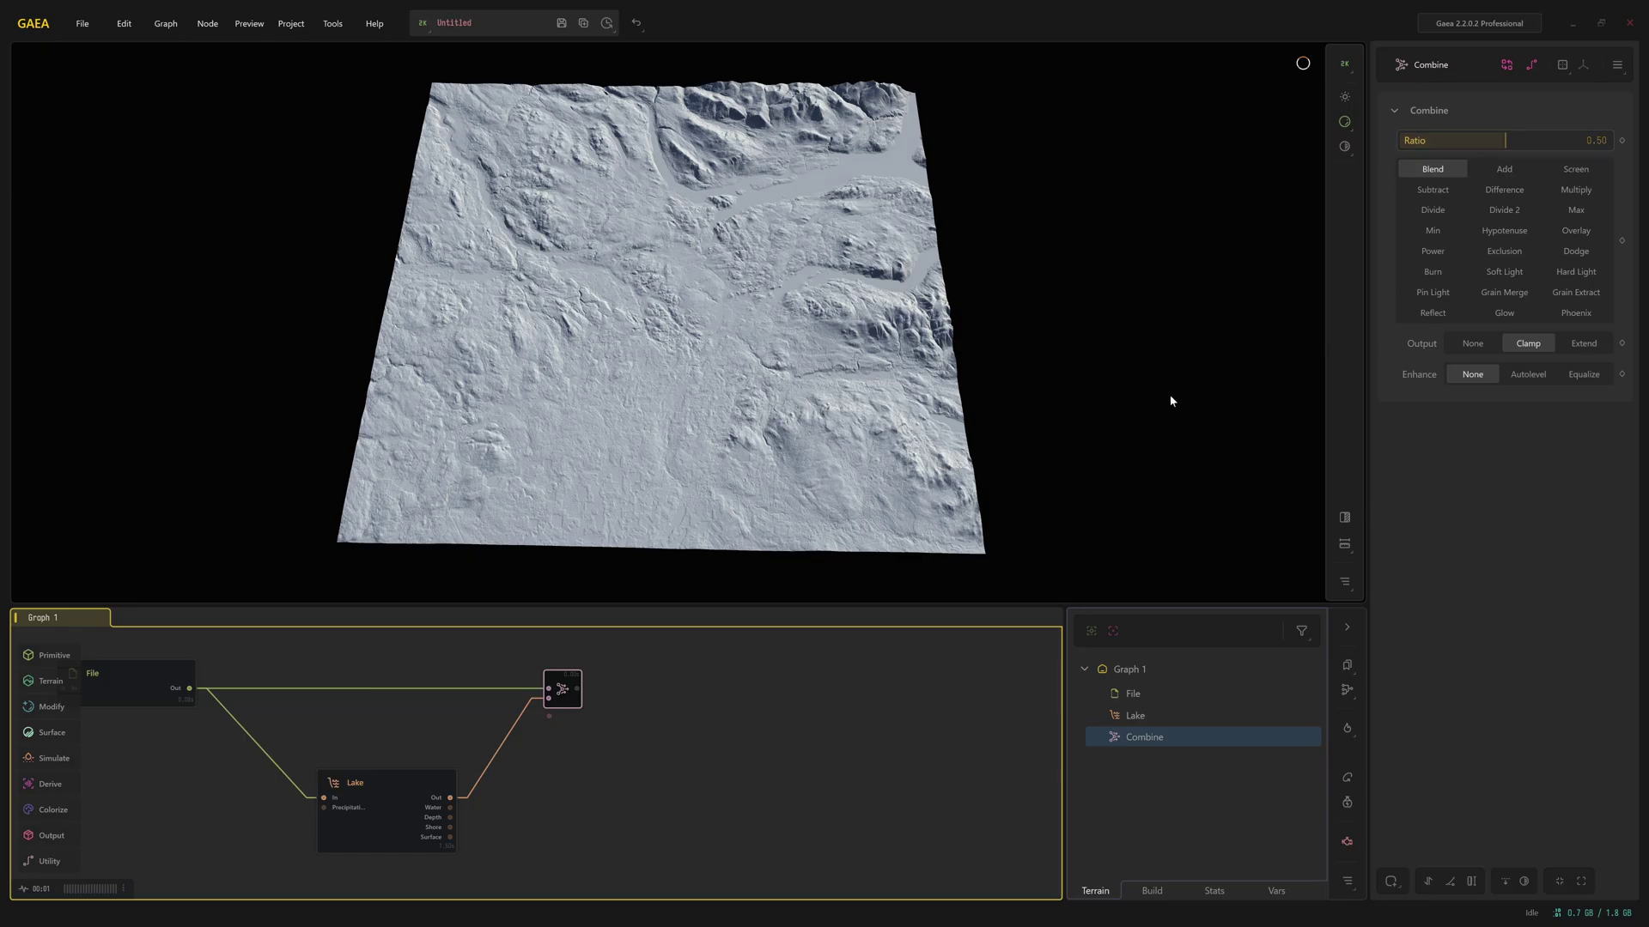
Set the Combine Ratio to 1.00 after comparing it at 0 and previewing Lake.
drag(1505, 141, 1609, 140)
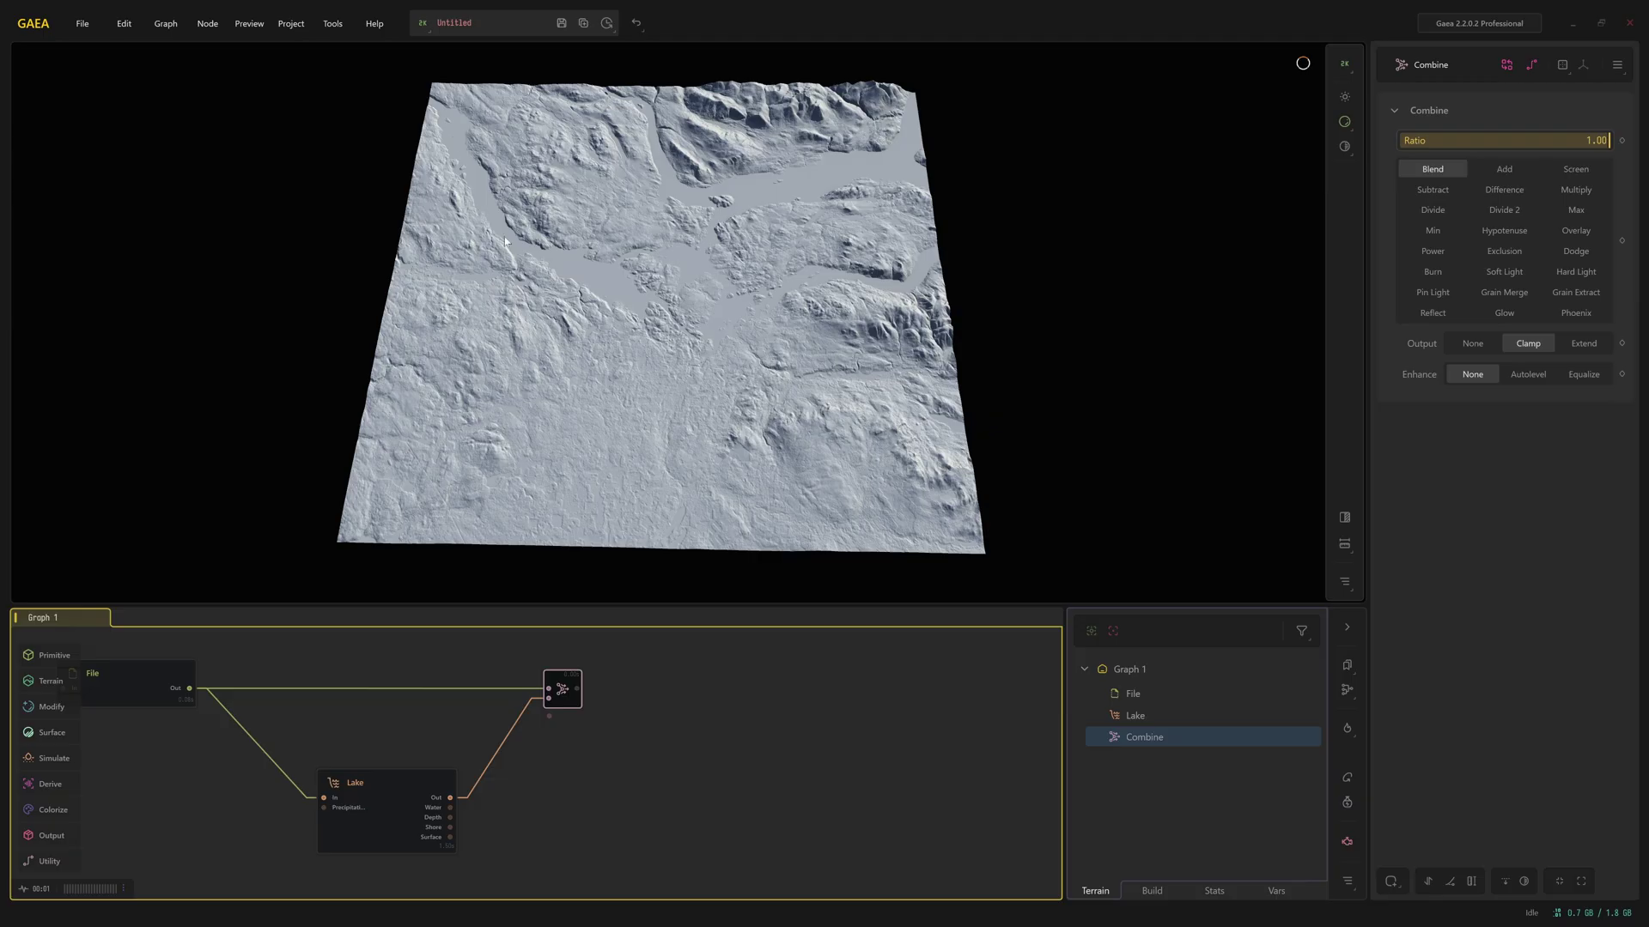
drag(1607, 140, 1387, 139)
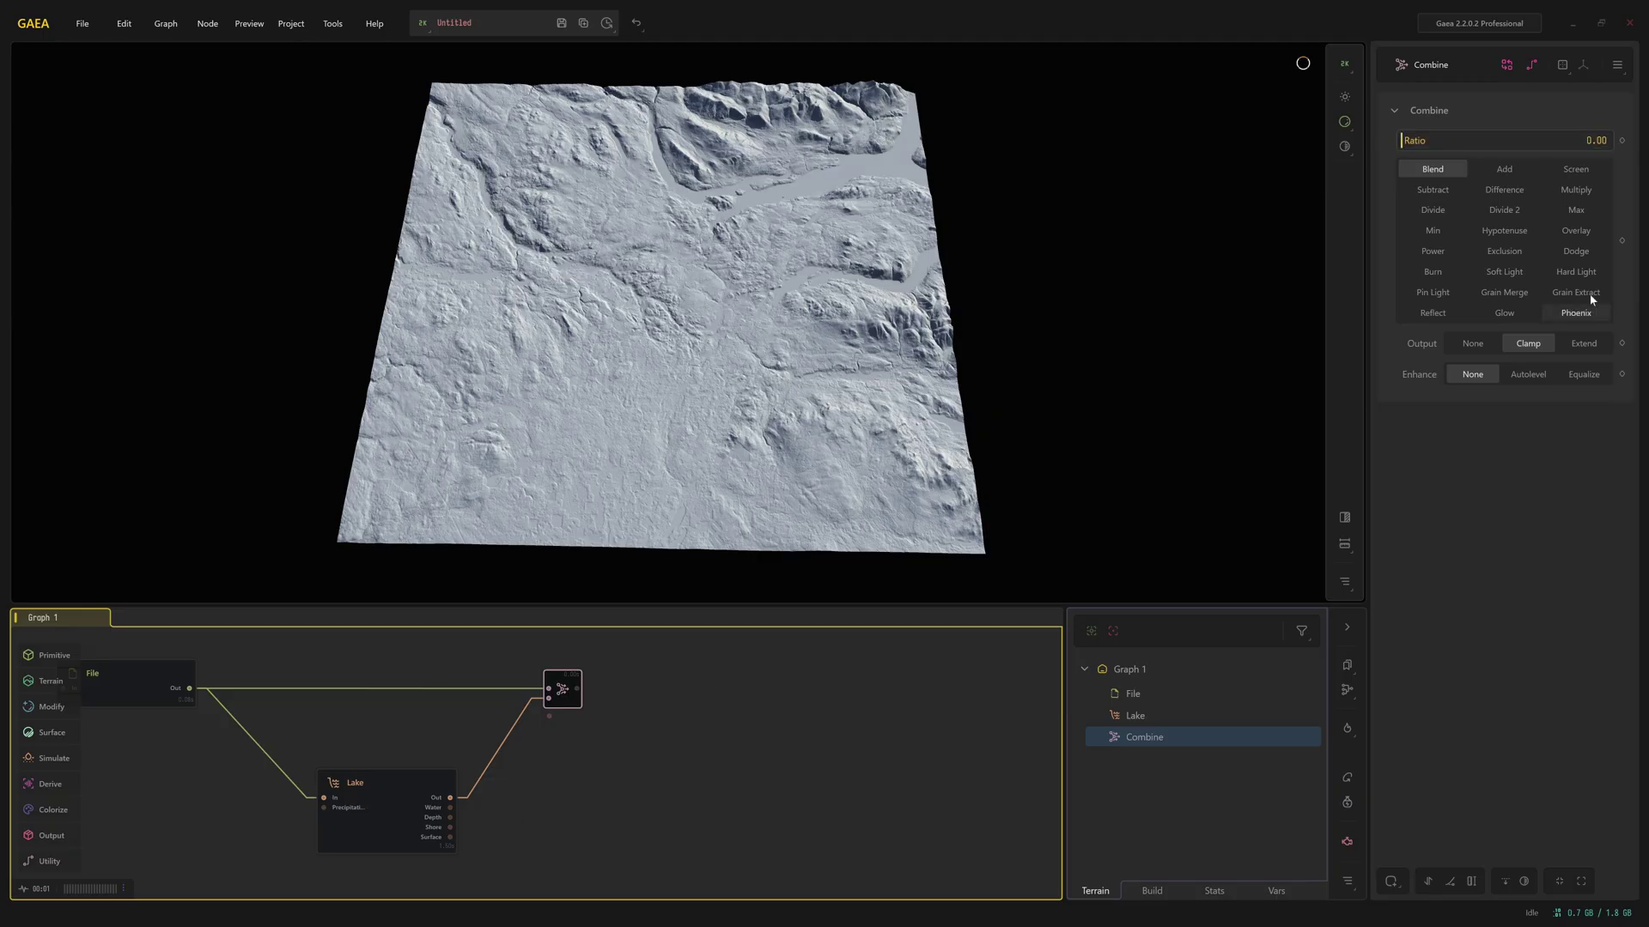
drag(1404, 140, 1641, 137)
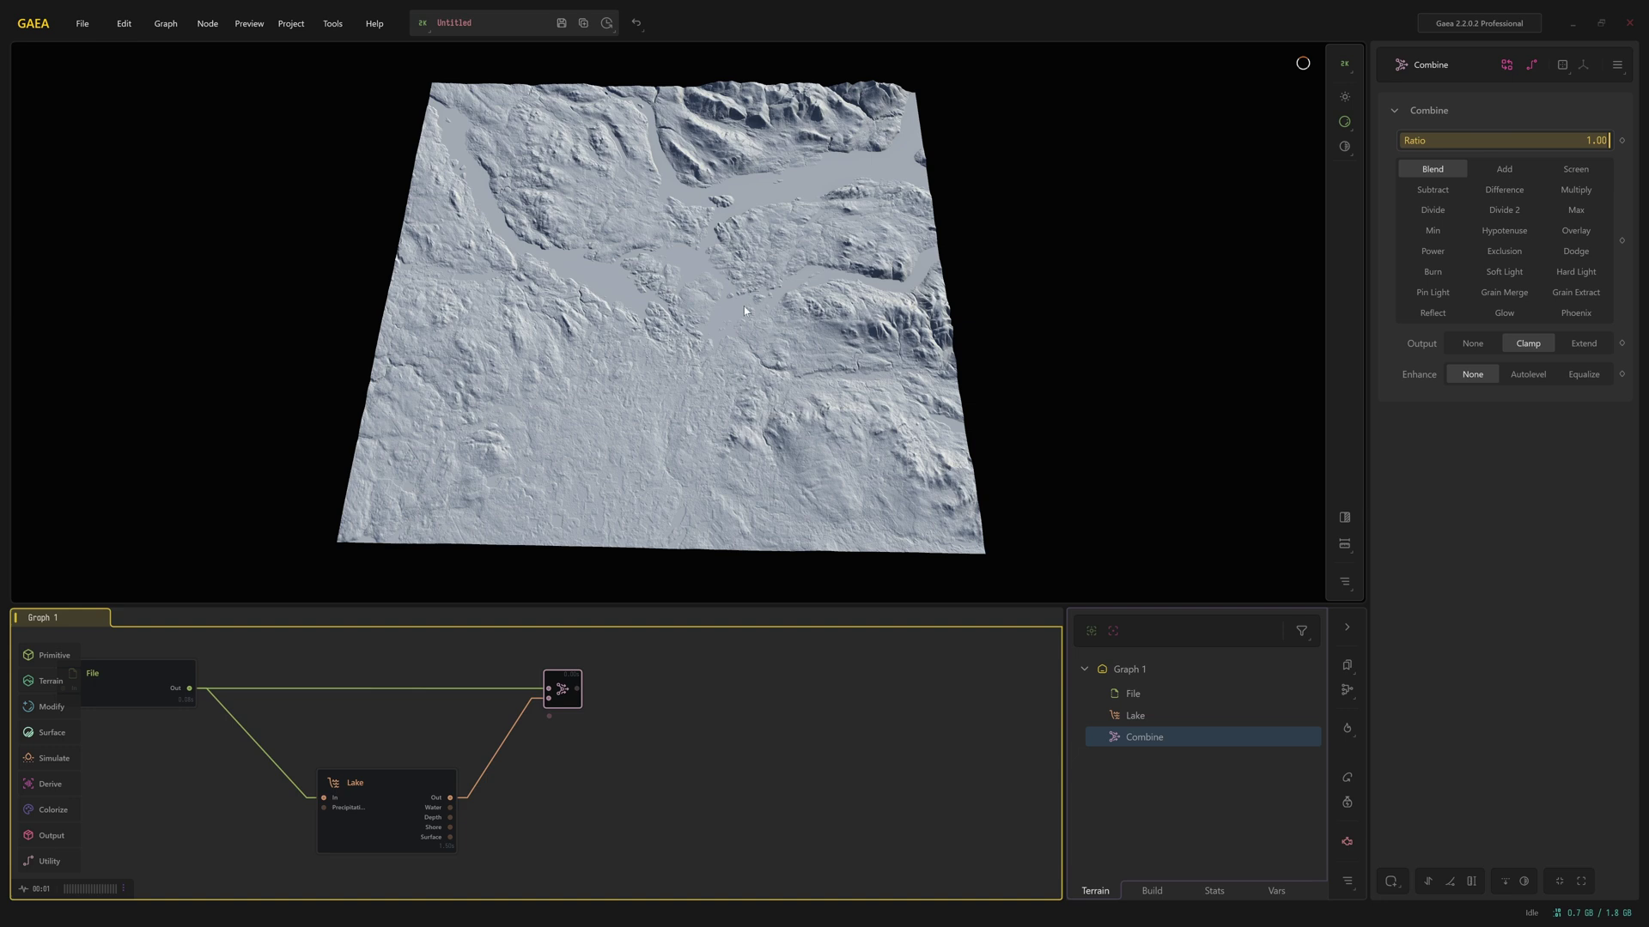
click(503, 731)
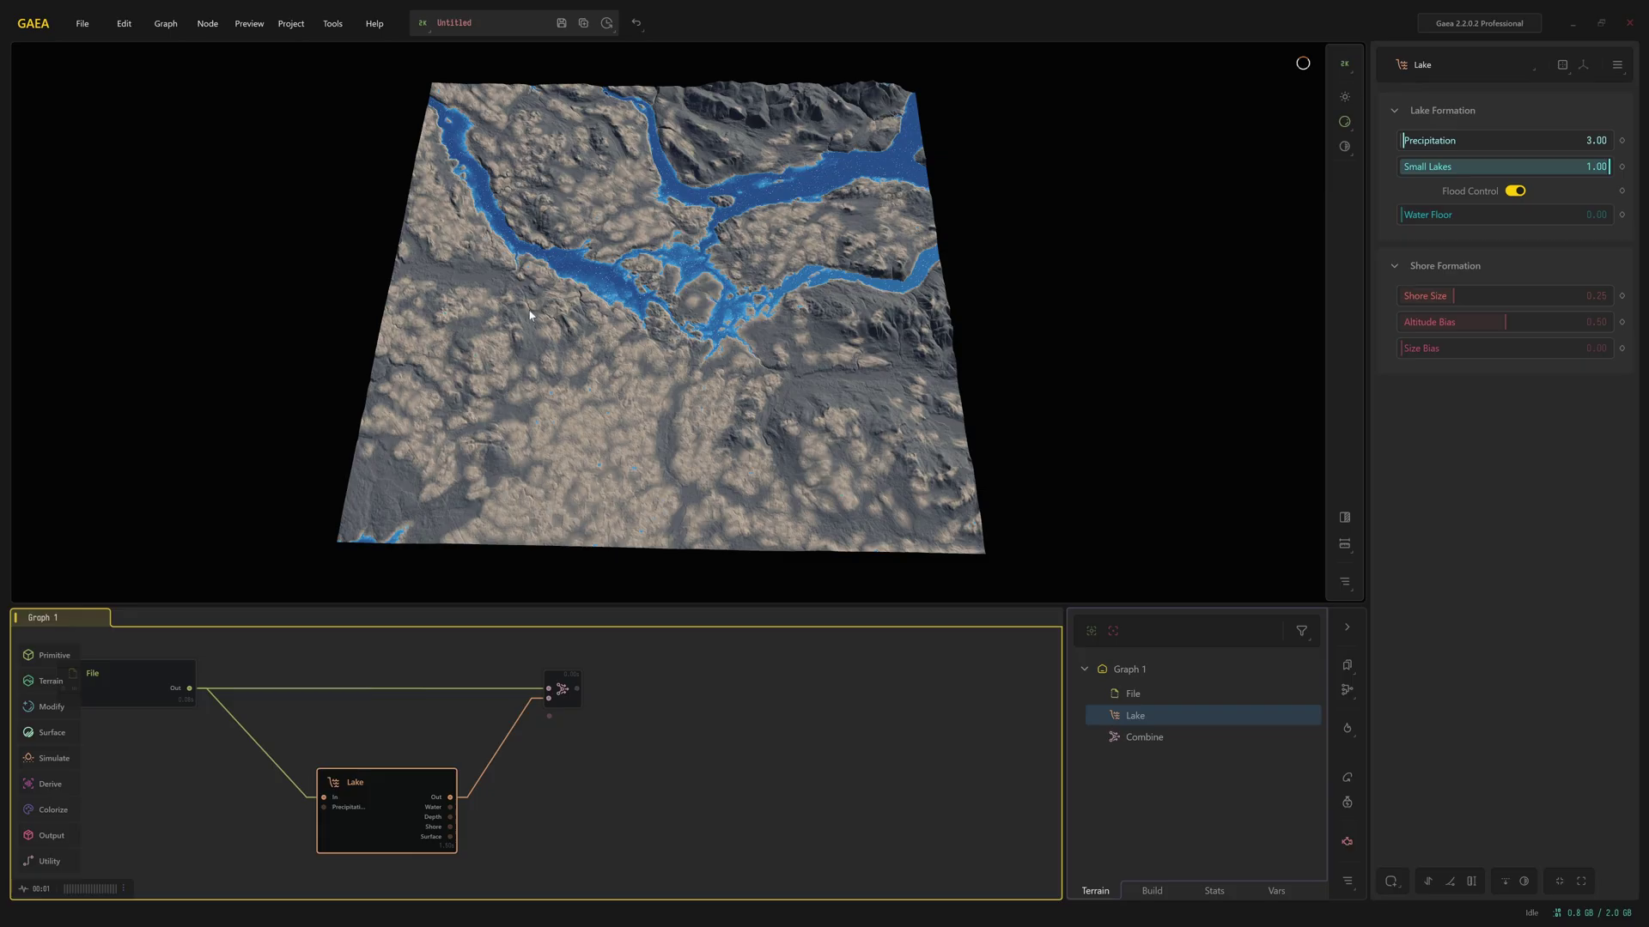
click(574, 684)
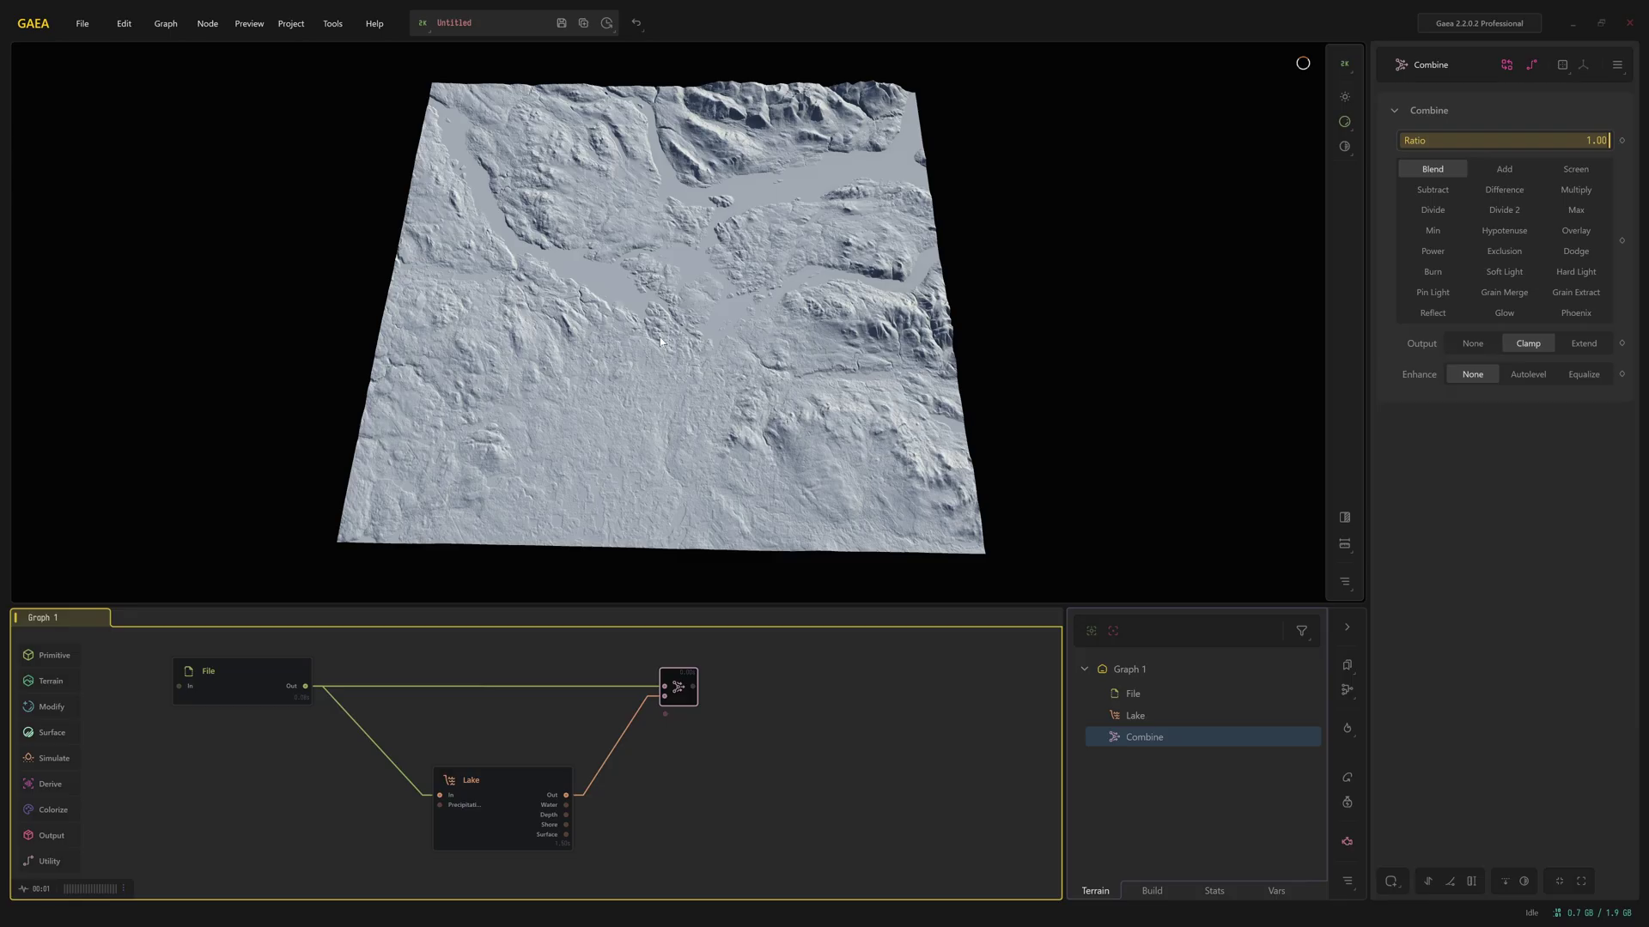
Create a Draw node from Combine's mask input via a 'draw' search and tuck it beneath Lake.
middle_drag(694, 742, 646, 709)
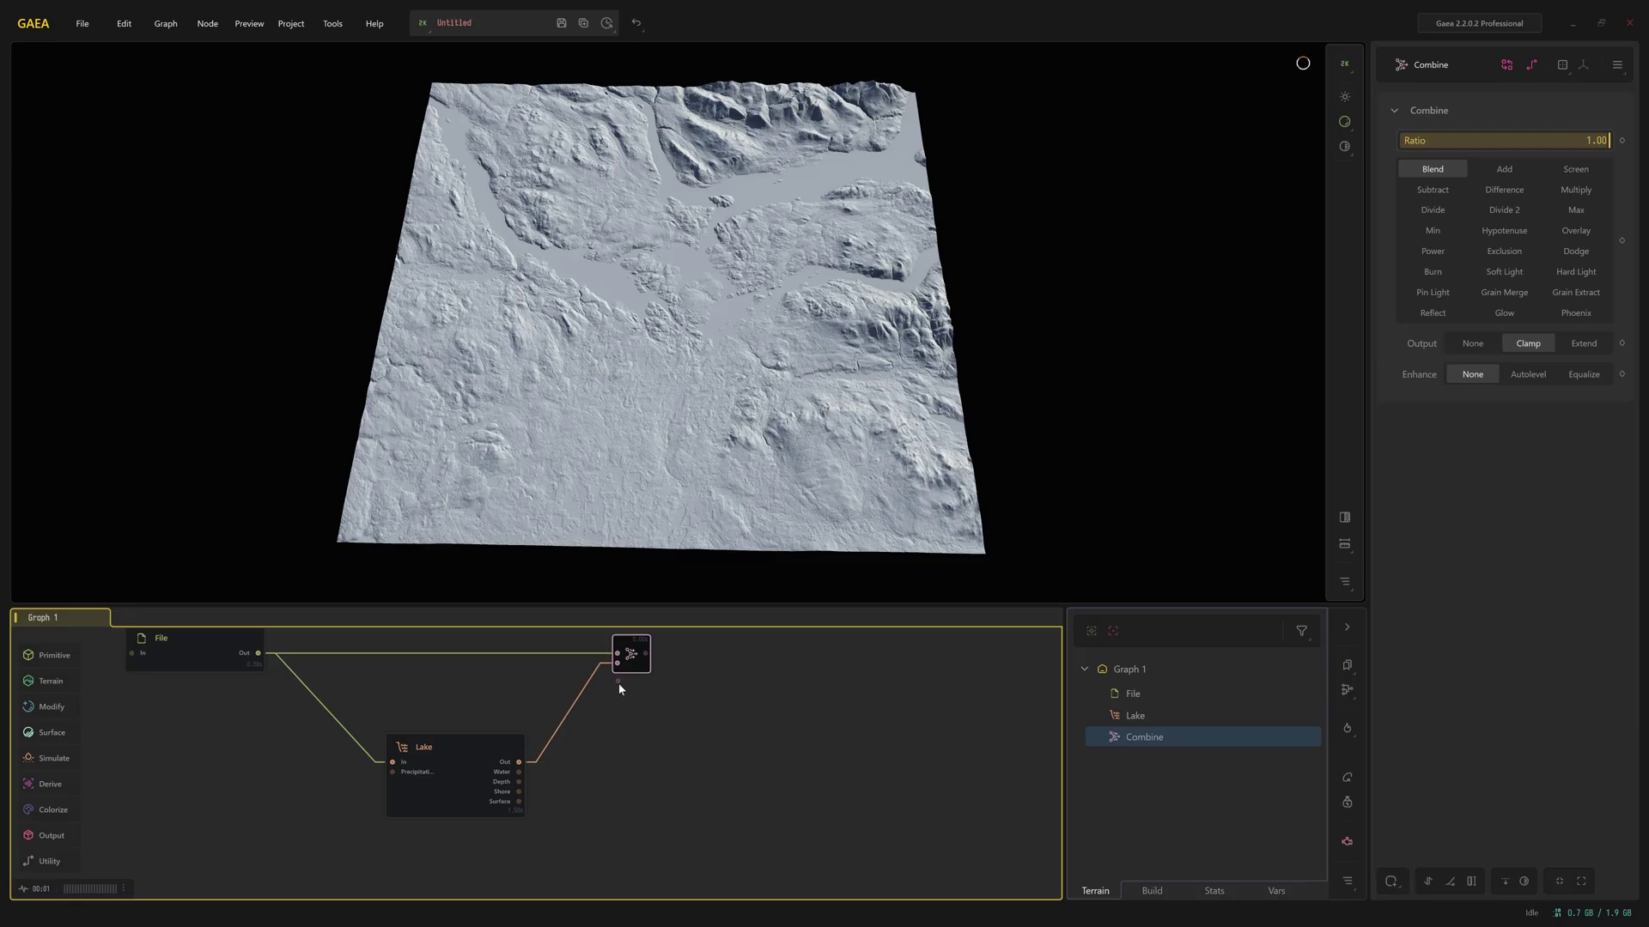
drag(619, 682, 568, 838)
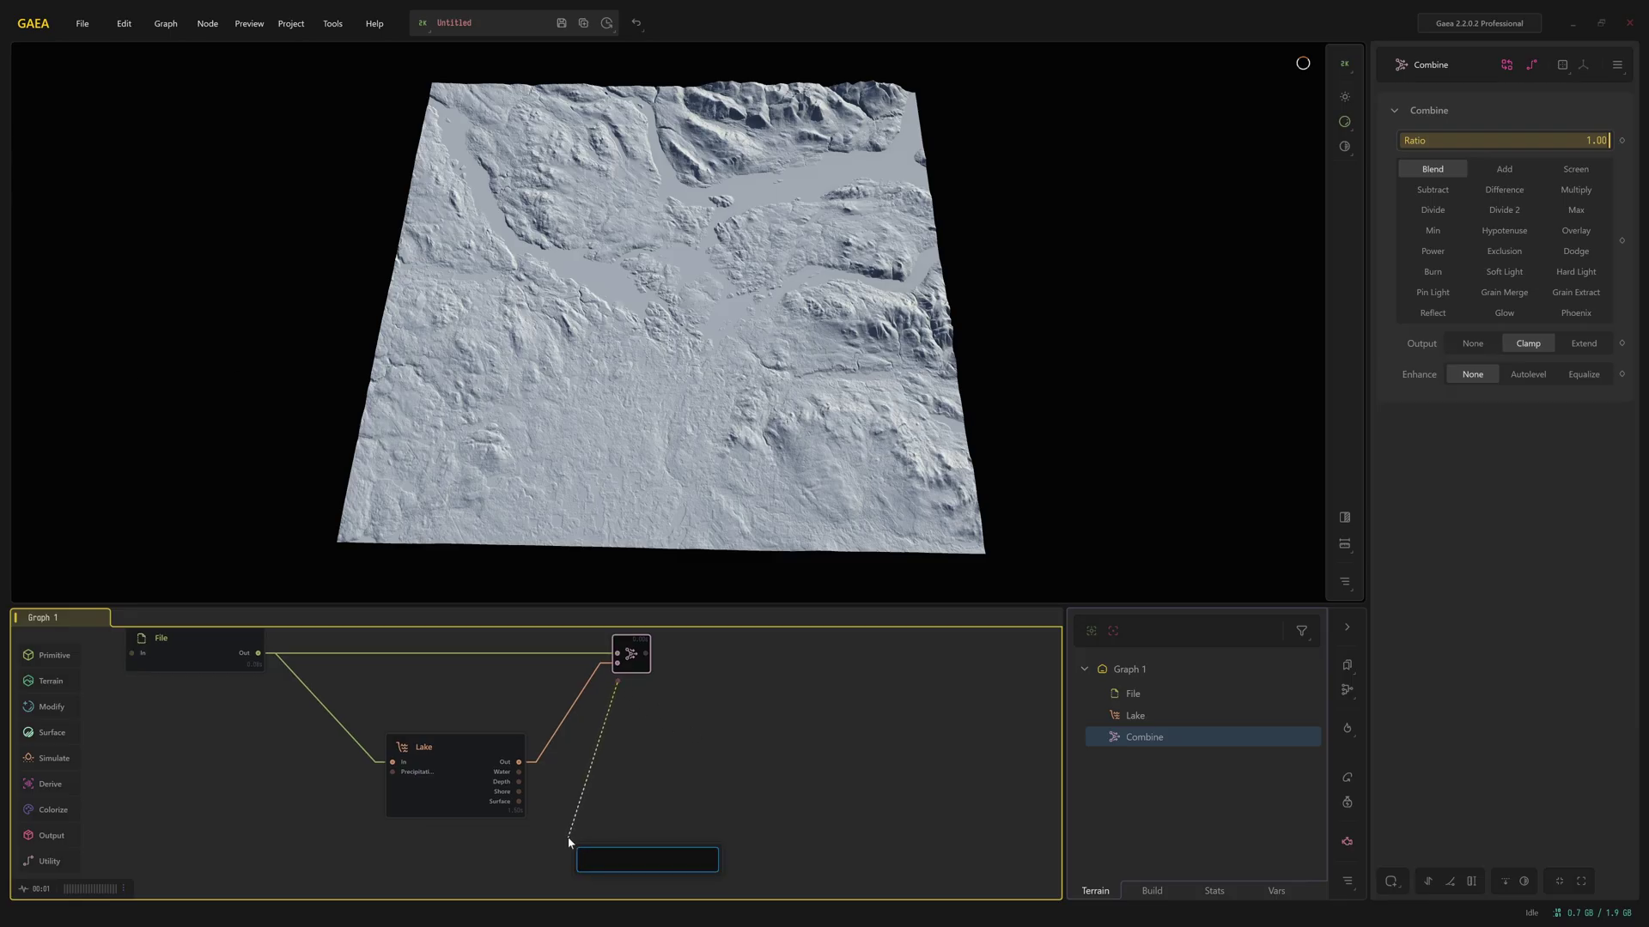
text(draw)
key(Return)
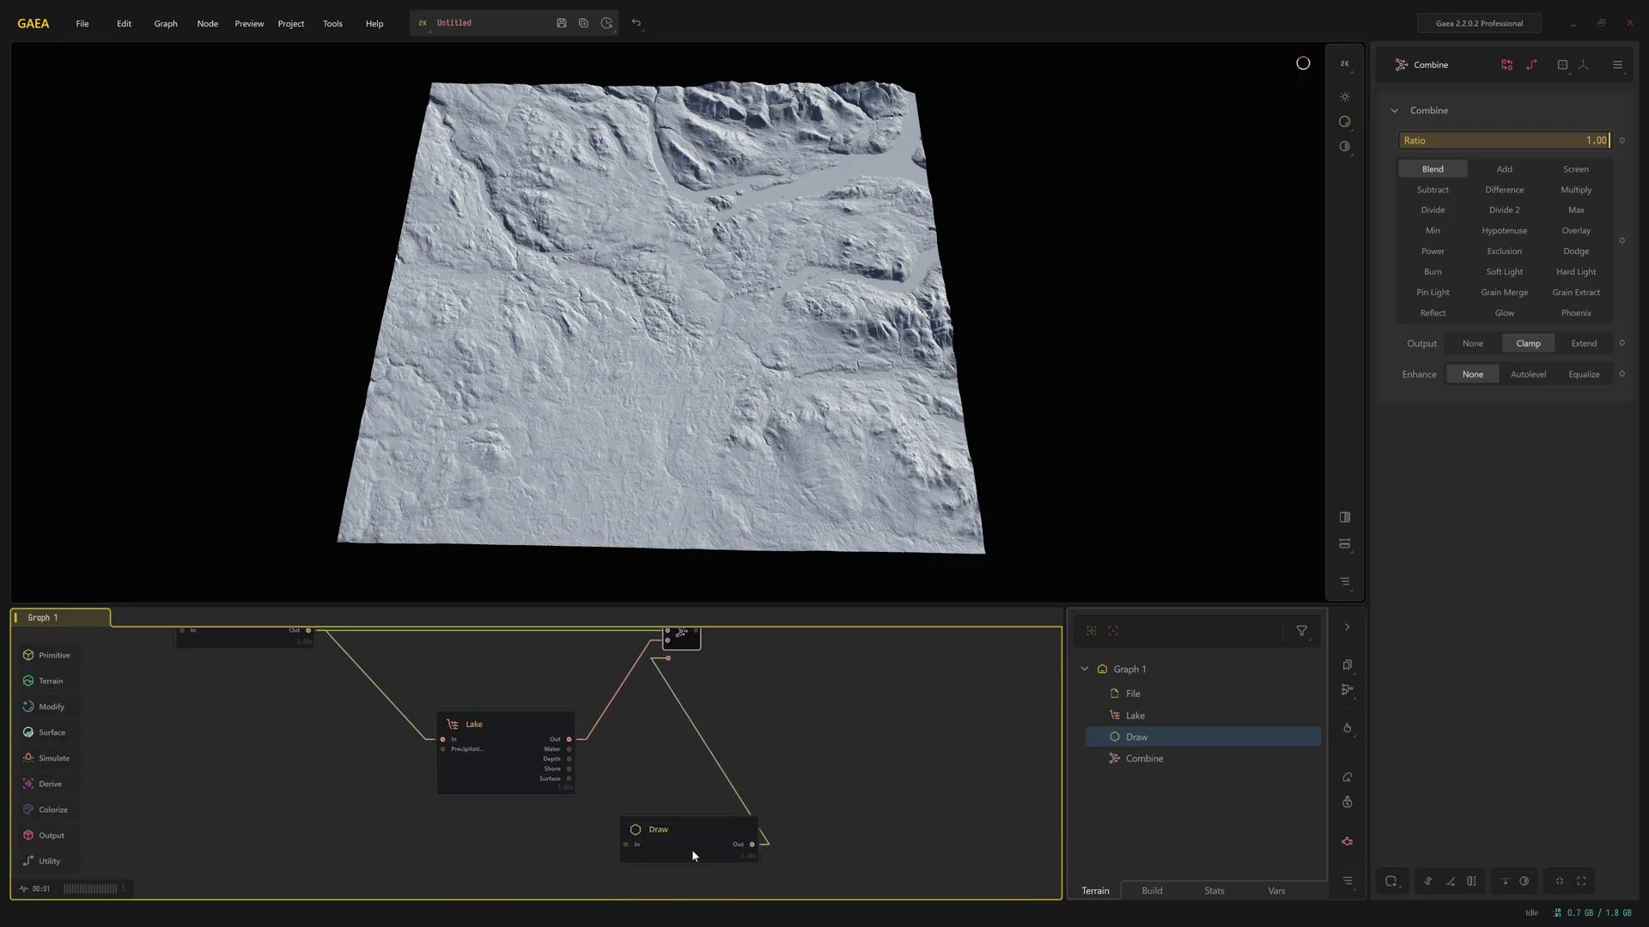
mouse_move(692, 848)
mouse_down()
mouse_move(541, 867)
mouse_move(515, 849)
mouse_up()
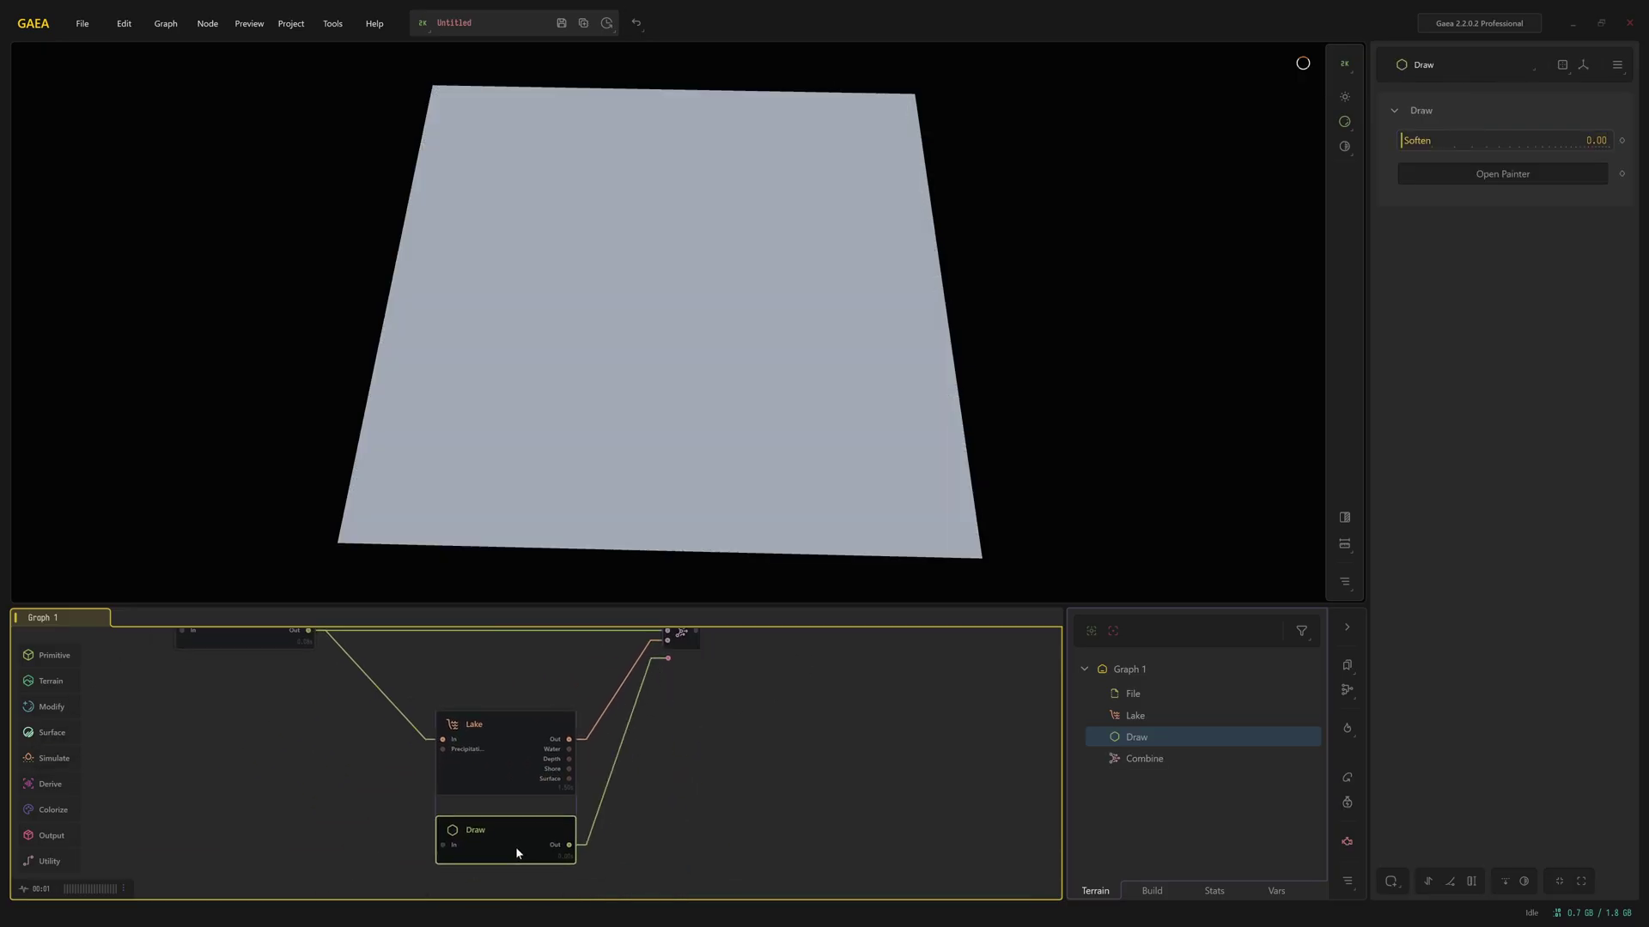
click(676, 637)
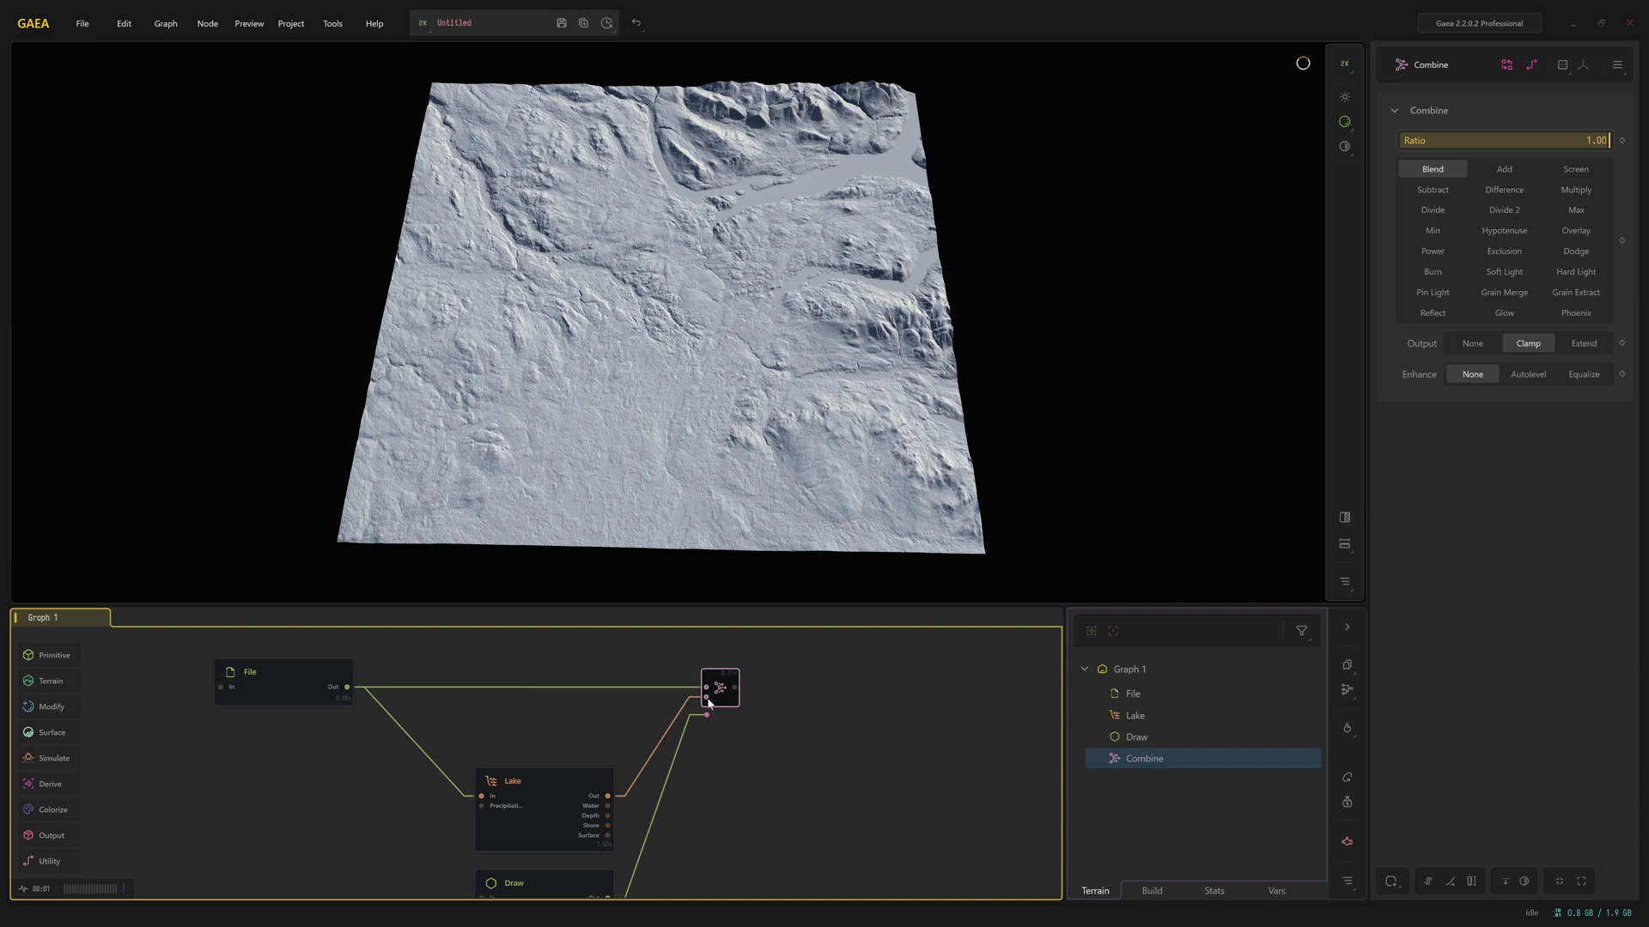
mouse_move(729, 810)
middle_down()
mouse_move(721, 773)
mouse_move(673, 754)
middle_up()
Set the Draw node's Render Intent to Mask and open its Painter window.
click(1136, 736)
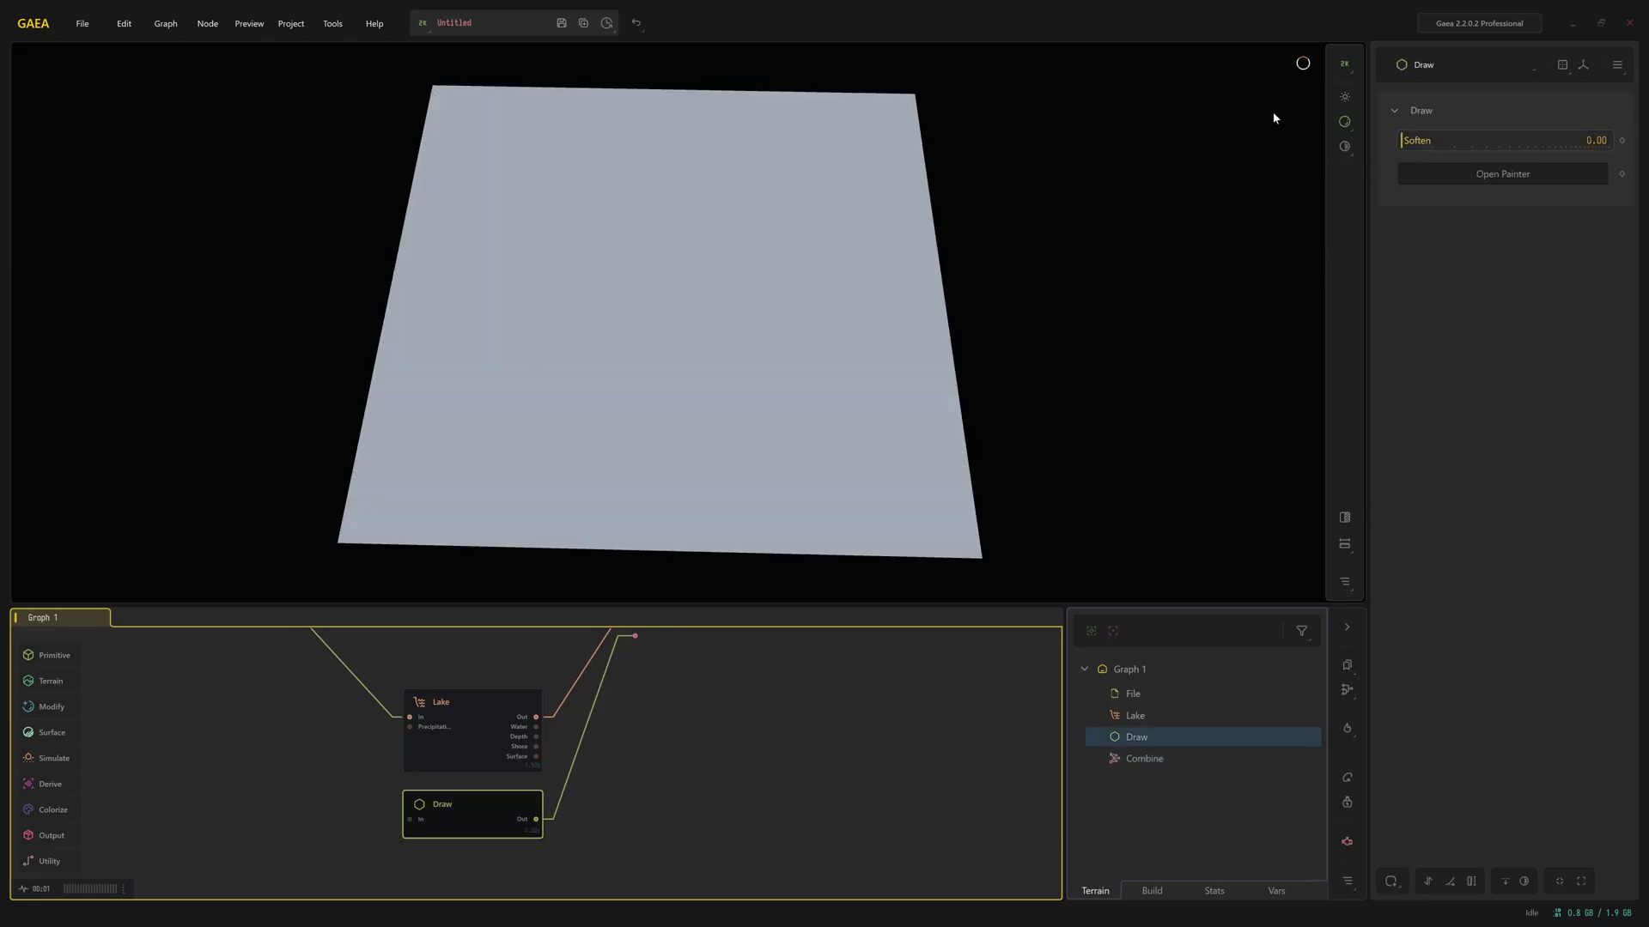
click(1621, 66)
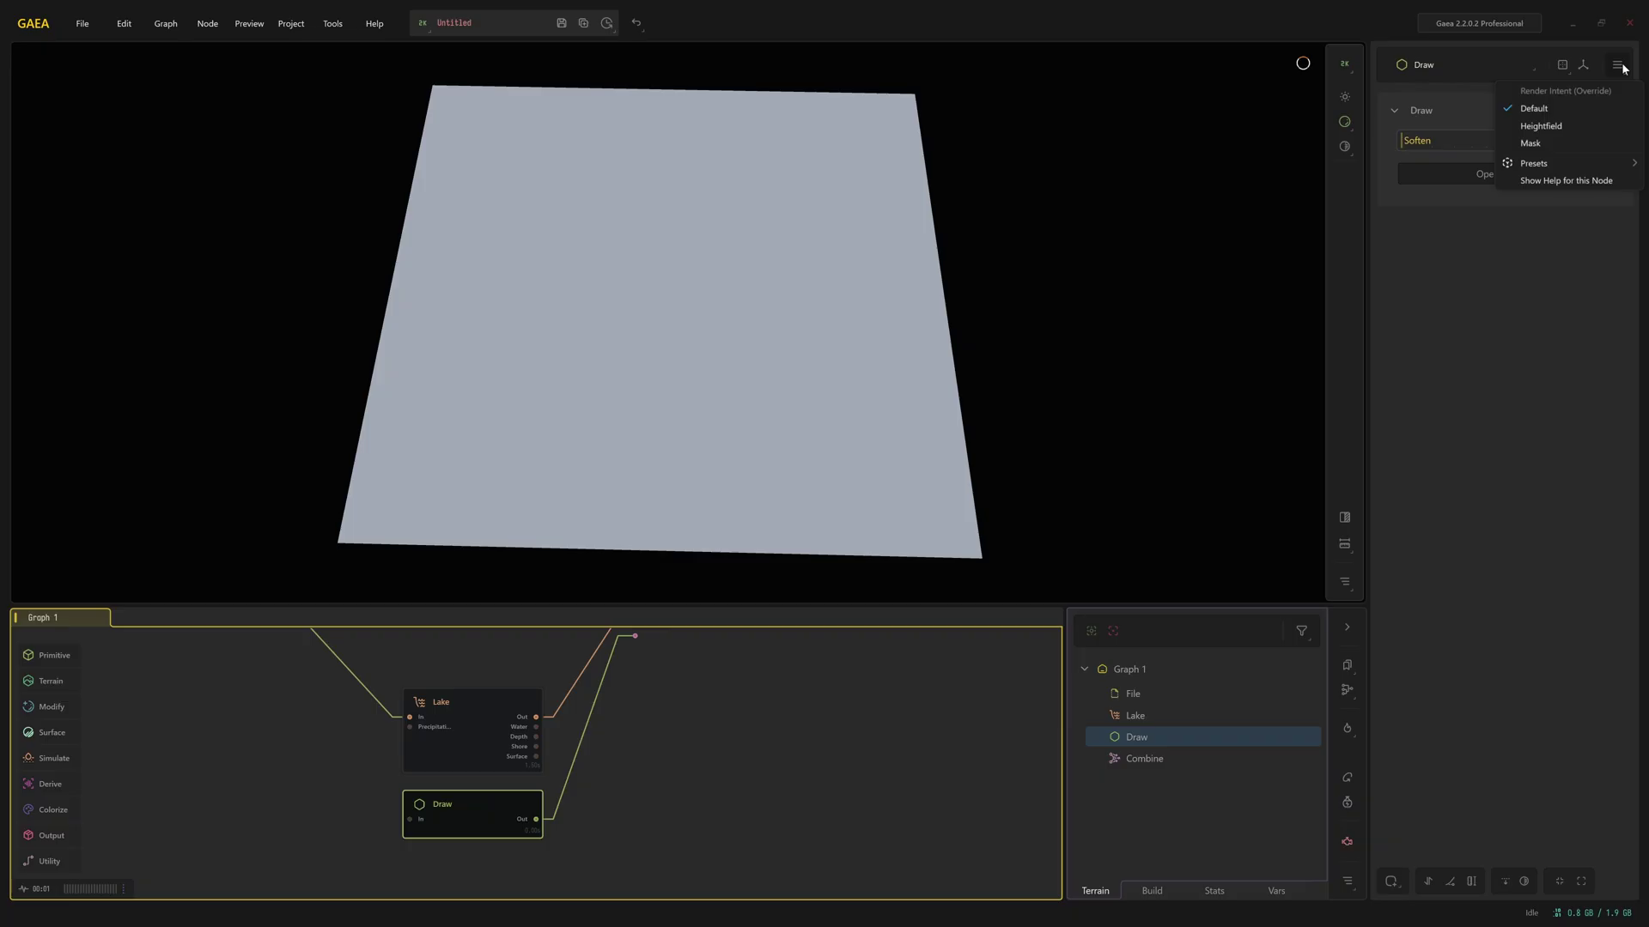
click(1531, 144)
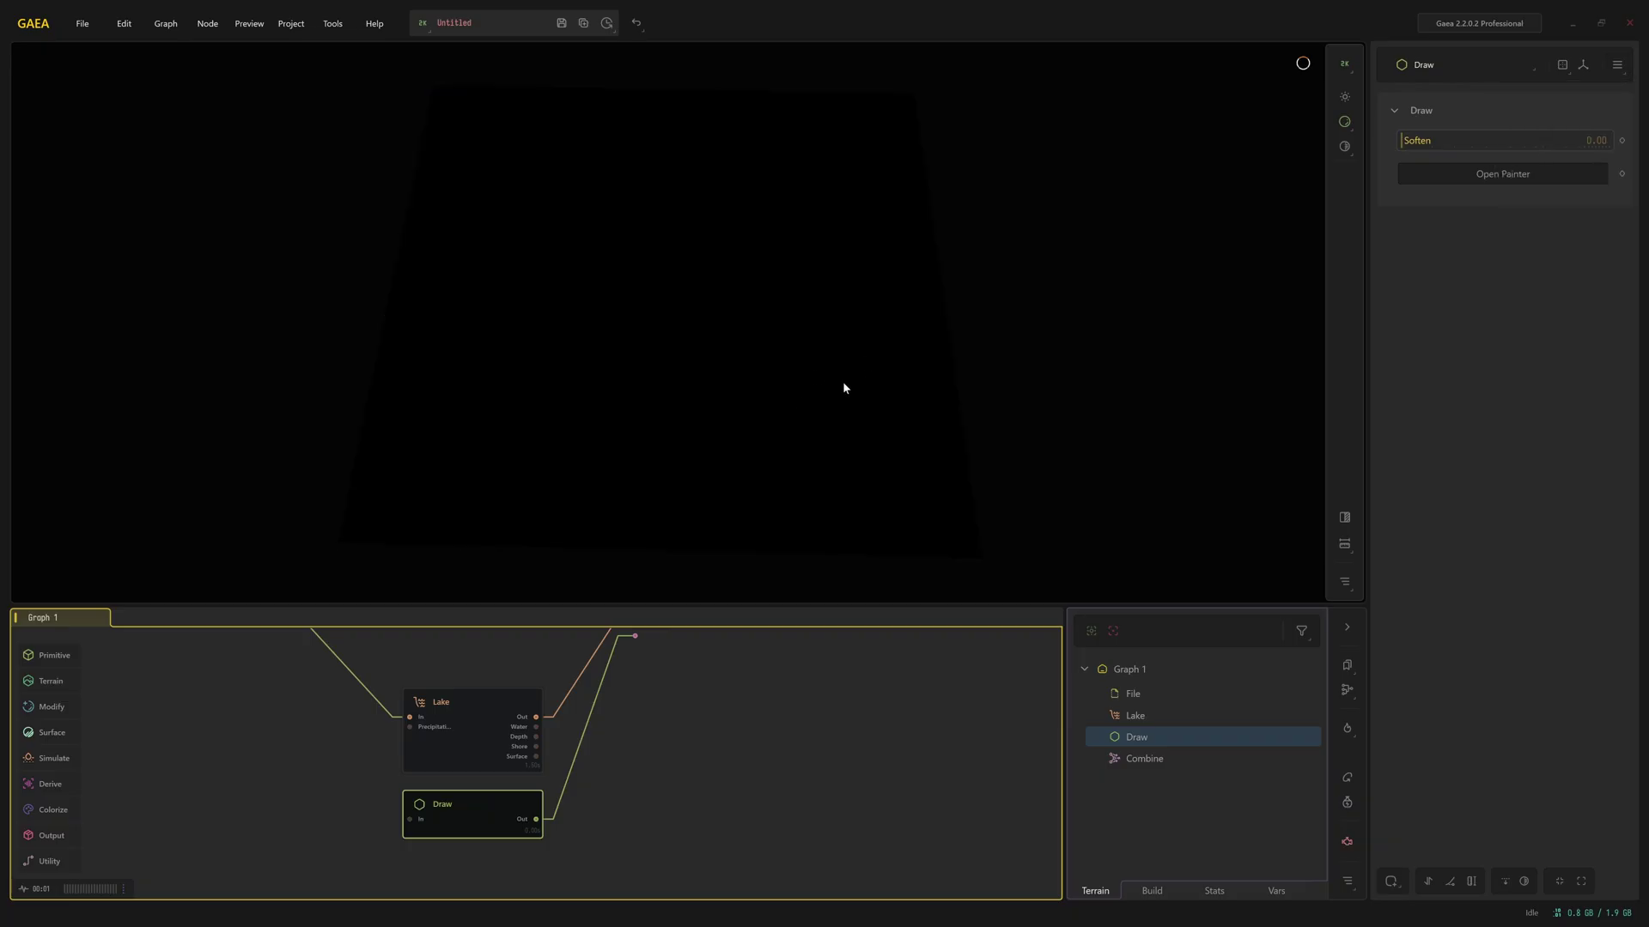
click(1495, 177)
Preview the Combine node and move the Painter window up-left, stretching it taller.
click(633, 652)
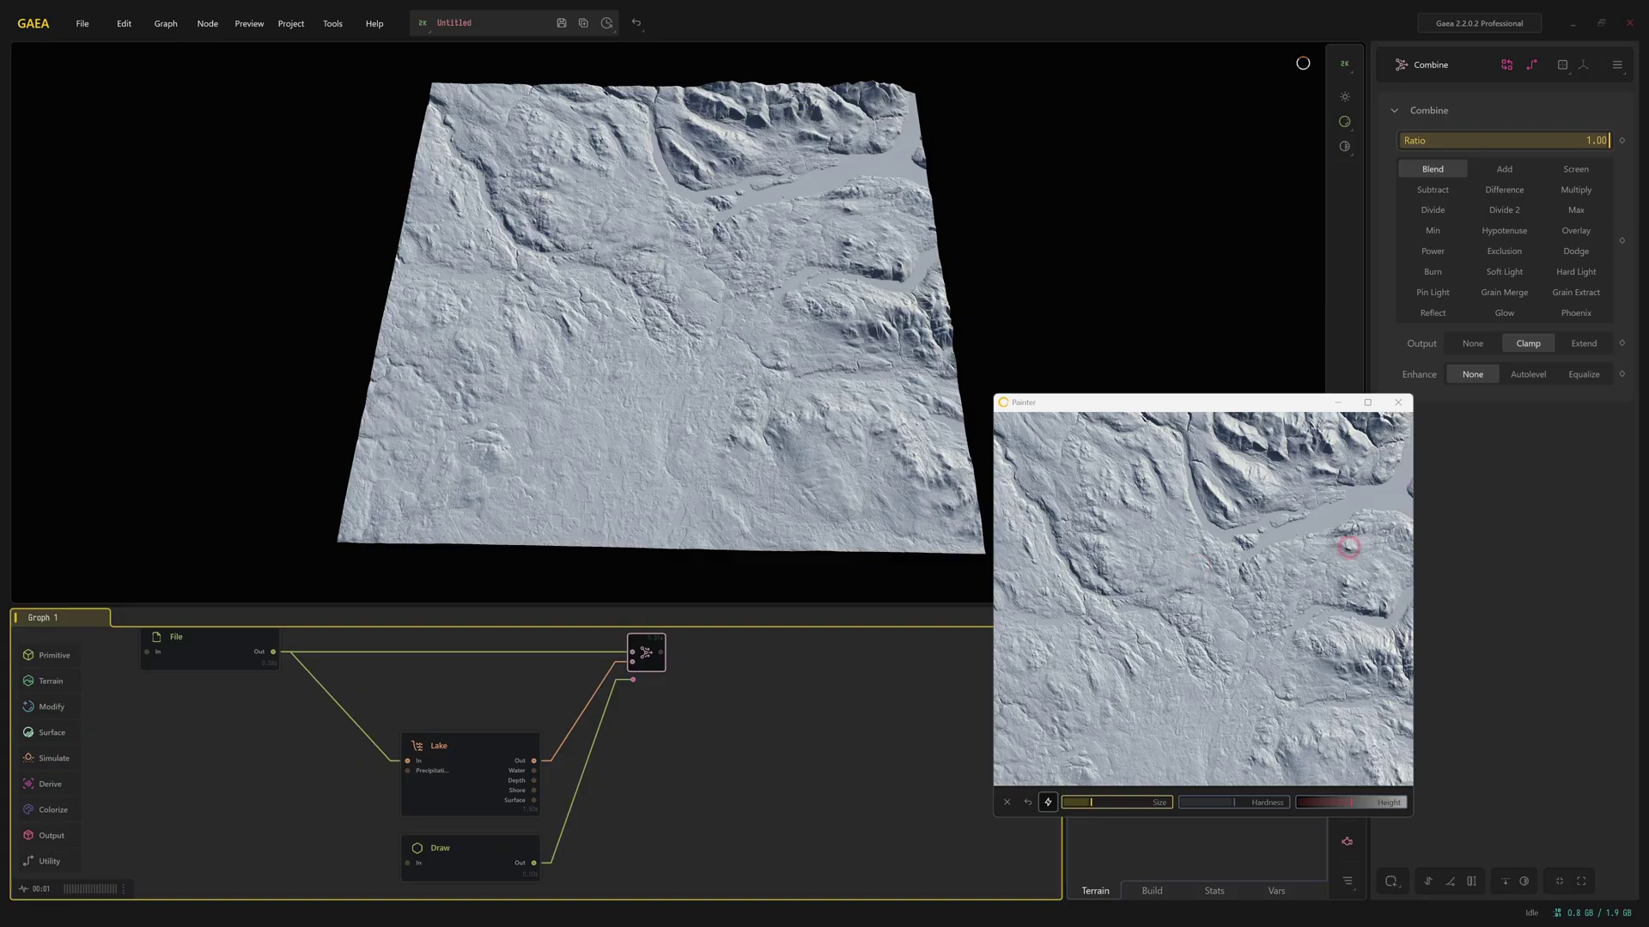
drag(1245, 402, 1229, 279)
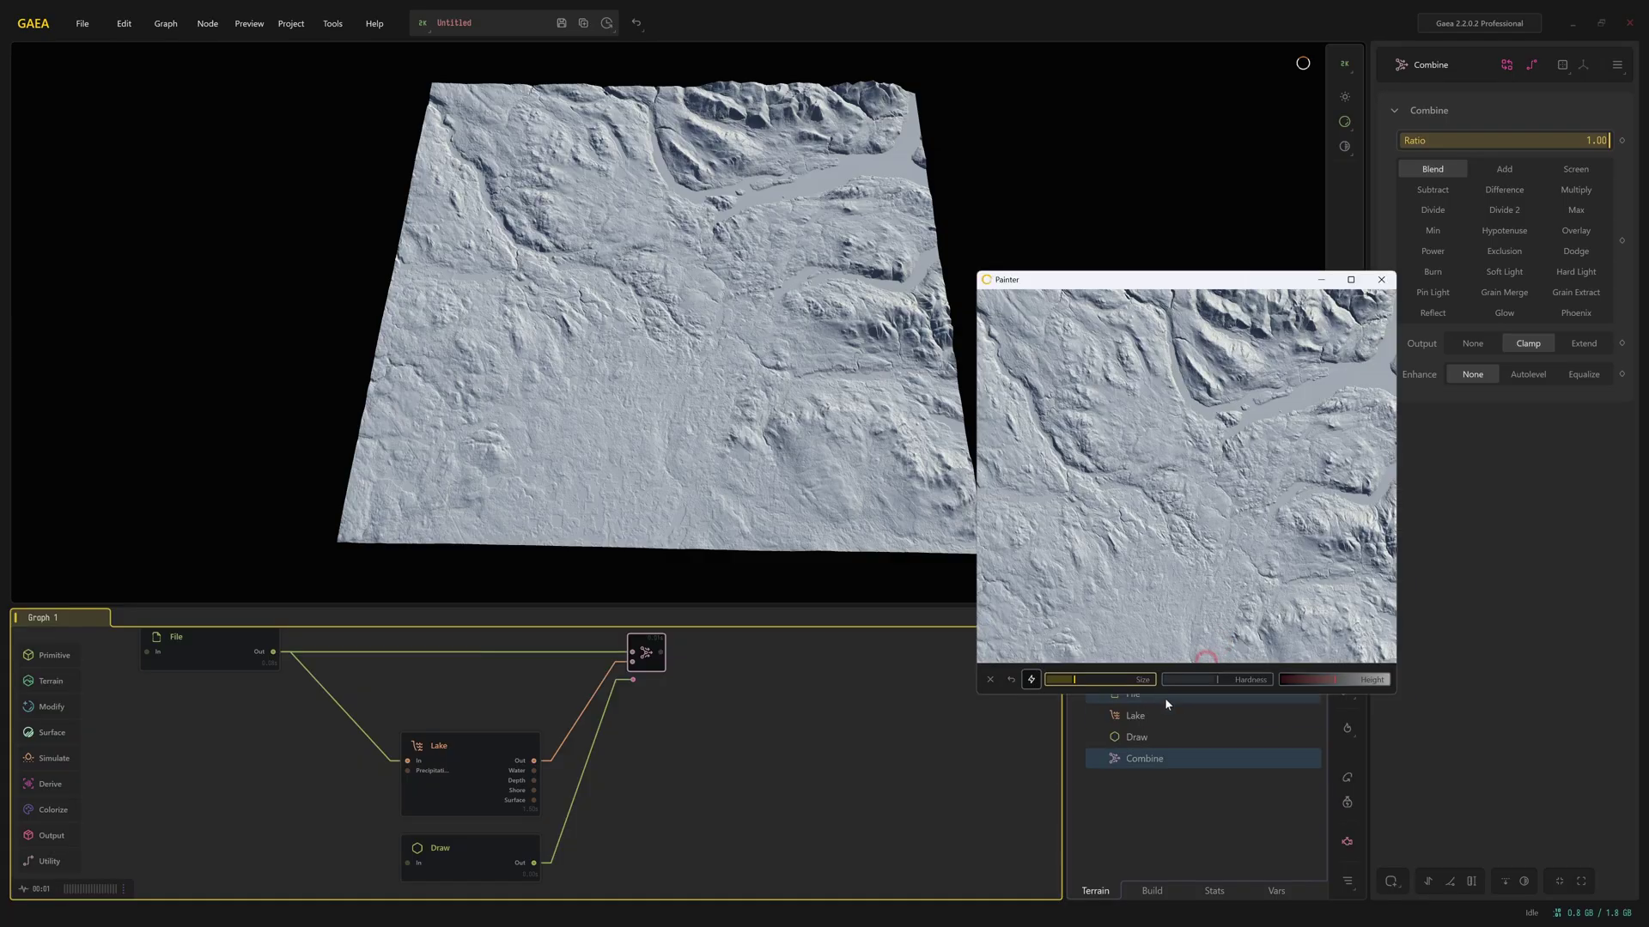
drag(1165, 696, 1187, 829)
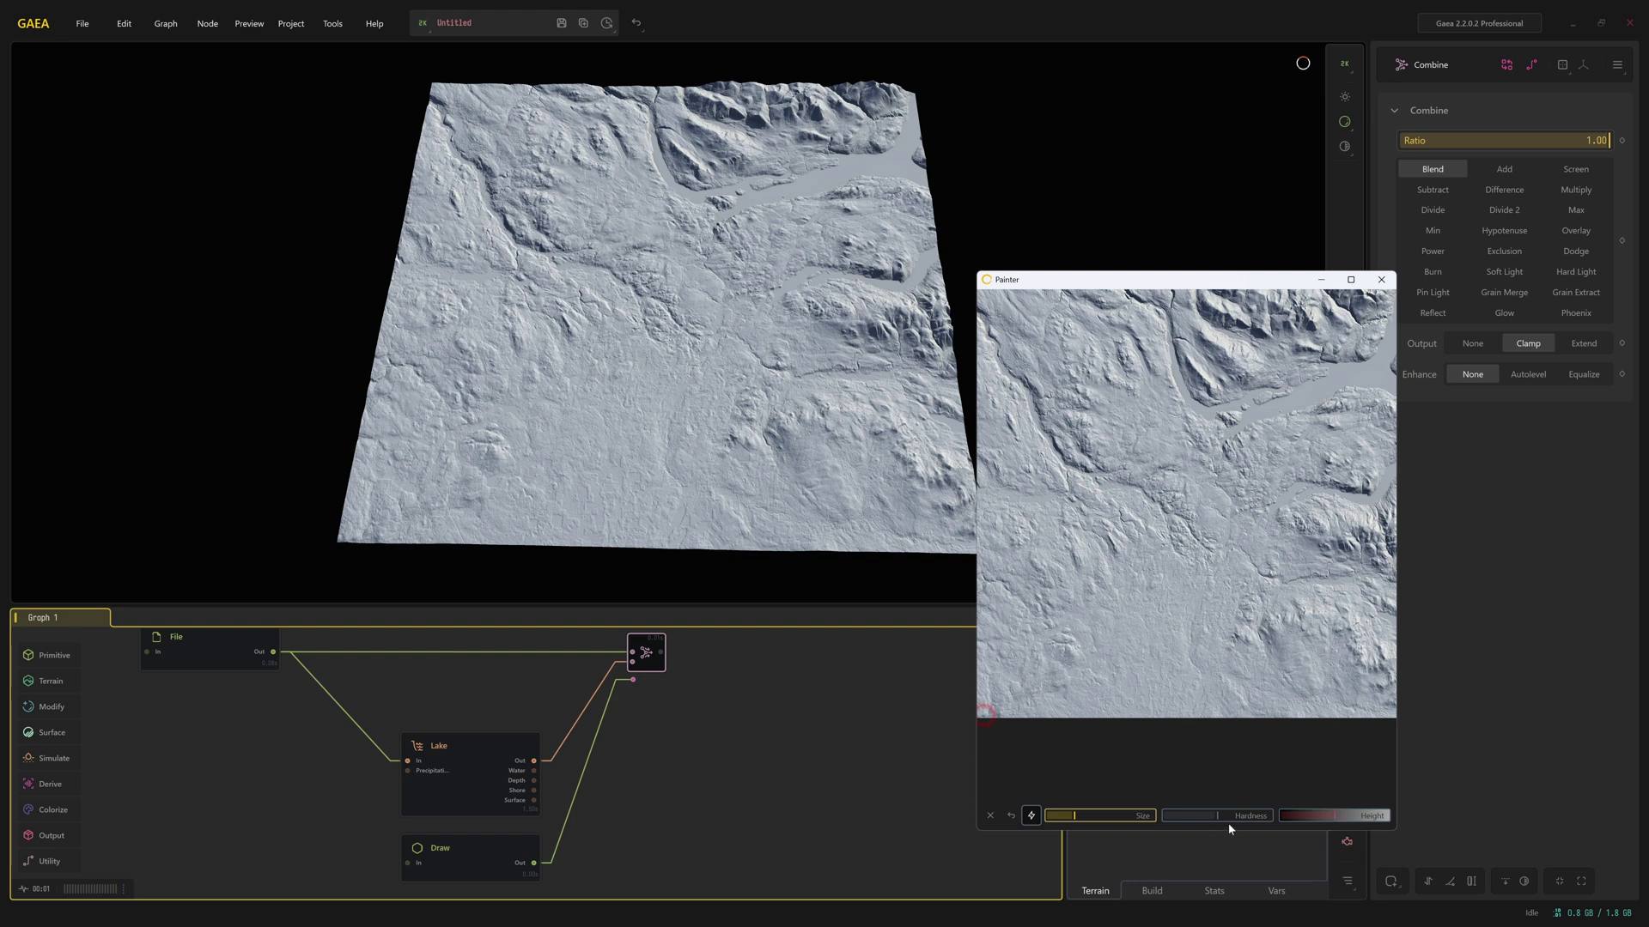
Raise the brush height, enlarge the brush, and paint a broad white stroke across the Draw mask.
drag(1331, 816, 1387, 817)
drag(1313, 822, 1253, 816)
drag(1282, 816, 1374, 820)
drag(1079, 816, 1138, 817)
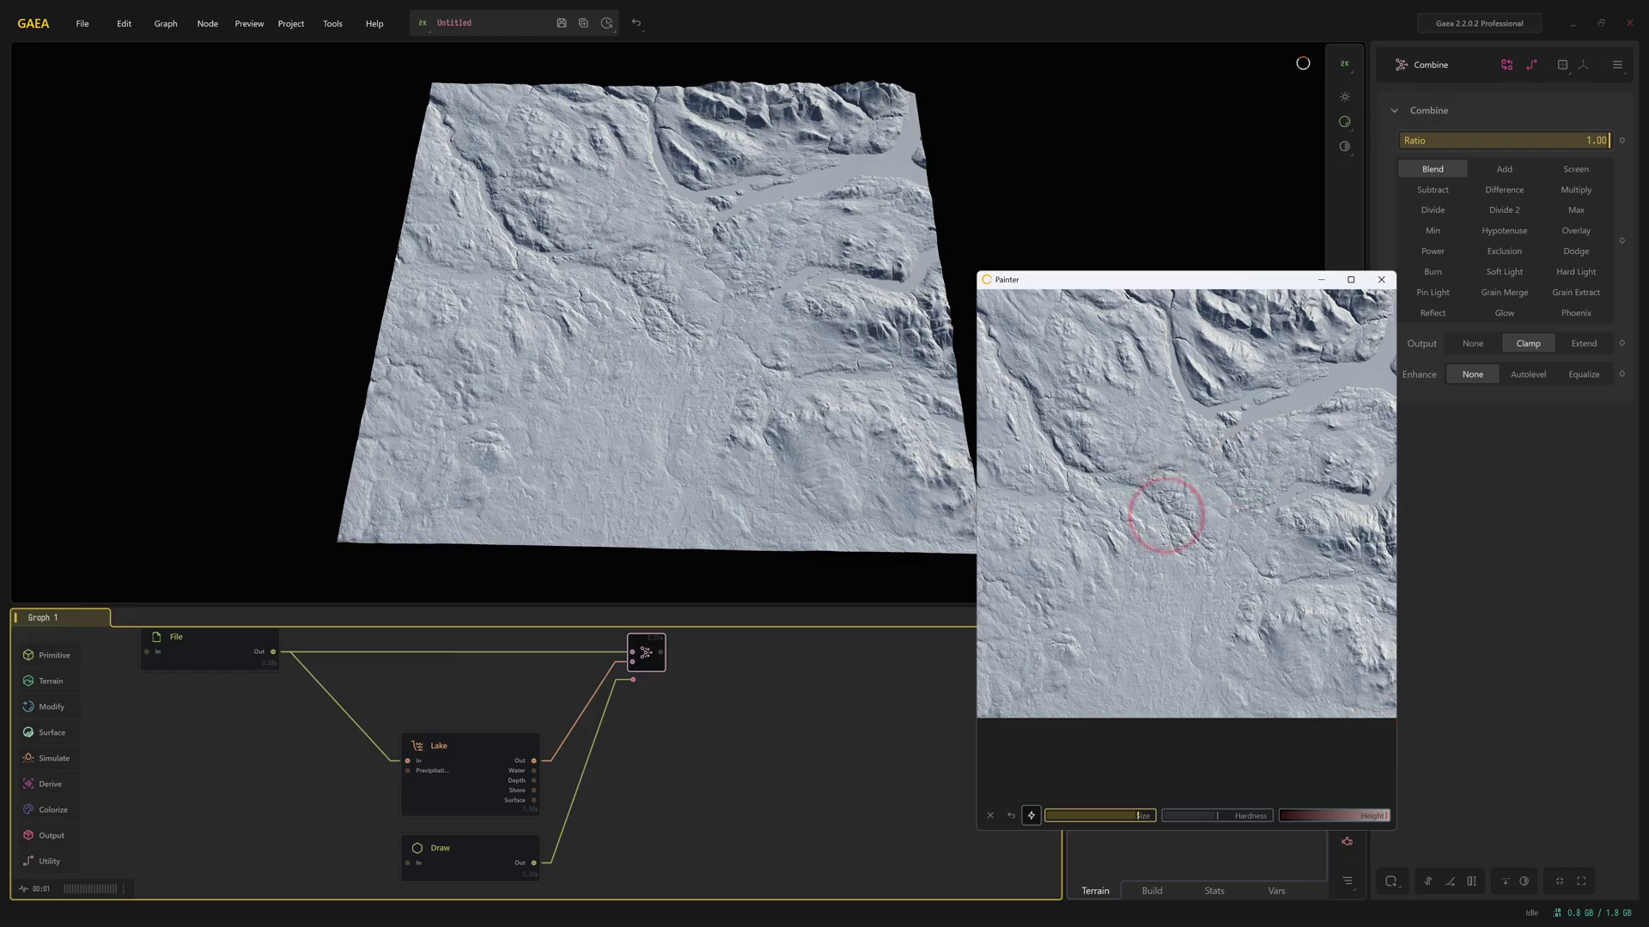
mouse_move(1192, 507)
mouse_down()
mouse_move(1136, 491)
mouse_move(1025, 387)
mouse_move(1305, 328)
mouse_move(1009, 294)
mouse_move(1232, 292)
mouse_move(1392, 328)
mouse_move(1047, 339)
mouse_move(1344, 391)
mouse_move(989, 455)
mouse_move(1002, 653)
mouse_move(1053, 531)
mouse_move(1094, 560)
mouse_move(1133, 668)
mouse_move(1158, 566)
mouse_move(1312, 715)
mouse_move(1362, 384)
mouse_move(1353, 615)
mouse_move(1312, 344)
mouse_move(1365, 707)
mouse_move(1378, 547)
mouse_move(1378, 665)
mouse_move(1321, 268)
mouse_move(1324, 420)
mouse_move(999, 452)
mouse_up()
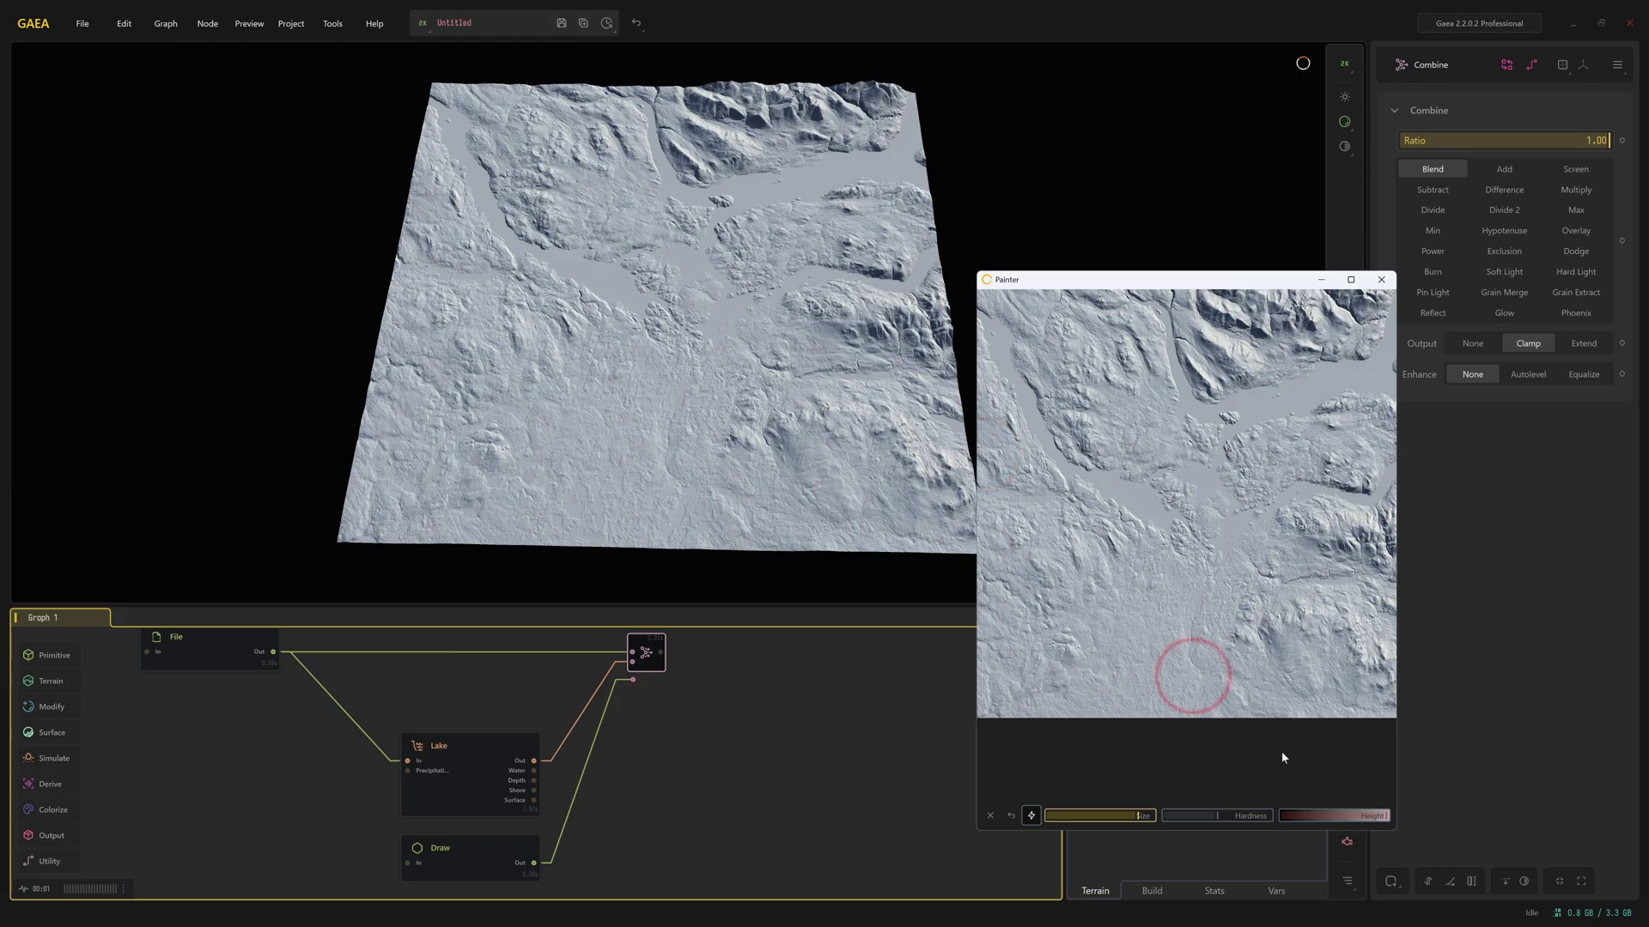
With near-zero height and a brush about a third the size, paint a dark patch into the mask.
drag(1323, 815, 1267, 817)
drag(1141, 813, 1081, 816)
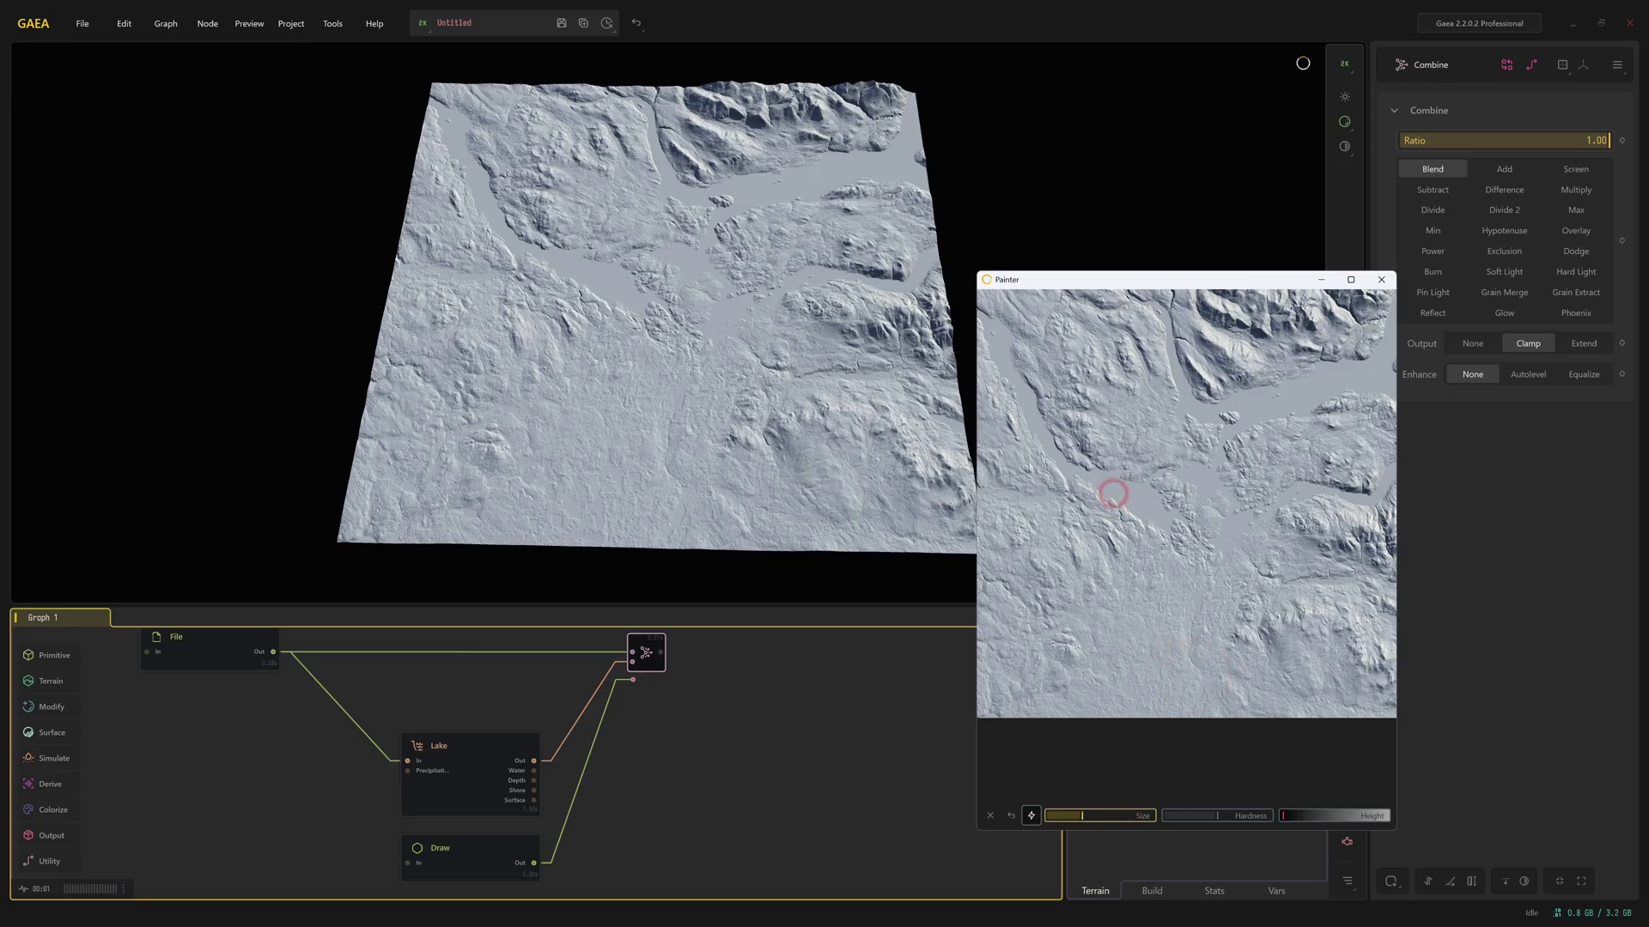
mouse_move(1133, 488)
mouse_down()
mouse_move(1159, 521)
mouse_move(1141, 511)
mouse_move(1177, 524)
mouse_move(1161, 492)
mouse_move(1173, 468)
mouse_move(1196, 469)
mouse_move(1227, 507)
mouse_move(1217, 546)
mouse_move(1212, 501)
mouse_move(1184, 481)
mouse_move(1172, 497)
mouse_move(1212, 531)
mouse_move(1210, 477)
mouse_move(1156, 469)
mouse_move(1160, 543)
mouse_move(1196, 557)
mouse_up()
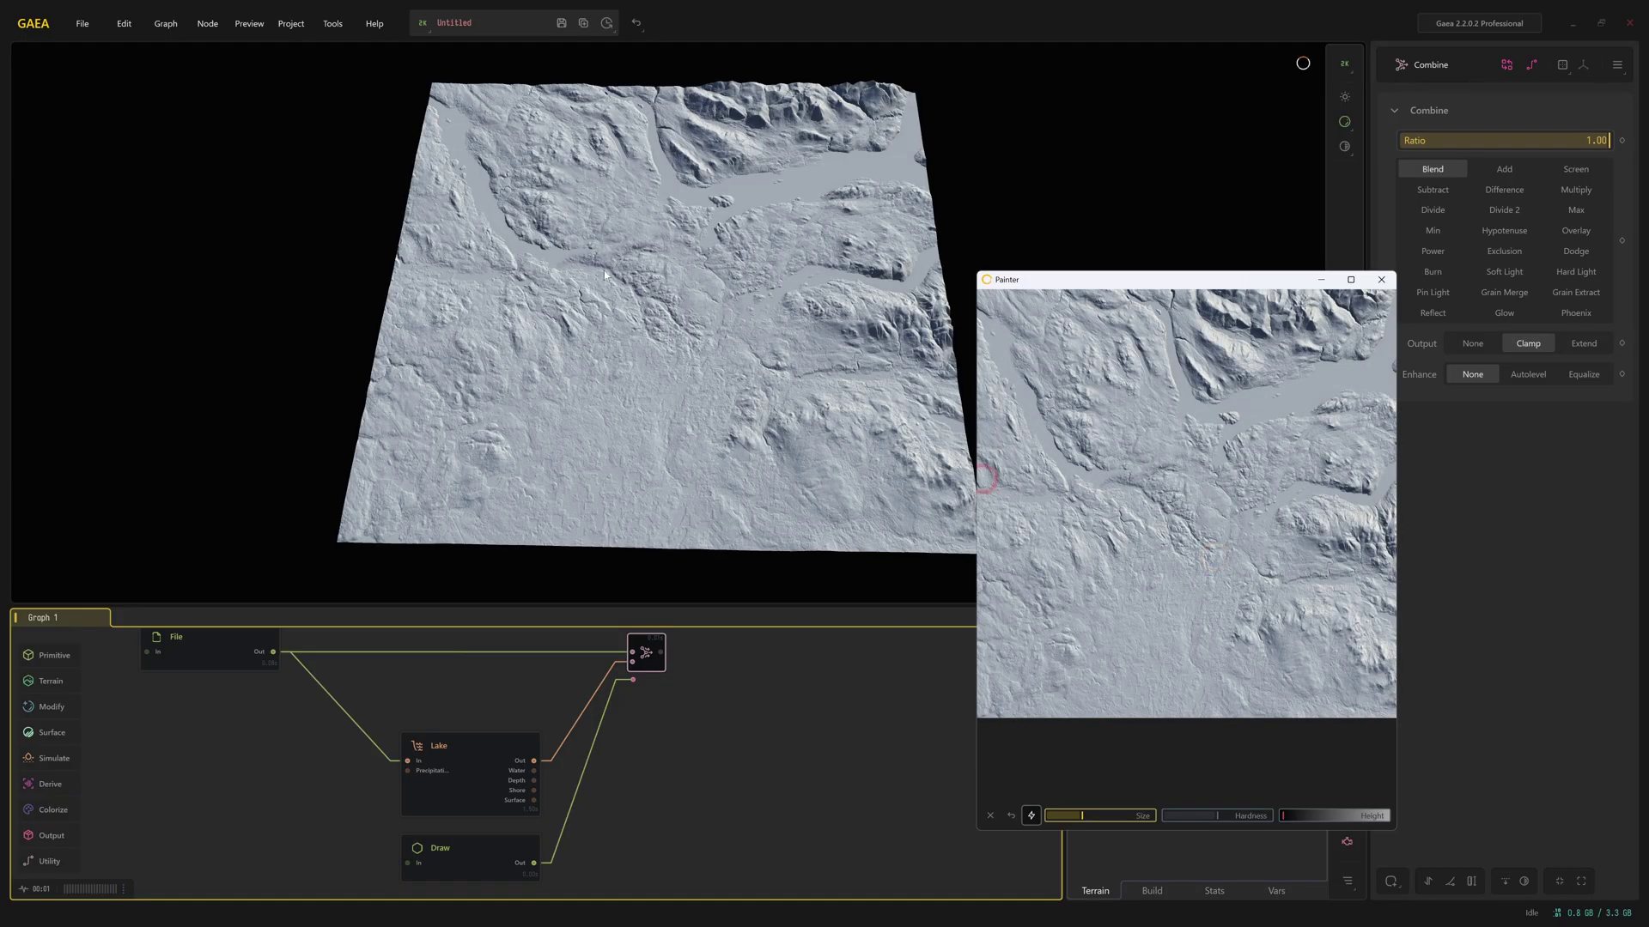
mouse_move(1108, 525)
mouse_down()
mouse_move(1110, 478)
mouse_move(1219, 448)
mouse_move(1241, 515)
mouse_move(1225, 544)
mouse_move(1165, 560)
mouse_move(1106, 534)
mouse_up()
At near-maximum height with a slightly smaller brush, paint a white river line across the blob.
drag(1282, 816, 1378, 816)
drag(1080, 815, 1073, 814)
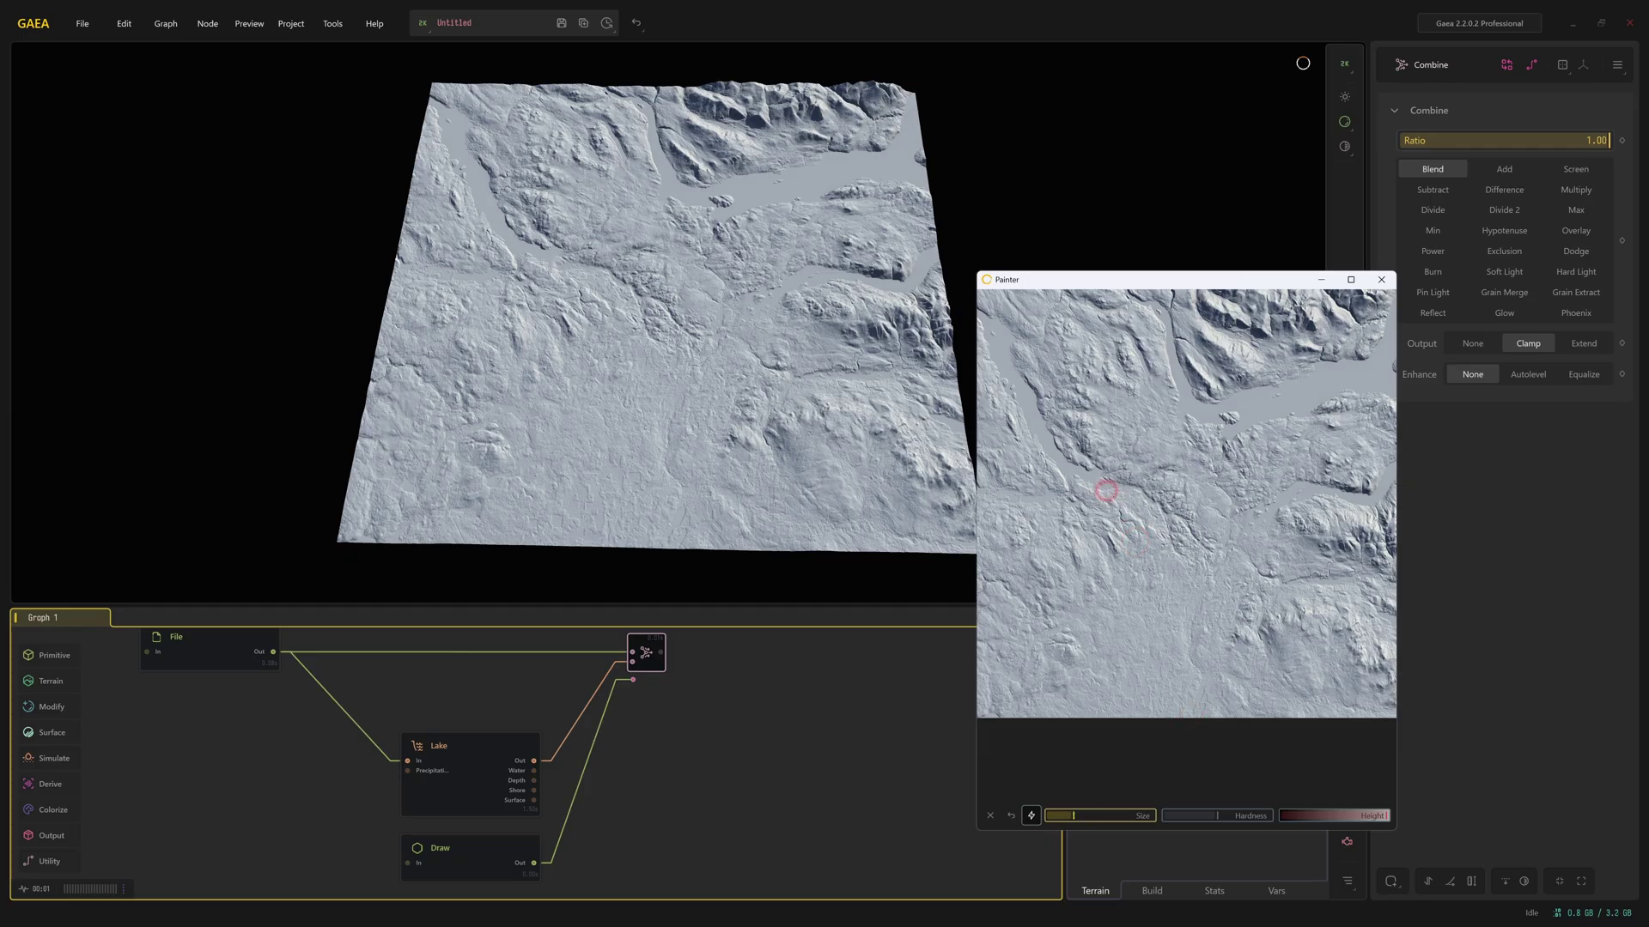
drag(1104, 487, 1211, 547)
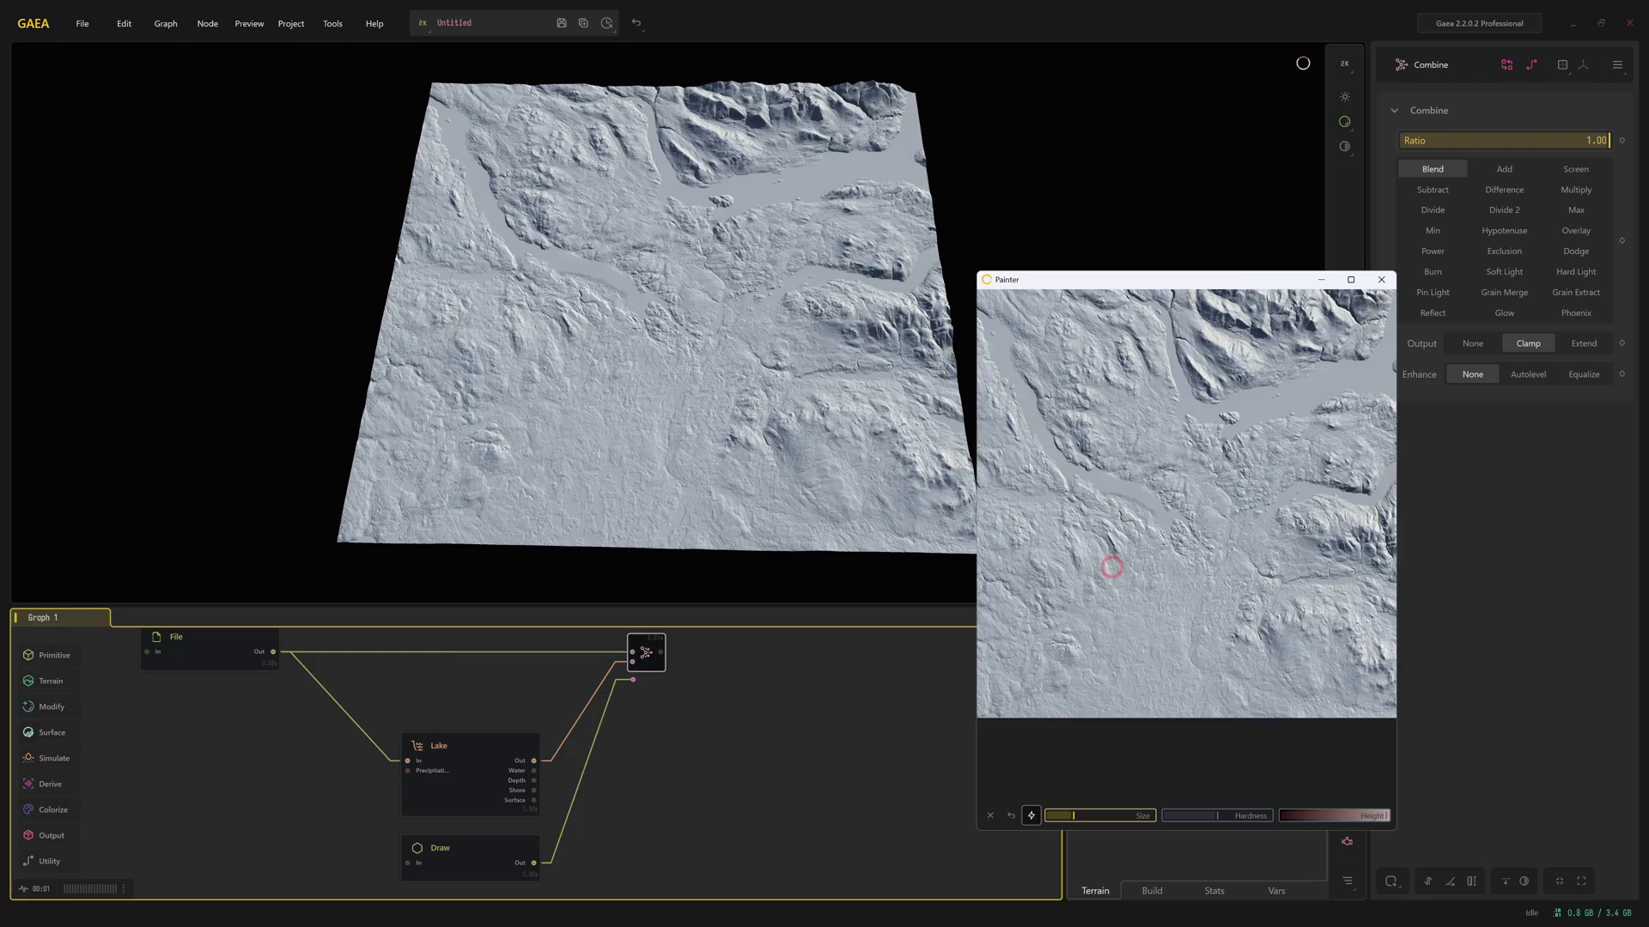
Close the Painter, then orbit and zoom out to frame the whole terrain tile.
click(1378, 281)
scroll(328, 398, up, 5)
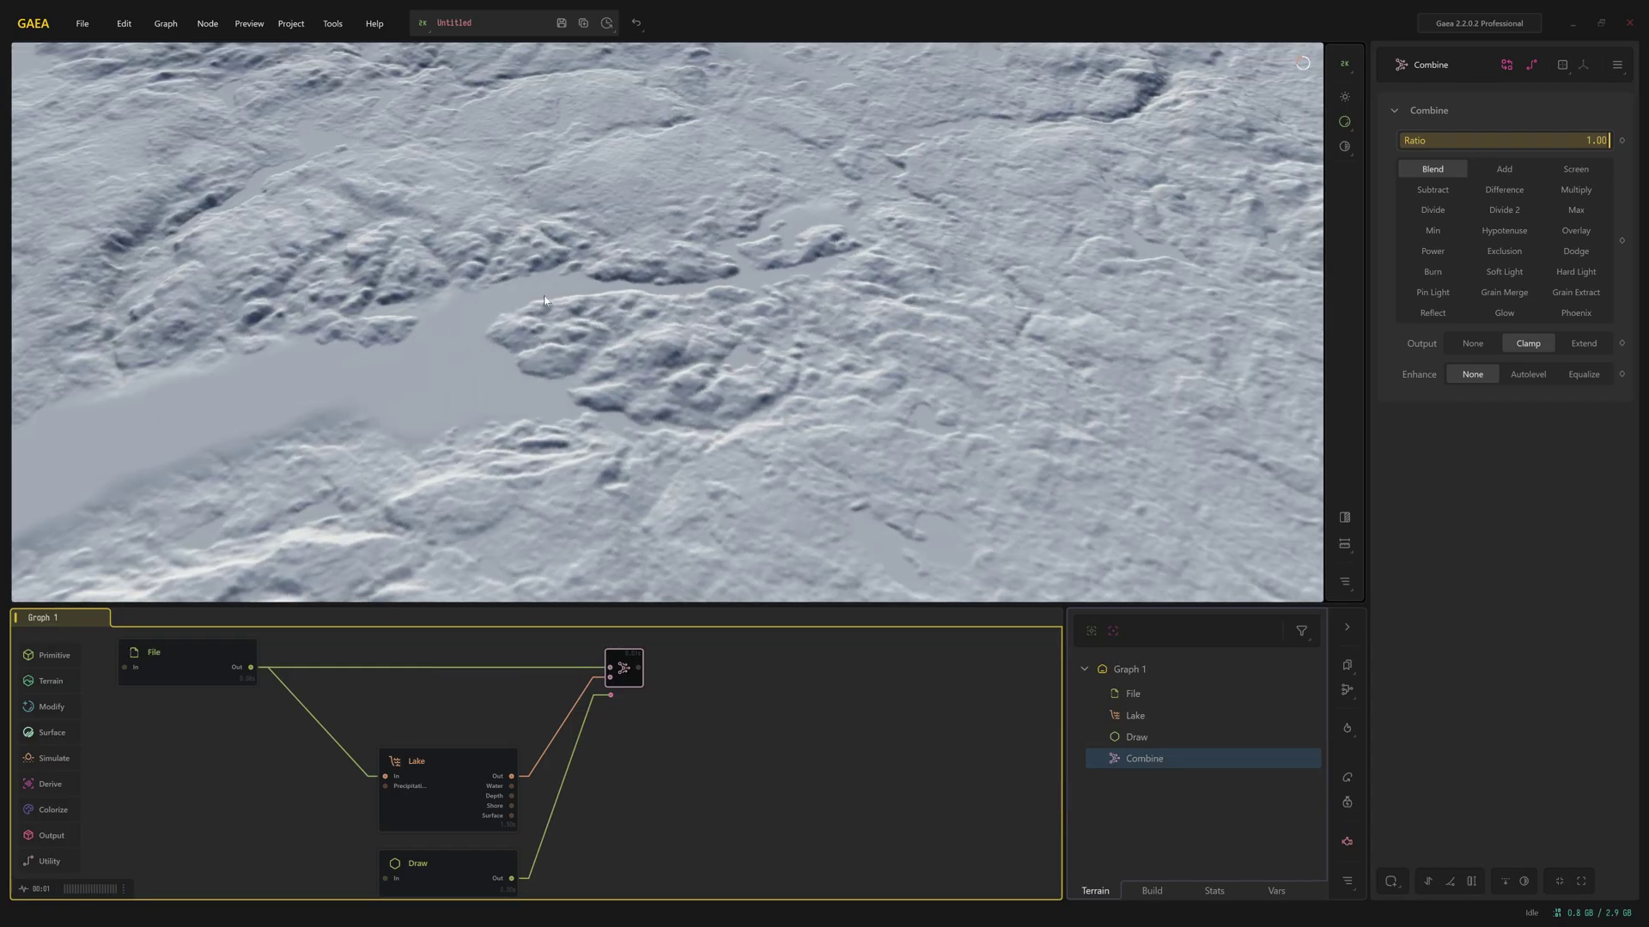
drag(546, 285, 630, 316)
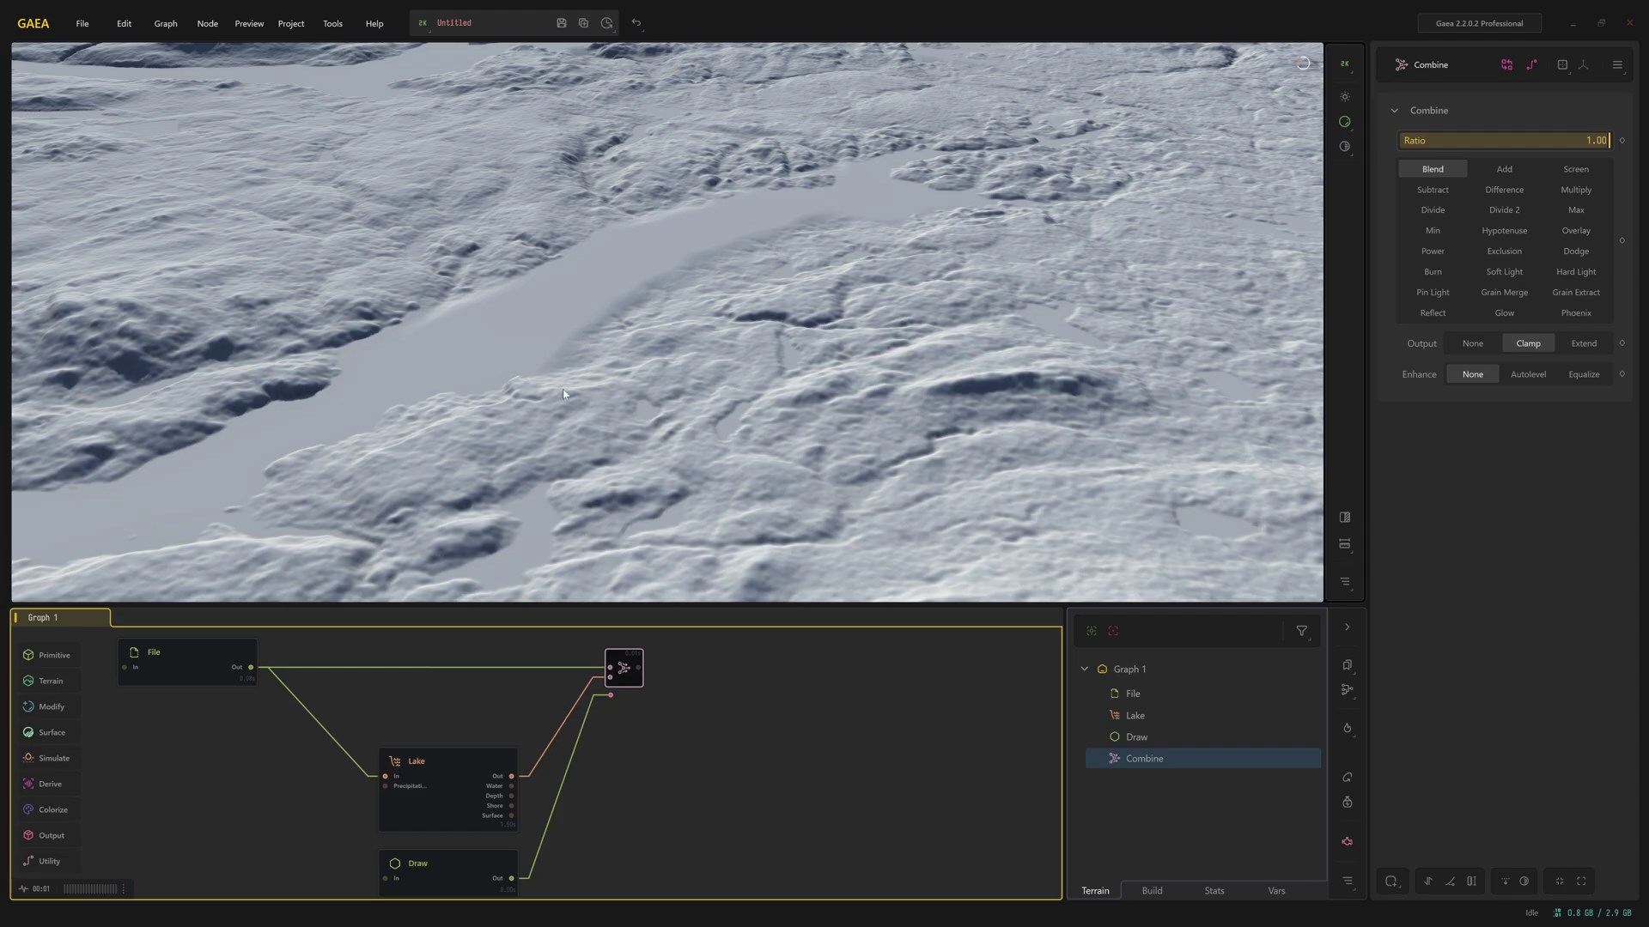
scroll(631, 374, down, 5)
drag(761, 375, 626, 281)
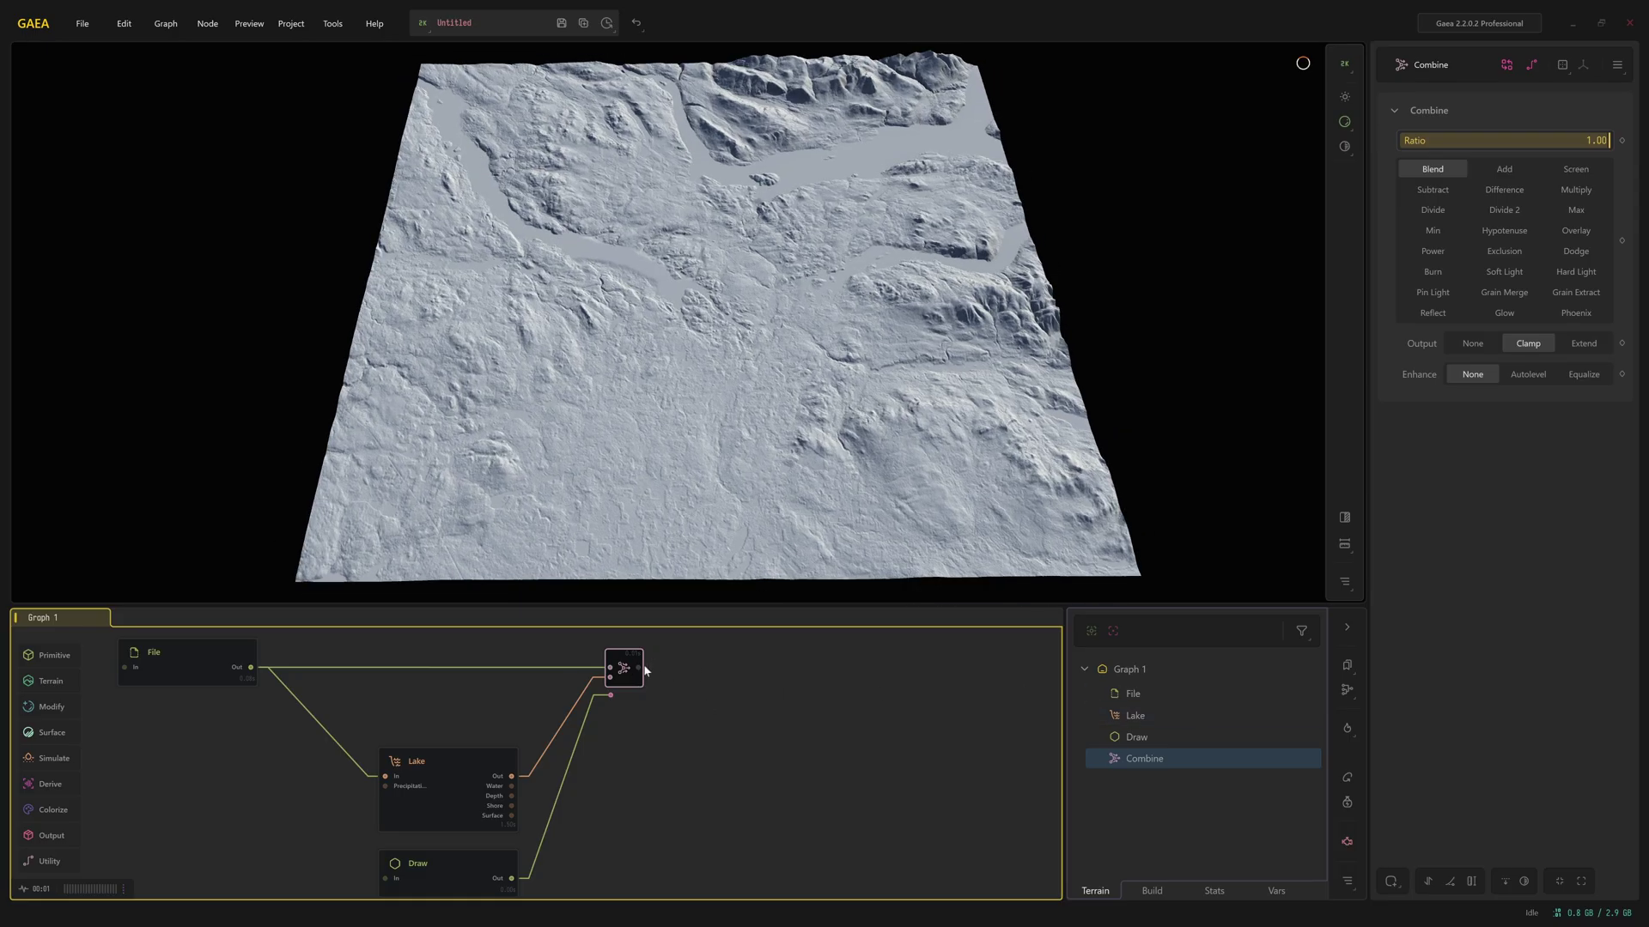
Add a second Combine after the first, wire in the Draw mask, set Subtract, and lower Ratio.
drag(639, 669, 933, 658)
click(972, 705)
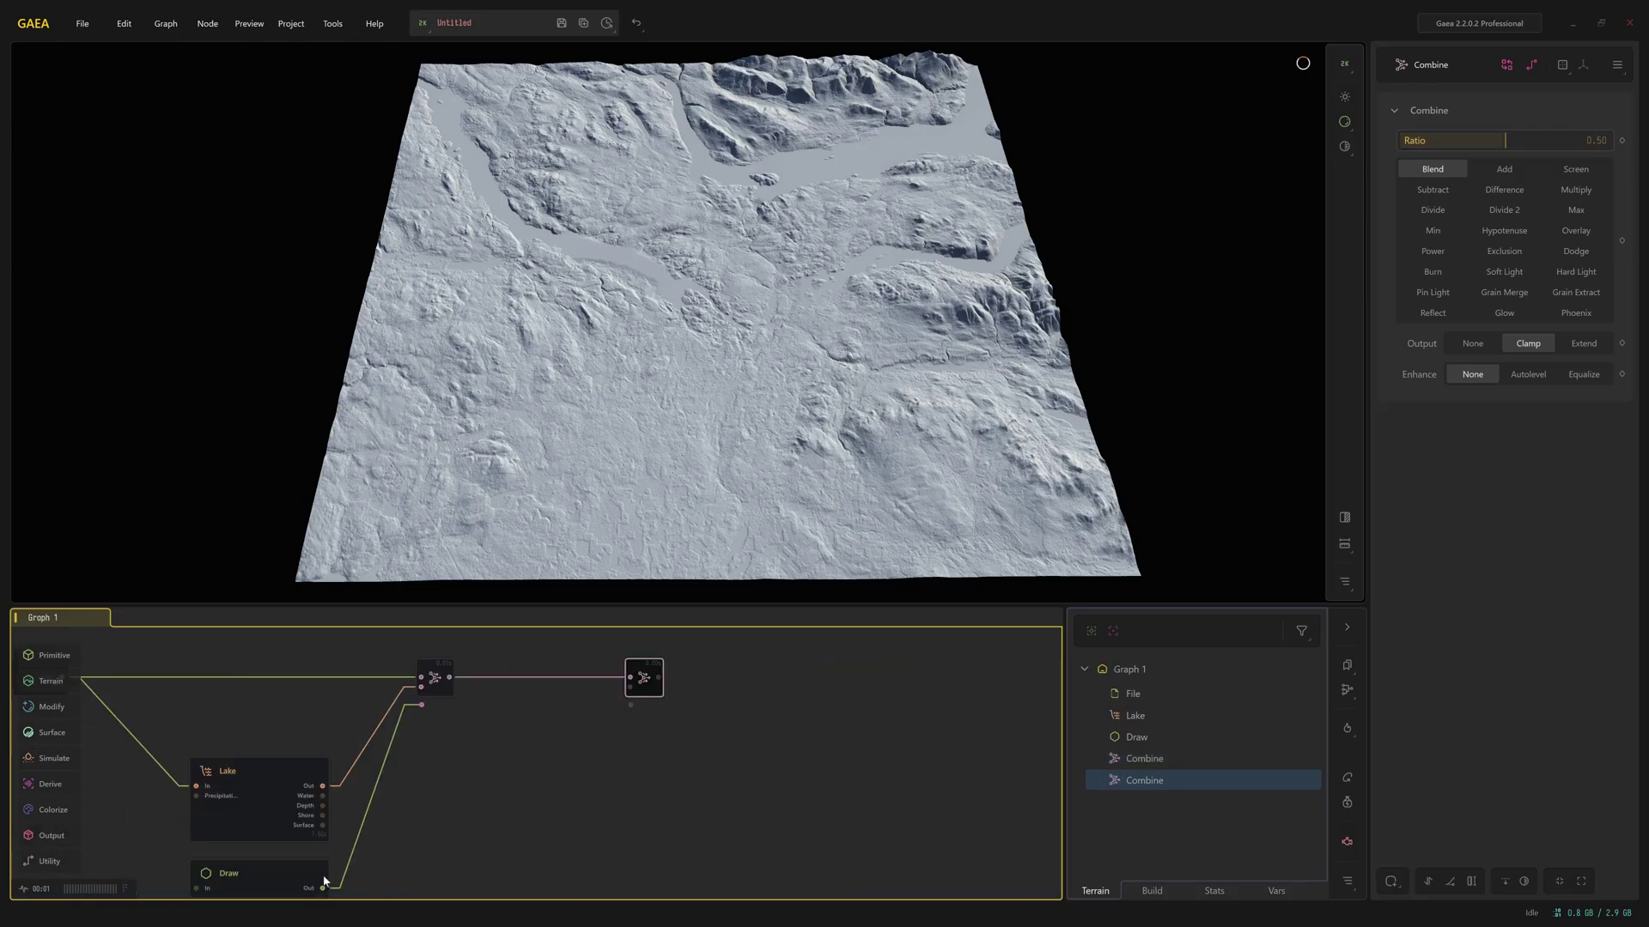
mouse_move(324, 885)
mouse_down()
mouse_move(583, 764)
mouse_move(604, 719)
mouse_move(632, 709)
mouse_move(599, 721)
mouse_move(623, 693)
mouse_up()
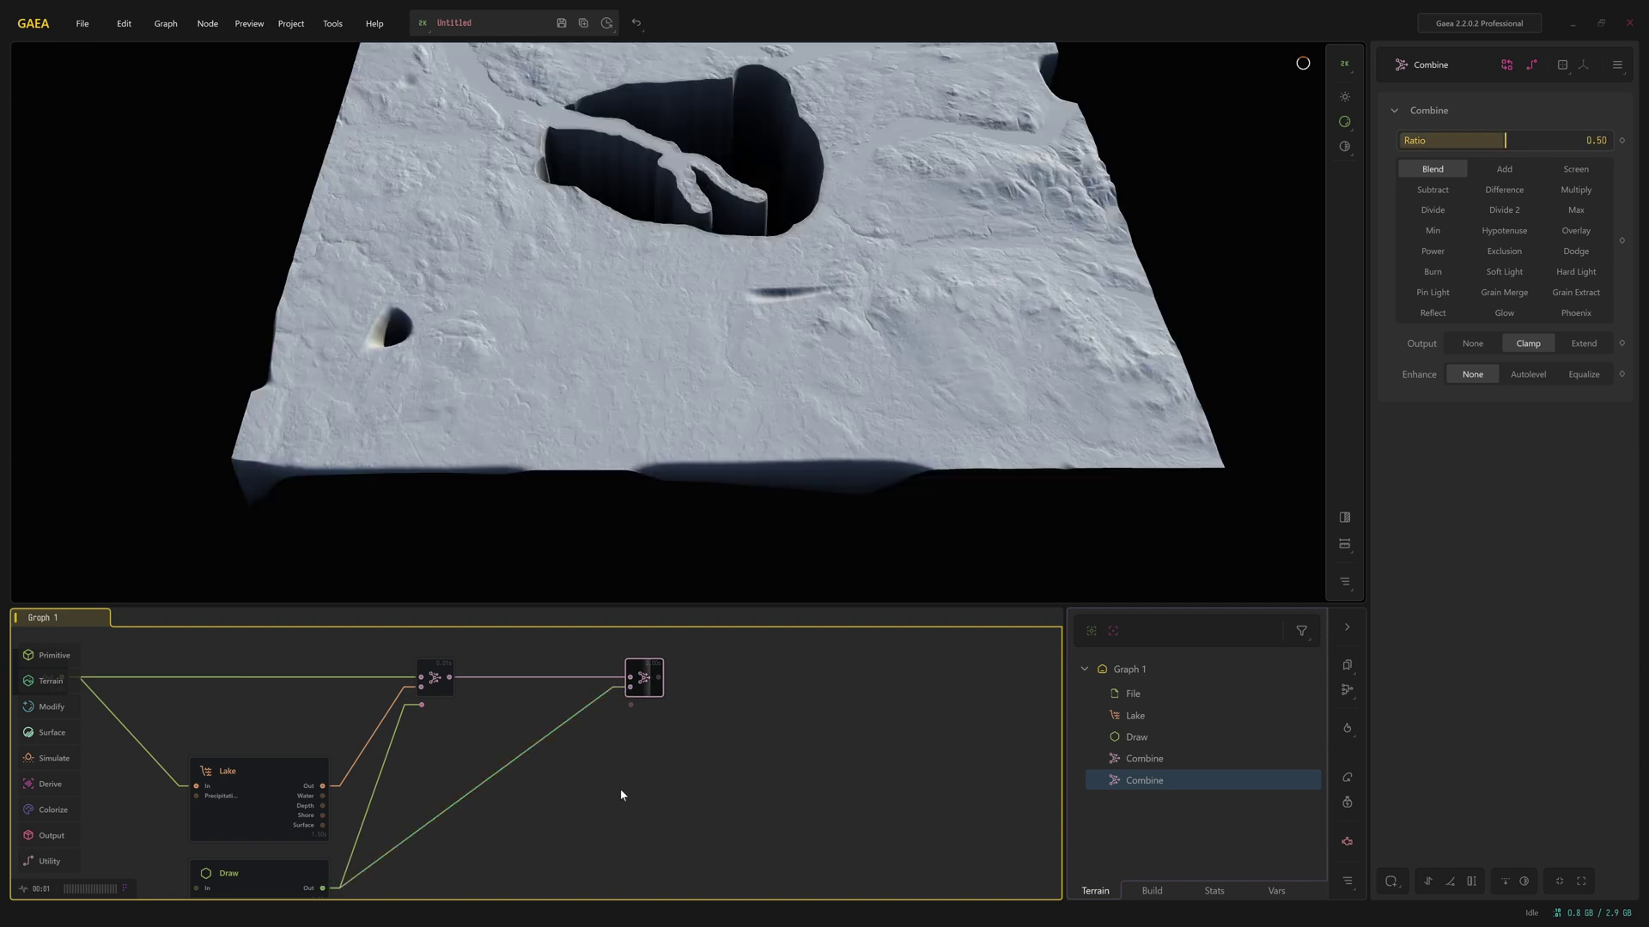
click(1434, 191)
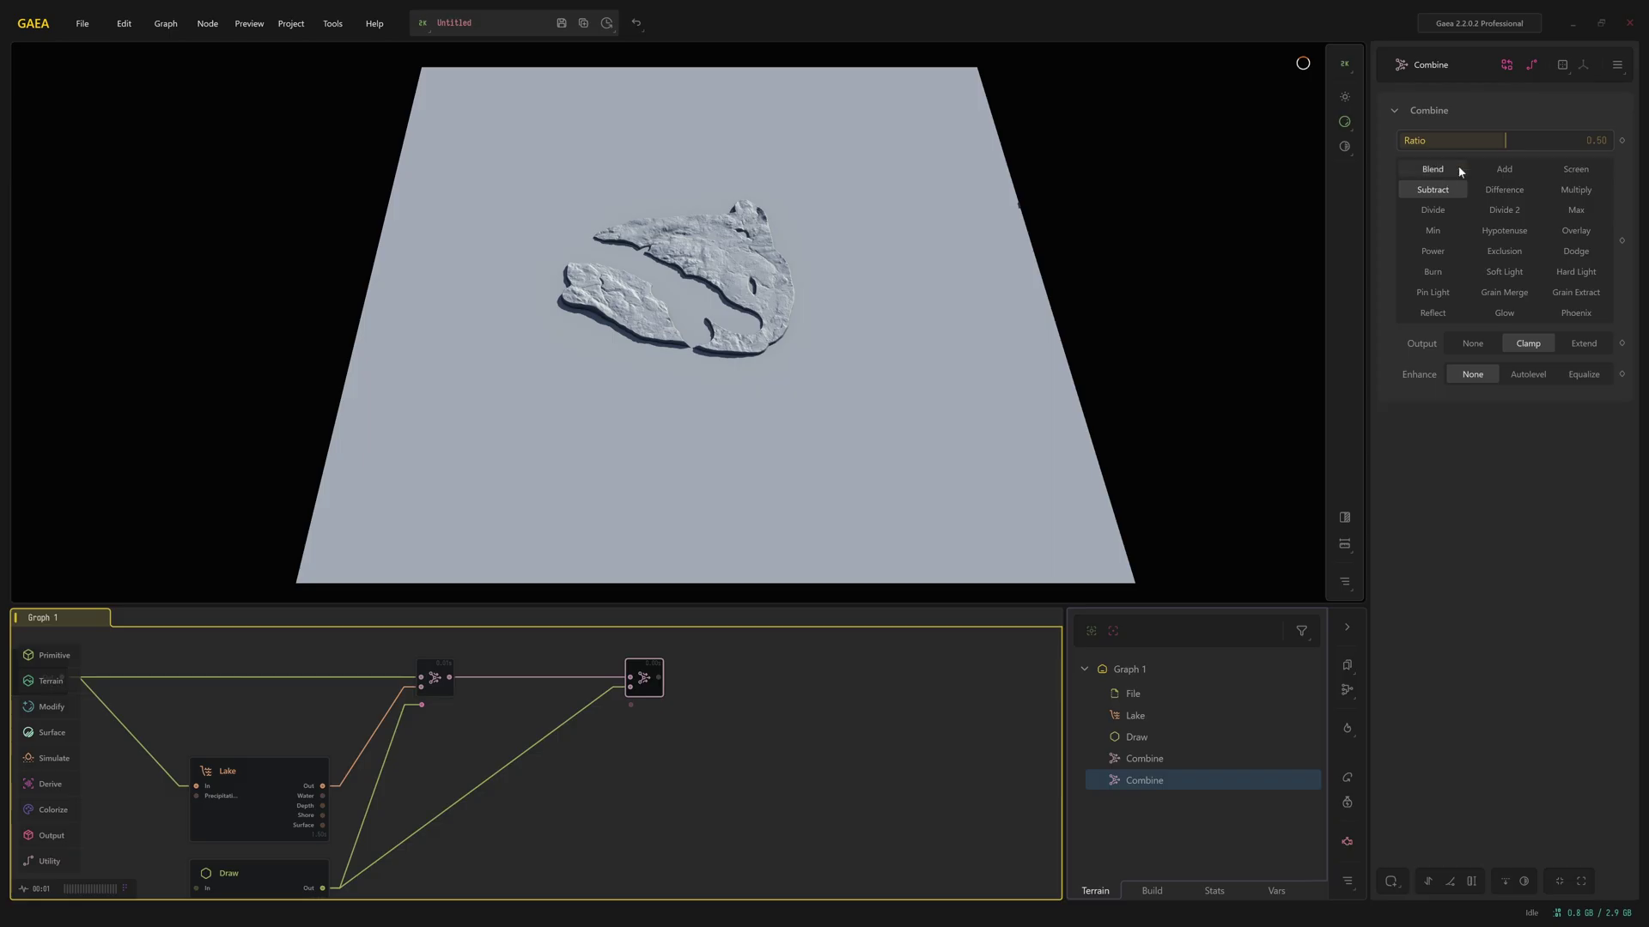
drag(1506, 140, 1402, 141)
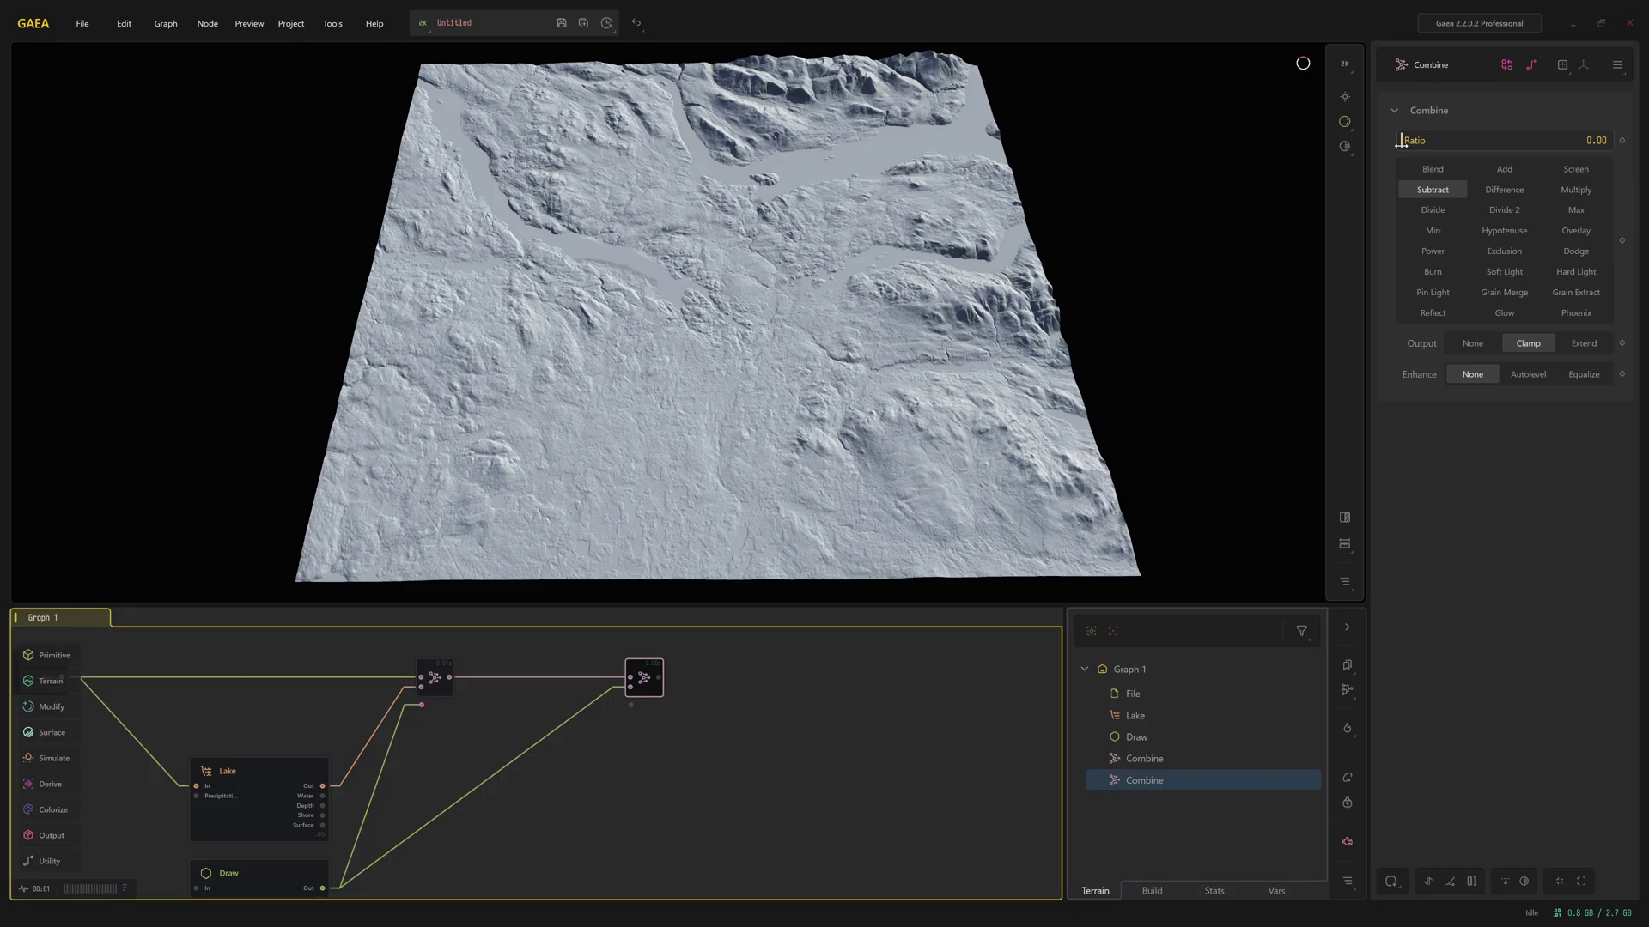
Set the subtracting Combine's Ratio to 0.0045, then preview the Draw mask on its own.
double_click(1597, 142)
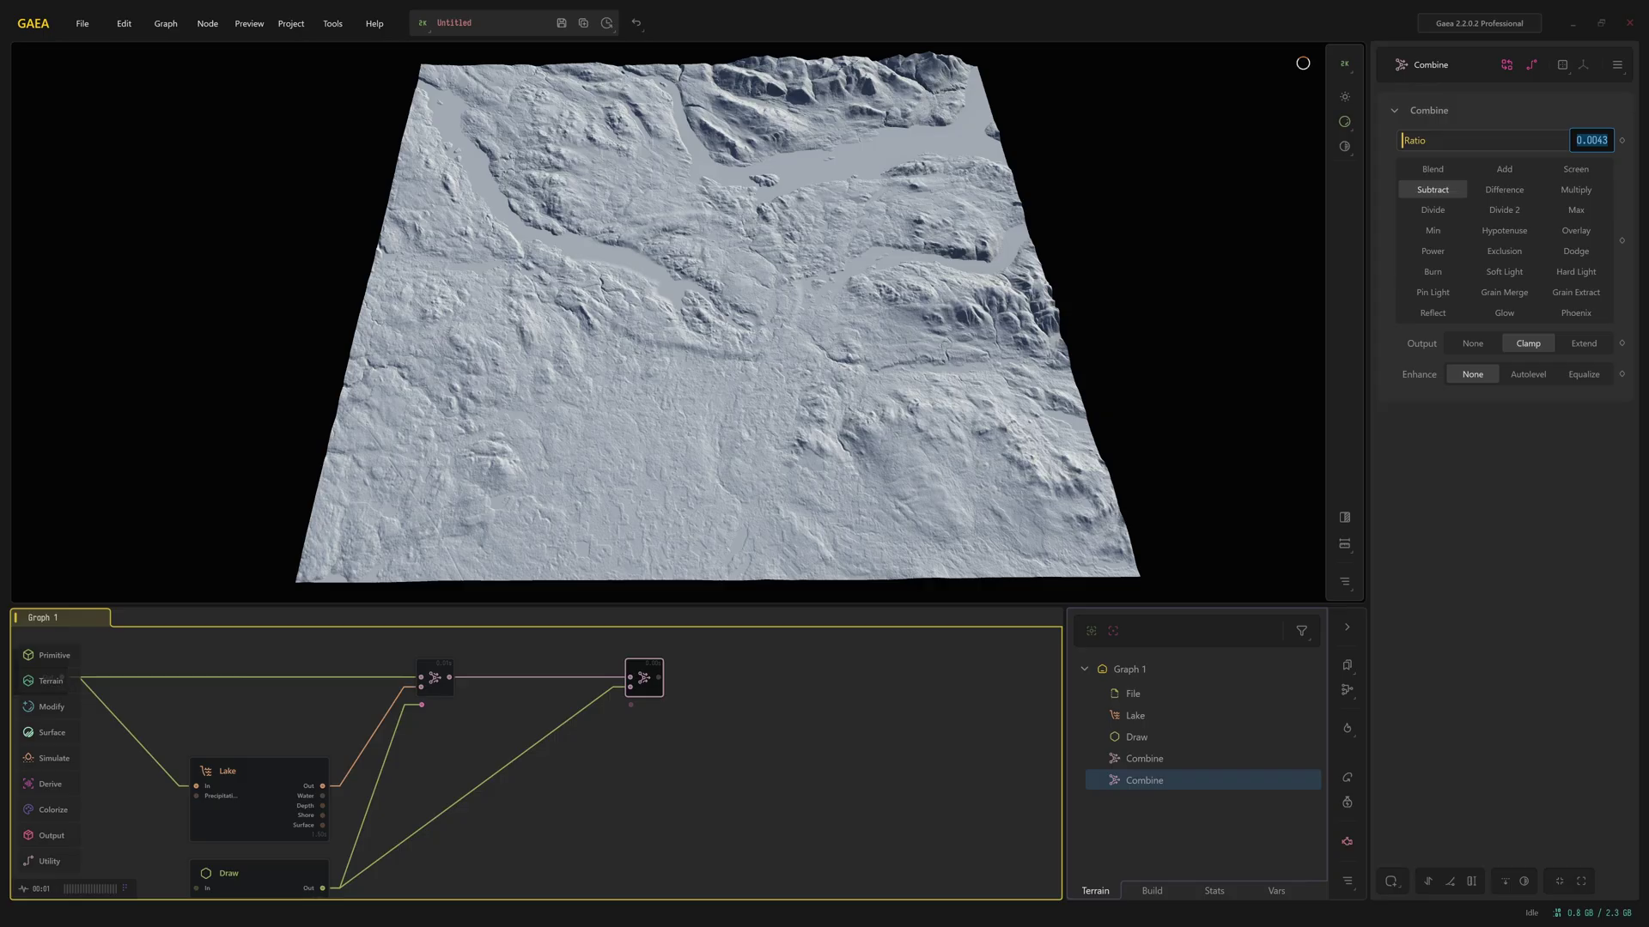
click(1590, 139)
key(End)
key(BackSpace)
text(5)
key(Return)
scroll(606, 599, up, 3)
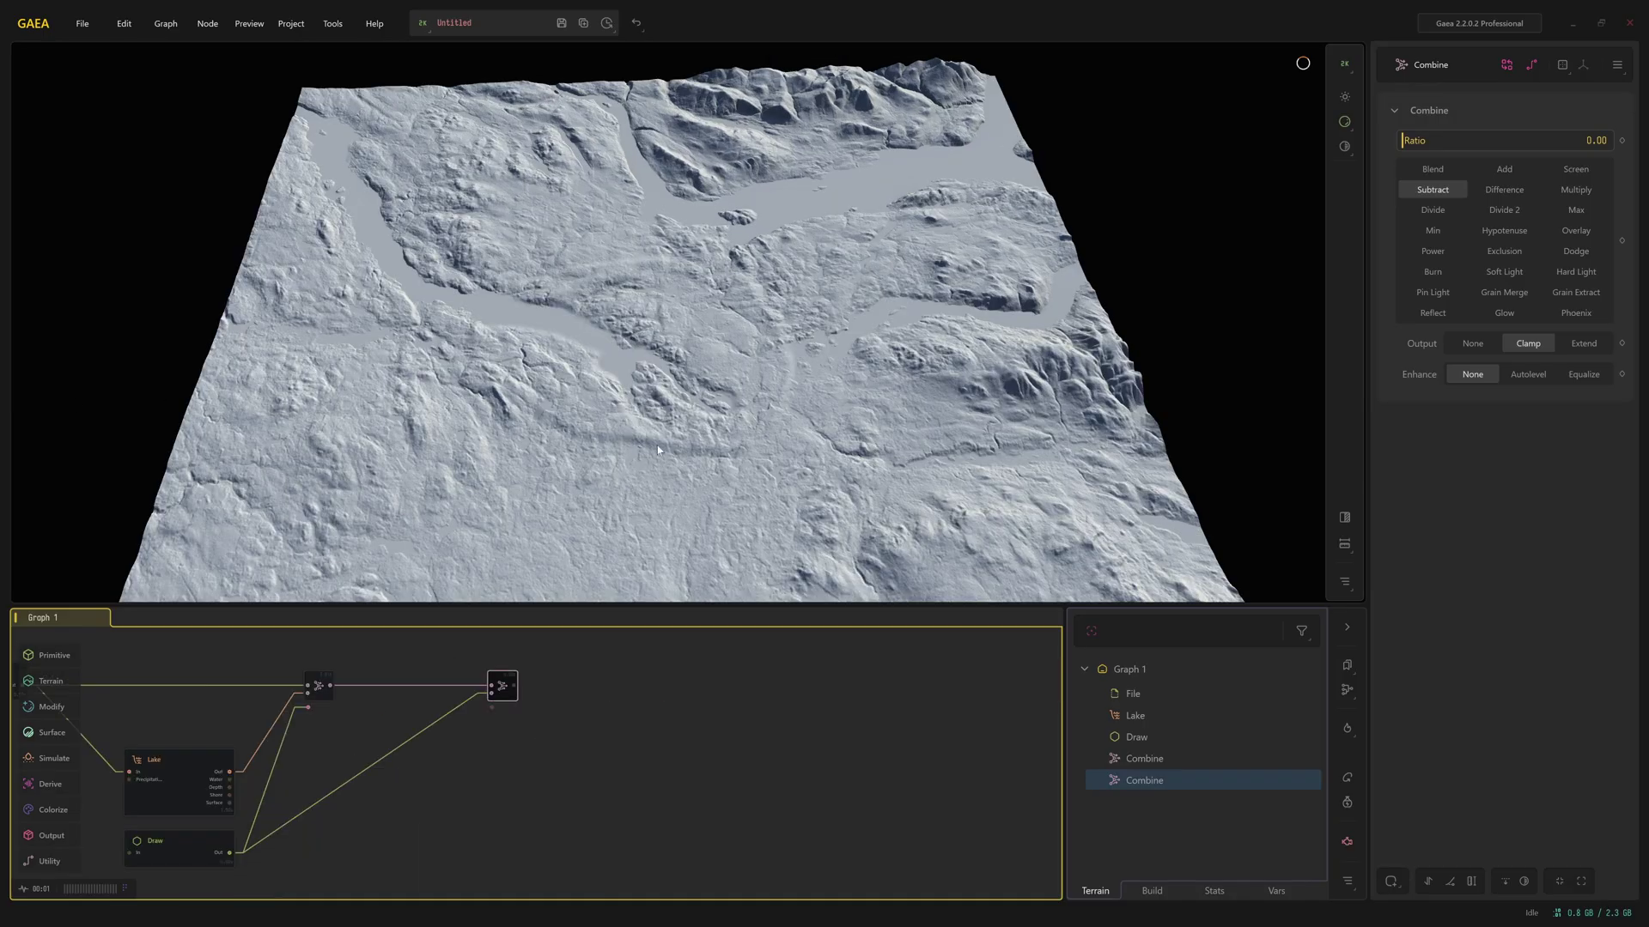
click(194, 853)
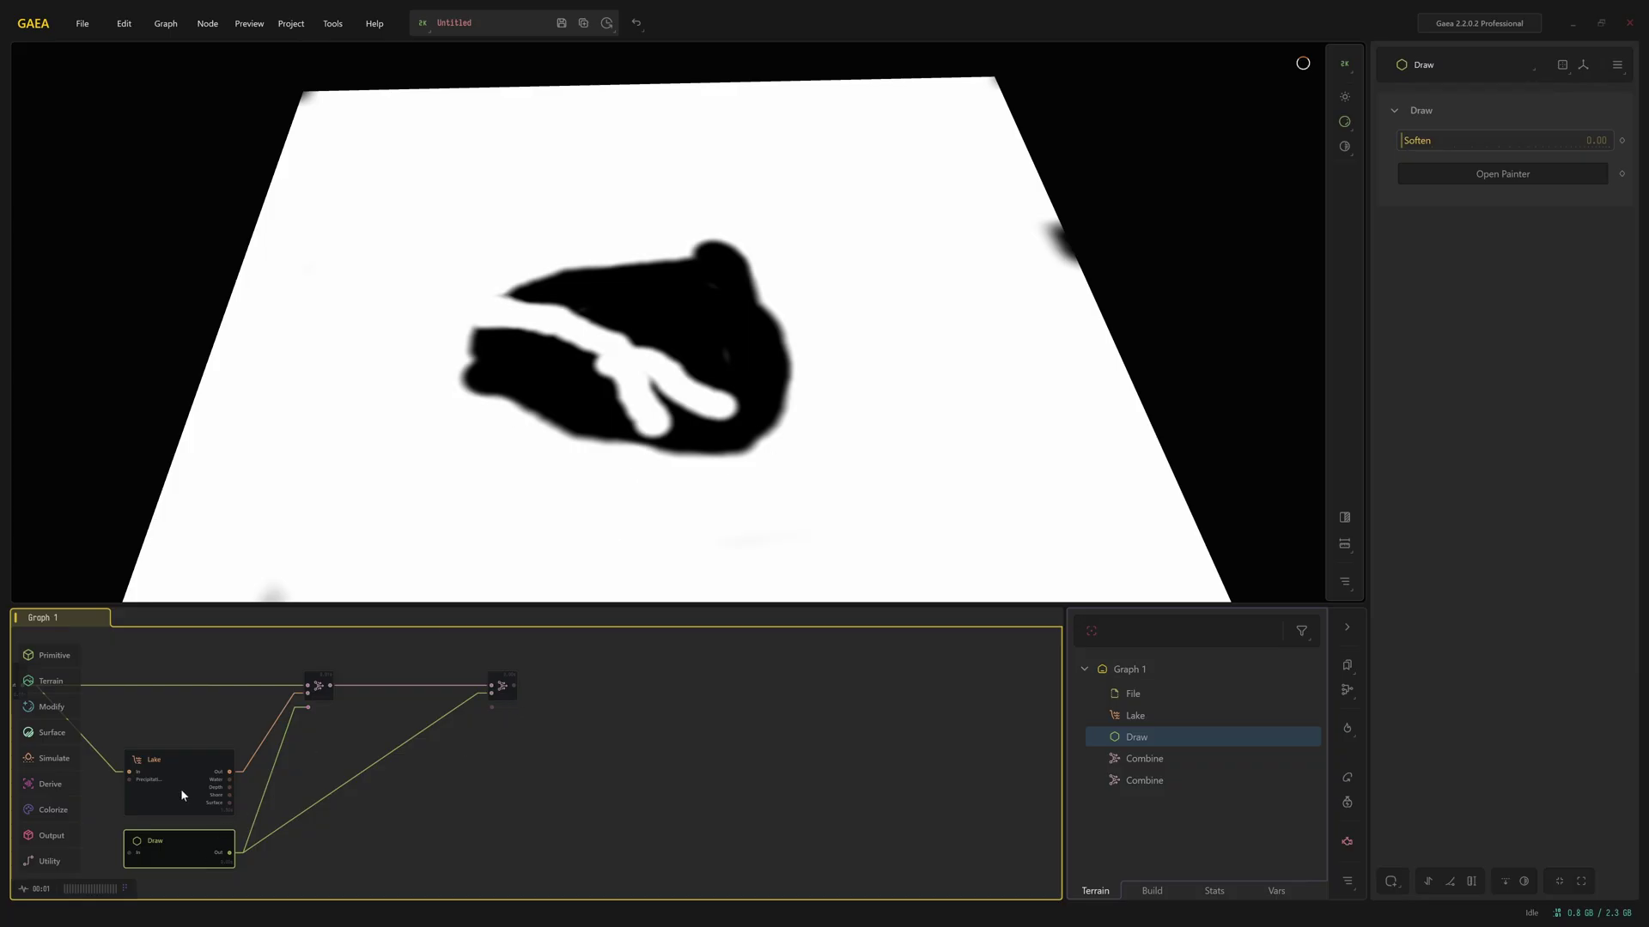
From the Draw node's output, start a new node search for 'blur' with the second Combine selected.
click(503, 686)
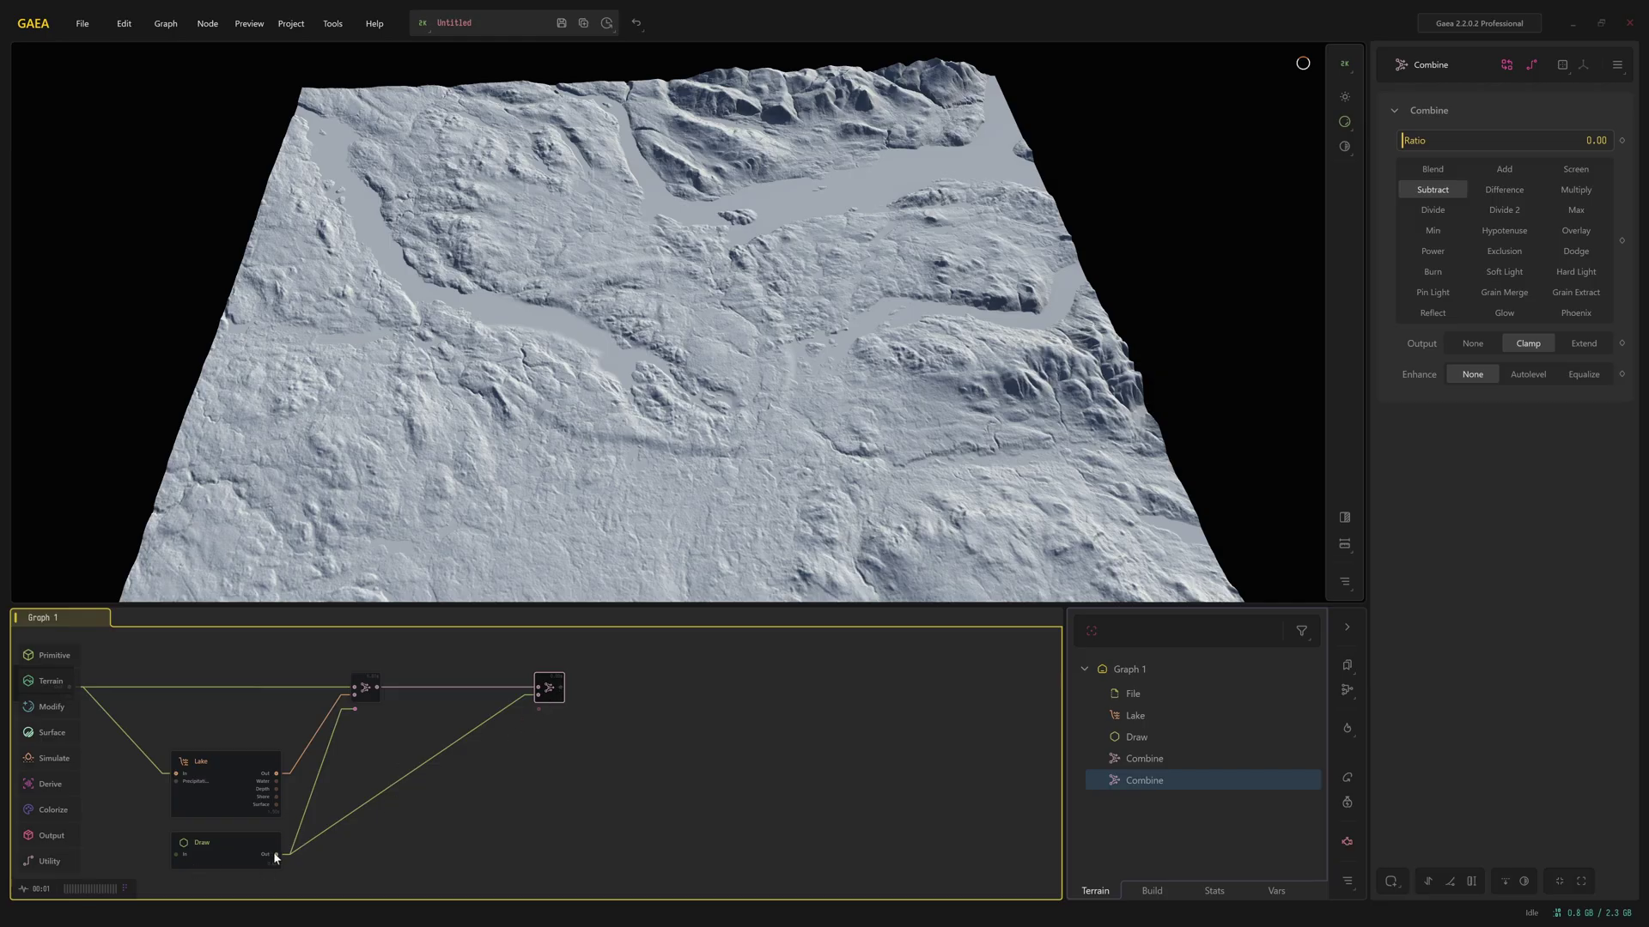
drag(276, 856, 381, 797)
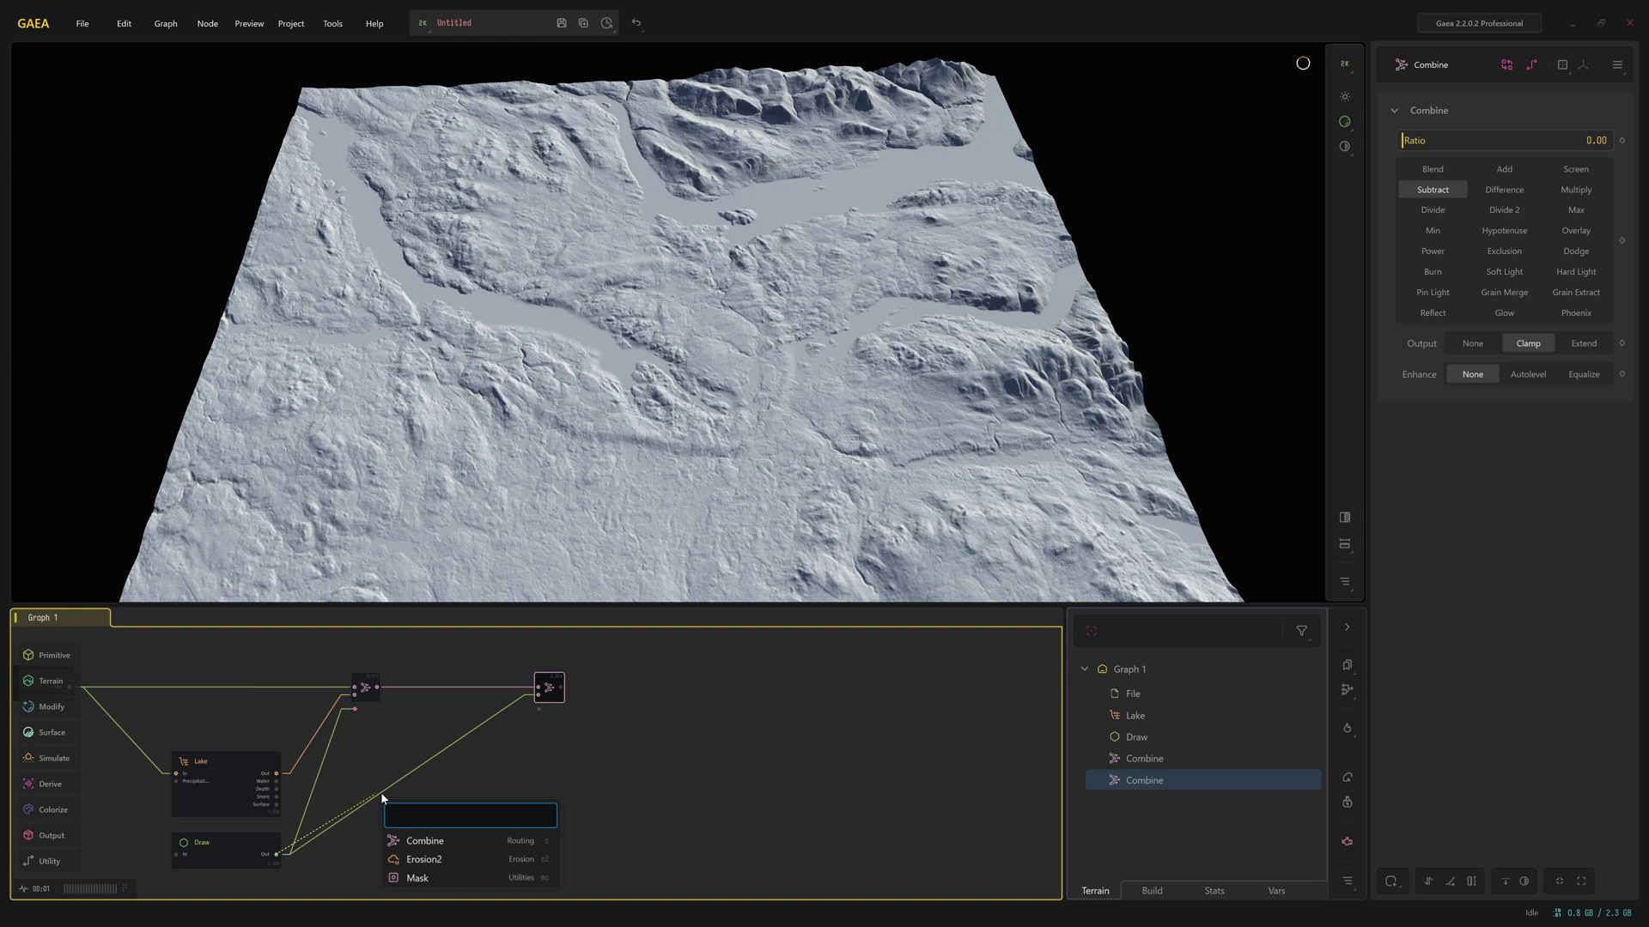
text(blur)
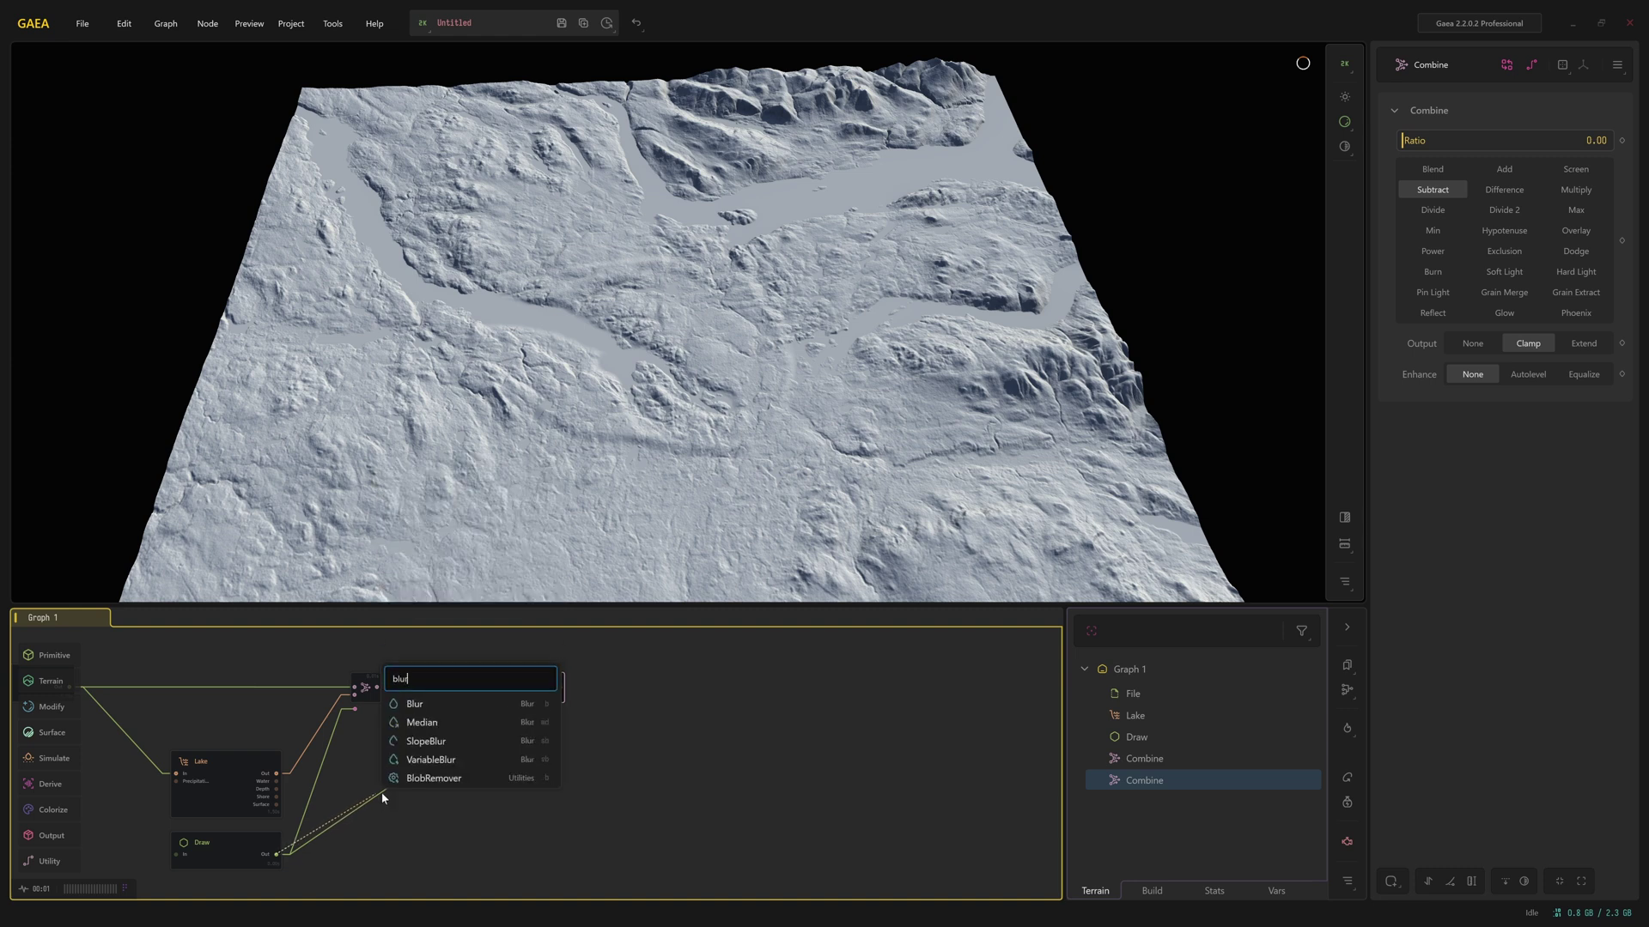
Add a Blur with Radius 0.01 after the Draw mask and wire it into both Combine nodes.
click(416, 705)
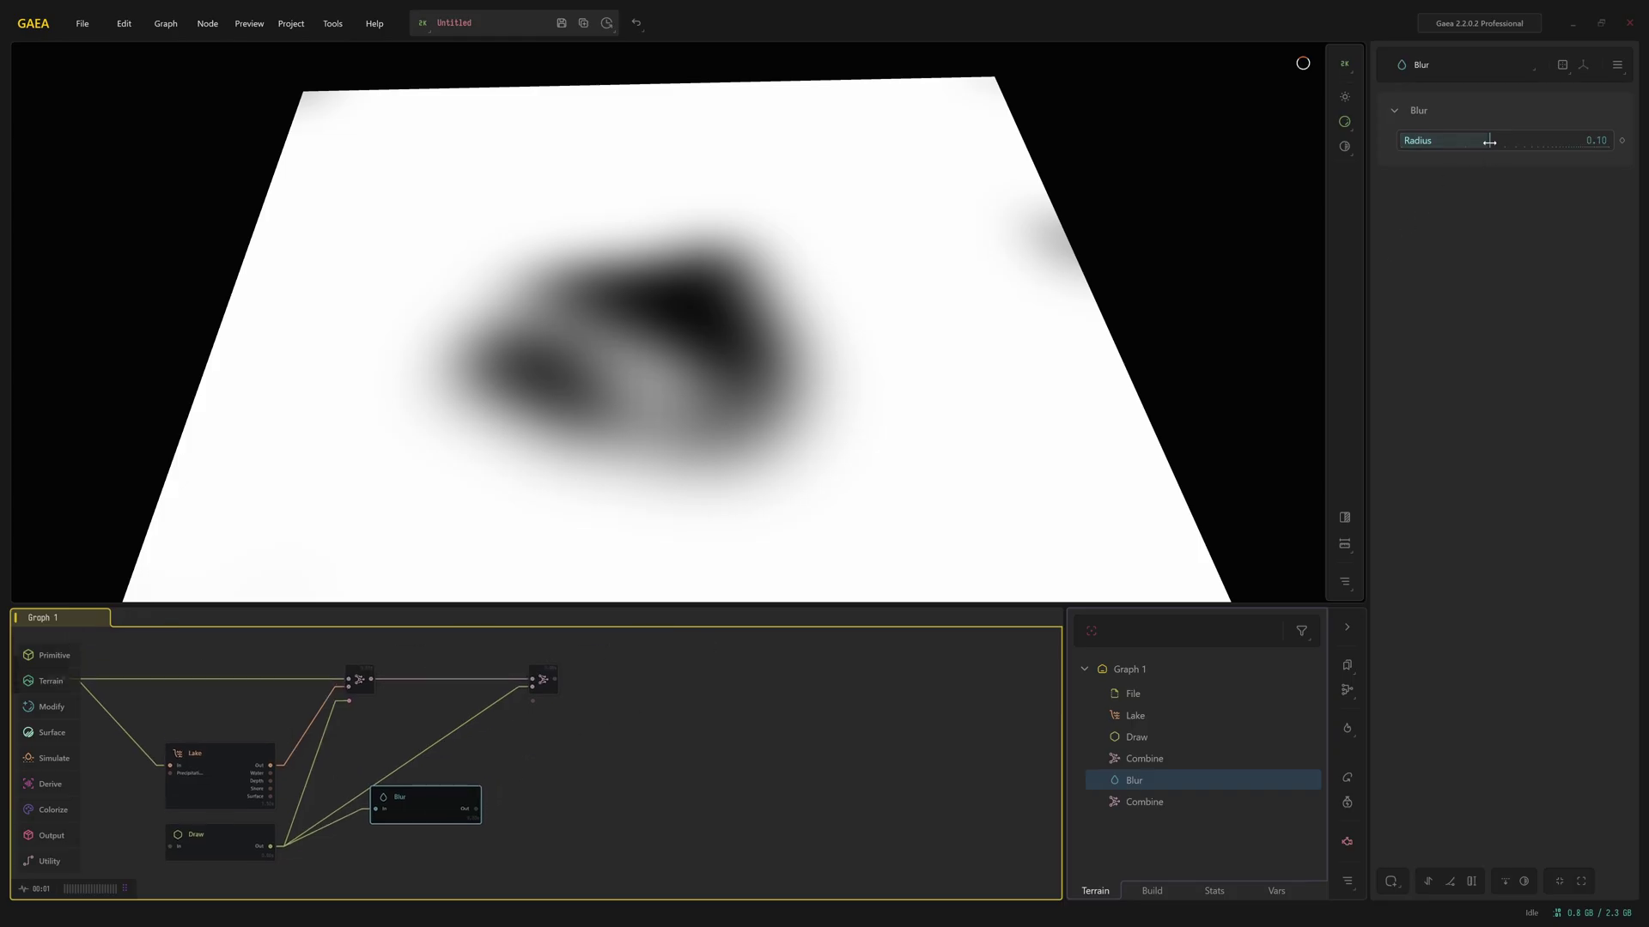
drag(1488, 140, 1419, 142)
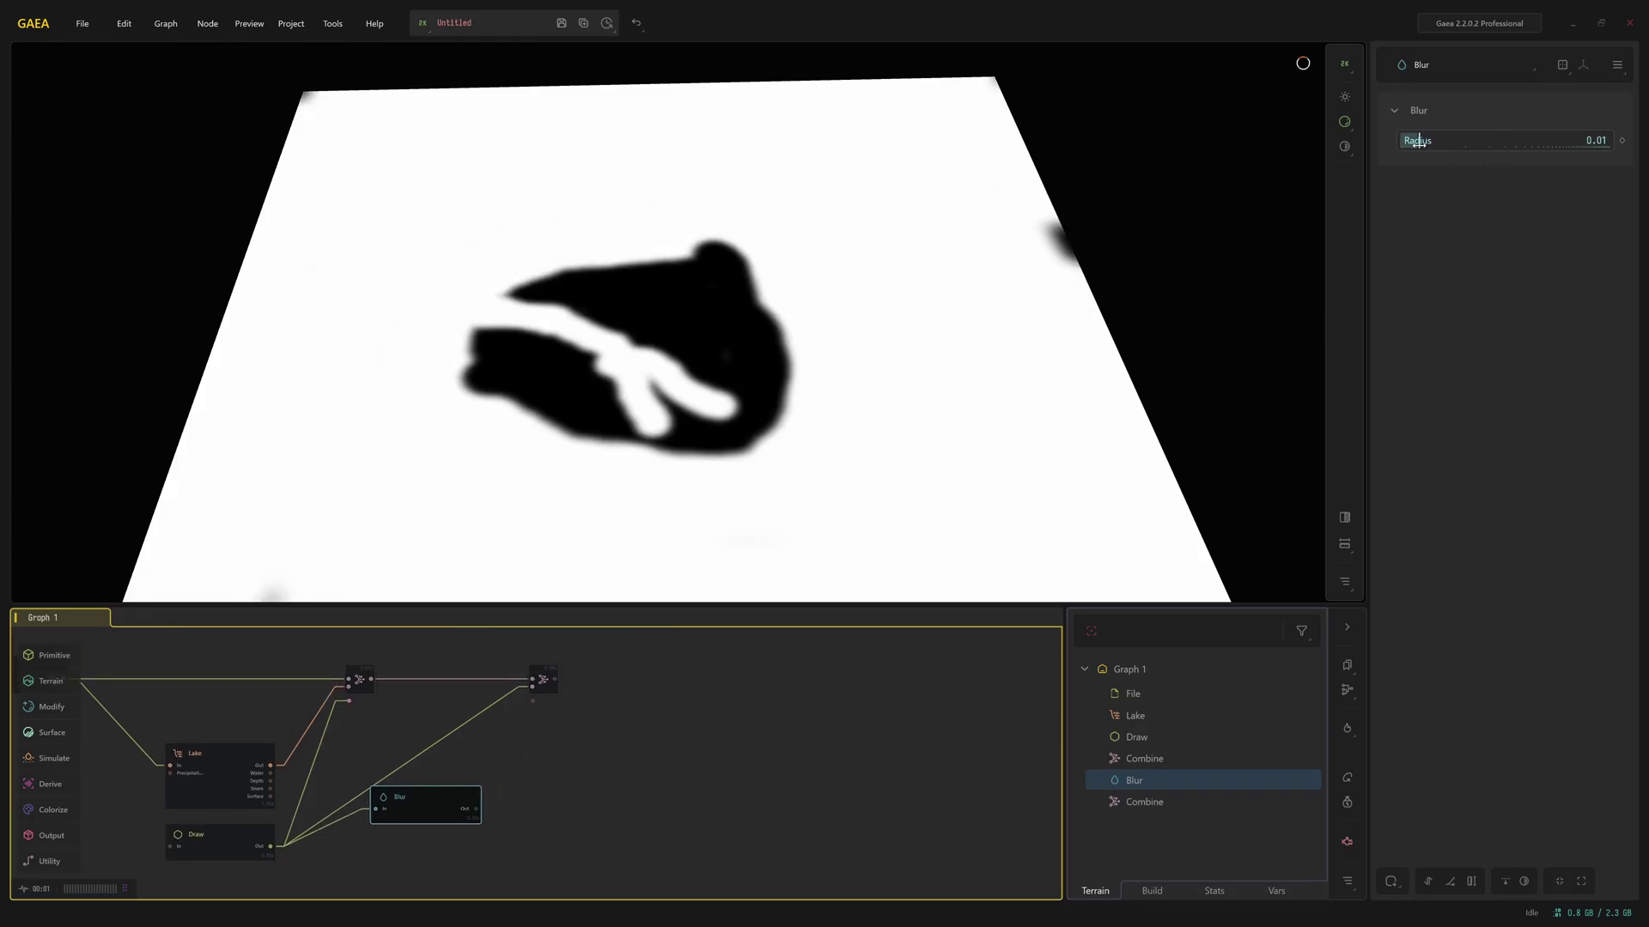
drag(476, 809, 533, 684)
click(544, 681)
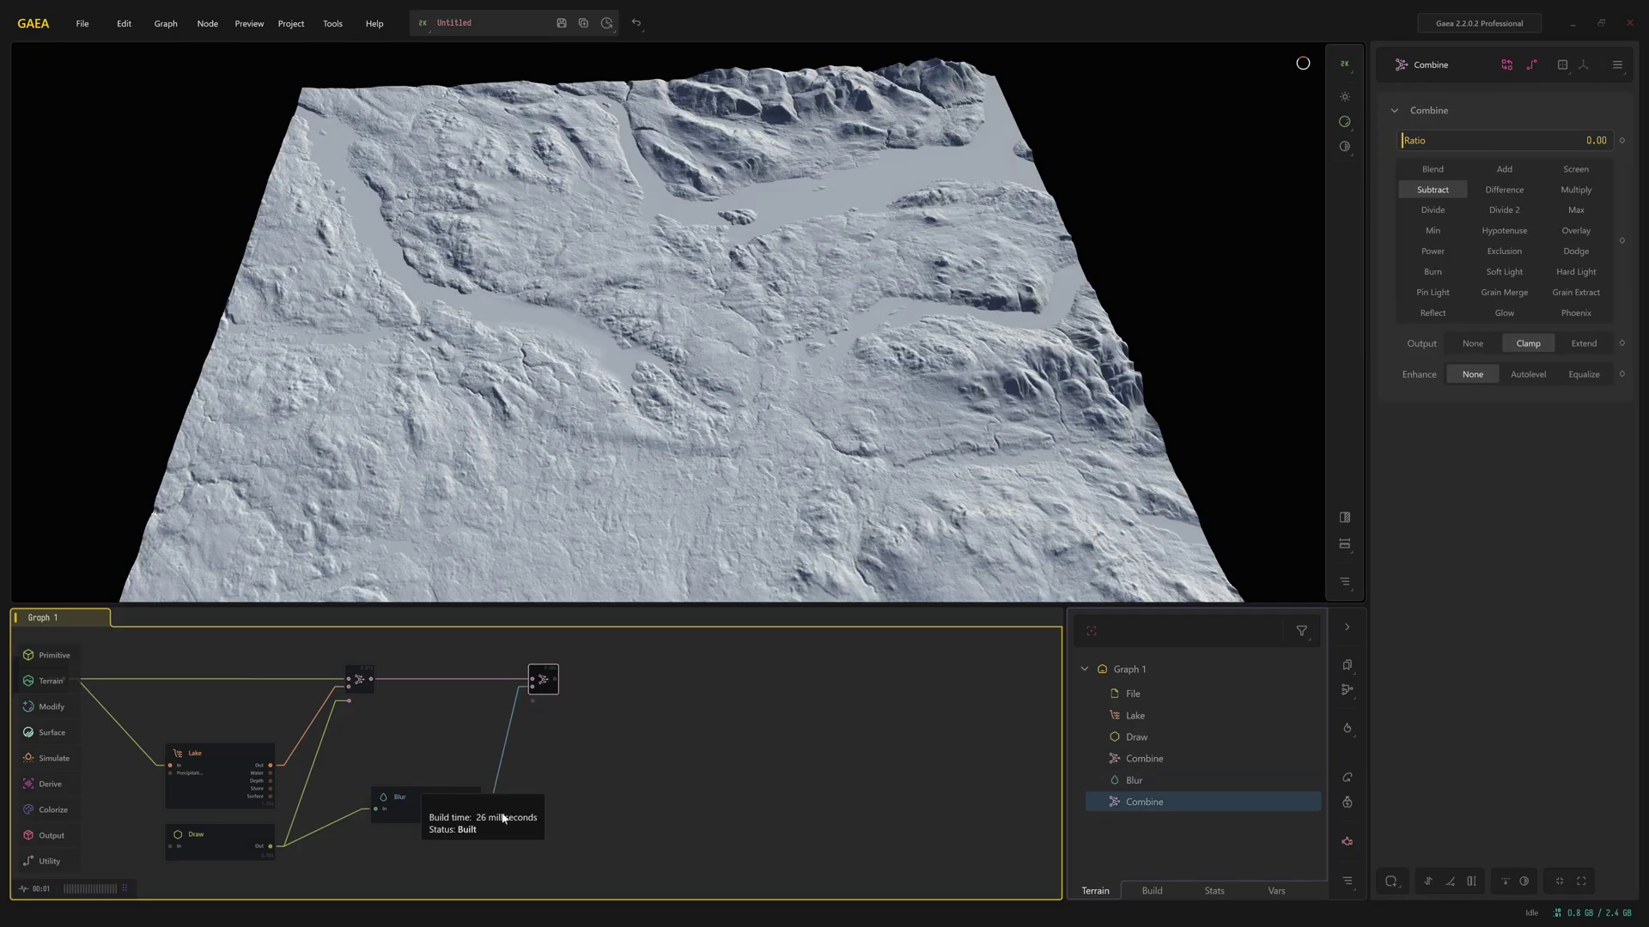
drag(476, 809, 347, 702)
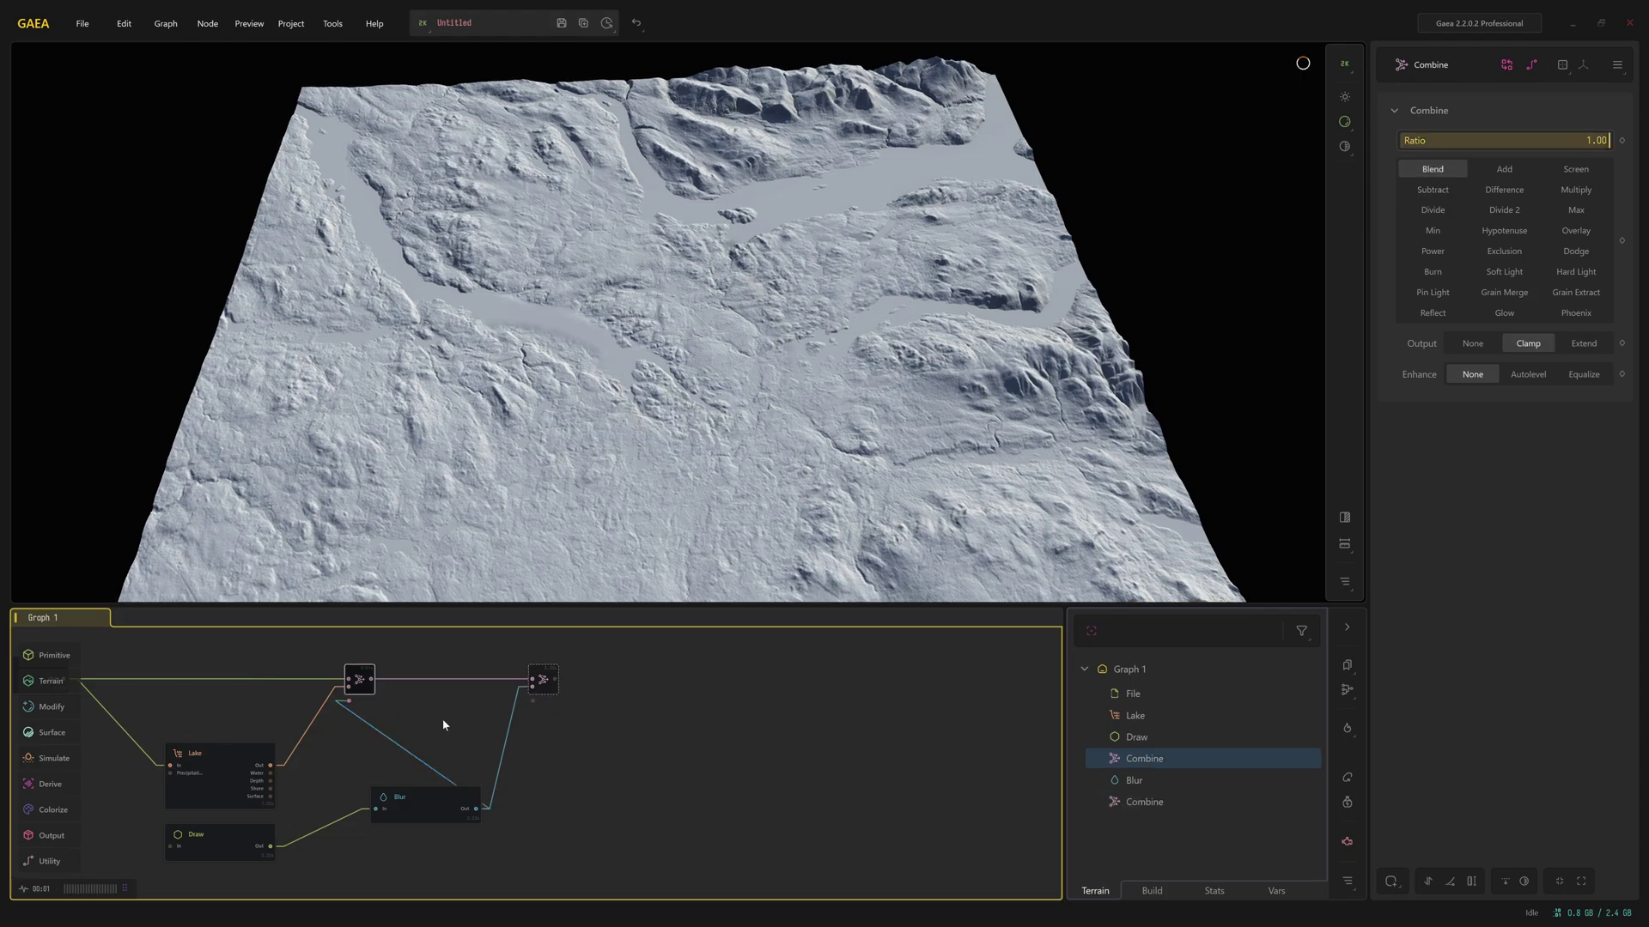
click(544, 680)
Reposition the Blur node slightly down and to the left in the graph.
middle_drag(603, 796, 664, 802)
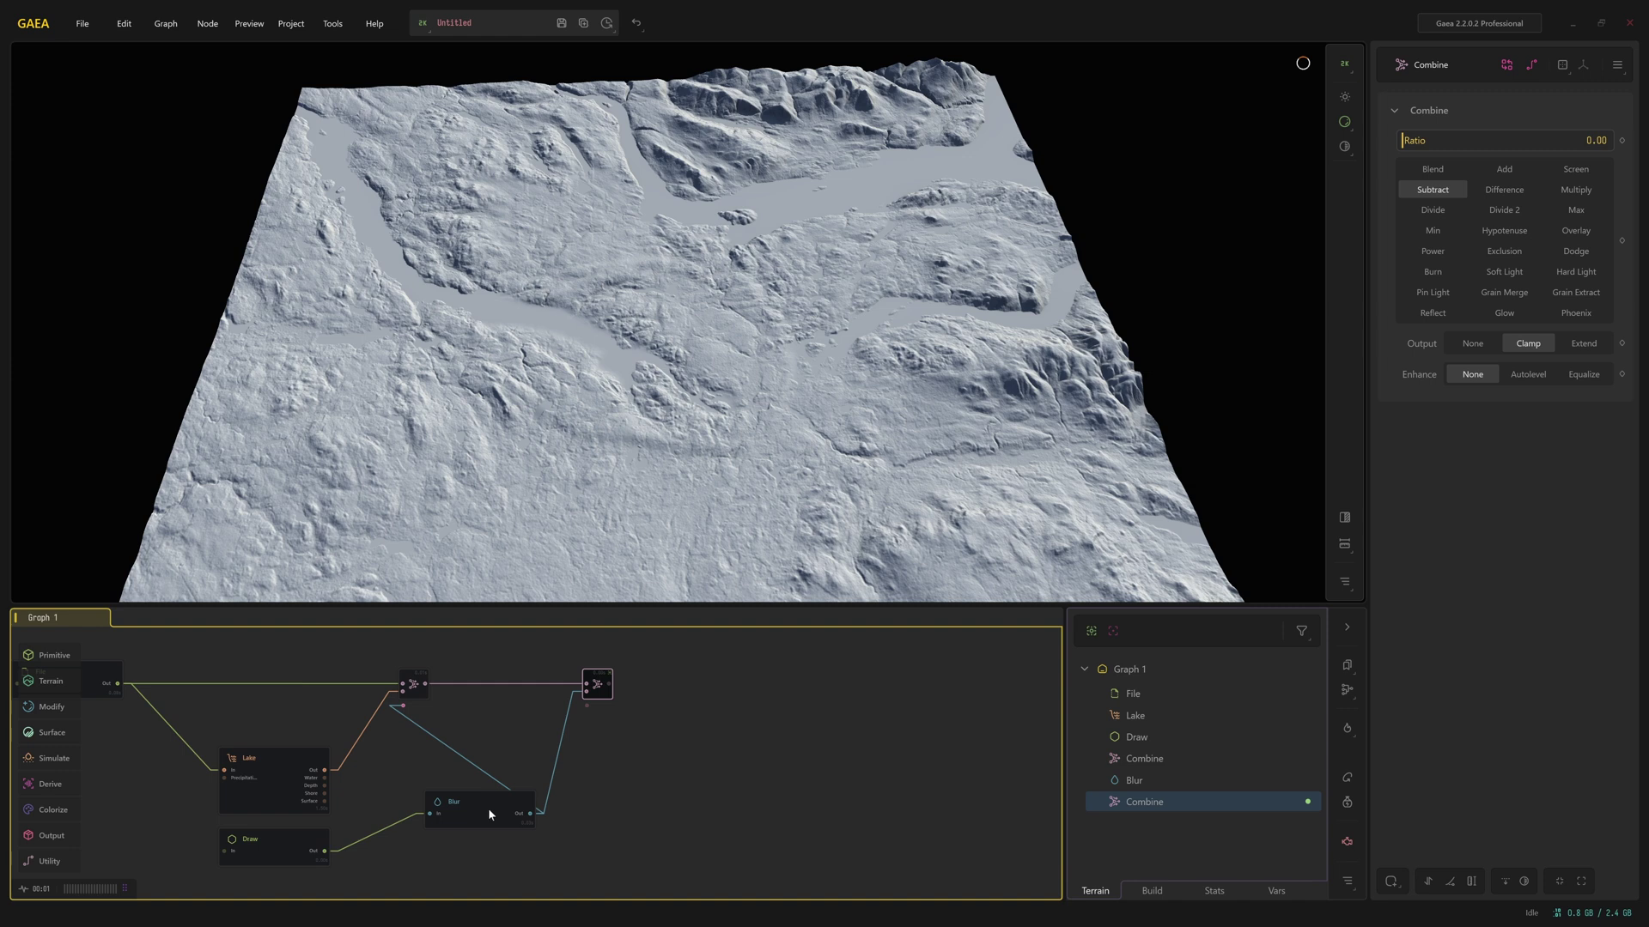
mouse_move(488, 811)
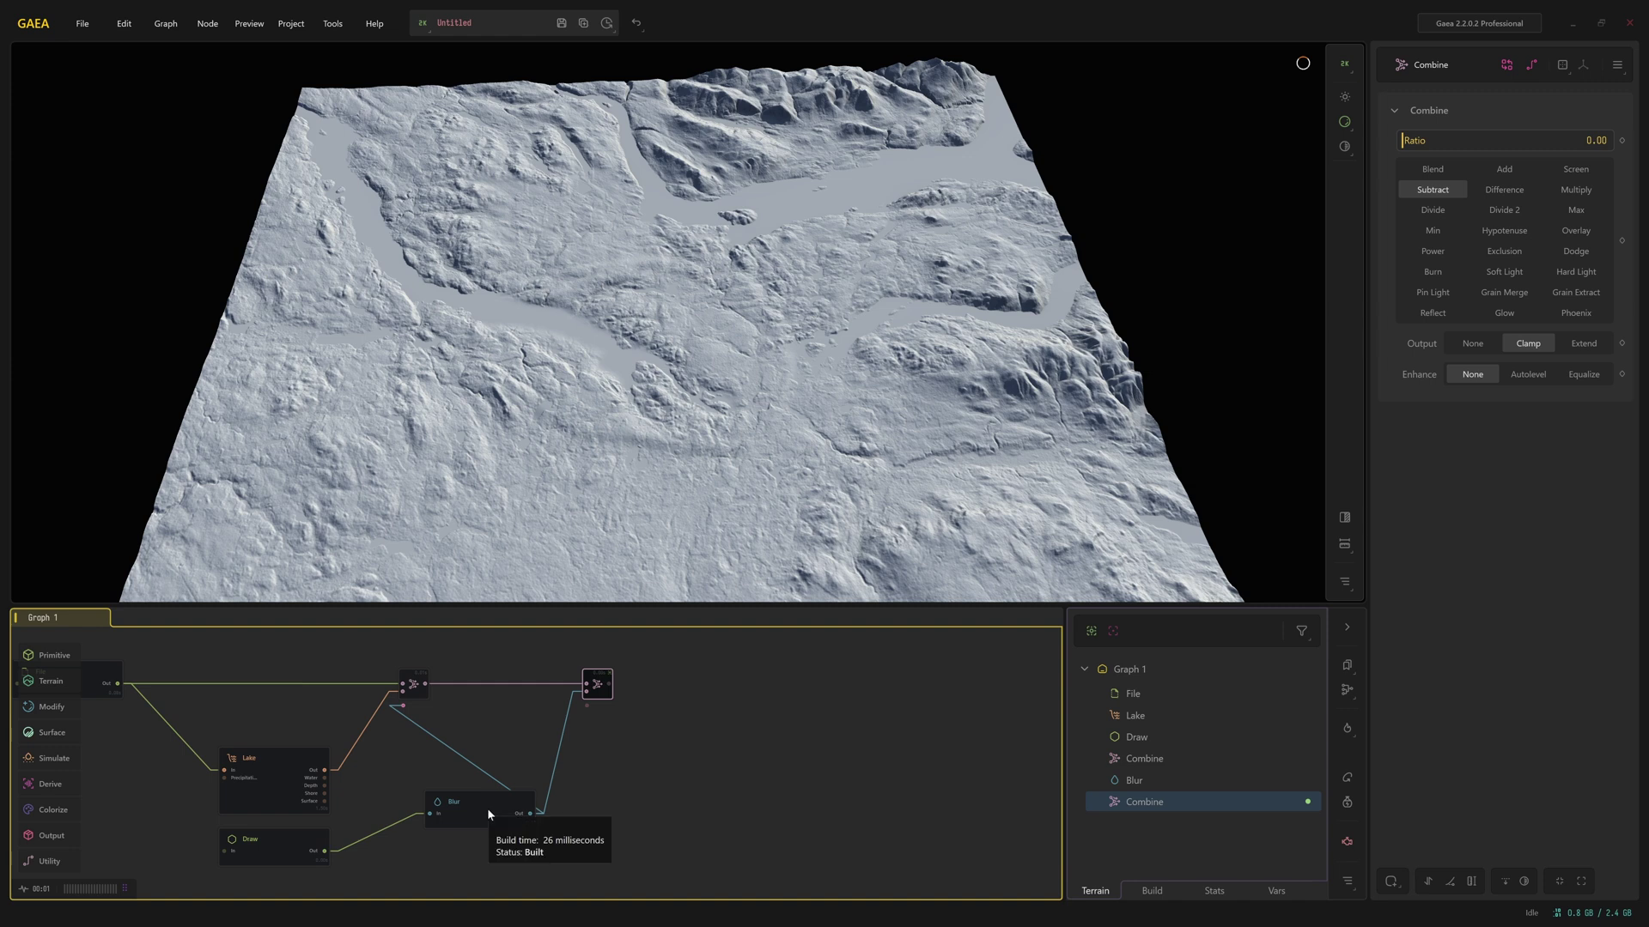
click(487, 807)
drag(496, 810, 472, 820)
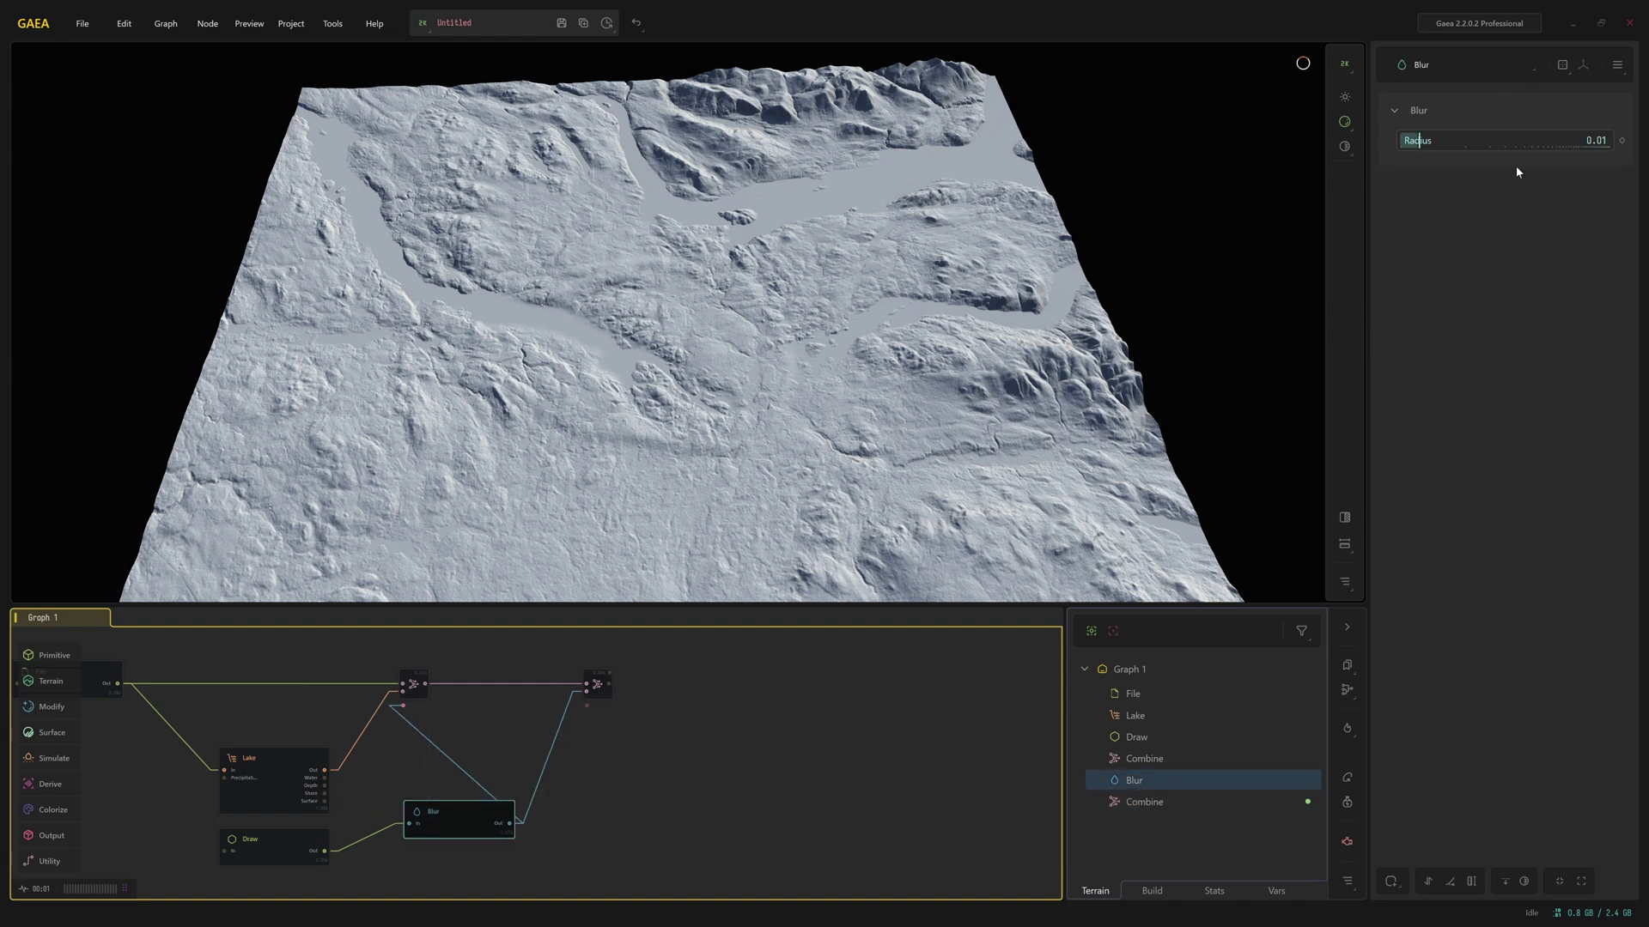
drag(1445, 142, 1432, 140)
middle_drag(630, 737, 807, 728)
scroll(807, 728, down, 1)
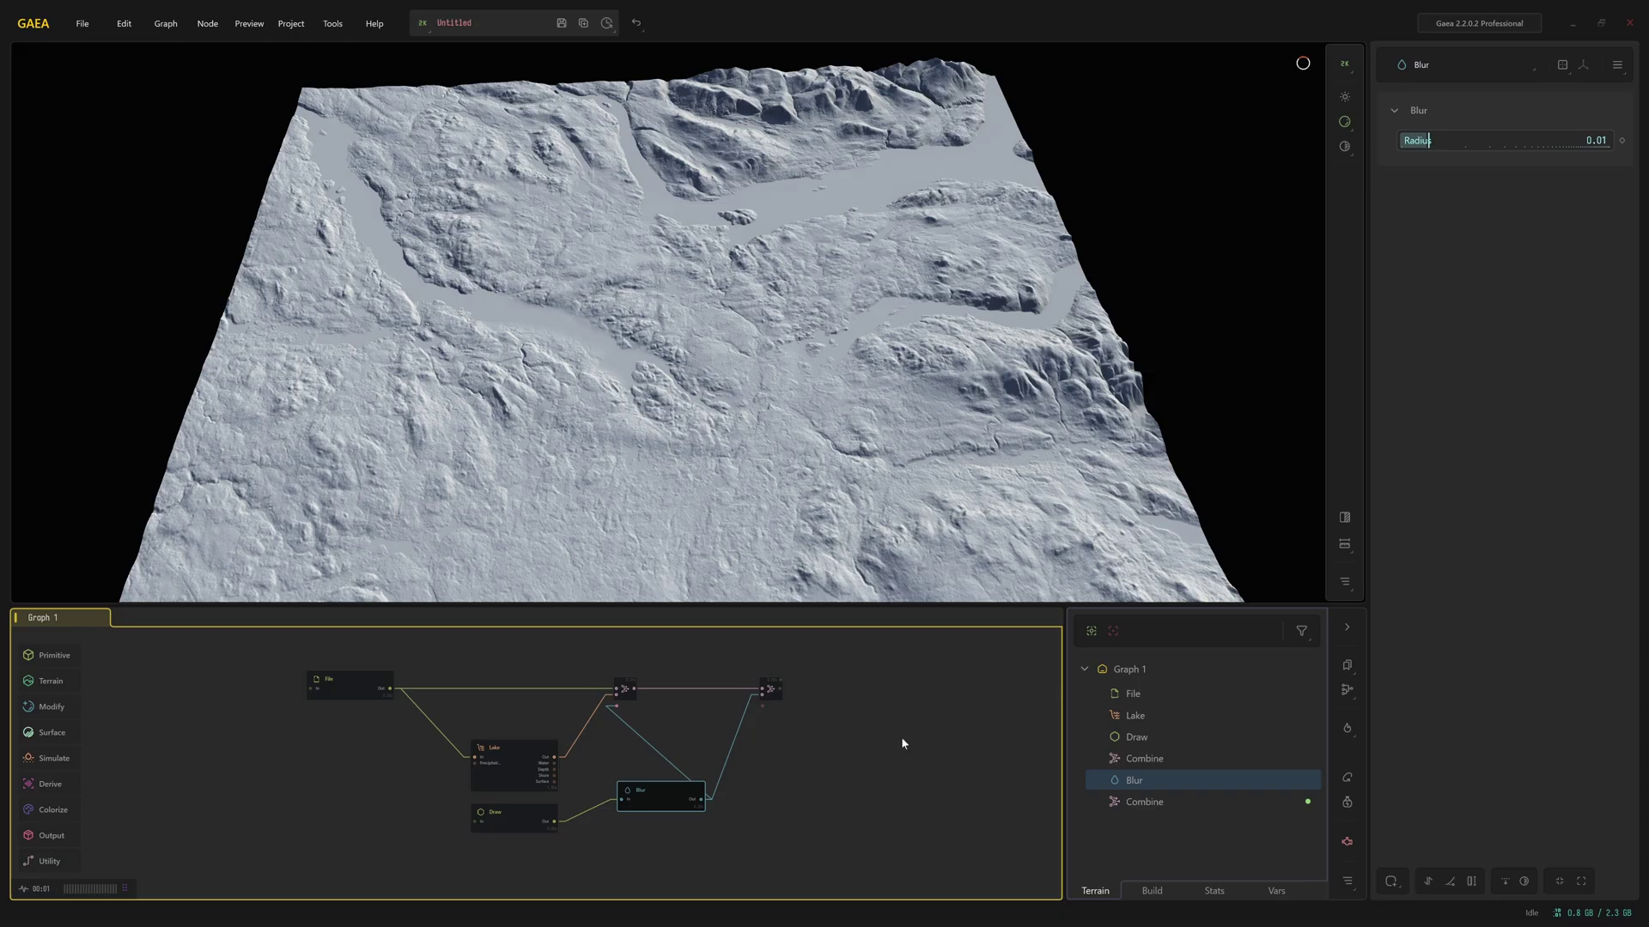
drag(626, 453, 796, 417)
scroll(795, 414, down, 2)
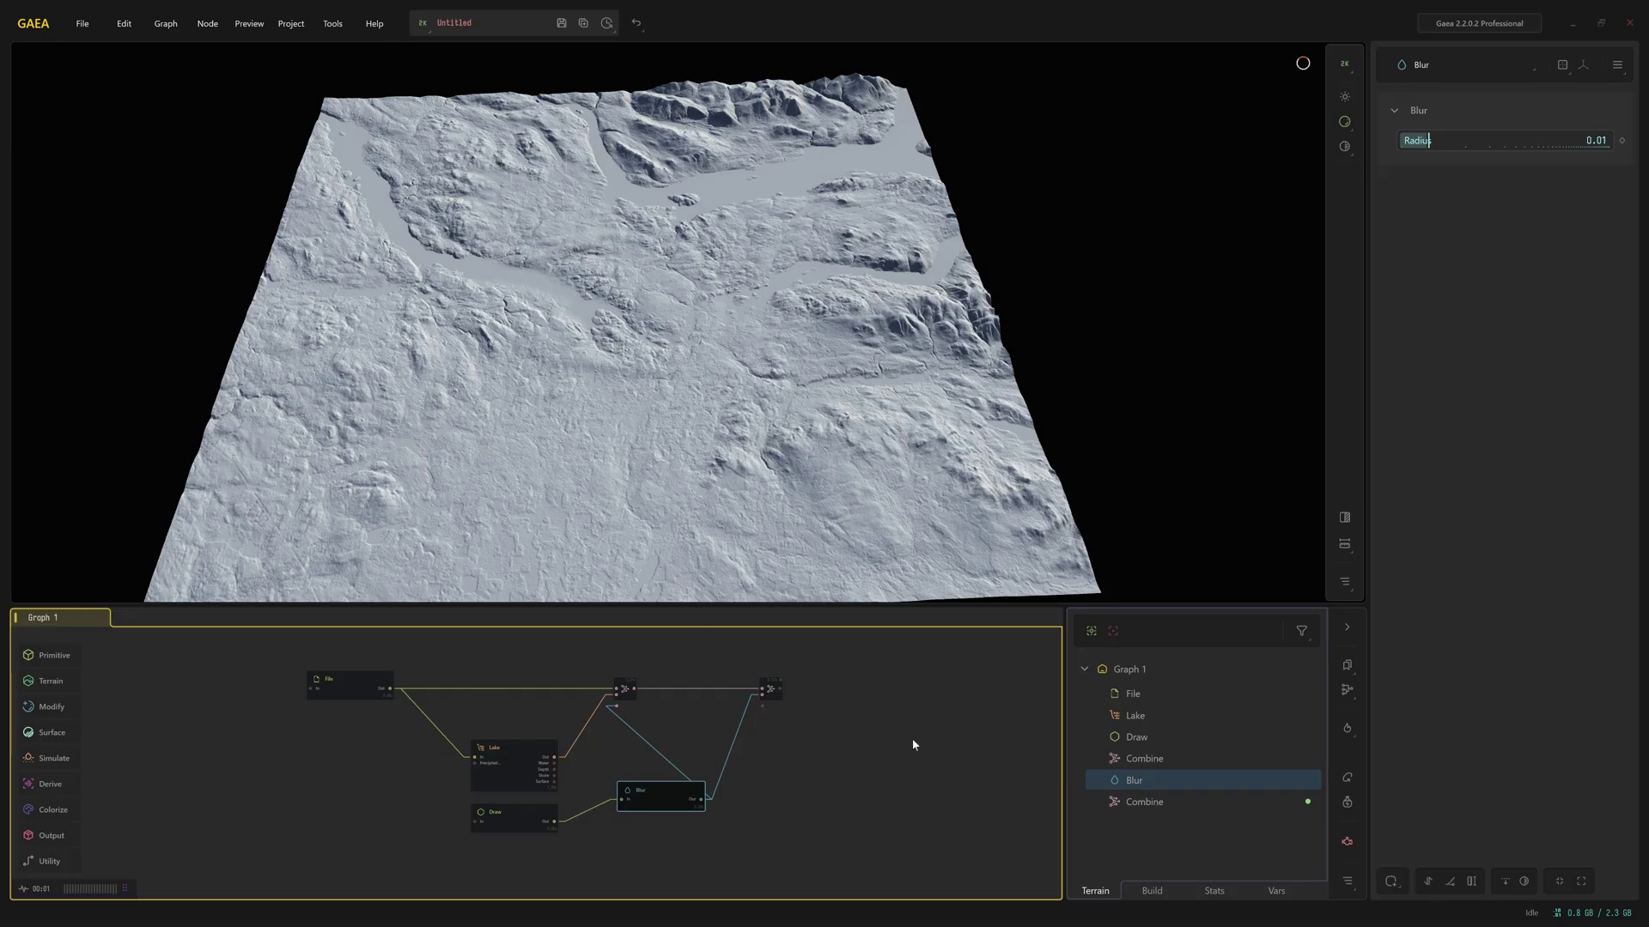
middle_drag(881, 732, 787, 732)
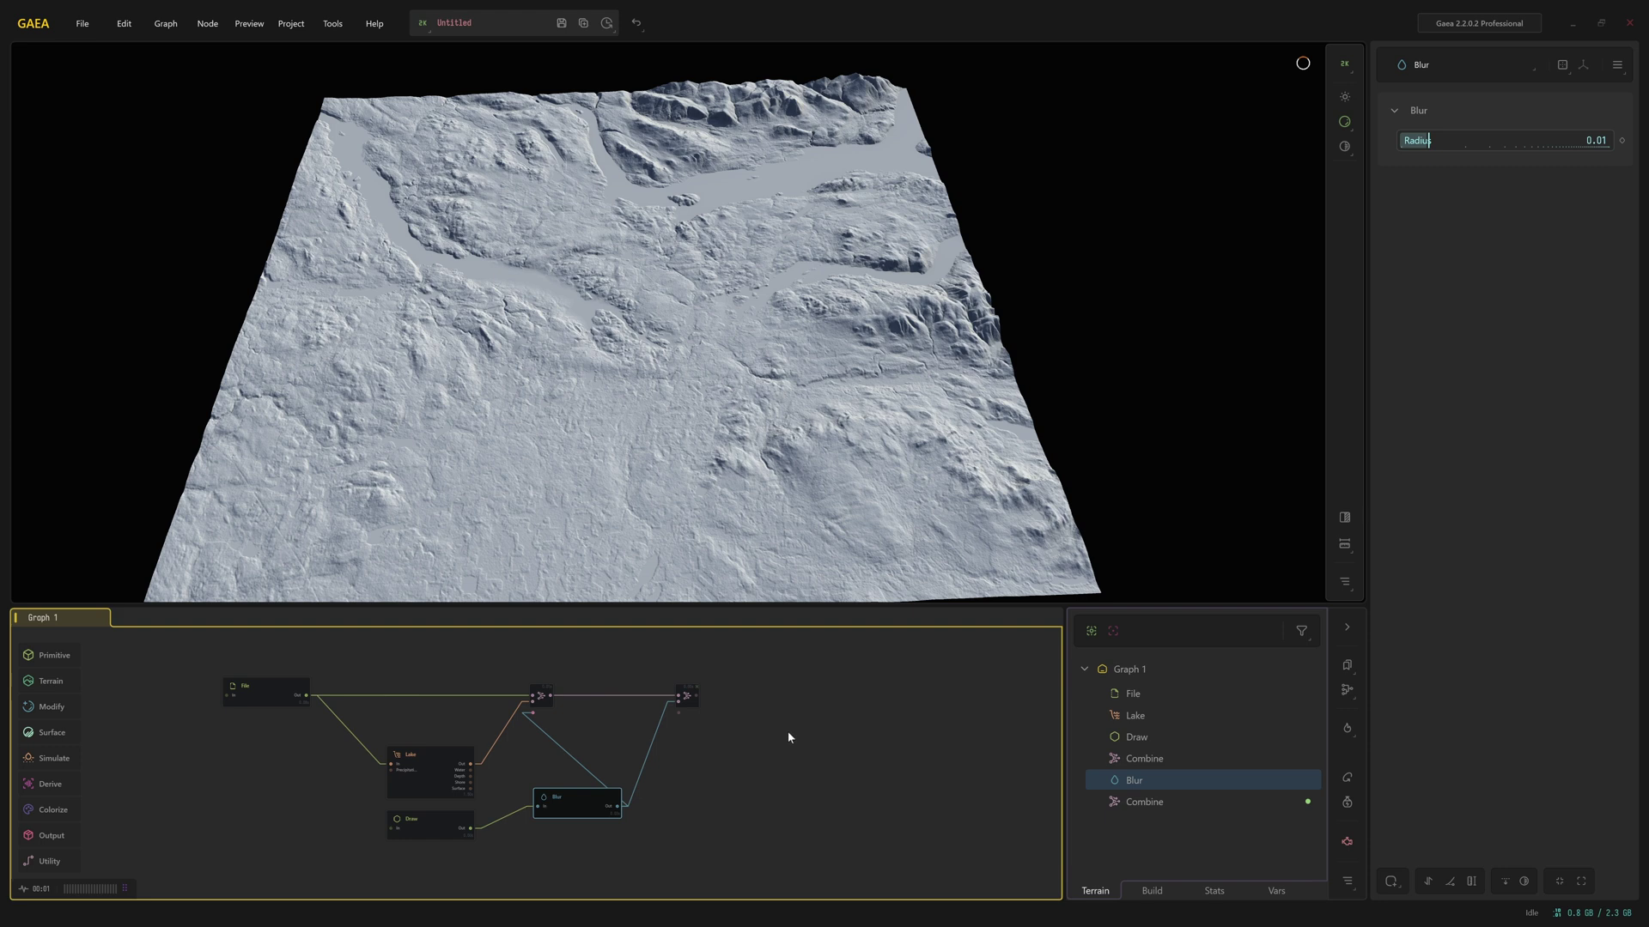
middle_drag(788, 730, 747, 740)
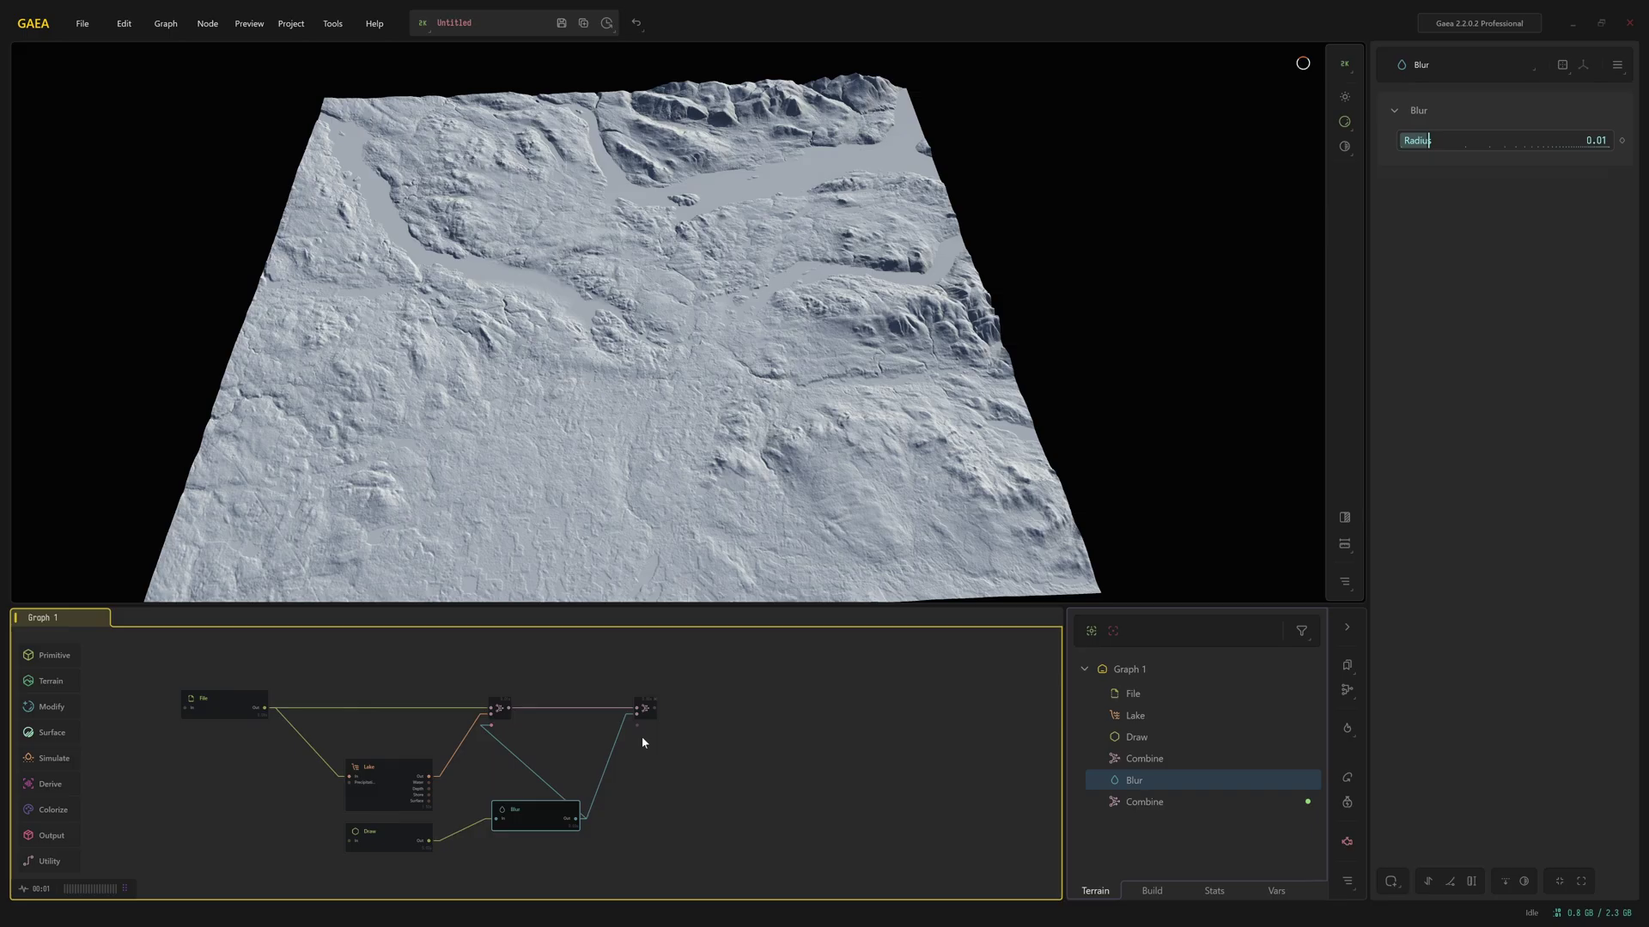
scroll(642, 739, up, 1)
Rename the second Combine to 'Final Height' and turn its output into a portal.
scroll(677, 804, up, 1)
click(637, 685)
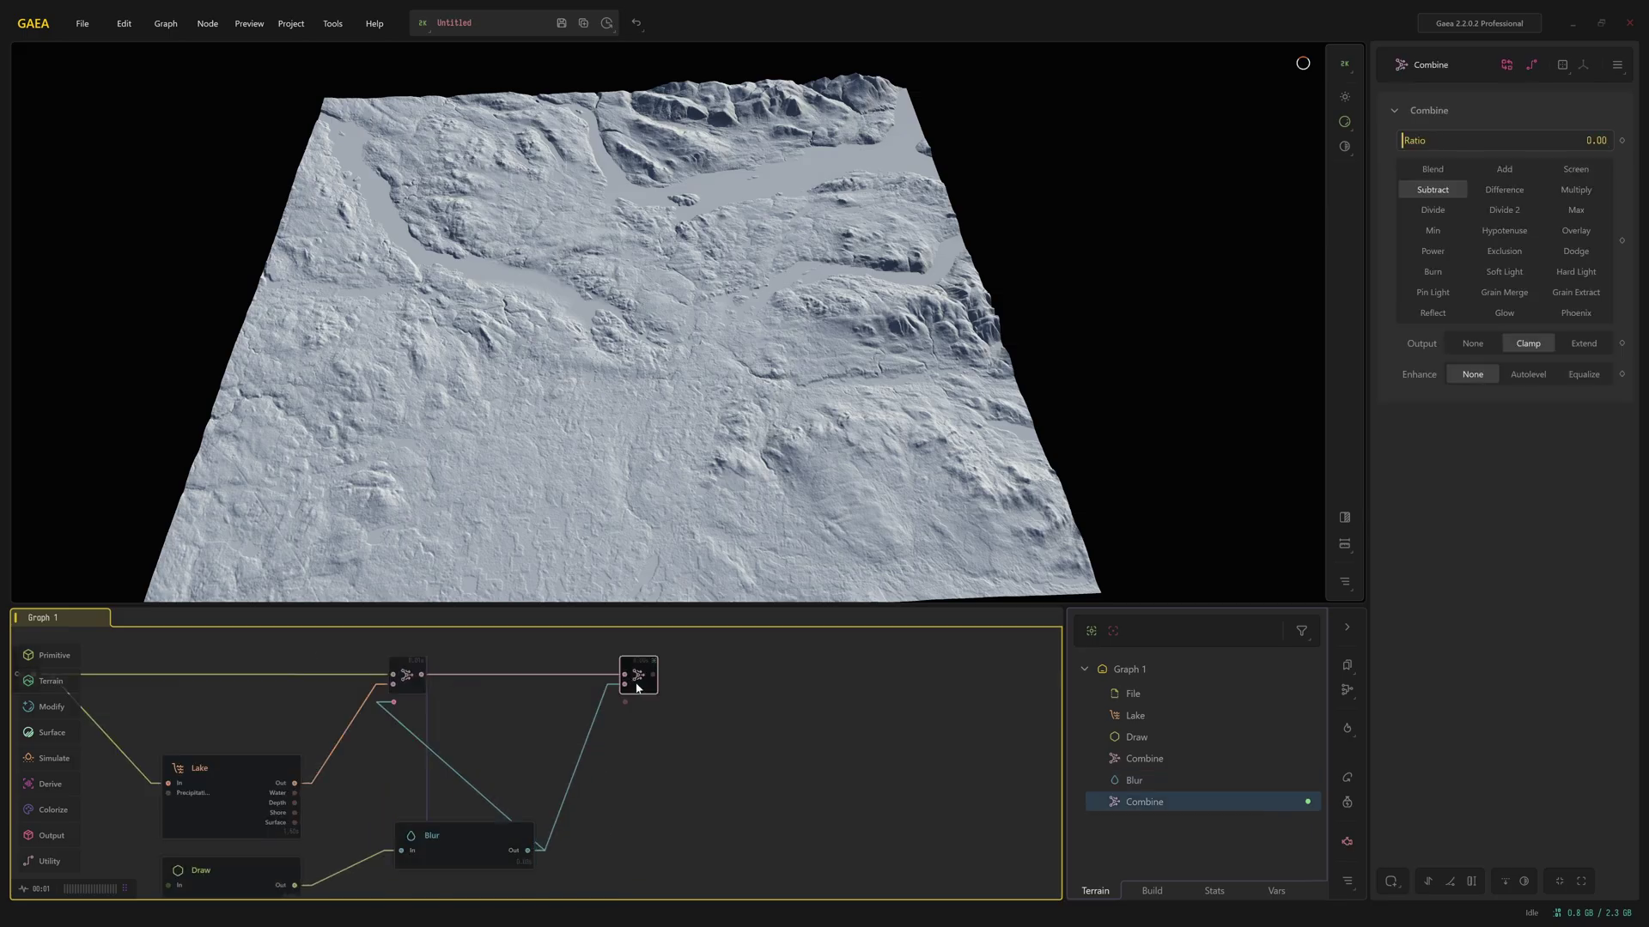
key(F2)
text(Final GHHeight)
key(Return)
right_click(637, 687)
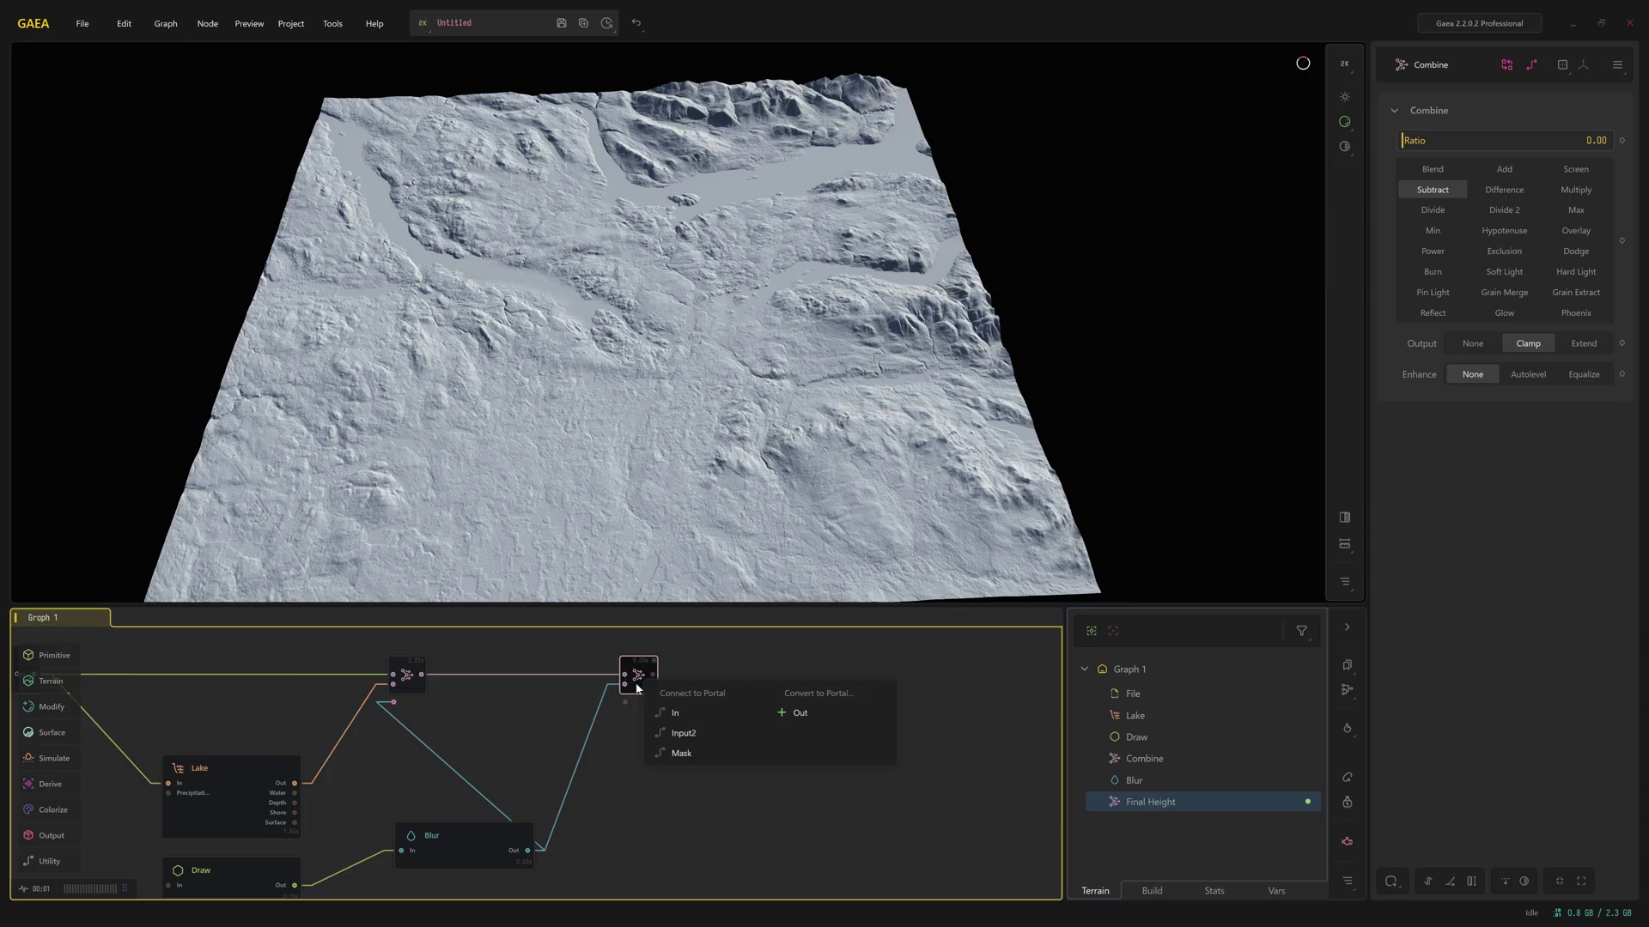
click(805, 716)
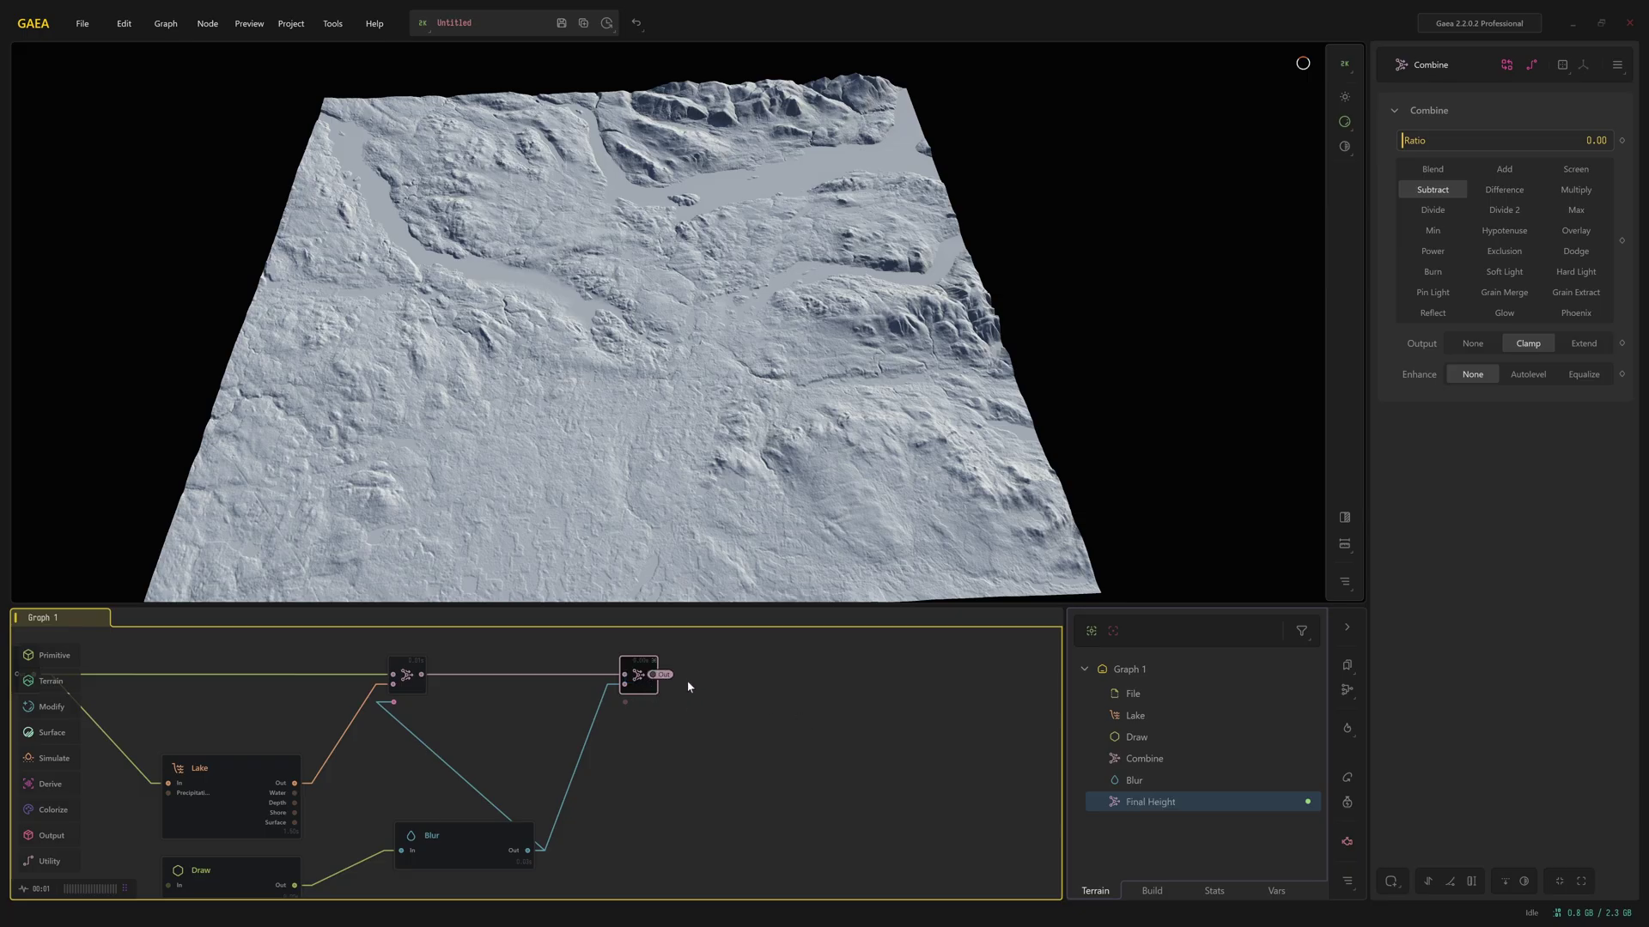
Add a TextureBase node to the graph by searching 'textu'.
middle_drag(667, 678, 575, 654)
key(Tab)
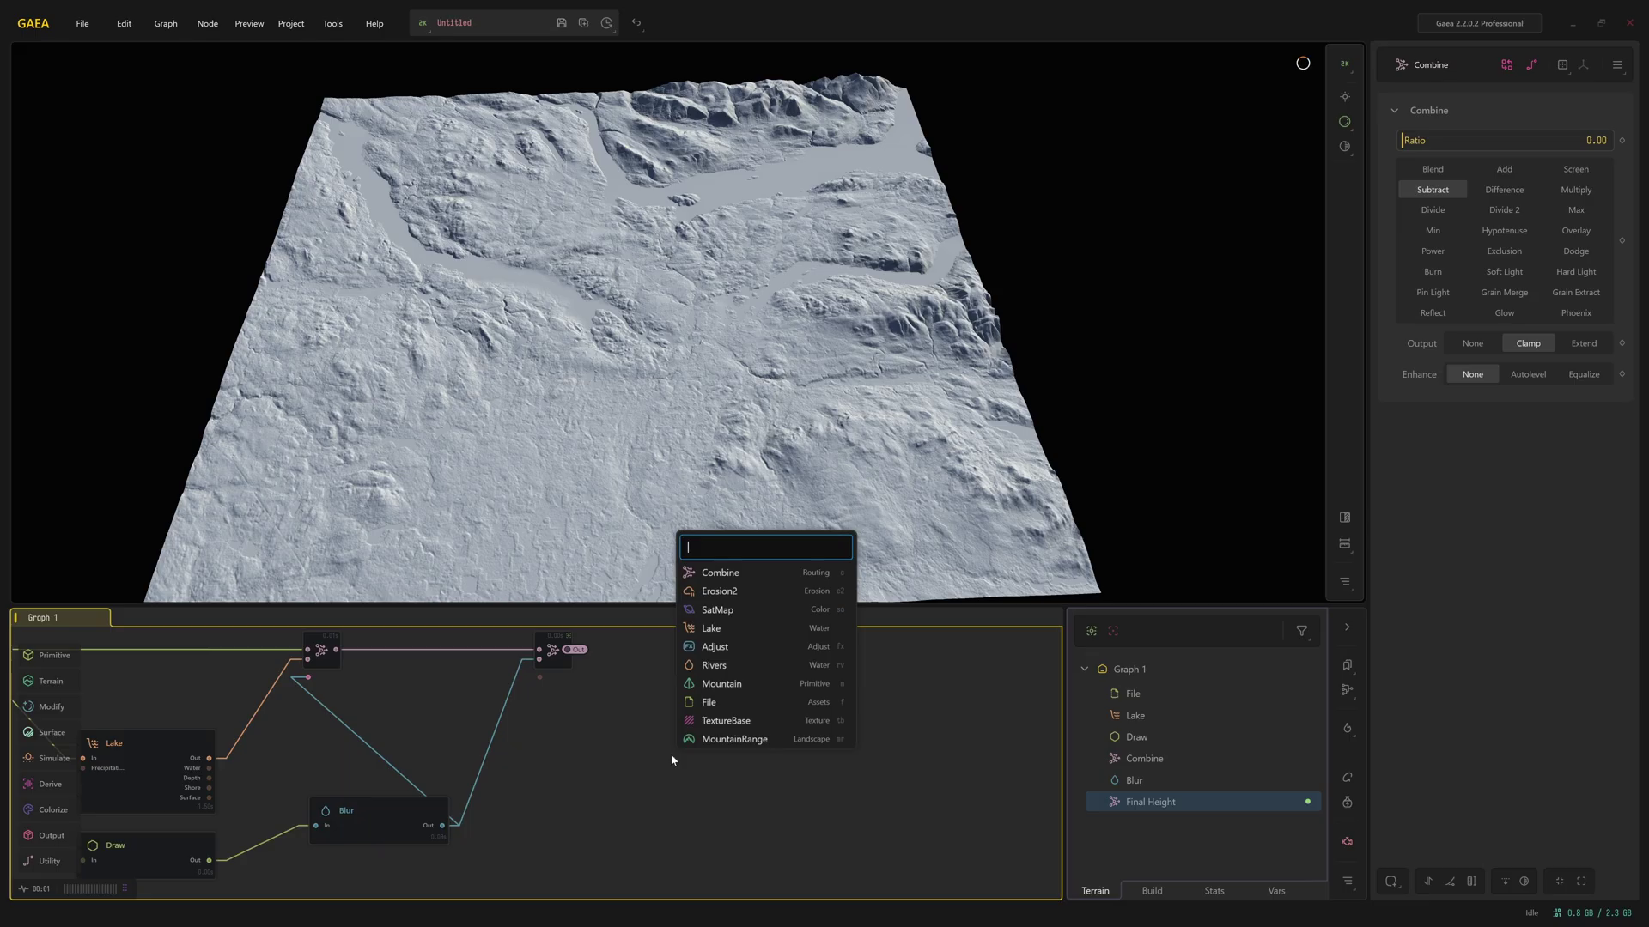
text(textu)
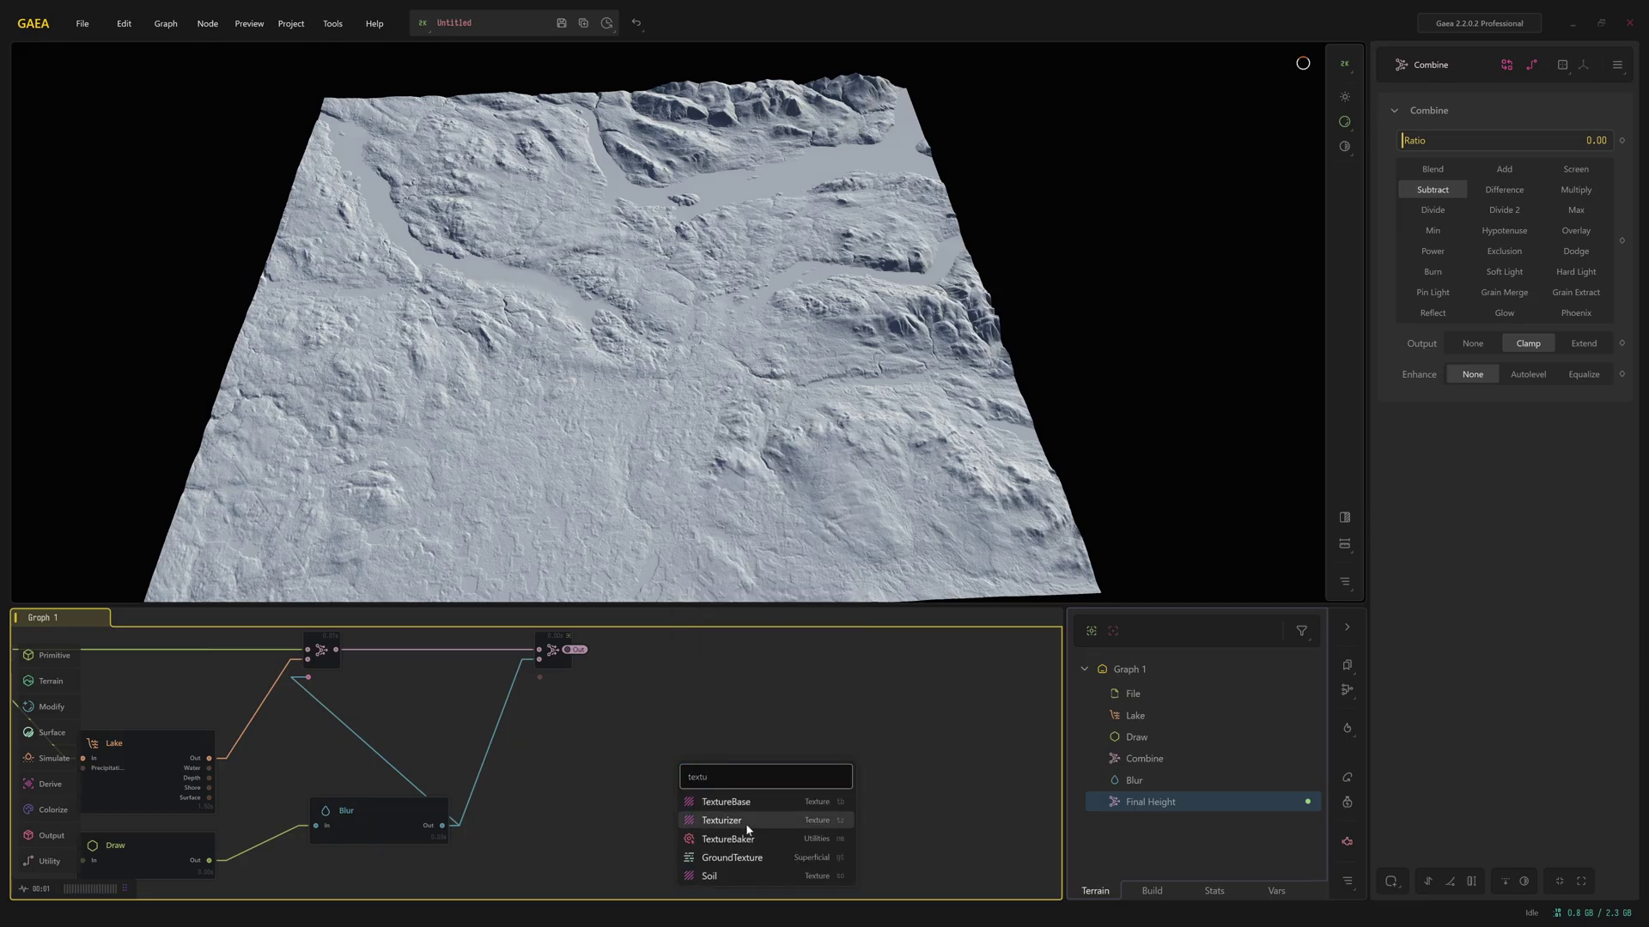
key(Return)
right_click(715, 746)
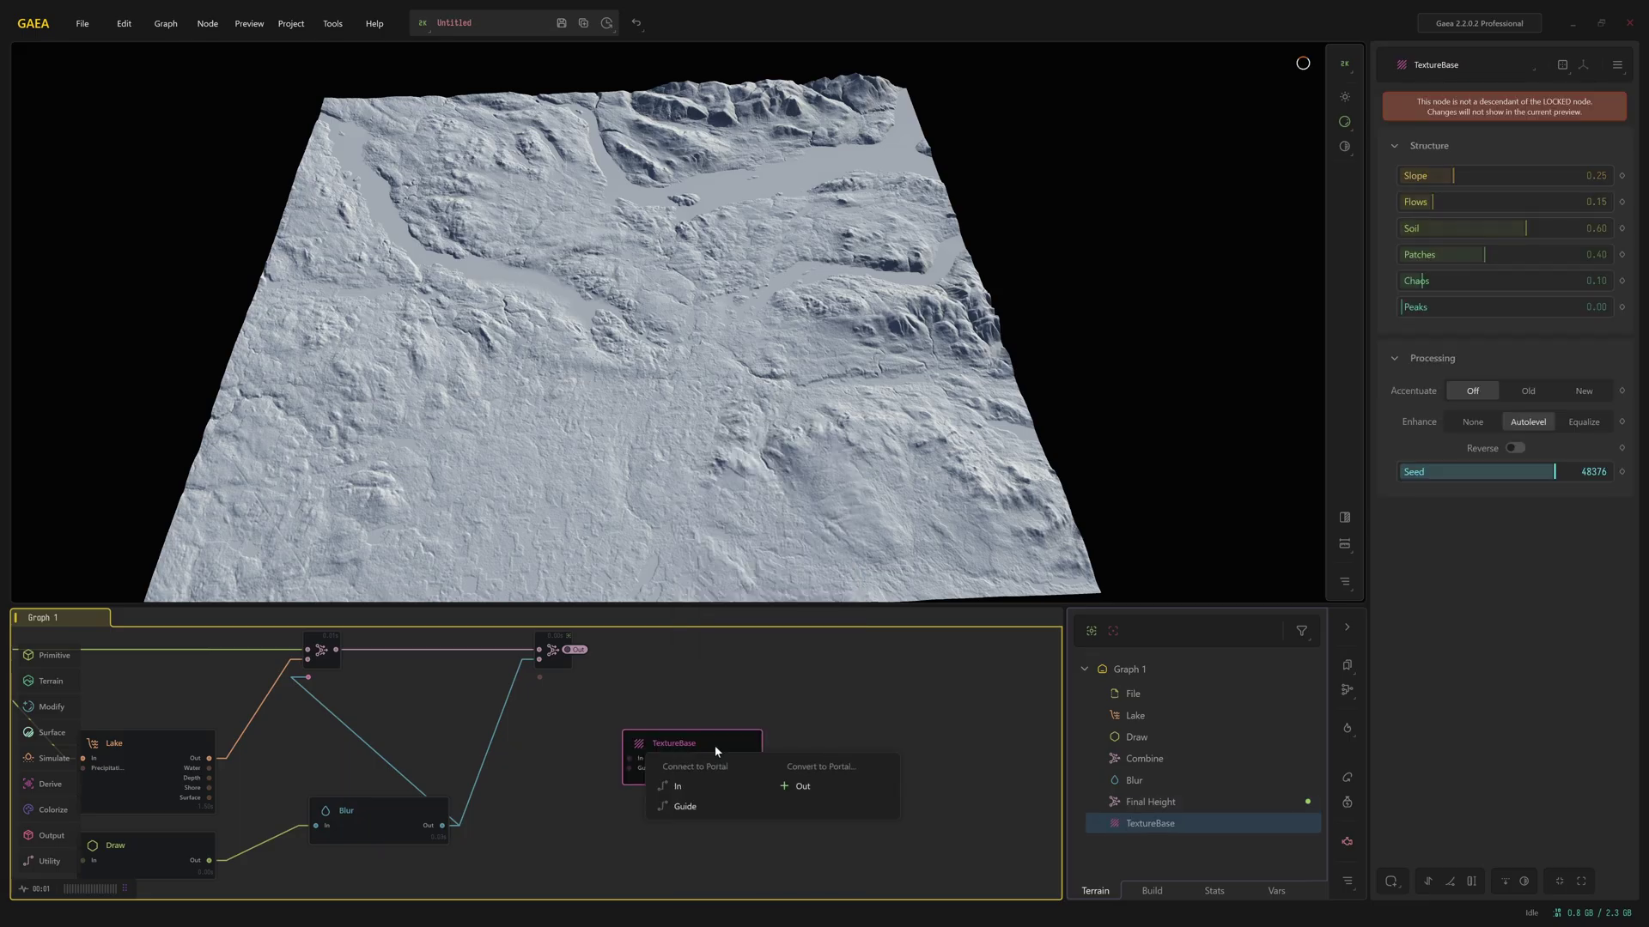
Link the Final Height portal into TextureBase's In port.
click(688, 787)
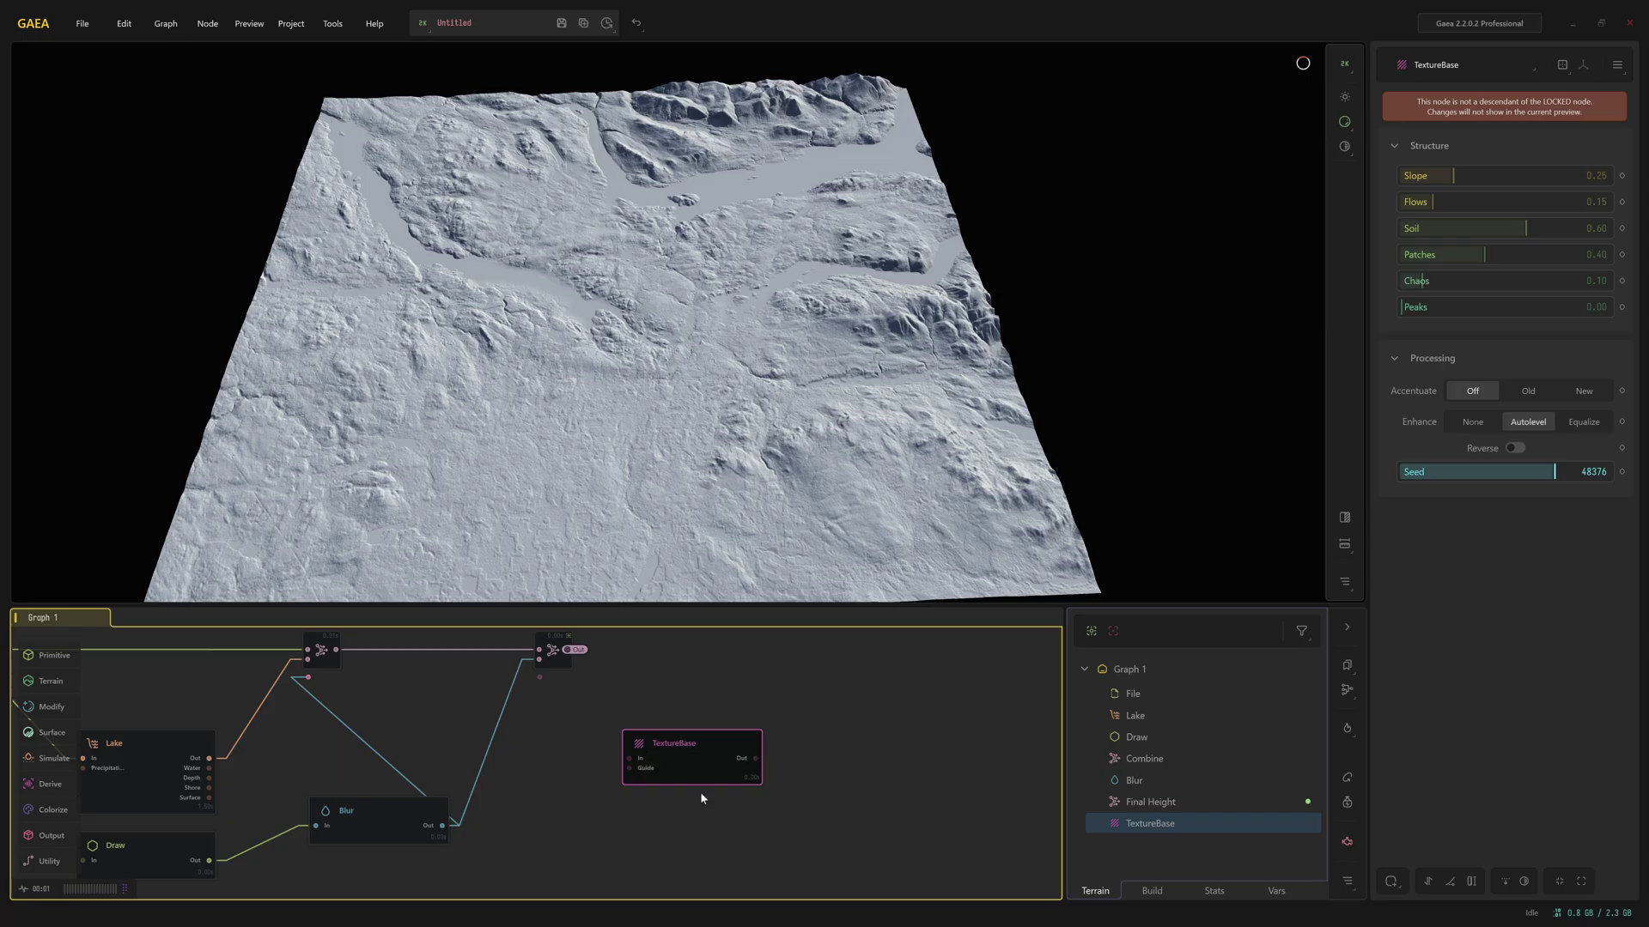
click(554, 651)
key(f)
drag(604, 765, 731, 708)
Remove the preview lock from Final Height and preview TextureBase's greyscale texture.
click(481, 683)
click(401, 670)
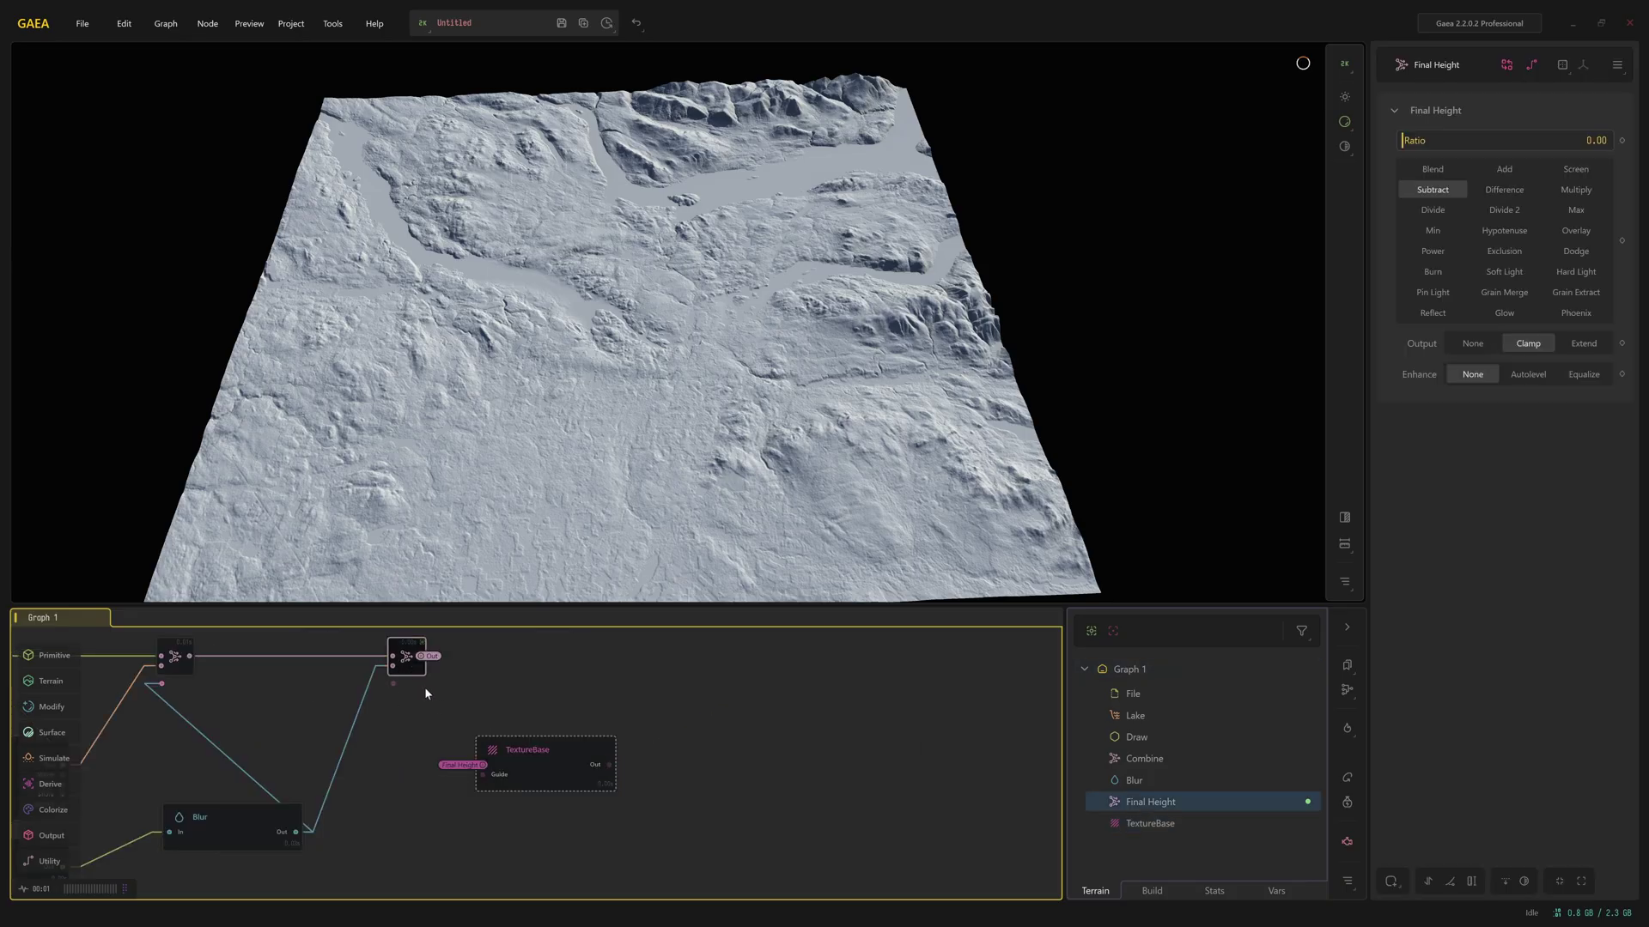
middle_drag(449, 713, 505, 726)
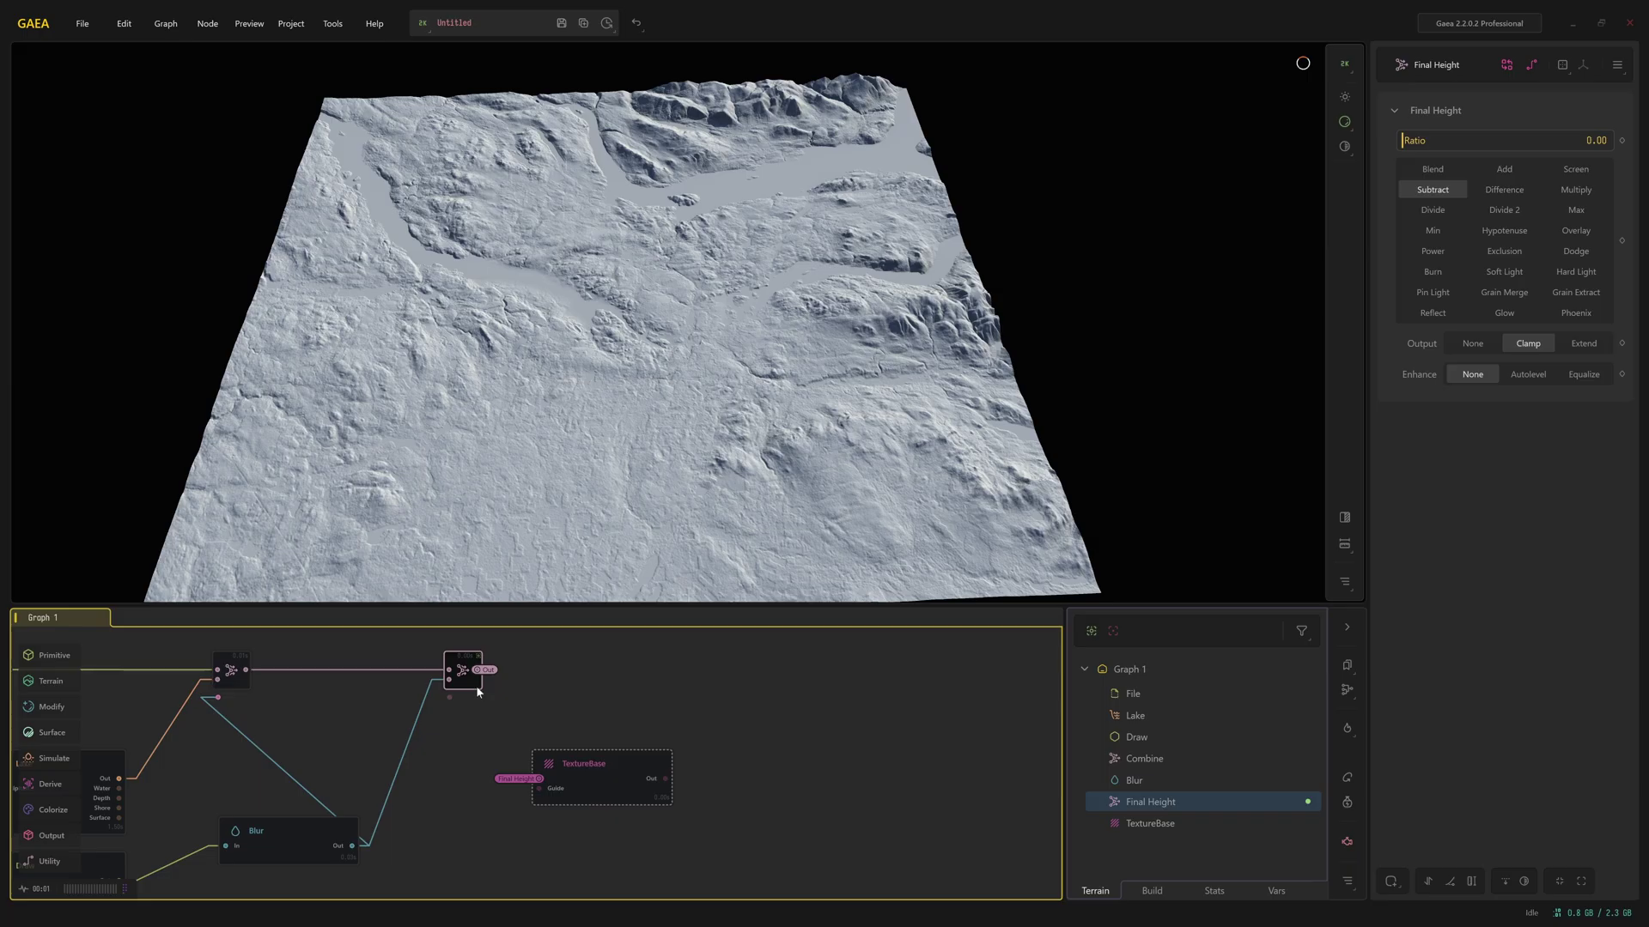
key(l)
click(589, 778)
middle_drag(742, 739, 634, 724)
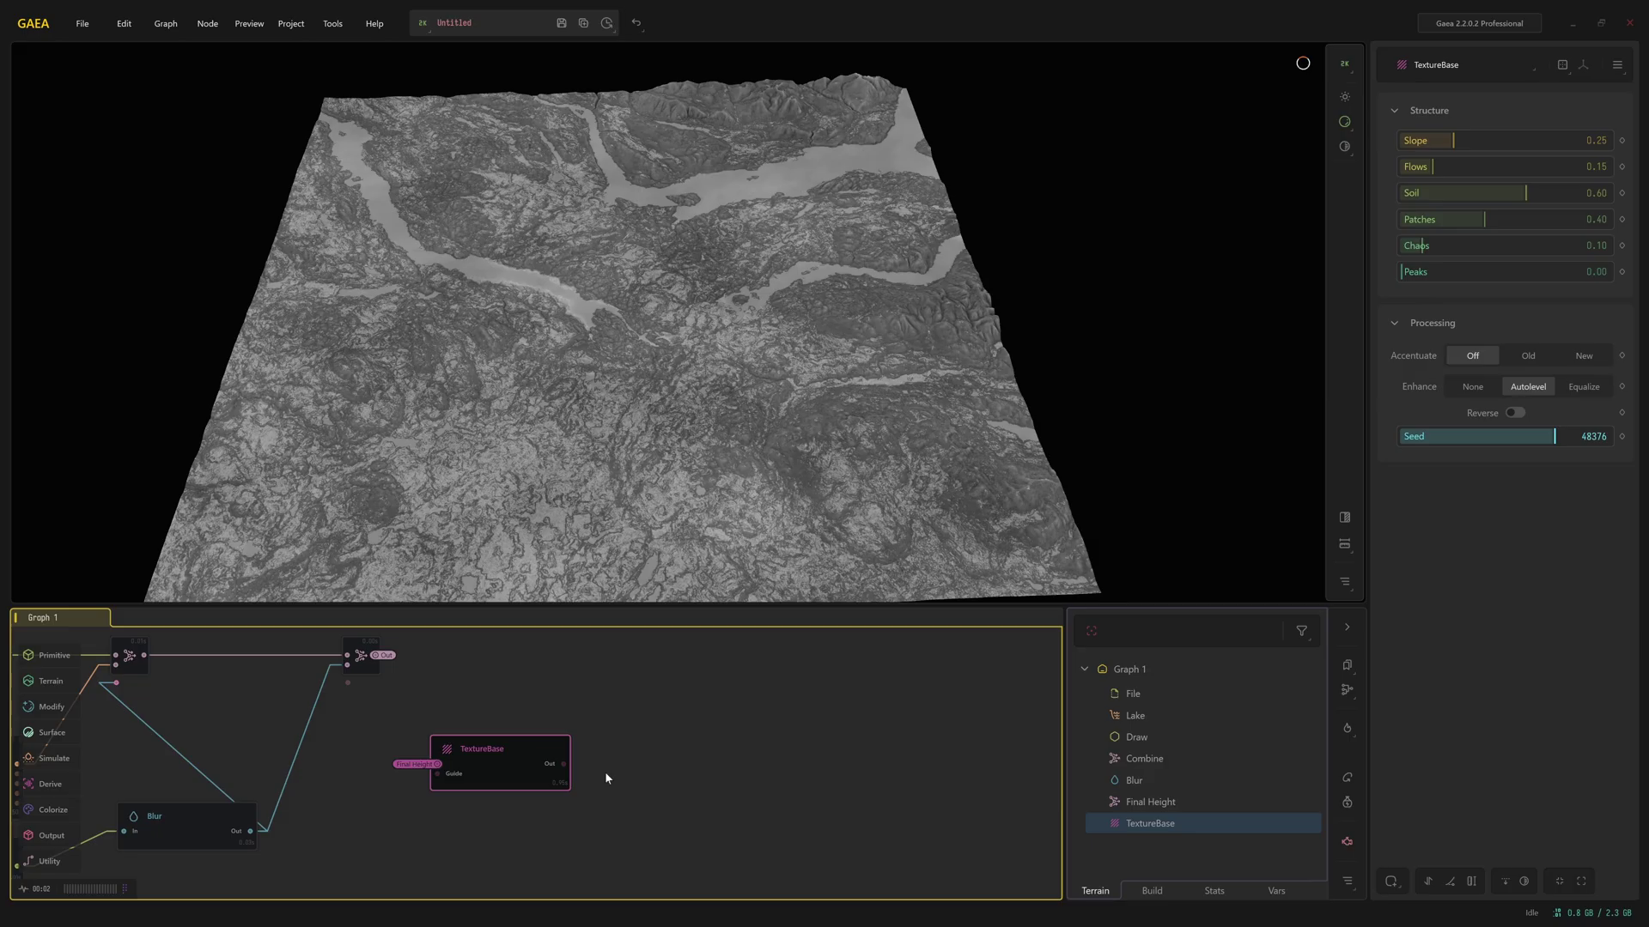
drag(563, 763, 724, 702)
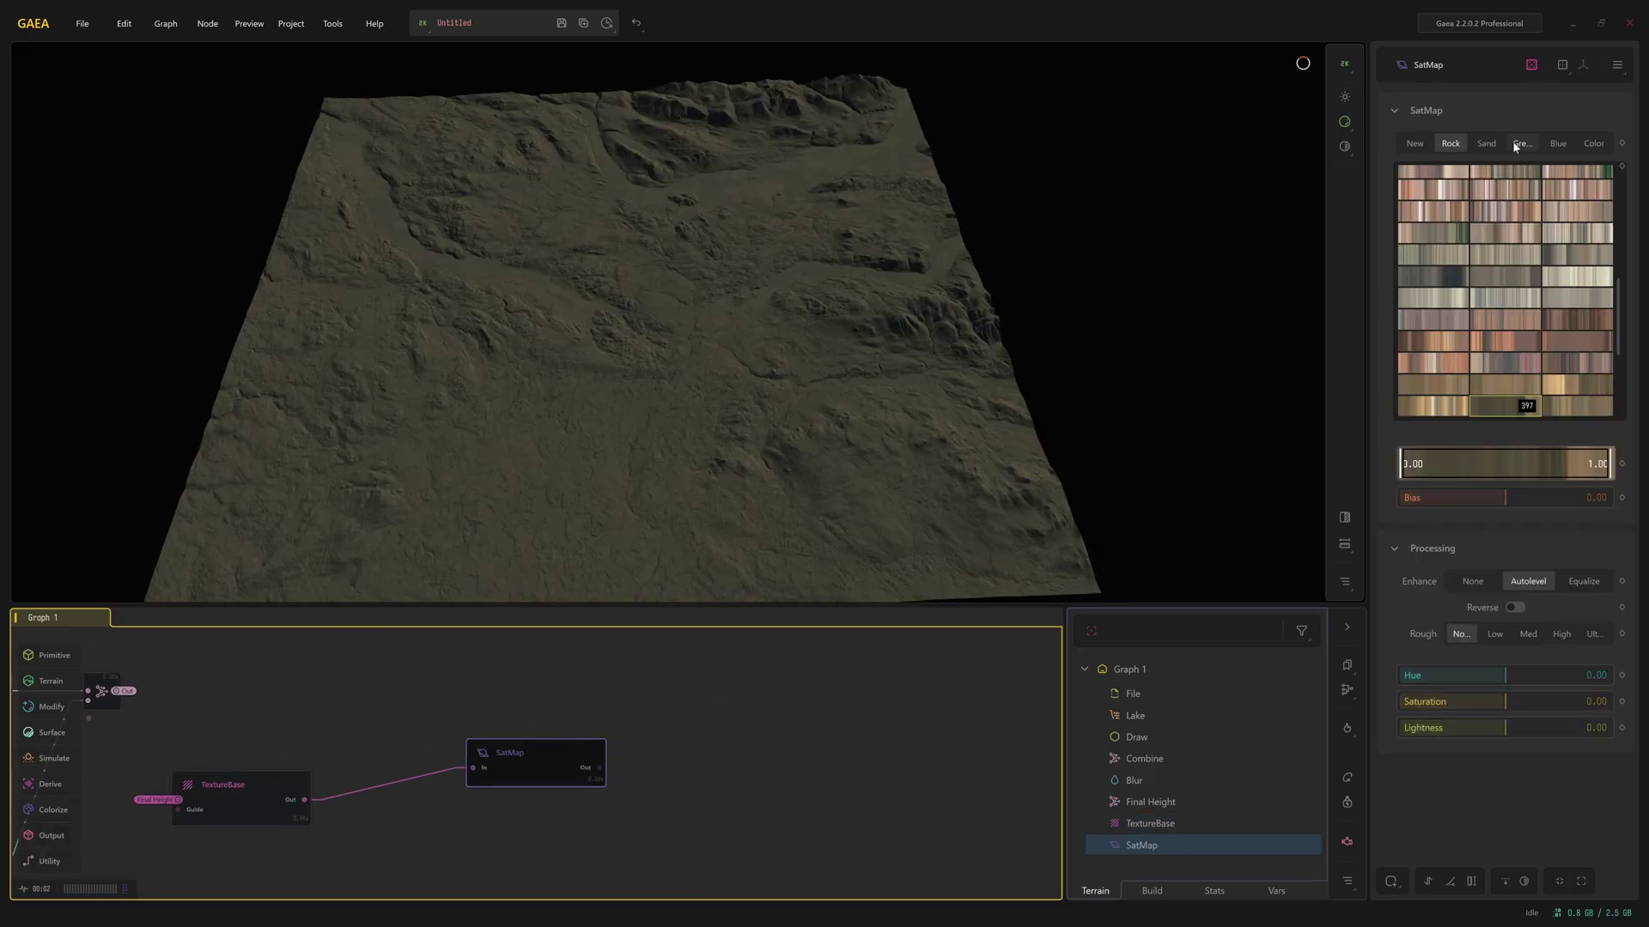
After trying Rock gradient 372, switch the SatMap to the green rock gradient 443.
click(1445, 232)
scroll(1445, 232, down, 4)
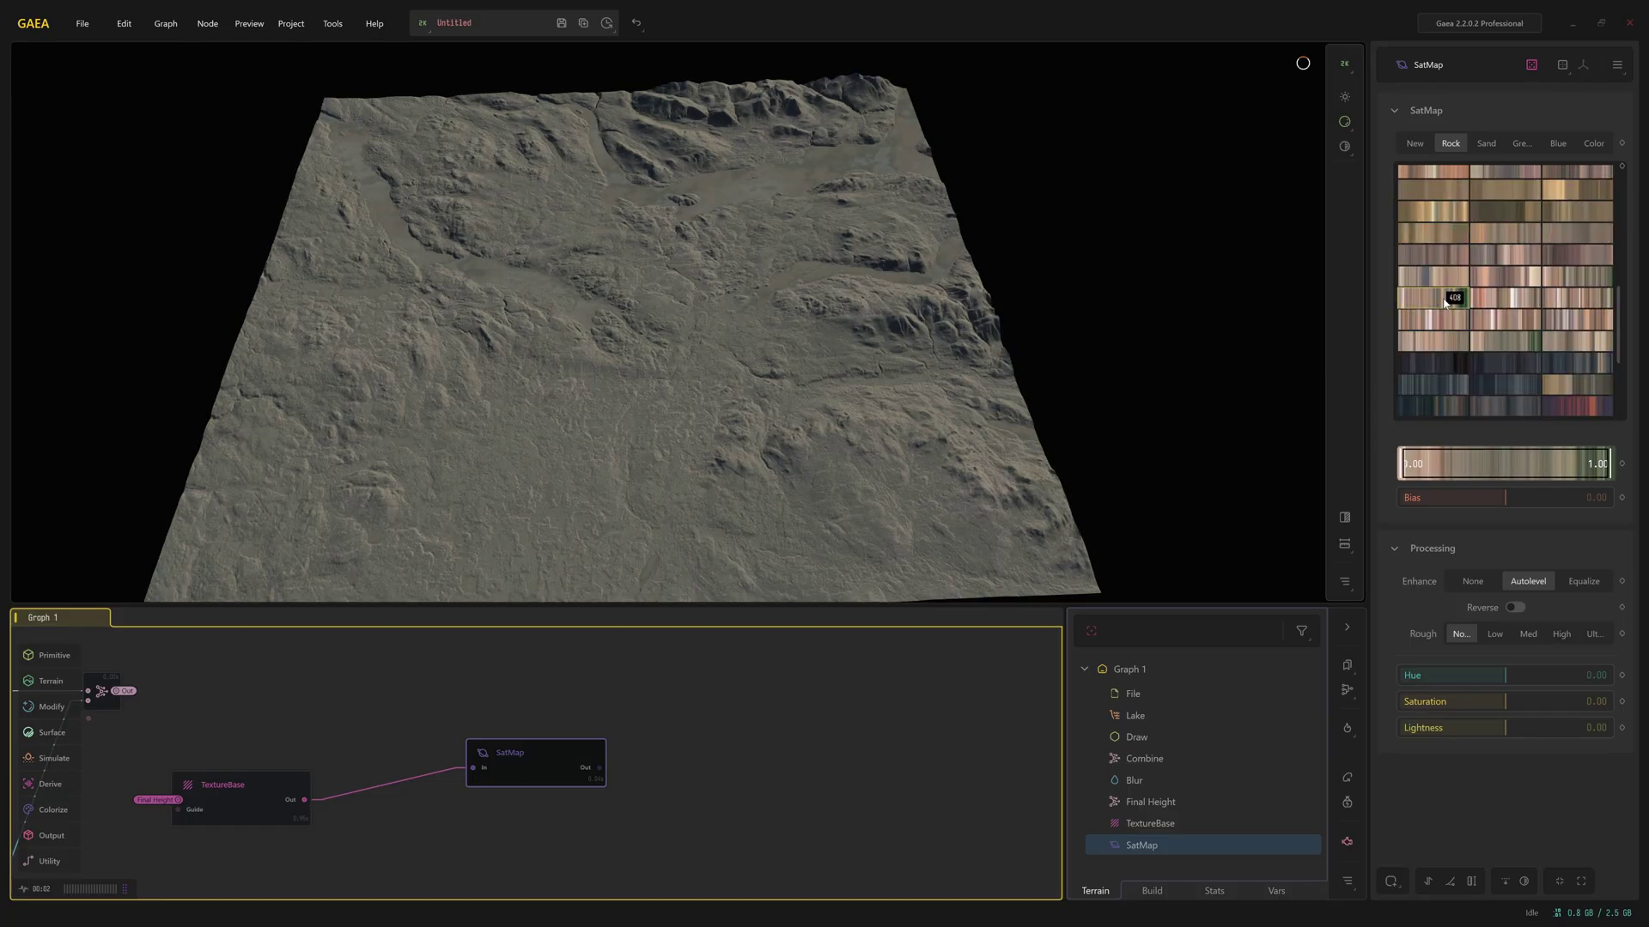
click(1567, 344)
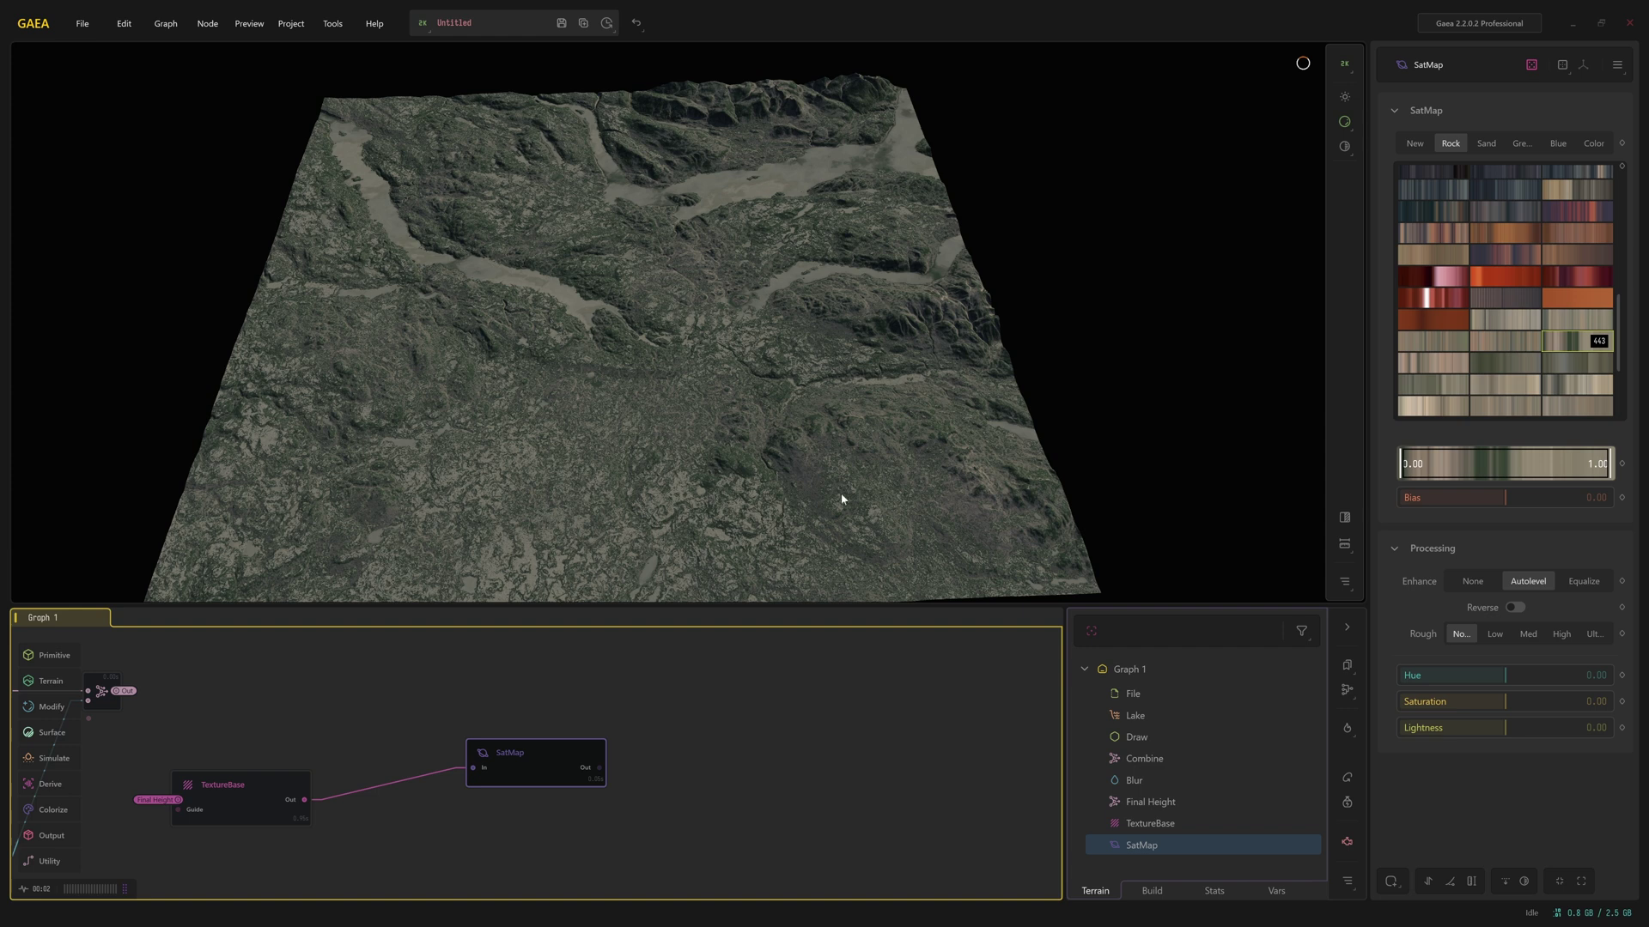
middle_drag(314, 801, 374, 786)
Branch a second SatMap node off TextureBase's output and move it up and left.
drag(424, 814, 548, 840)
text(satmap)
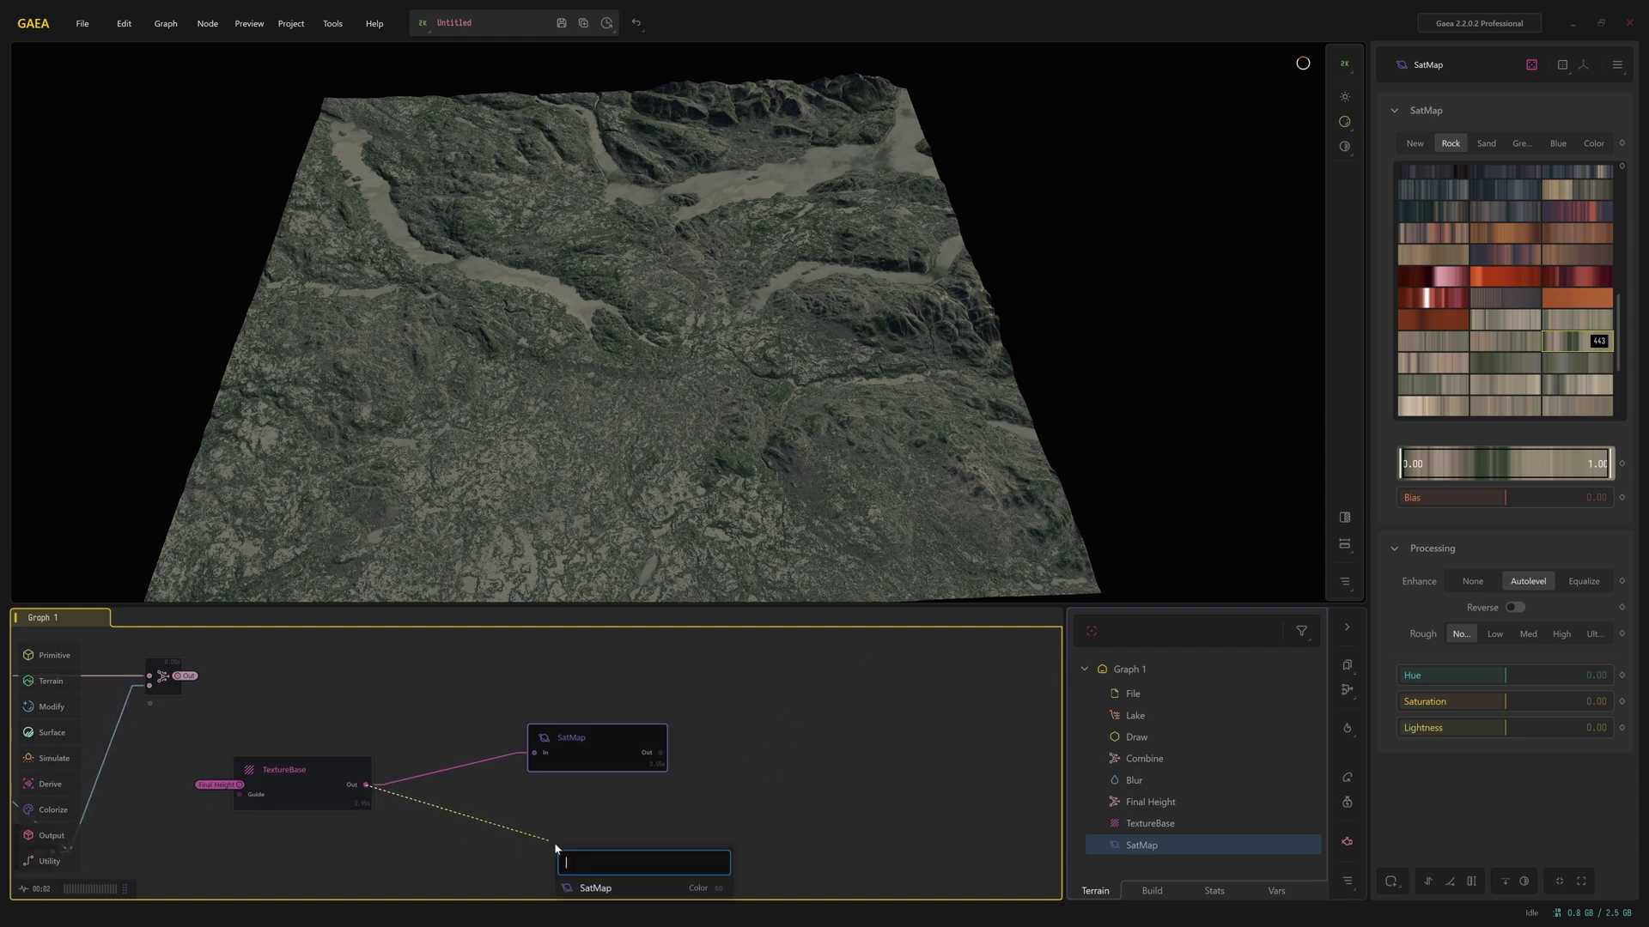
key(Return)
drag(494, 747, 467, 704)
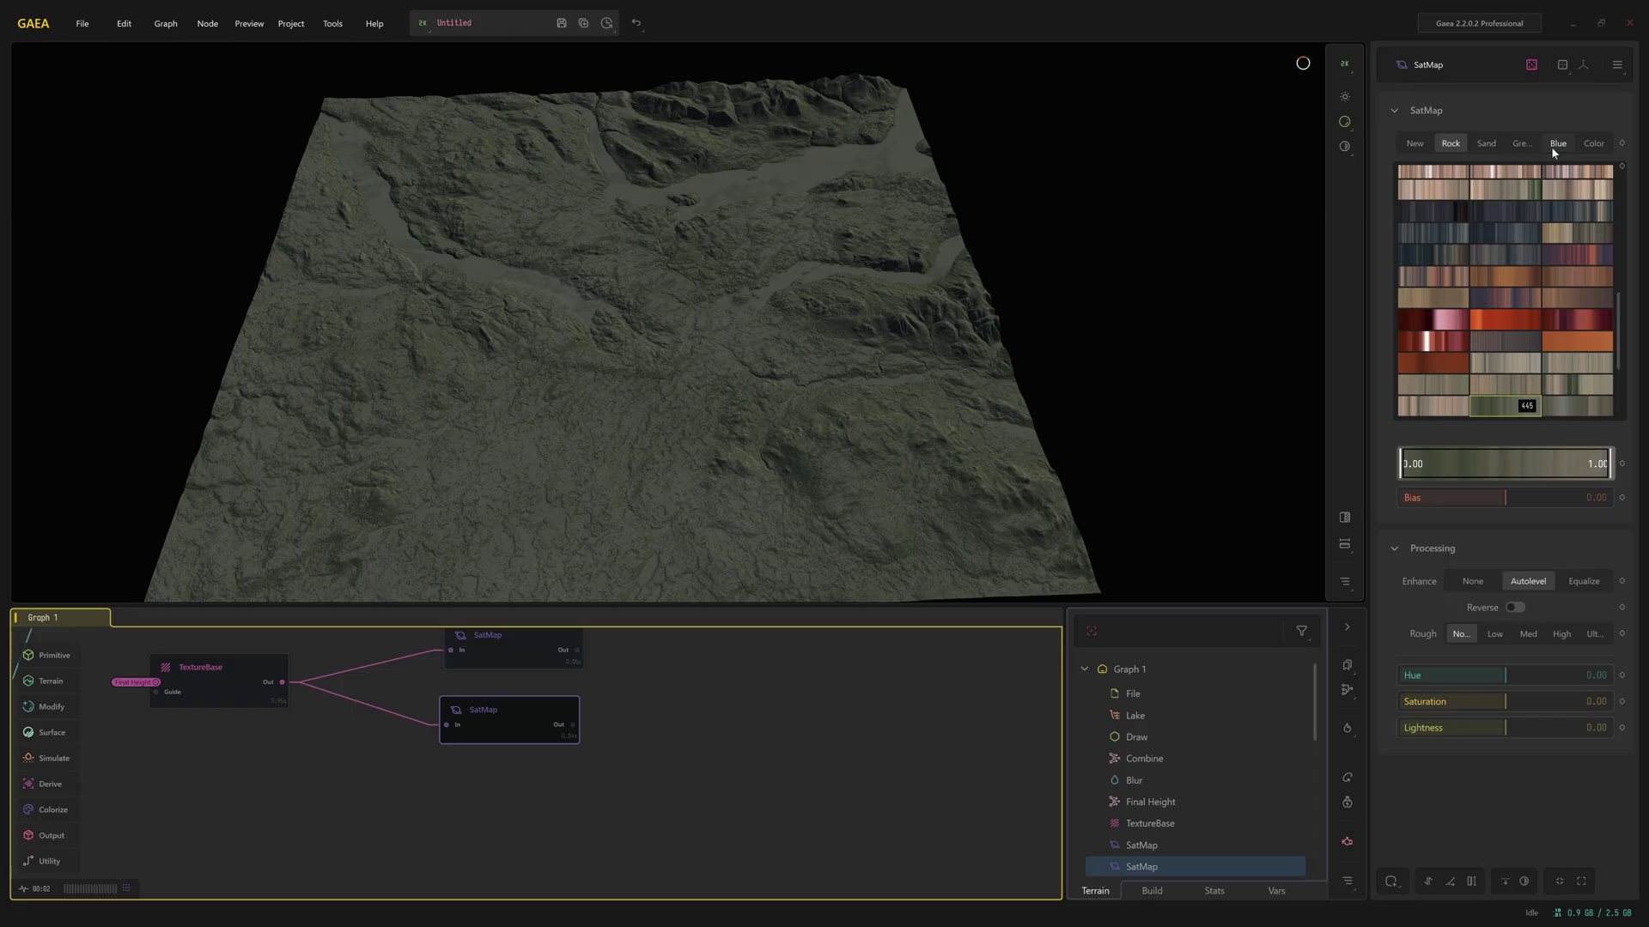
Give the new SatMap Blue gradient 018, after trying 007, 004 and 016.
click(1554, 145)
click(1510, 222)
click(1509, 198)
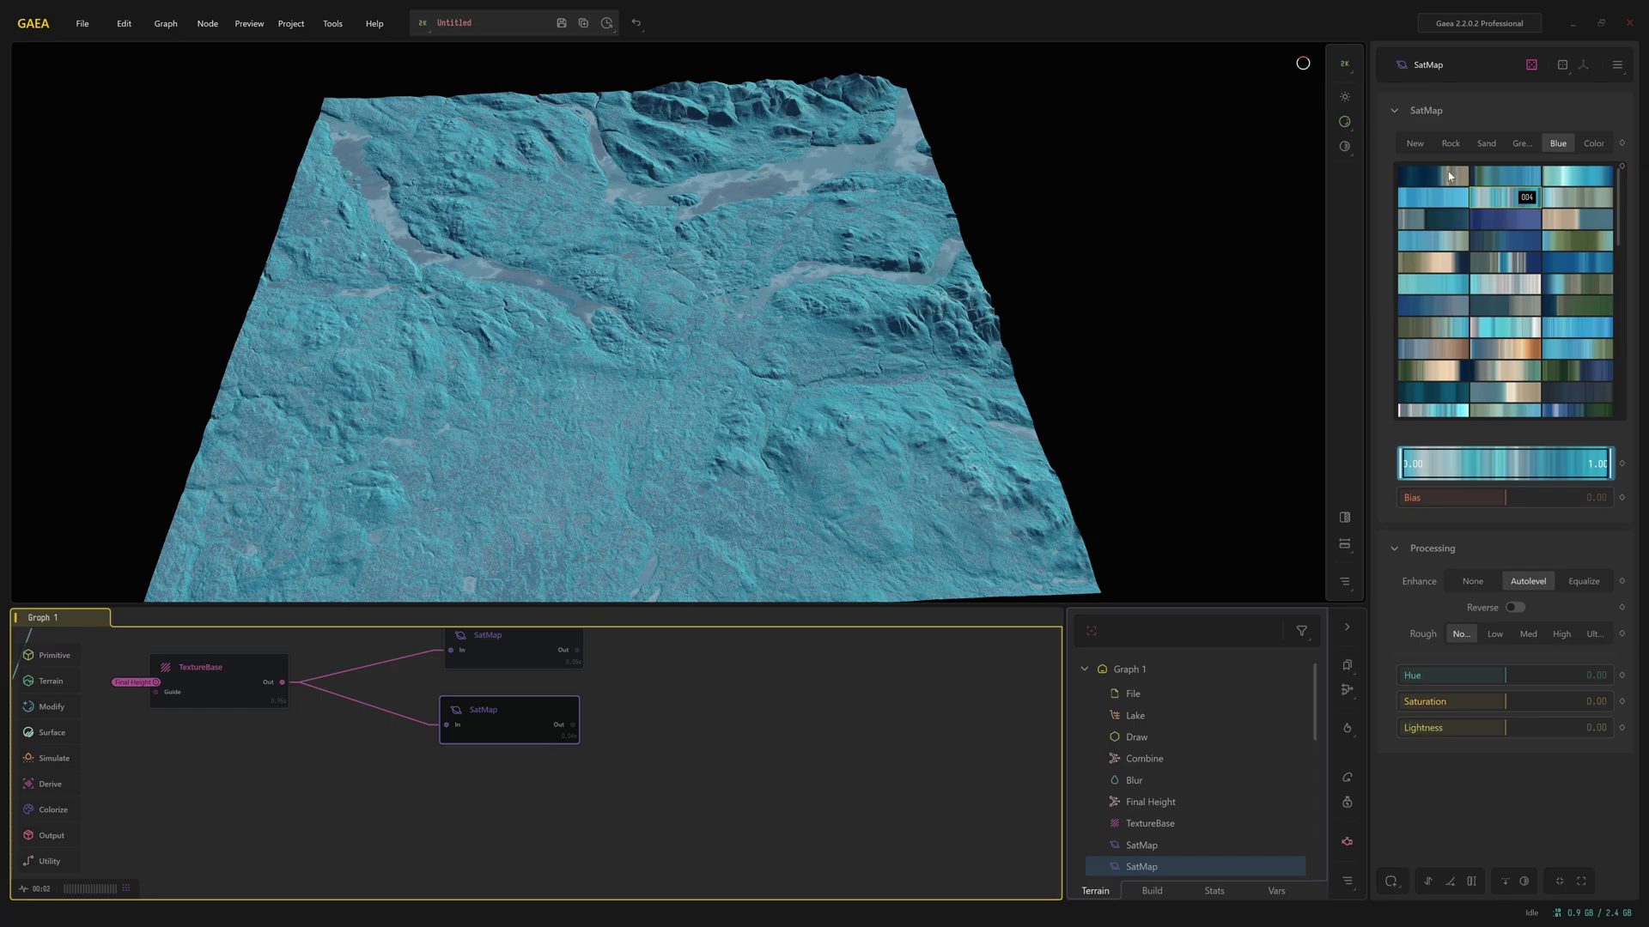
click(1507, 284)
click(1460, 313)
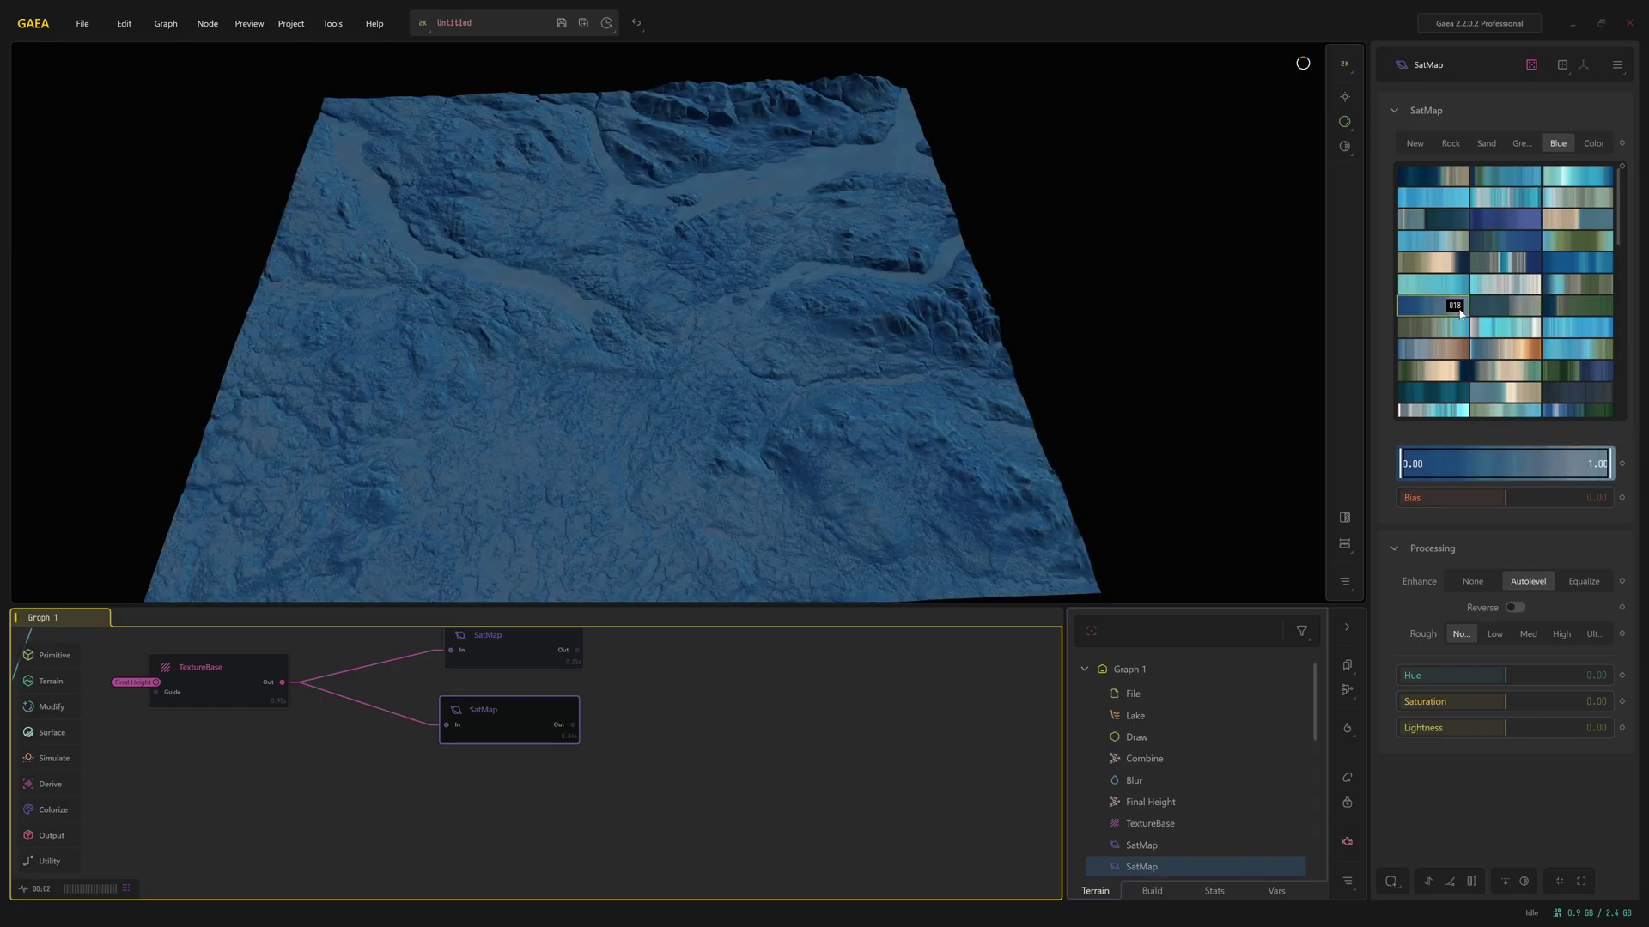
middle_drag(712, 699, 716, 719)
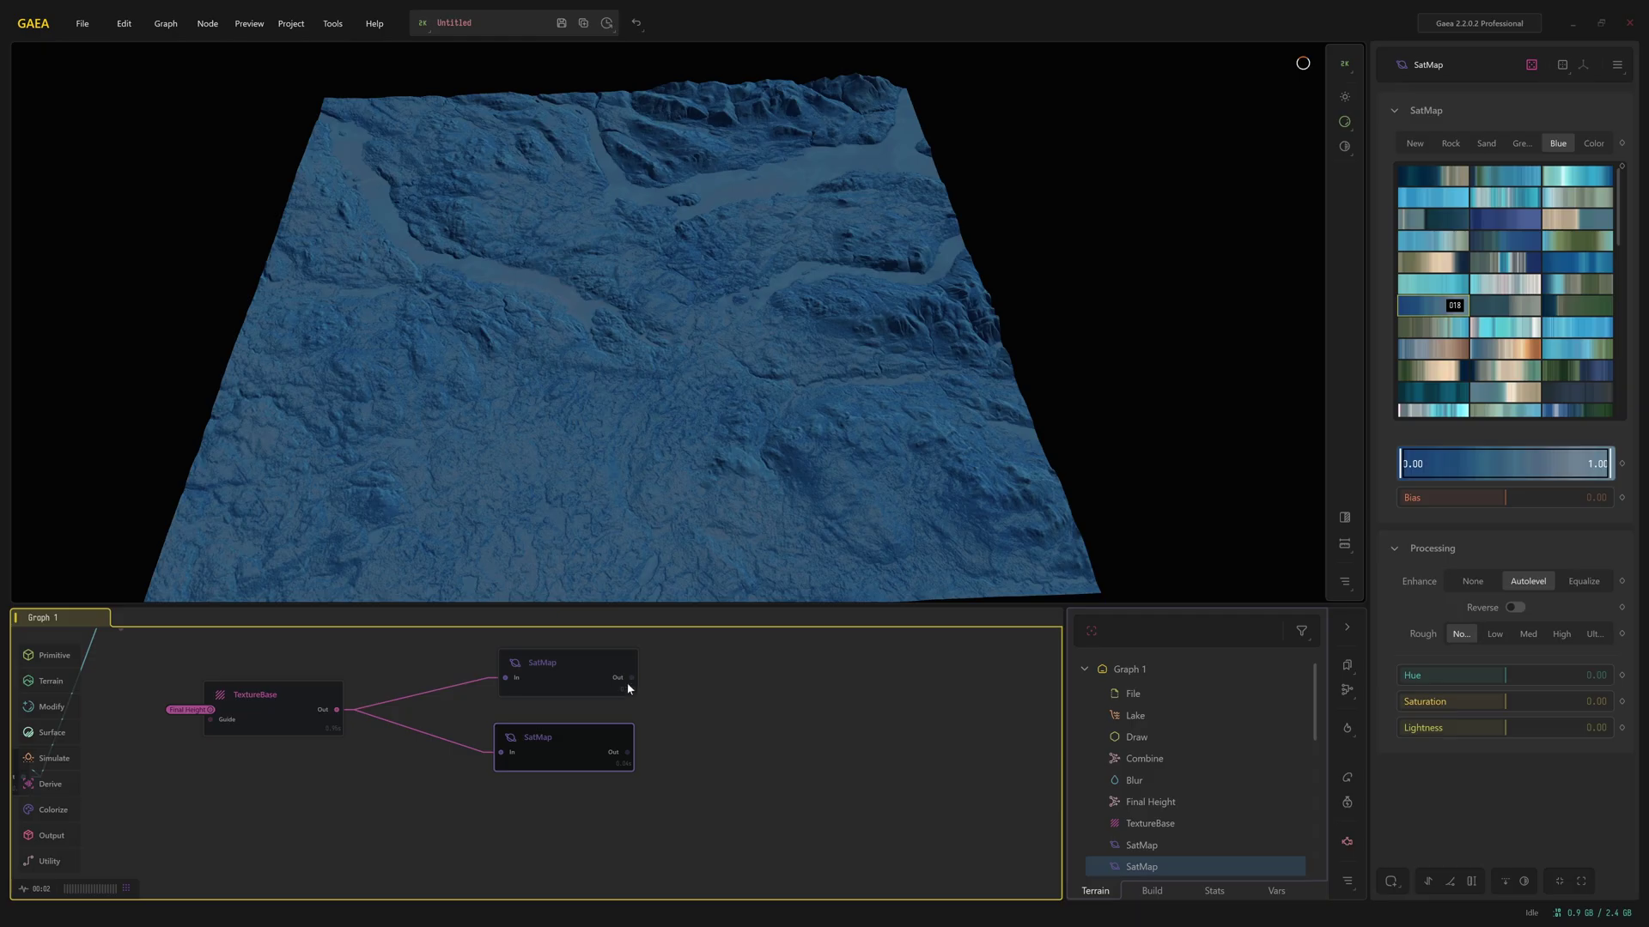
Join both SatMap outputs in a Combine node and raise its Ratio from 0.50 to 1.00.
drag(631, 678, 630, 751)
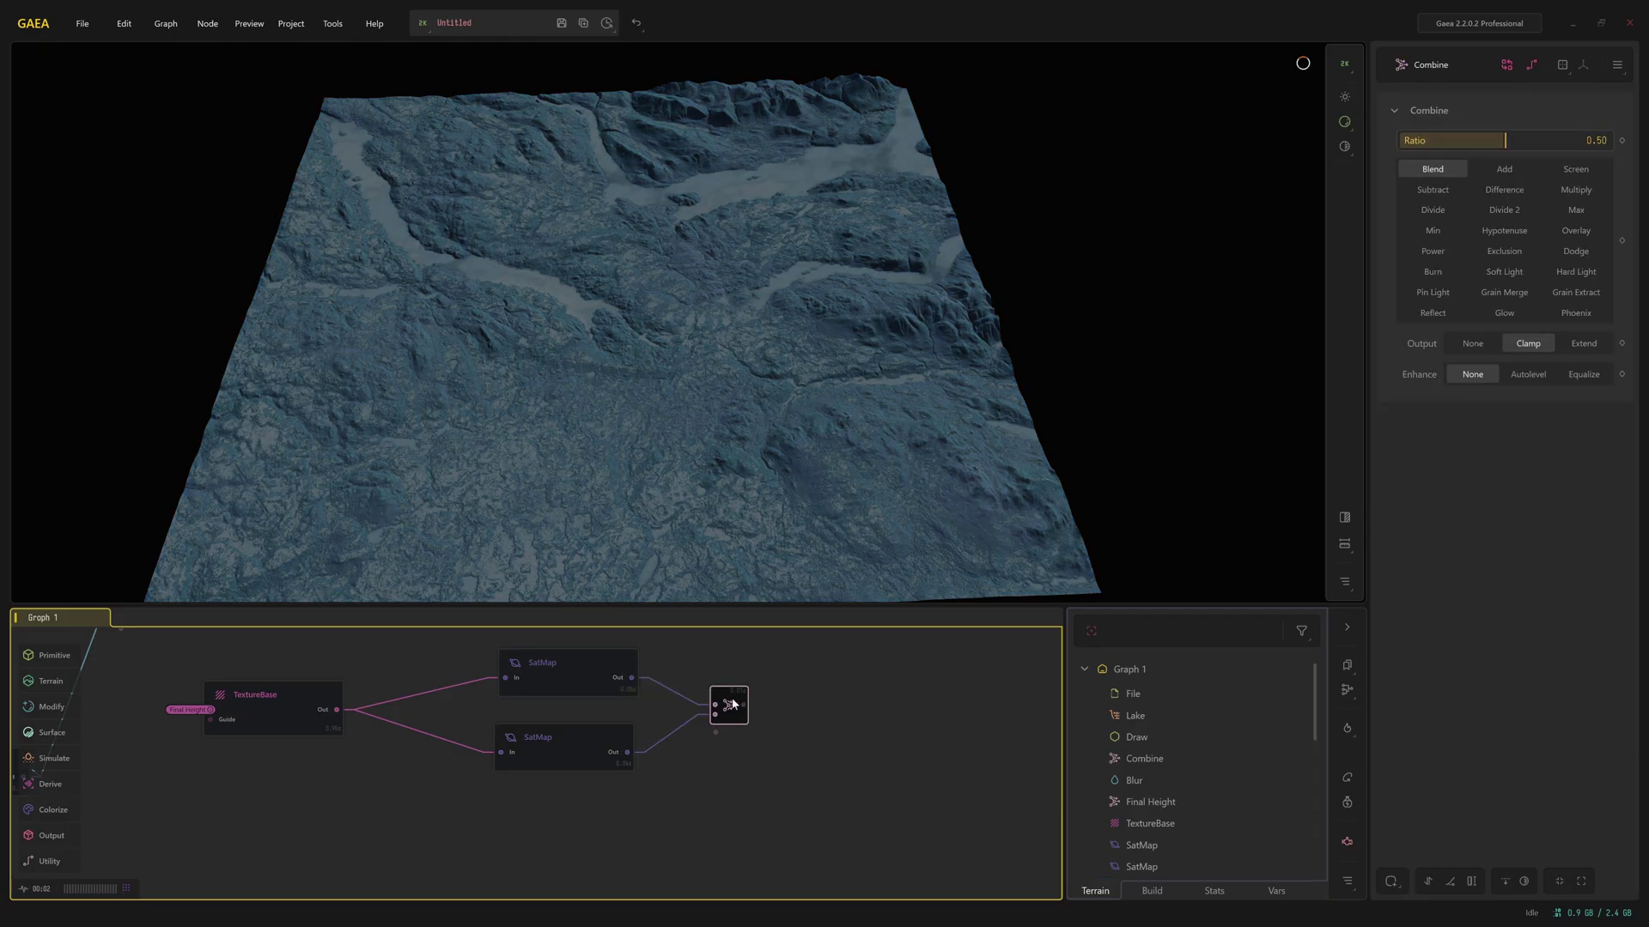
middle_drag(743, 750, 838, 772)
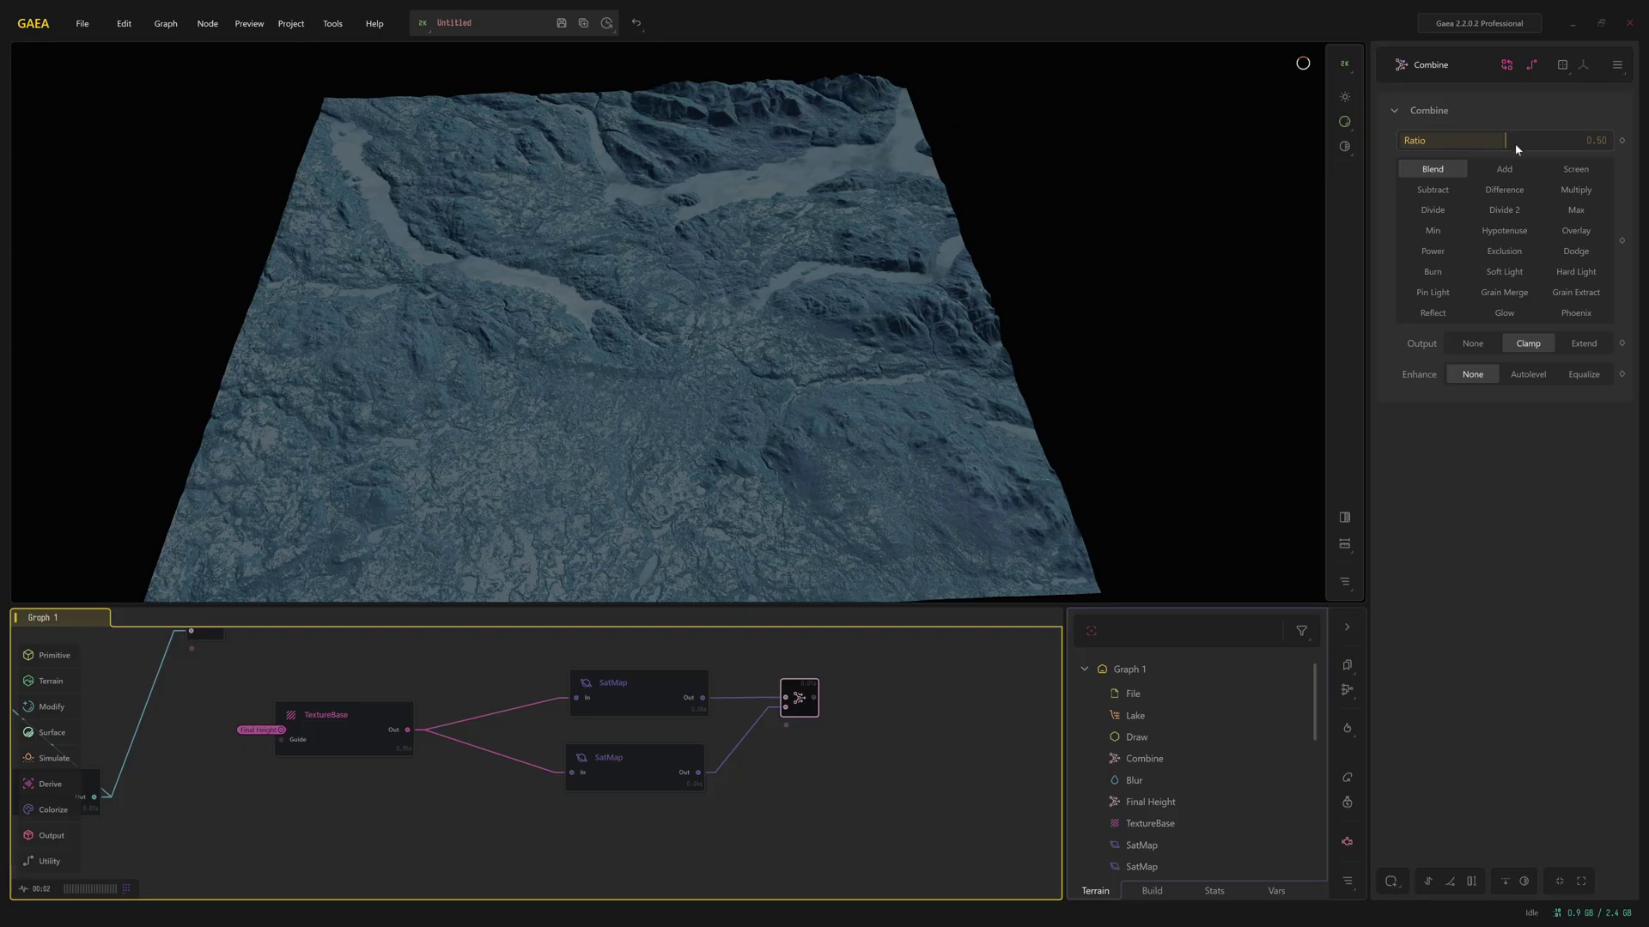
drag(1505, 142, 1608, 146)
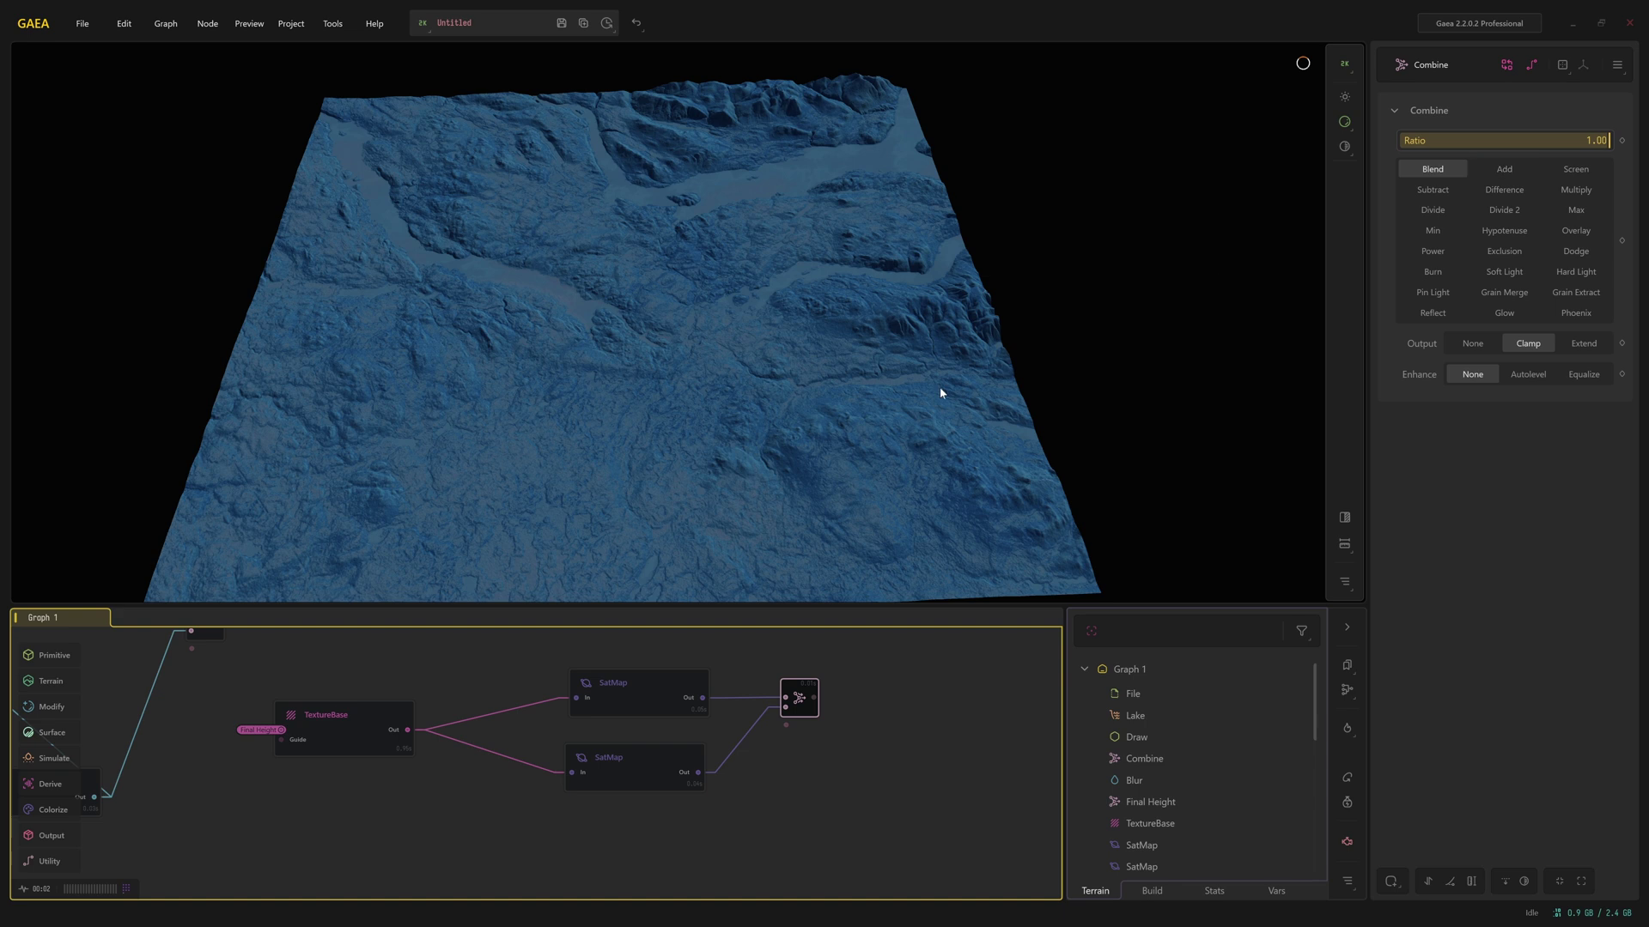
Compare the blue and green SatMap results, then bring the Blur and upper nodes into view.
click(629, 760)
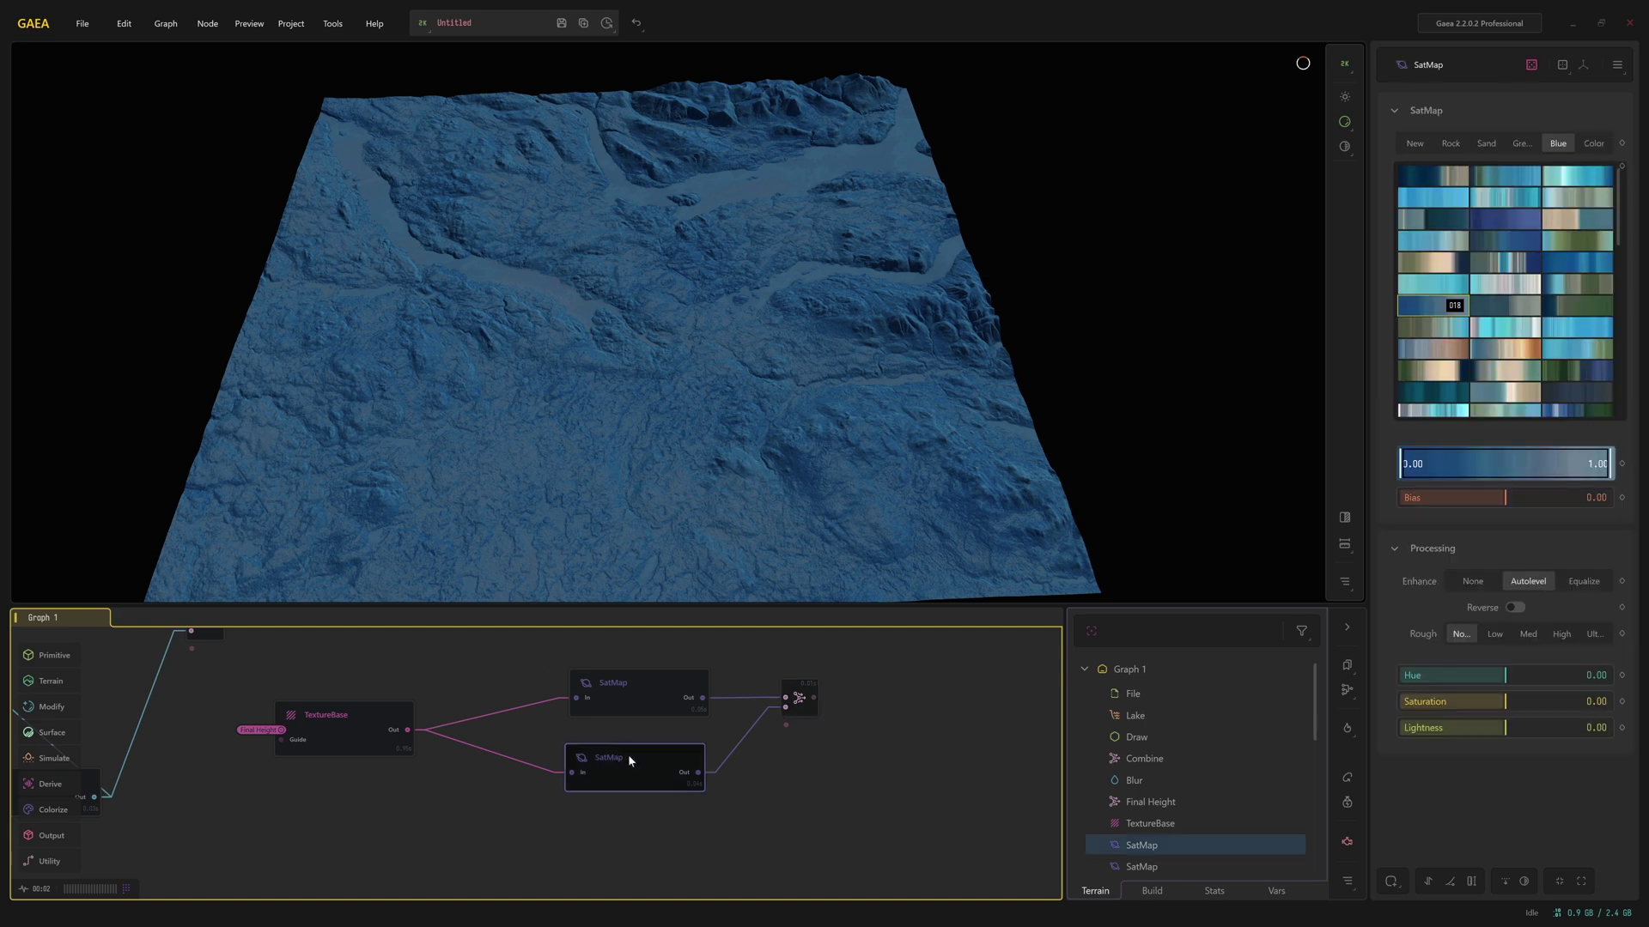
click(612, 706)
click(620, 785)
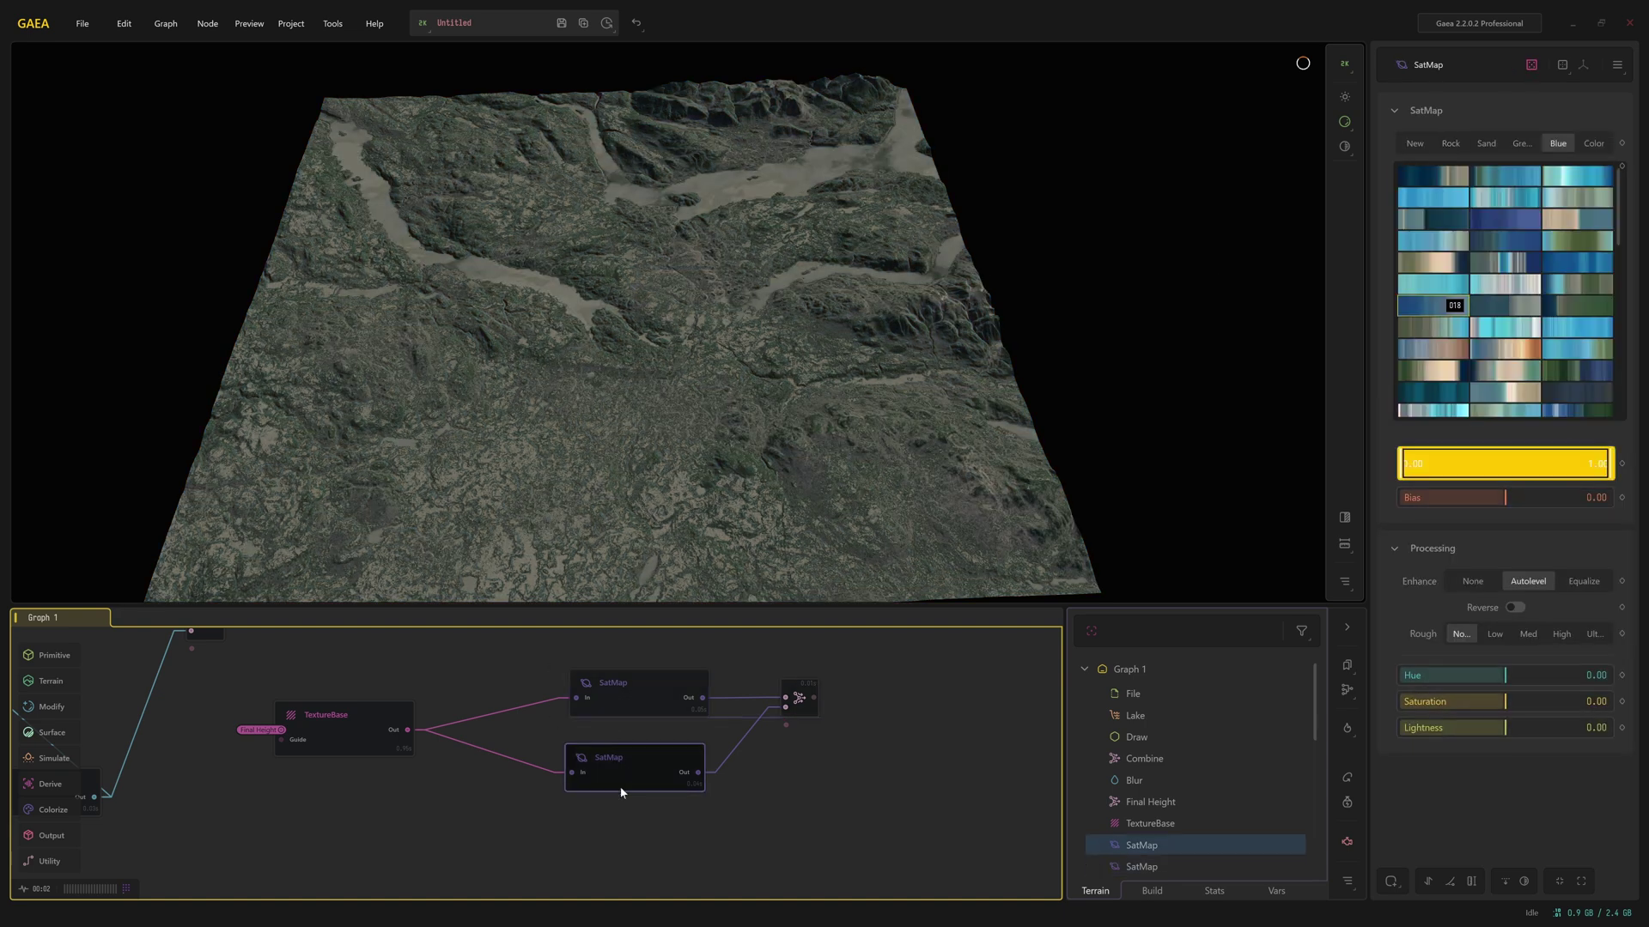
middle_drag(777, 773, 888, 789)
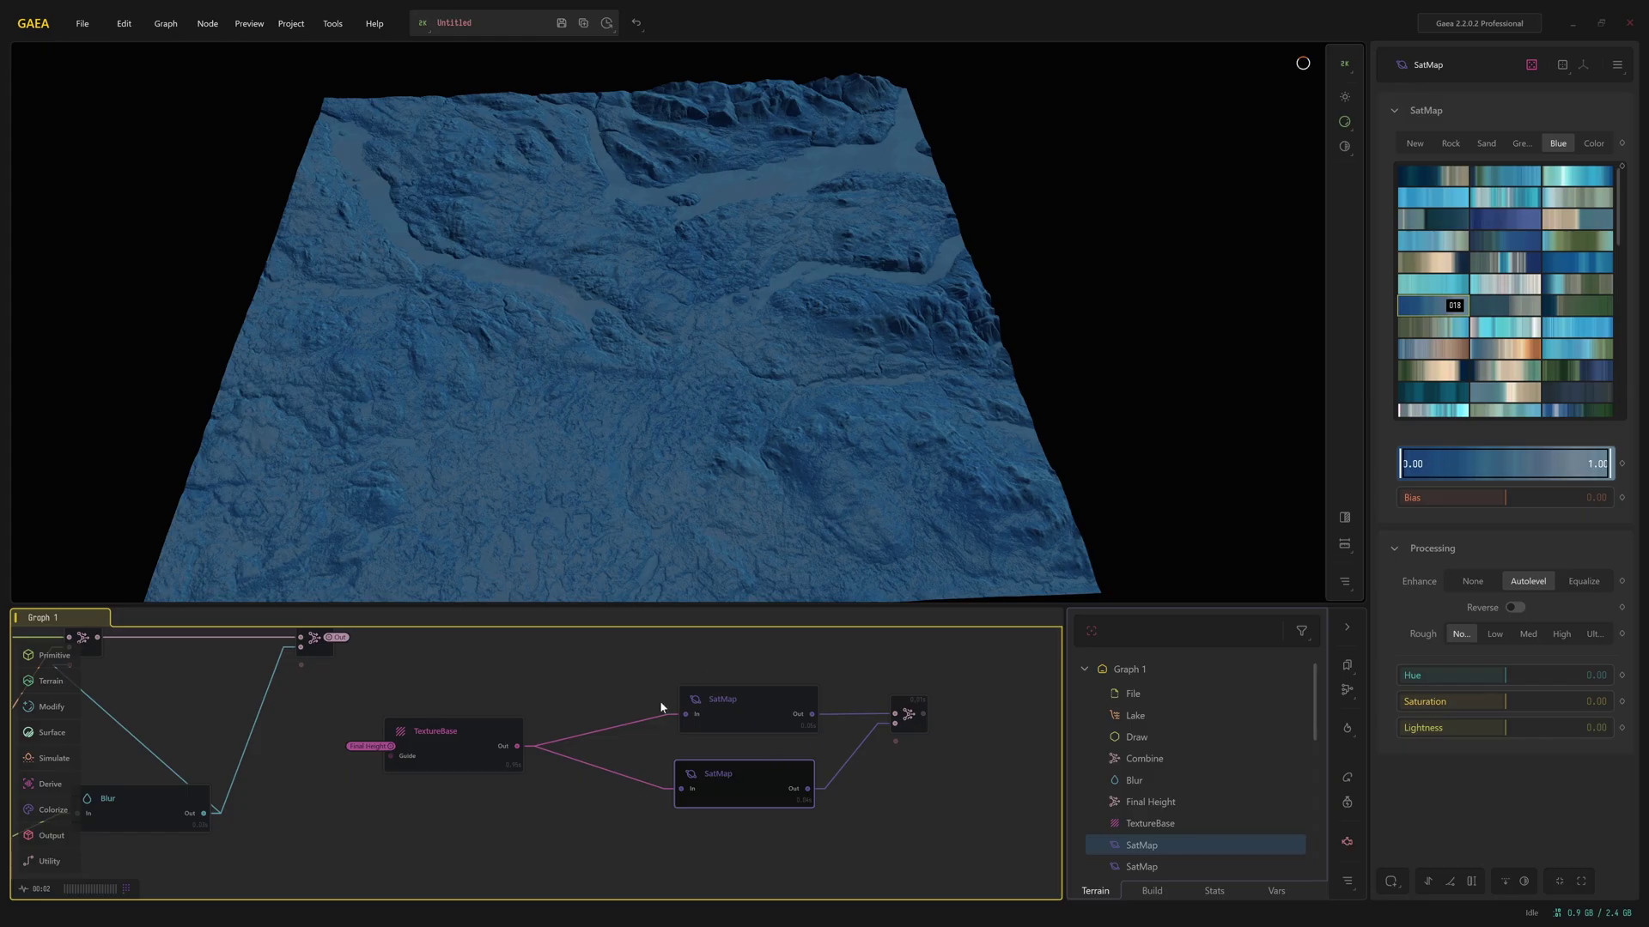
Select the final Combine node, then zoom in and select the Lake node to preview its water.
scroll(585, 735, down, 1)
middle_drag(229, 754, 400, 758)
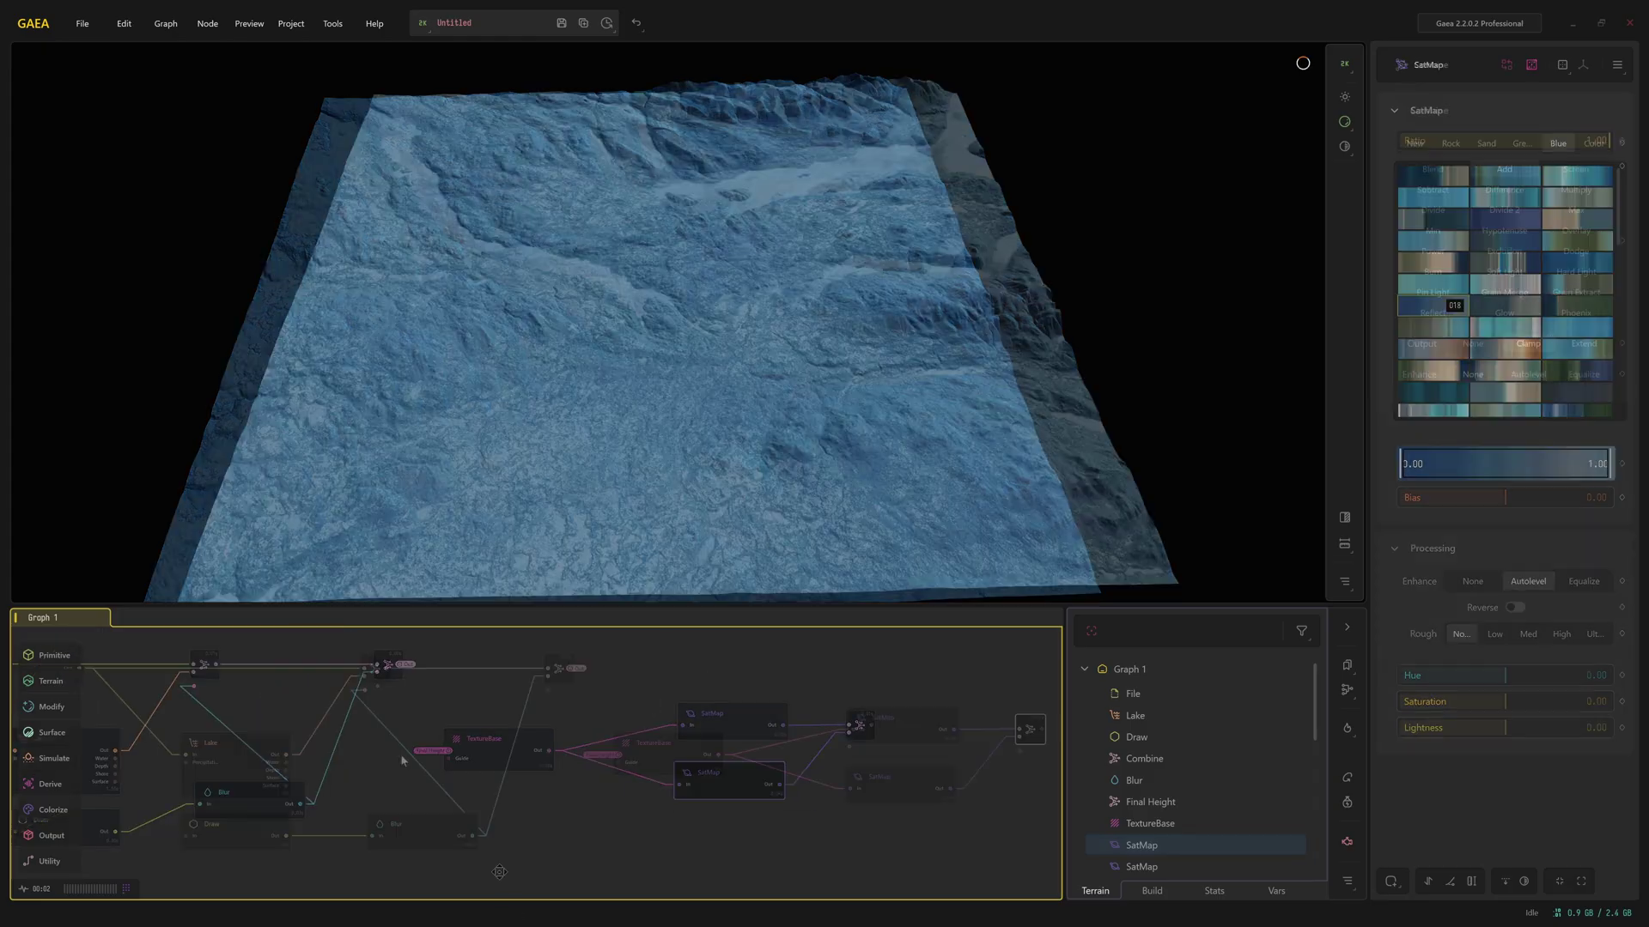
click(401, 760)
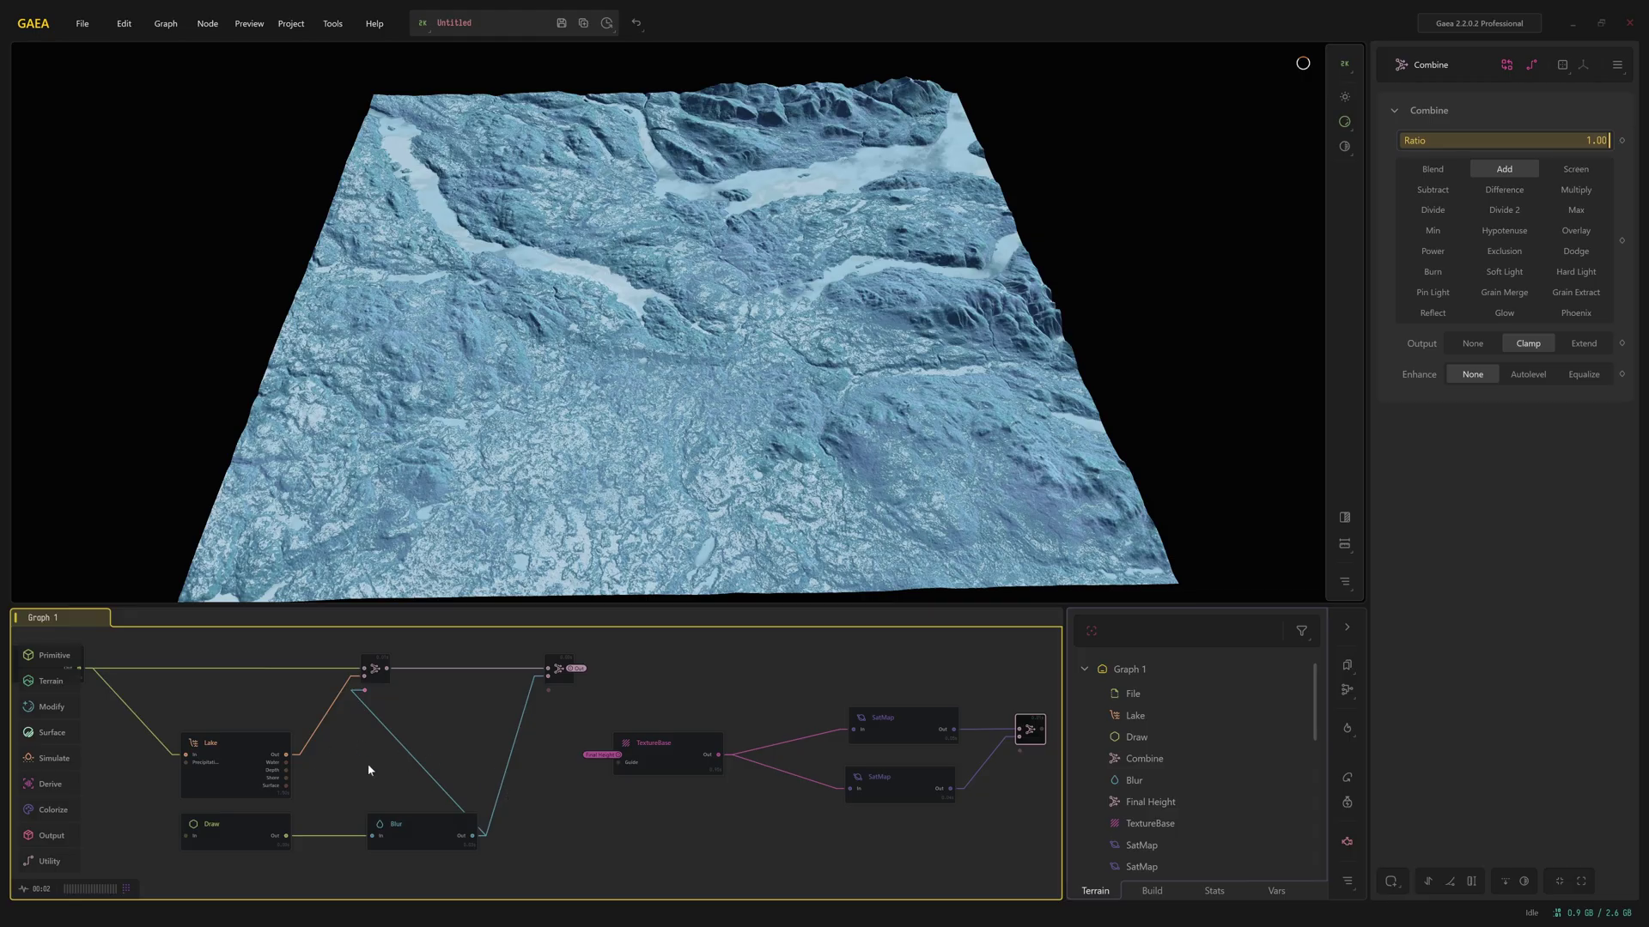
scroll(368, 763, up, 2)
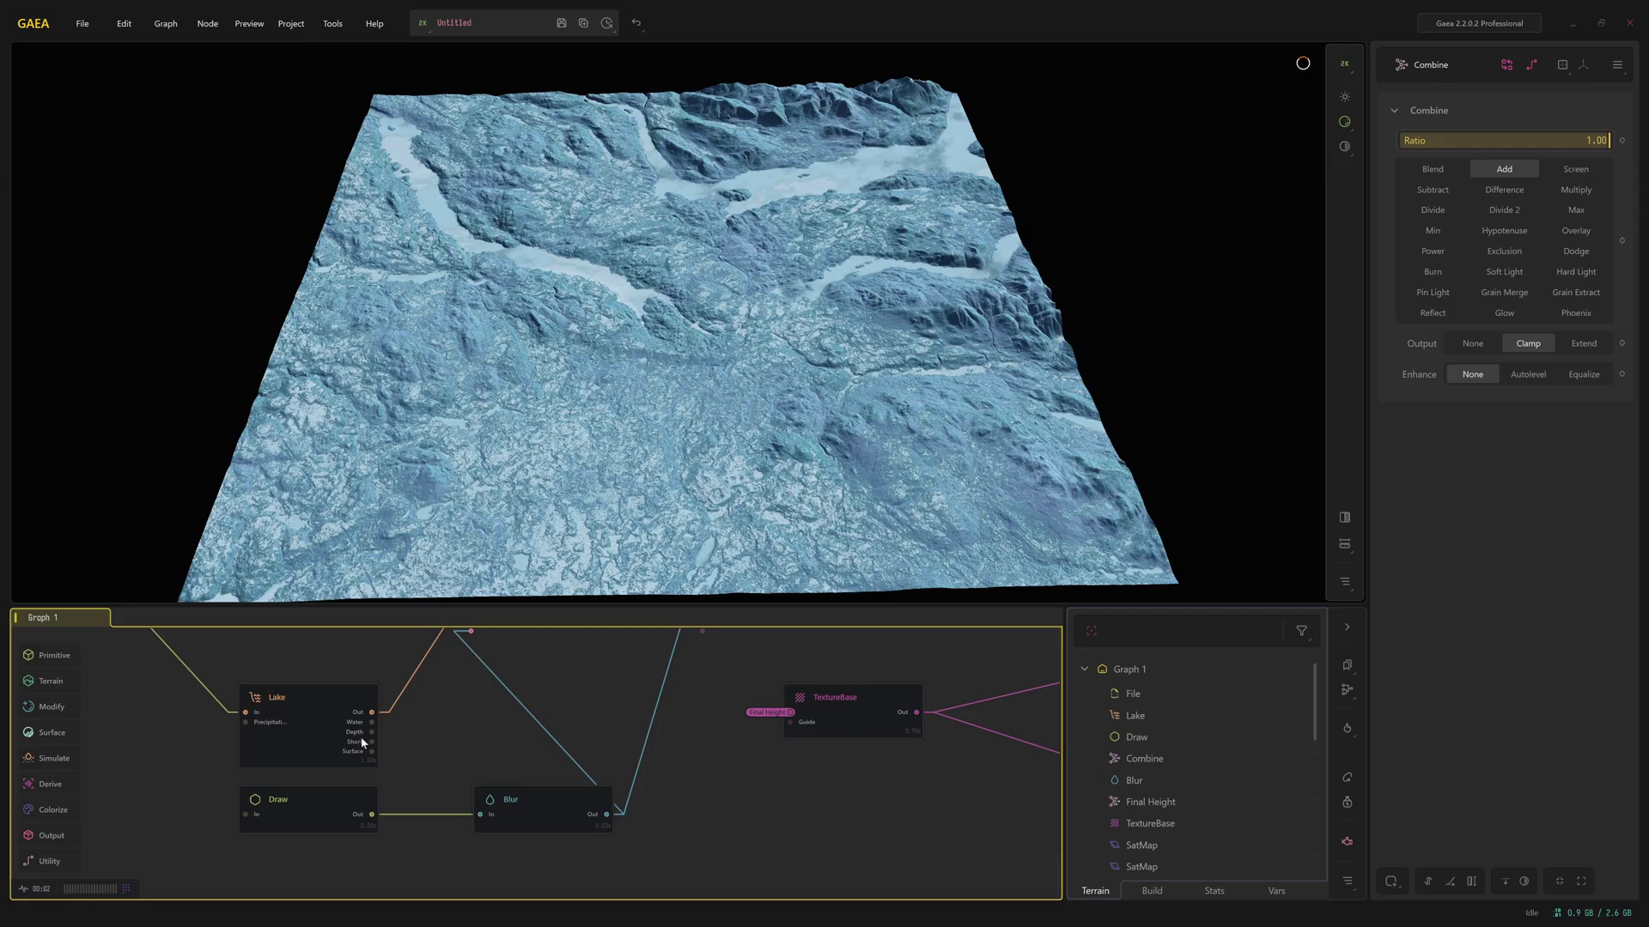
click(355, 742)
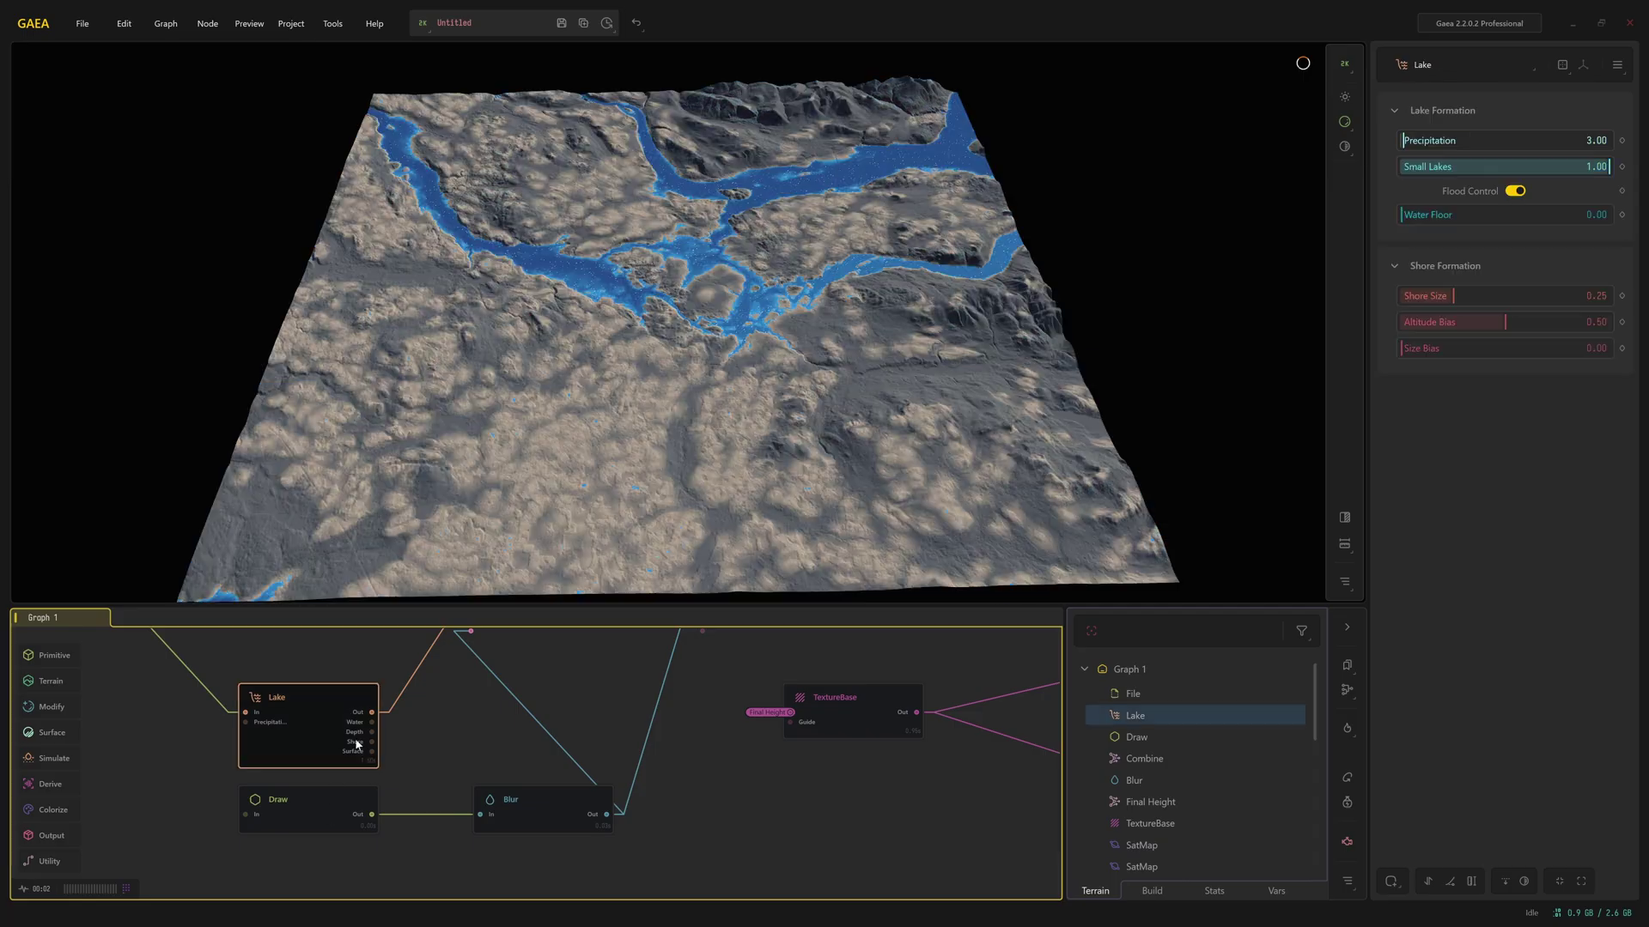
Open a locked 2D preview of the Lake node showing its Water output.
right_click(299, 744)
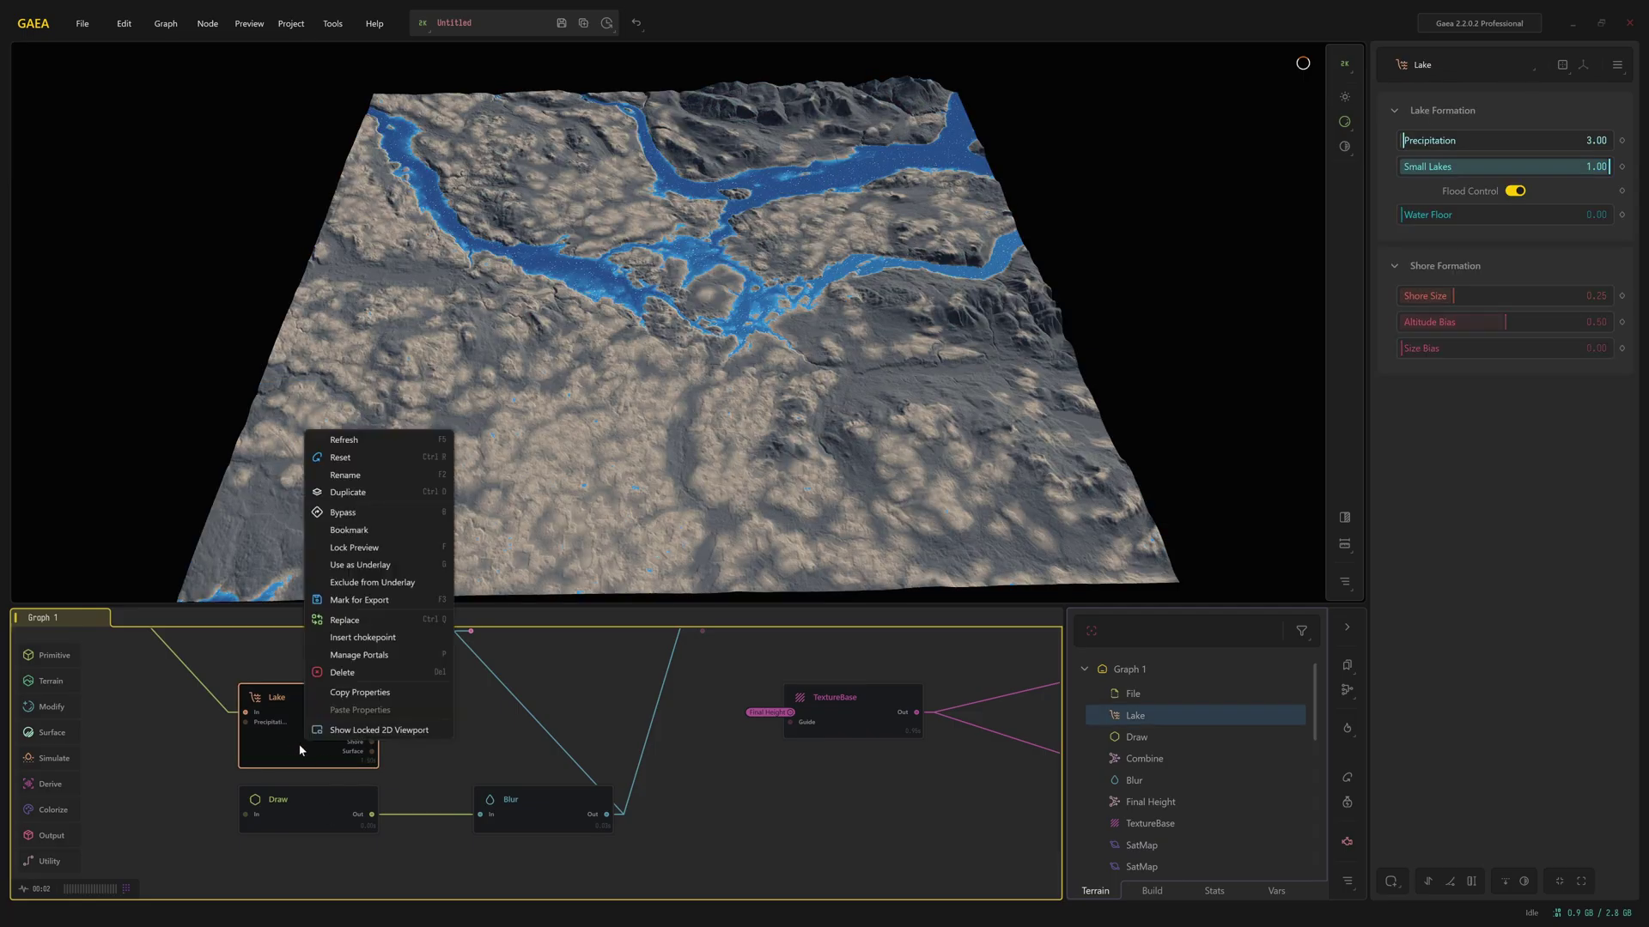
click(378, 729)
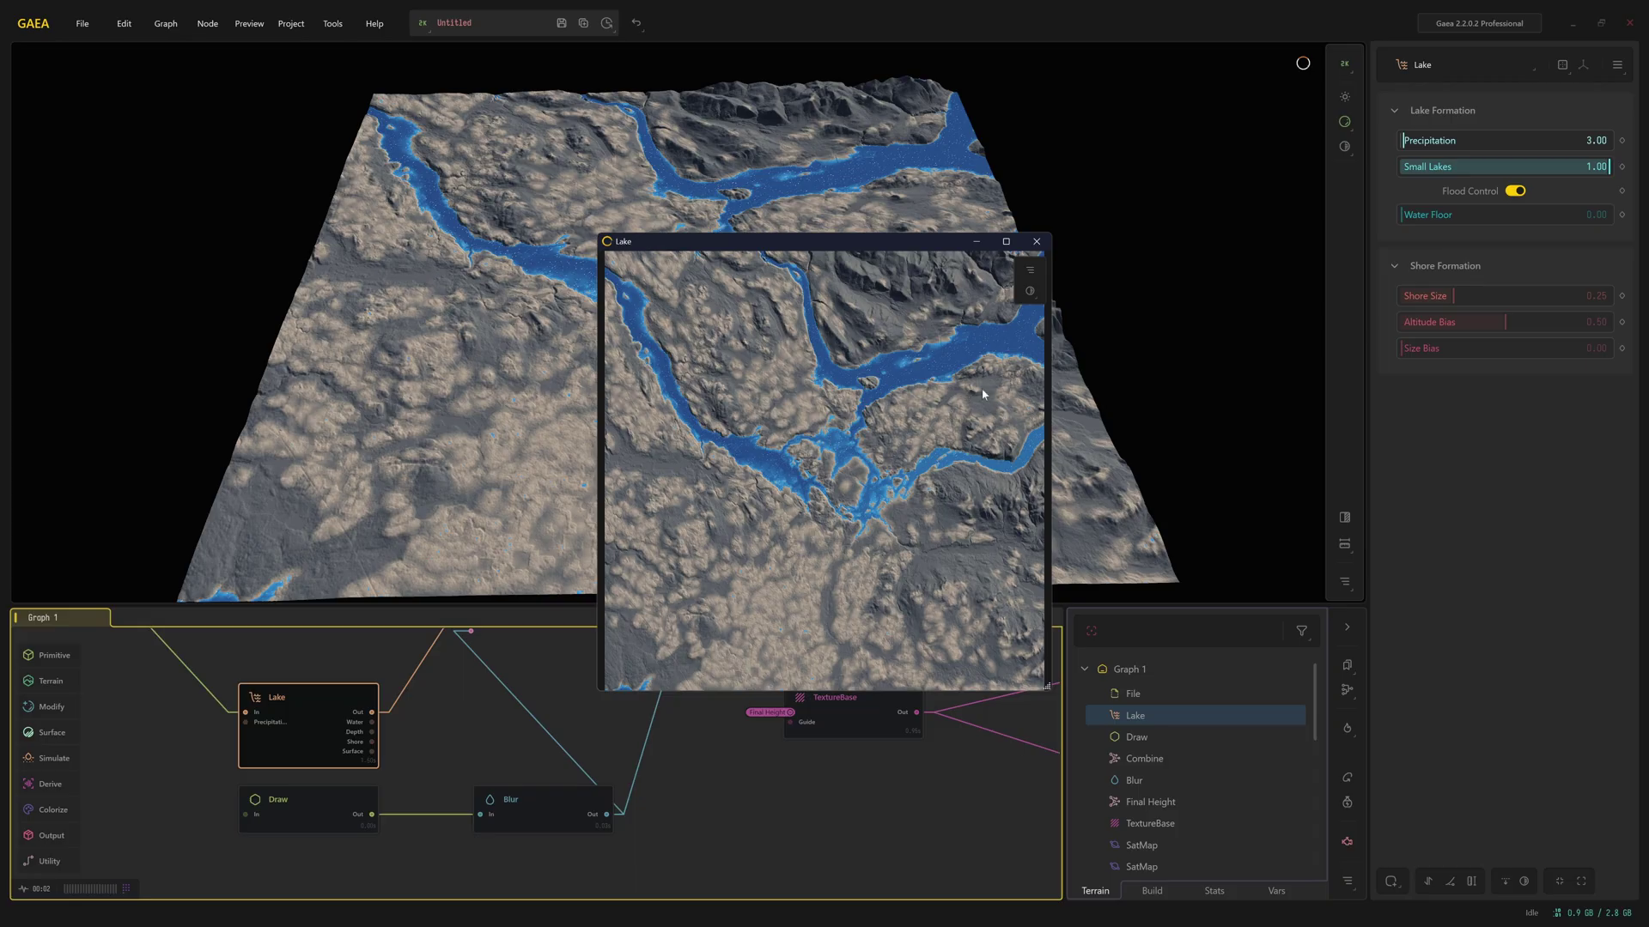
click(1031, 273)
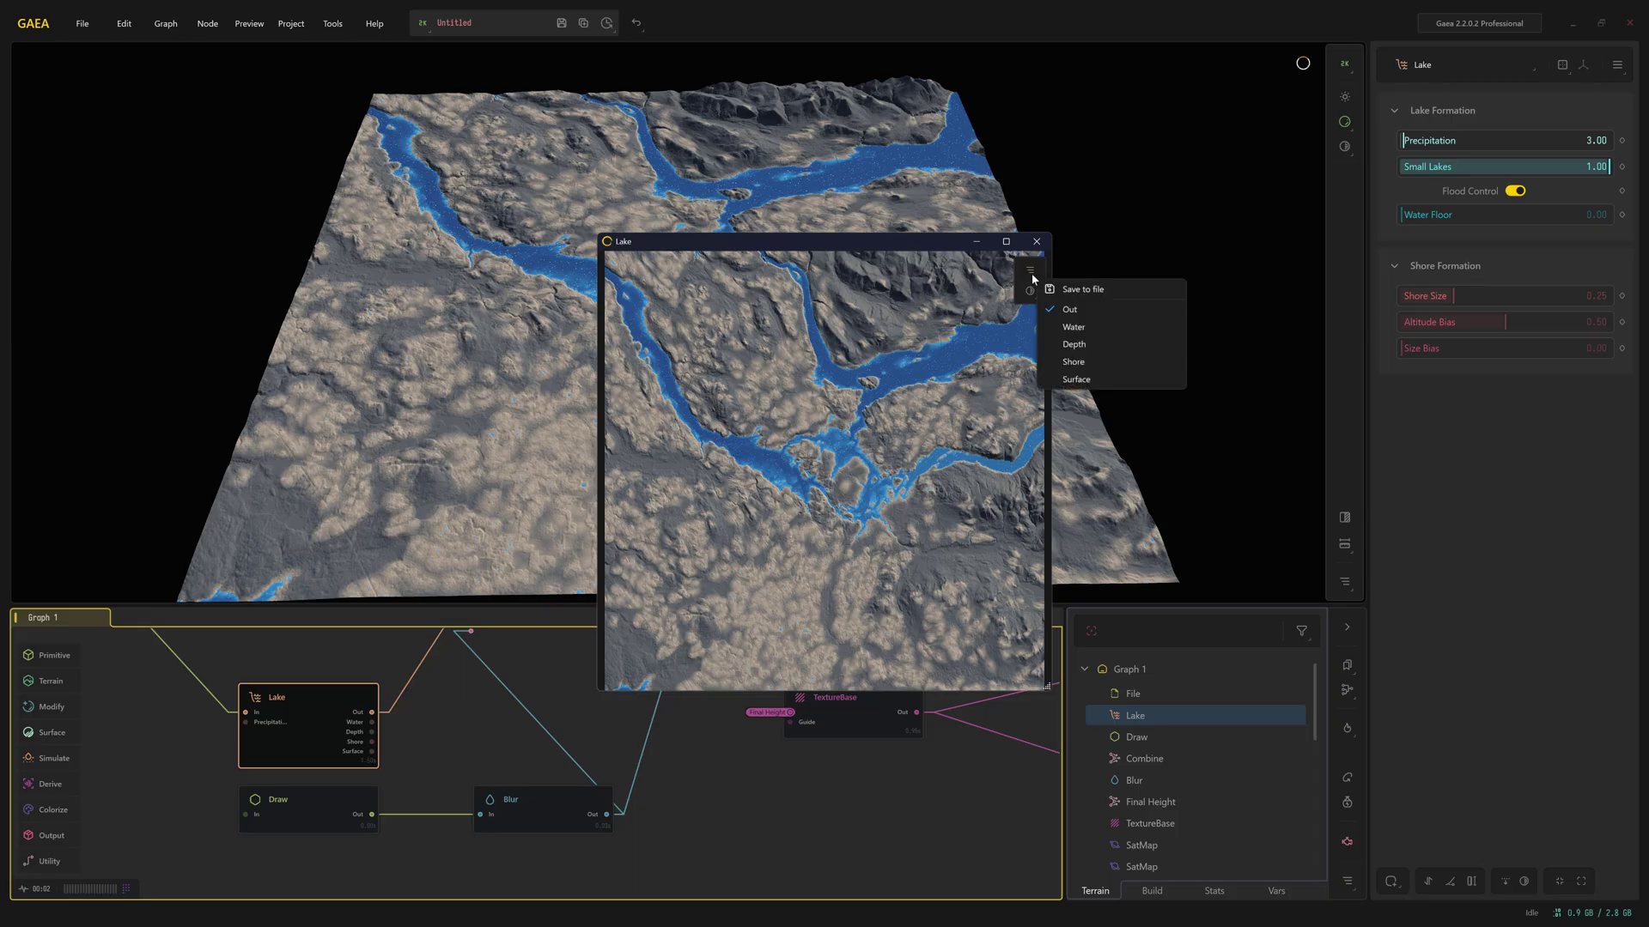
click(1074, 327)
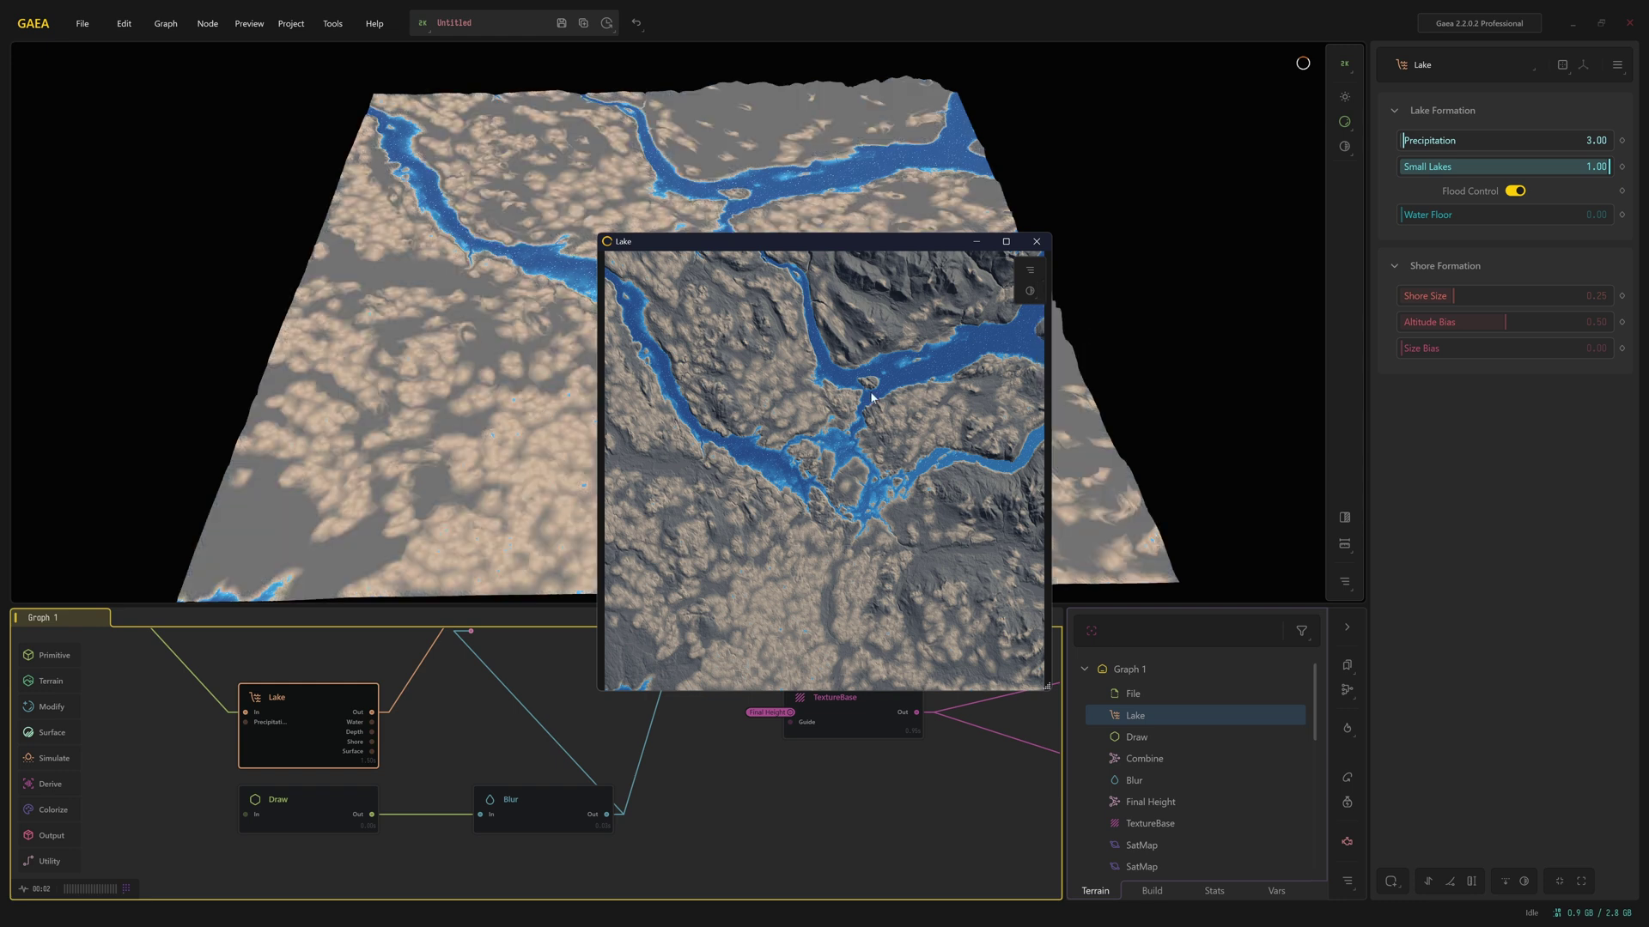
Switch the Lake preview back to the Out result and close the floating window.
click(1030, 272)
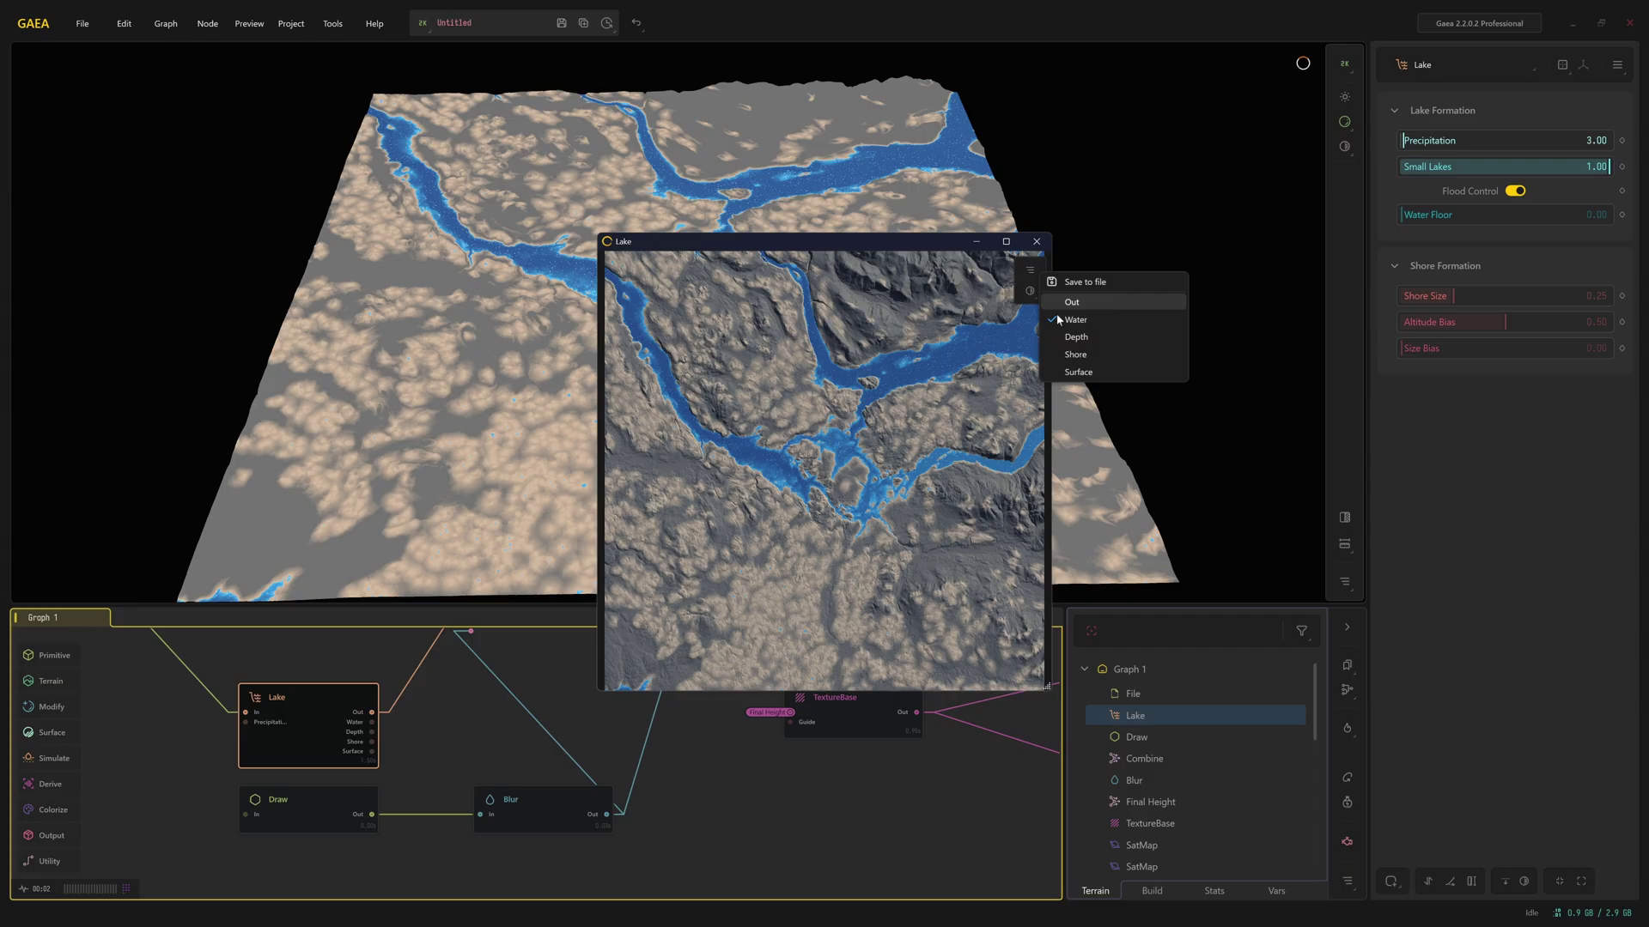
click(1070, 304)
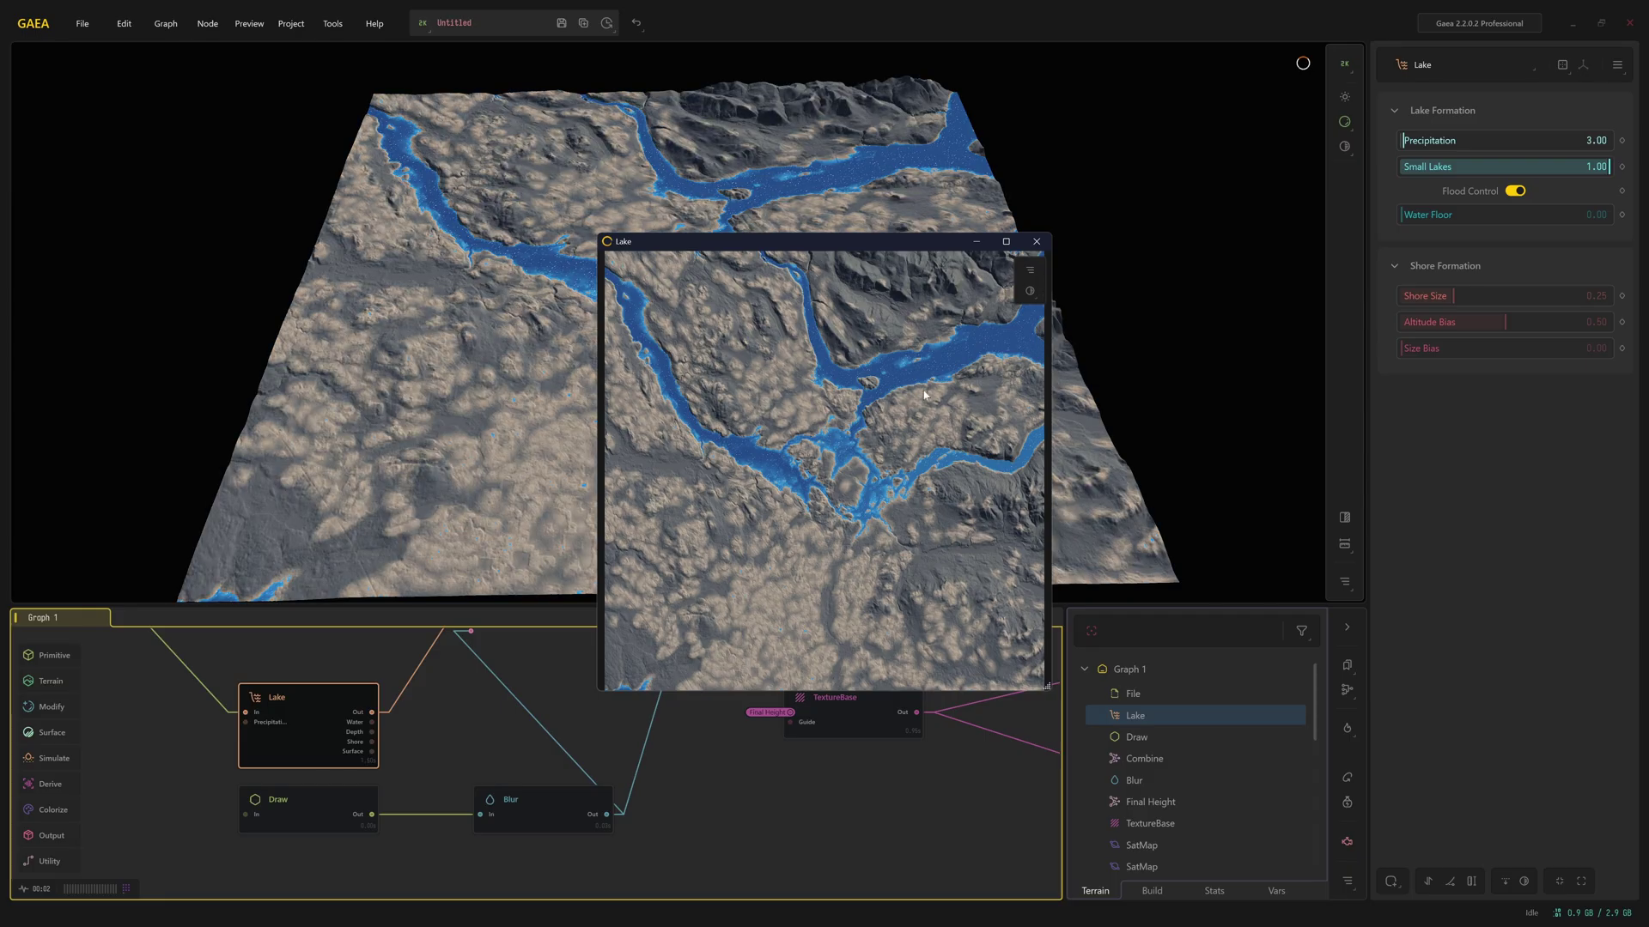
click(1039, 242)
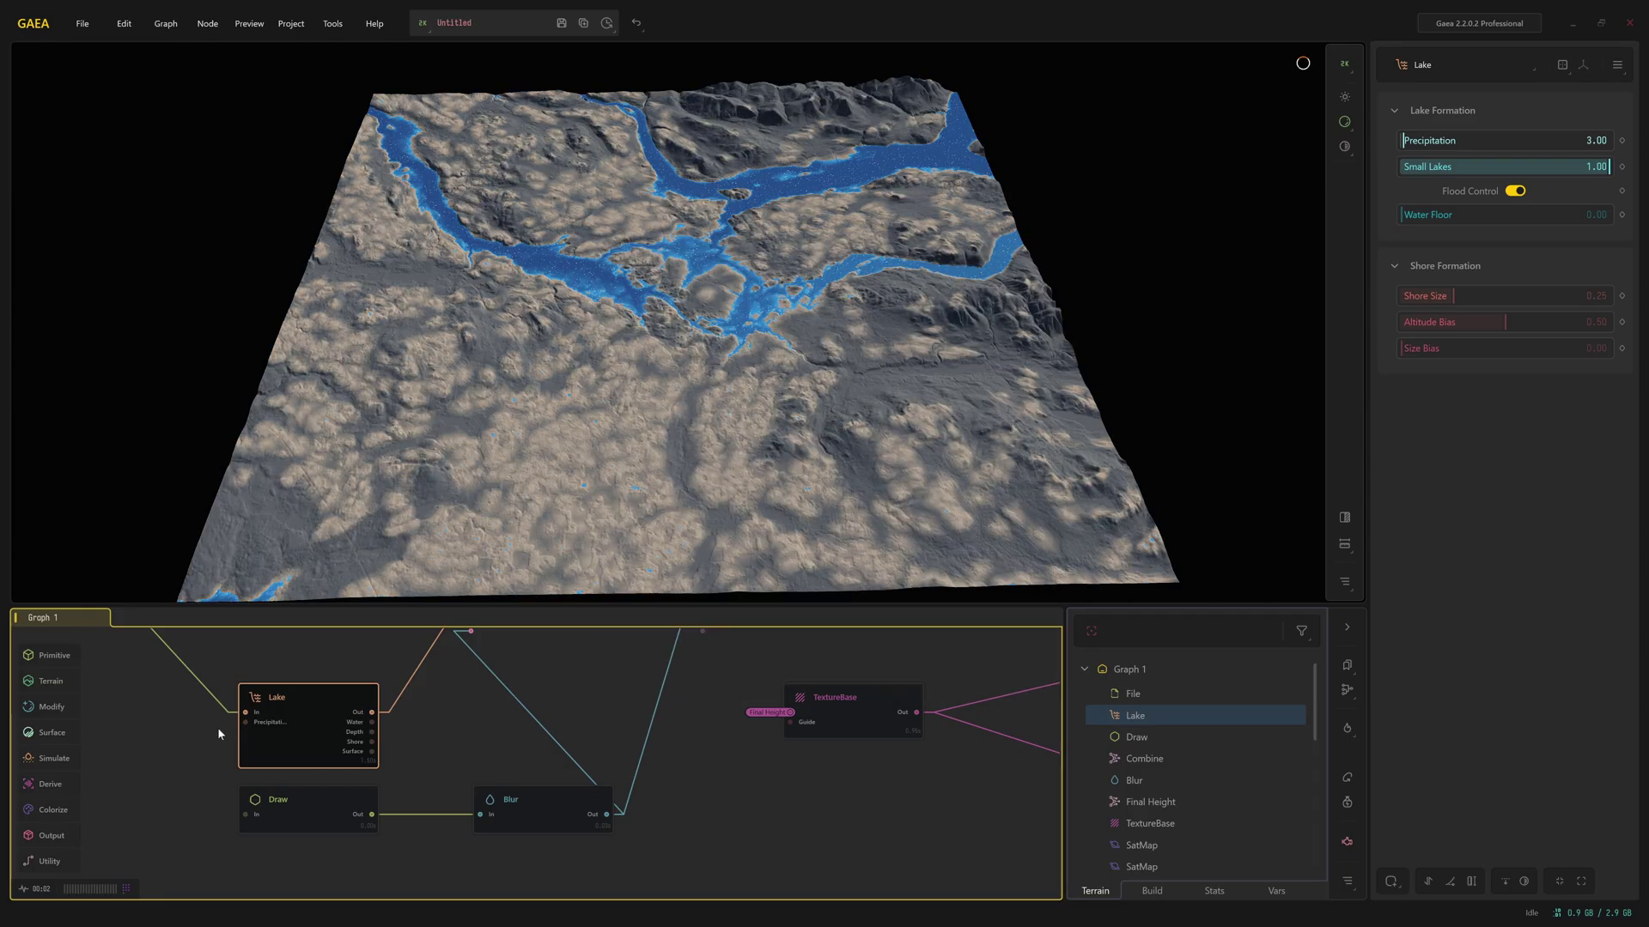
Feed the Lake's Water output into a new Adjust node and zoom out over the whole graph.
drag(371, 722, 452, 733)
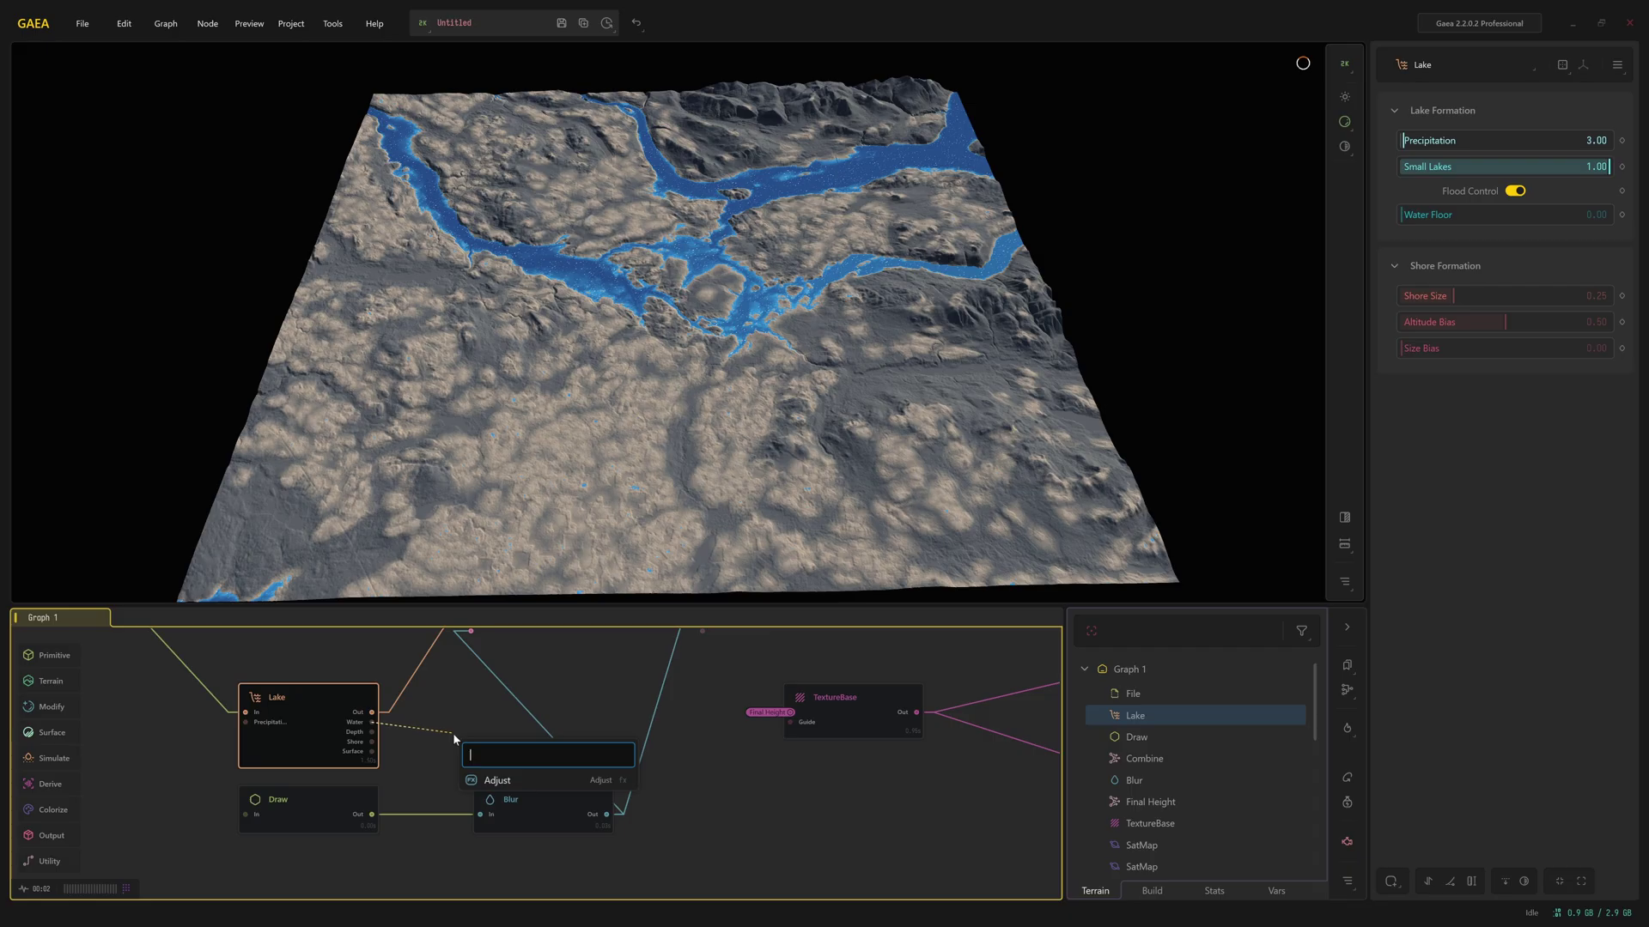
click(498, 781)
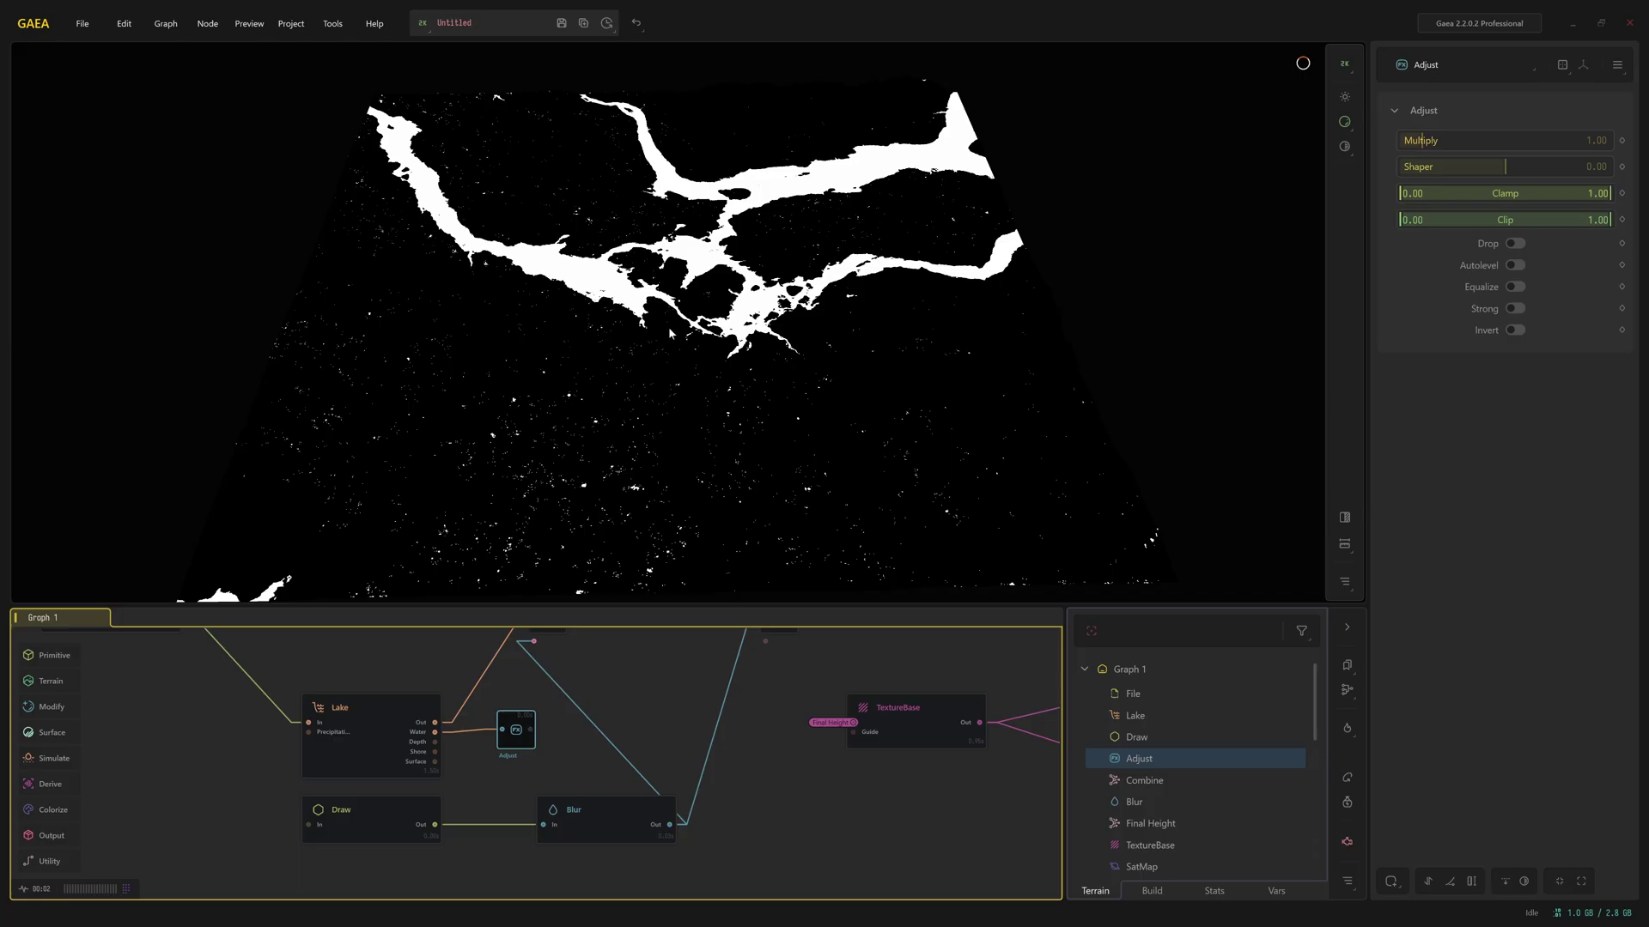
scroll(565, 745, down, 2)
middle_drag(566, 746, 398, 745)
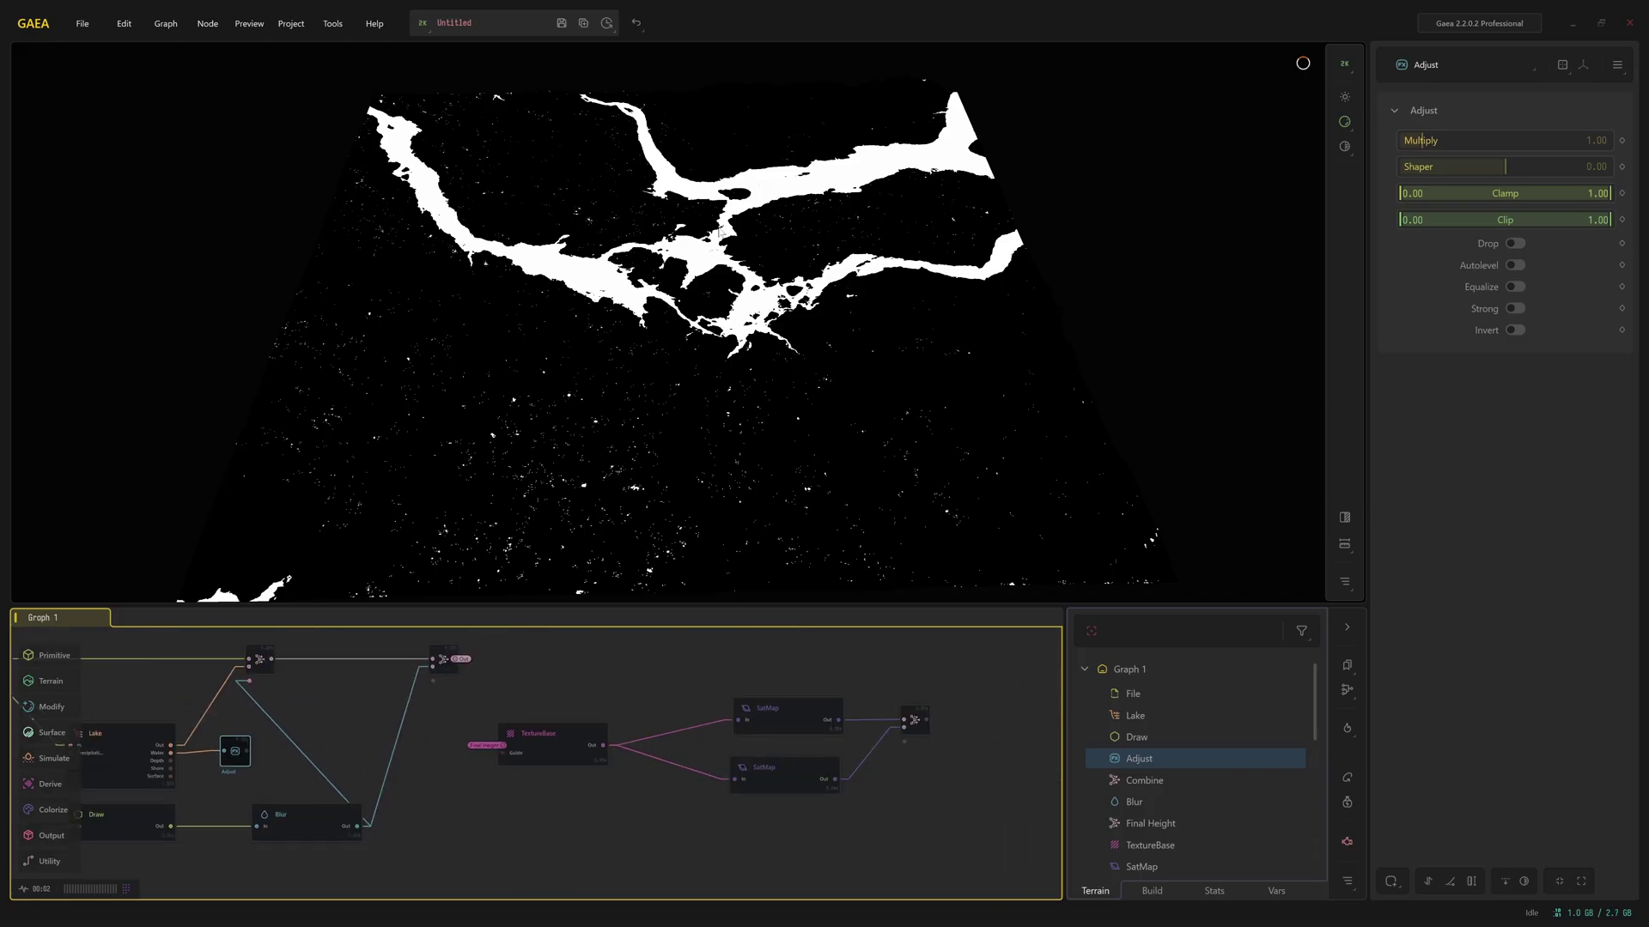
click(297, 829)
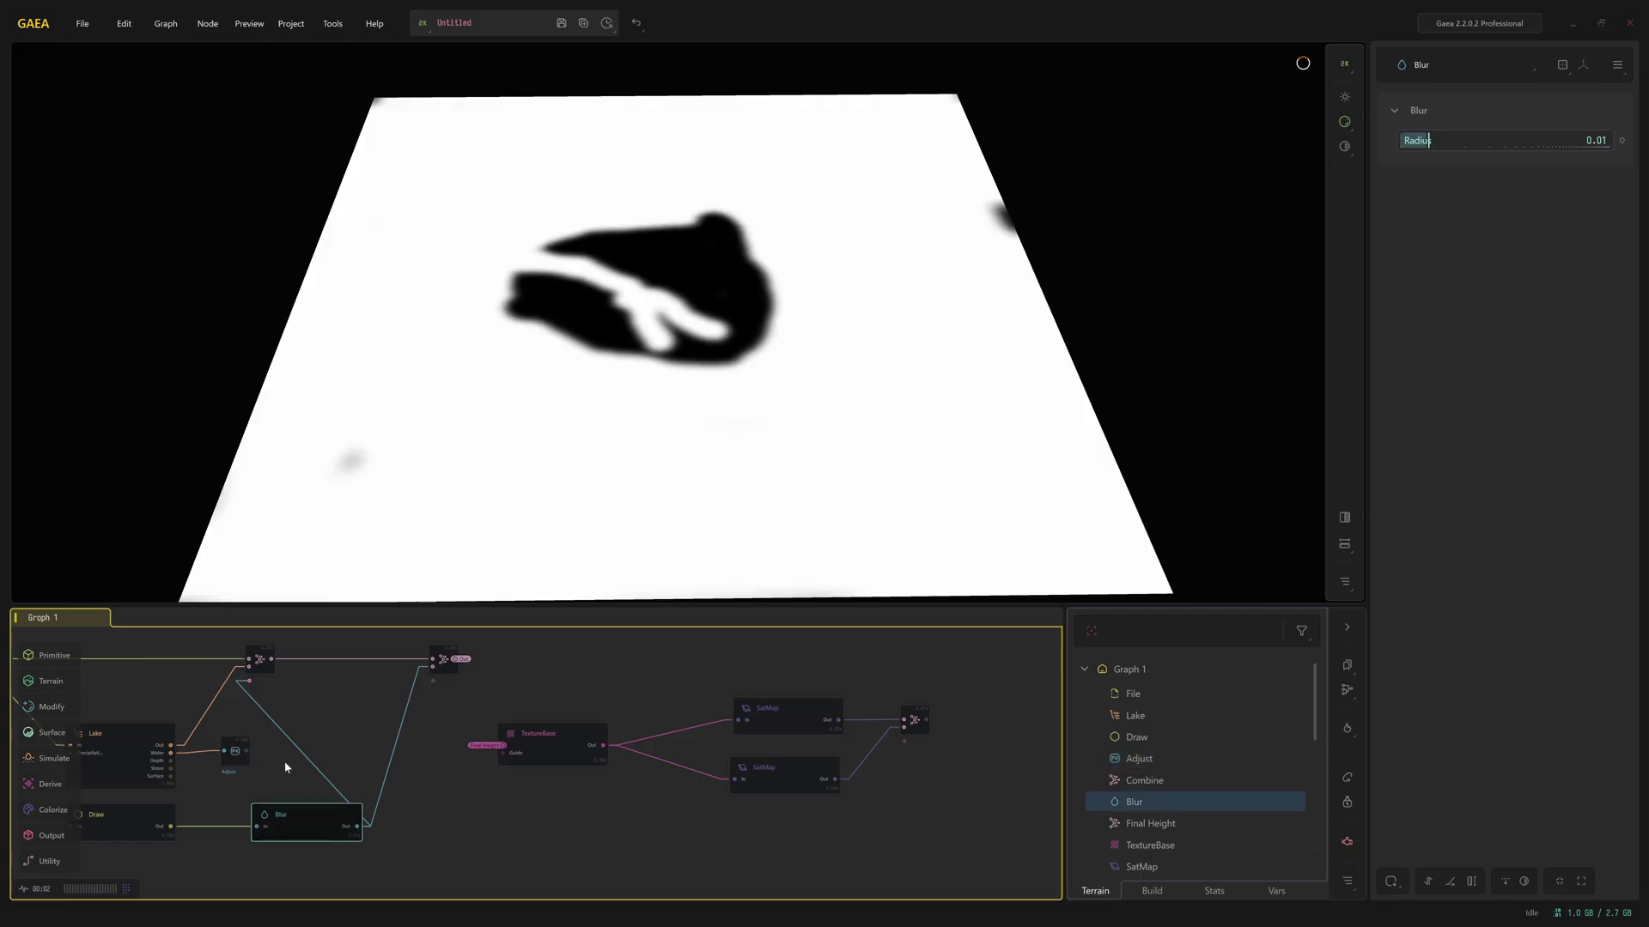
middle_drag(409, 733, 496, 745)
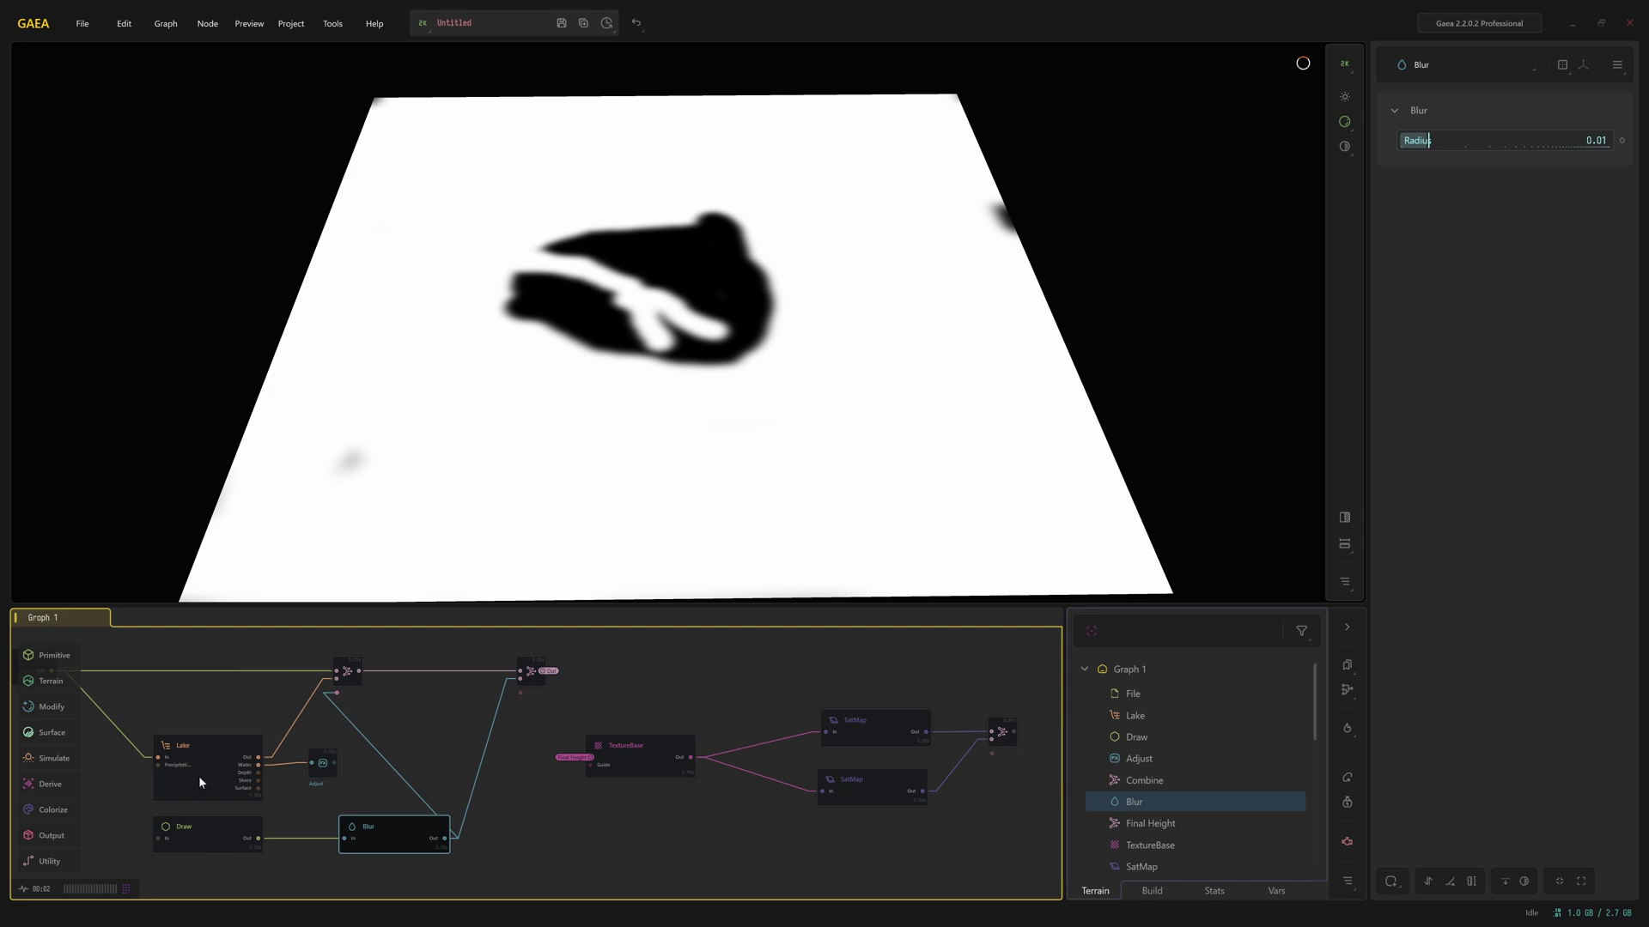
click(324, 764)
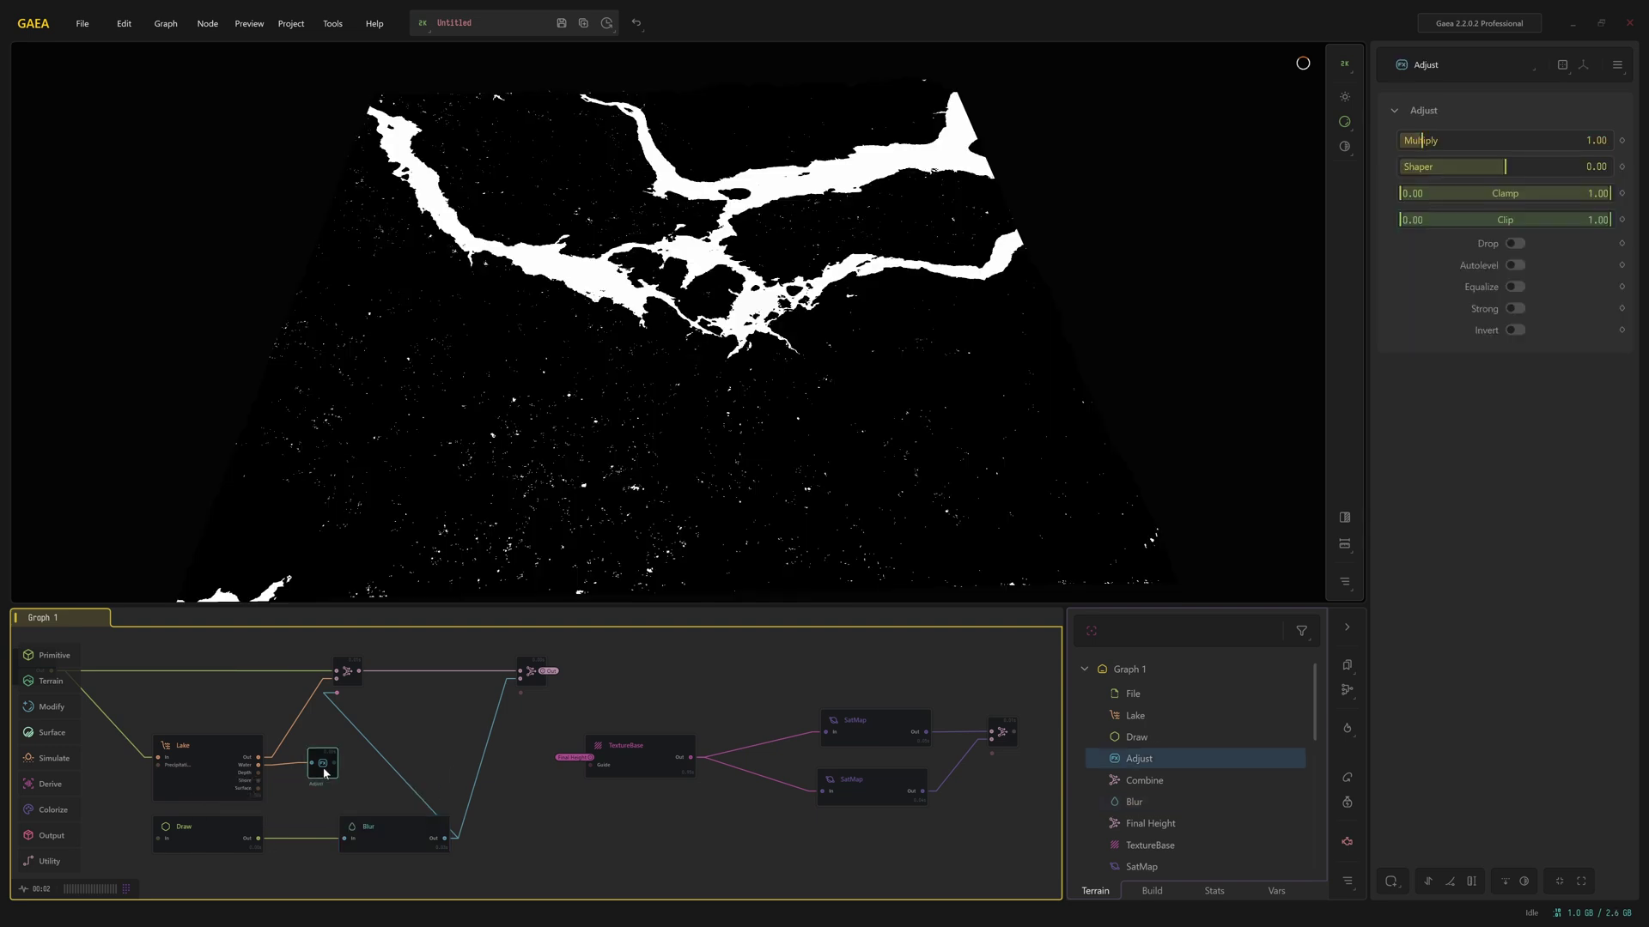
drag(334, 763, 993, 754)
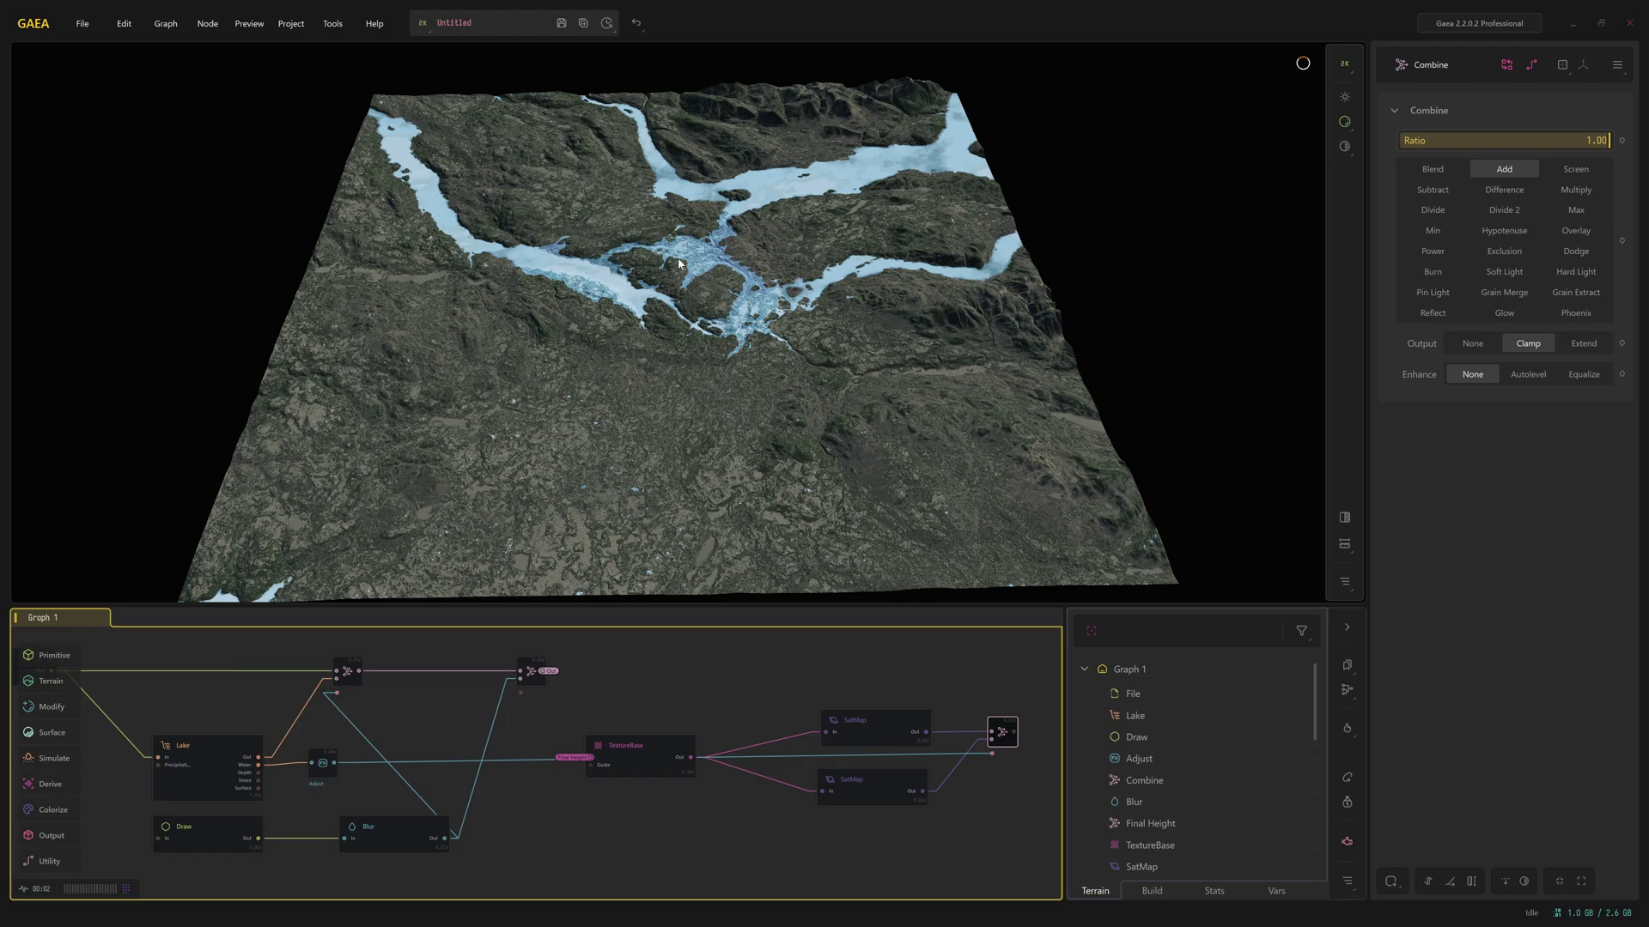
click(508, 761)
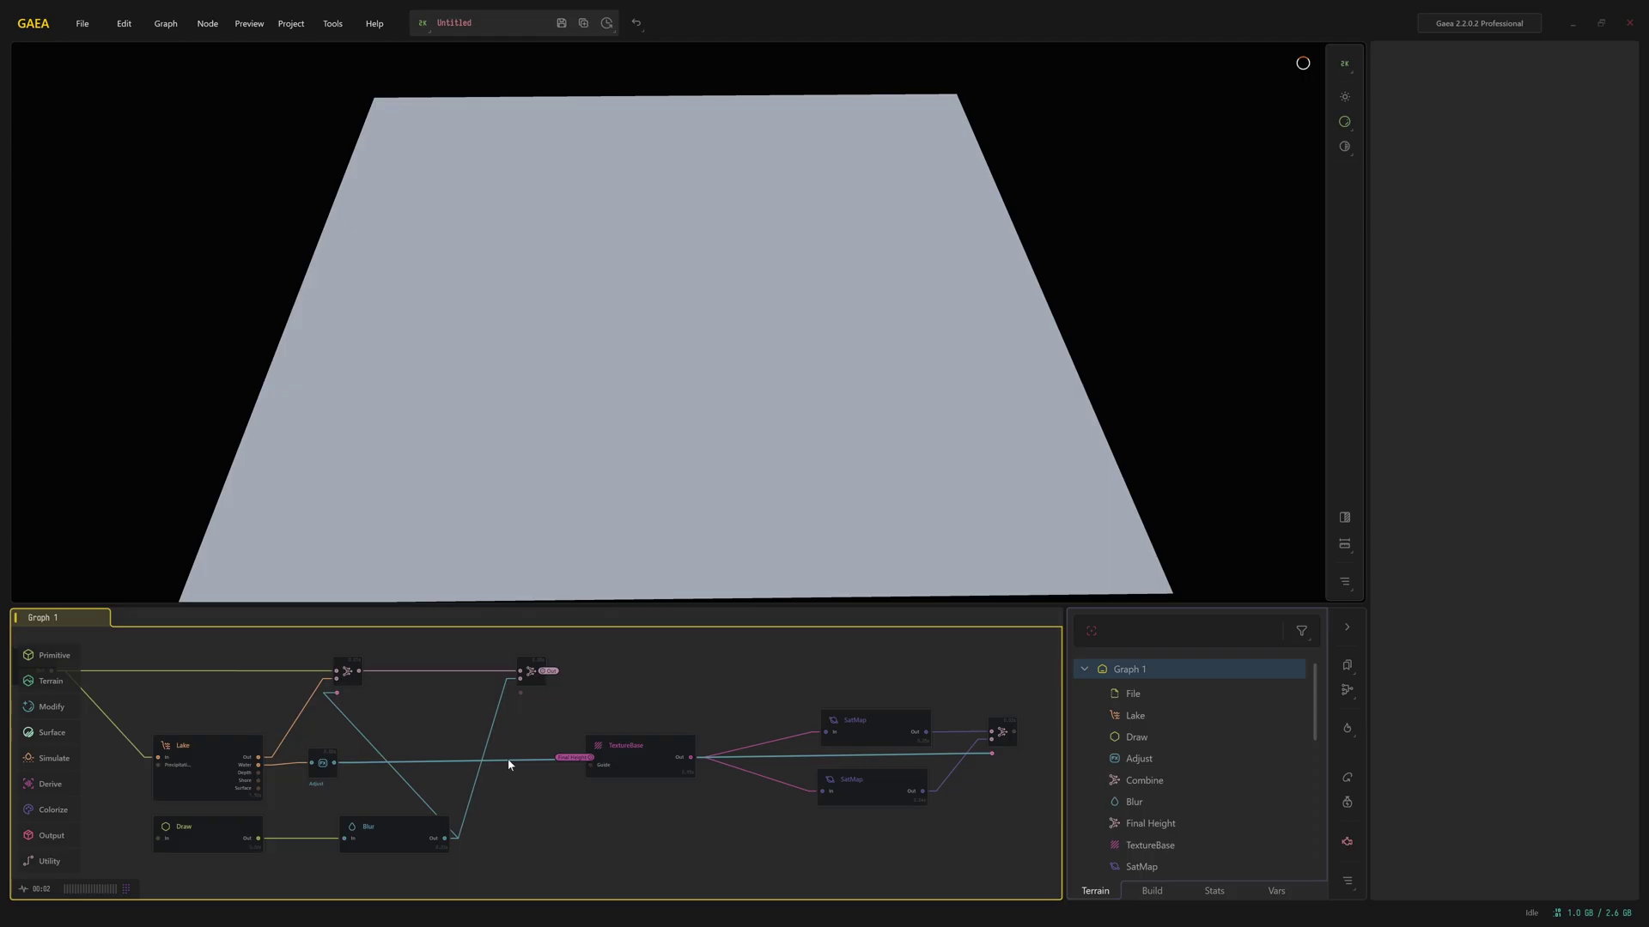
alt+click(508, 760)
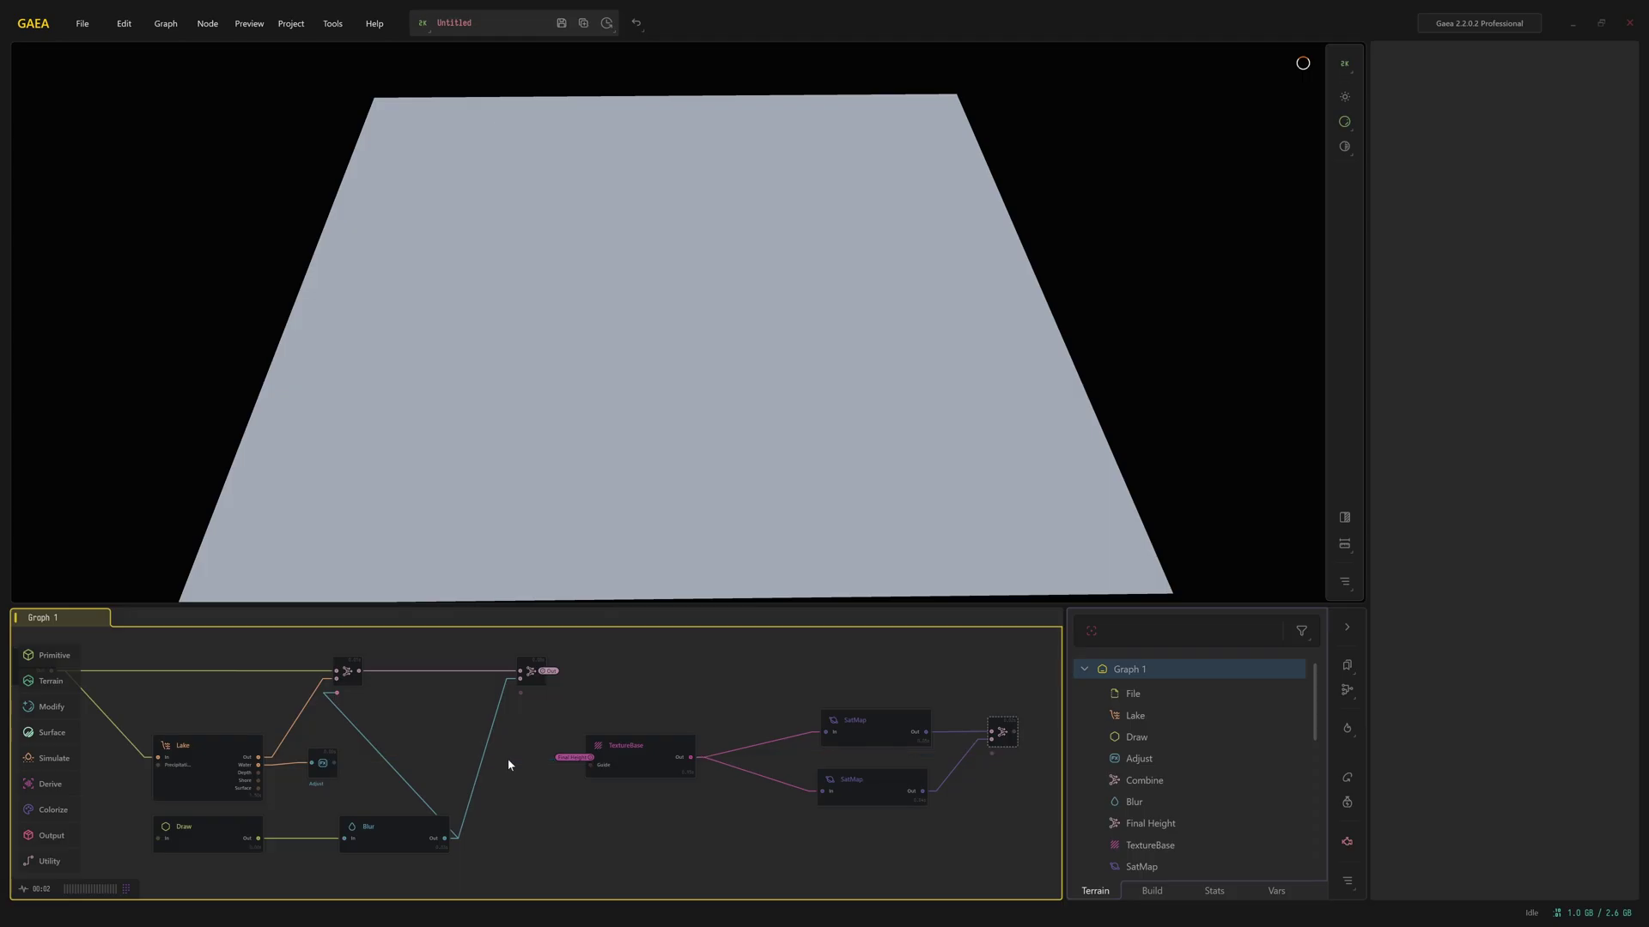
Create a Combine from the Blur output, wire in the Adjust lake mask, and set Multiply at ratio 1.00.
click(323, 766)
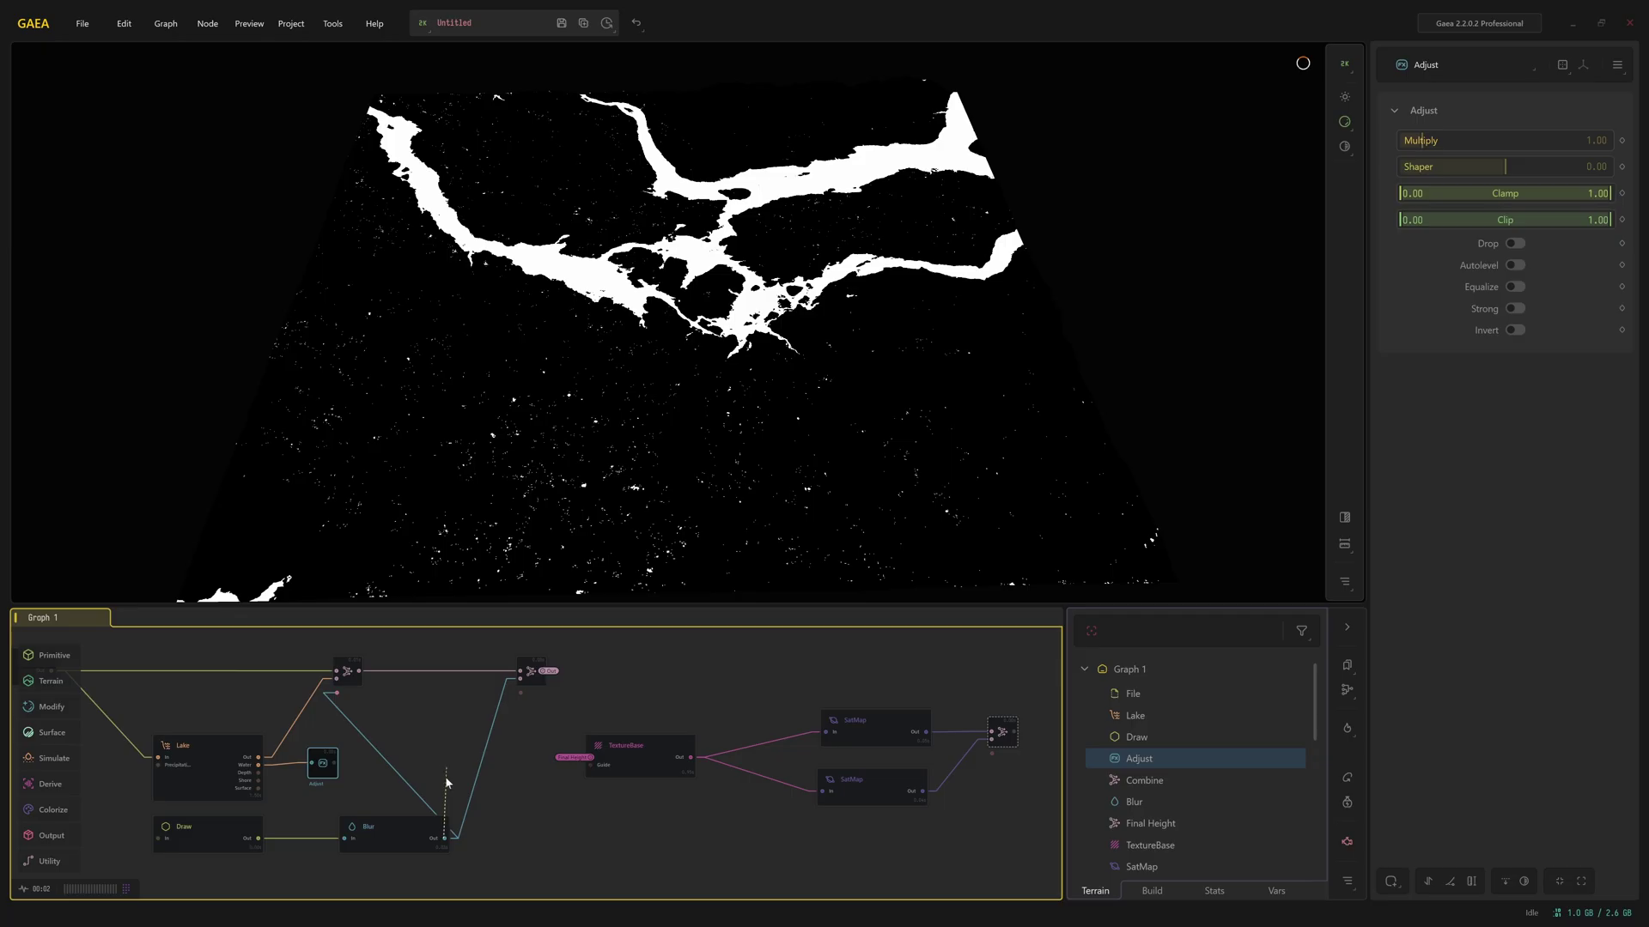
drag(513, 771, 335, 767)
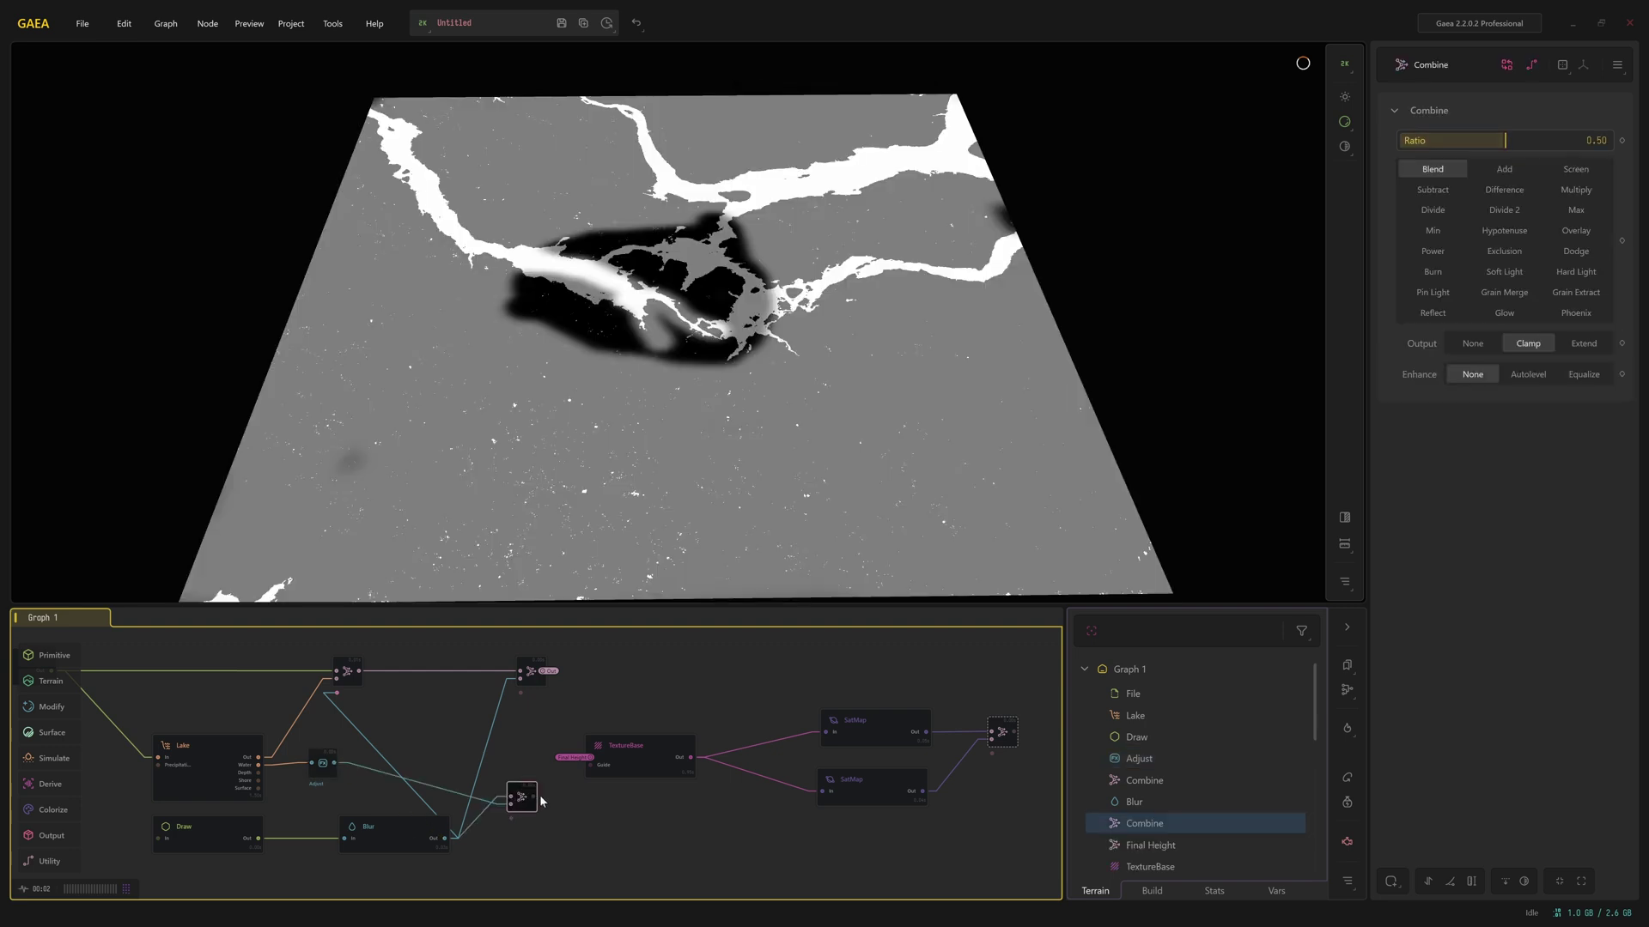
drag(541, 801, 336, 770)
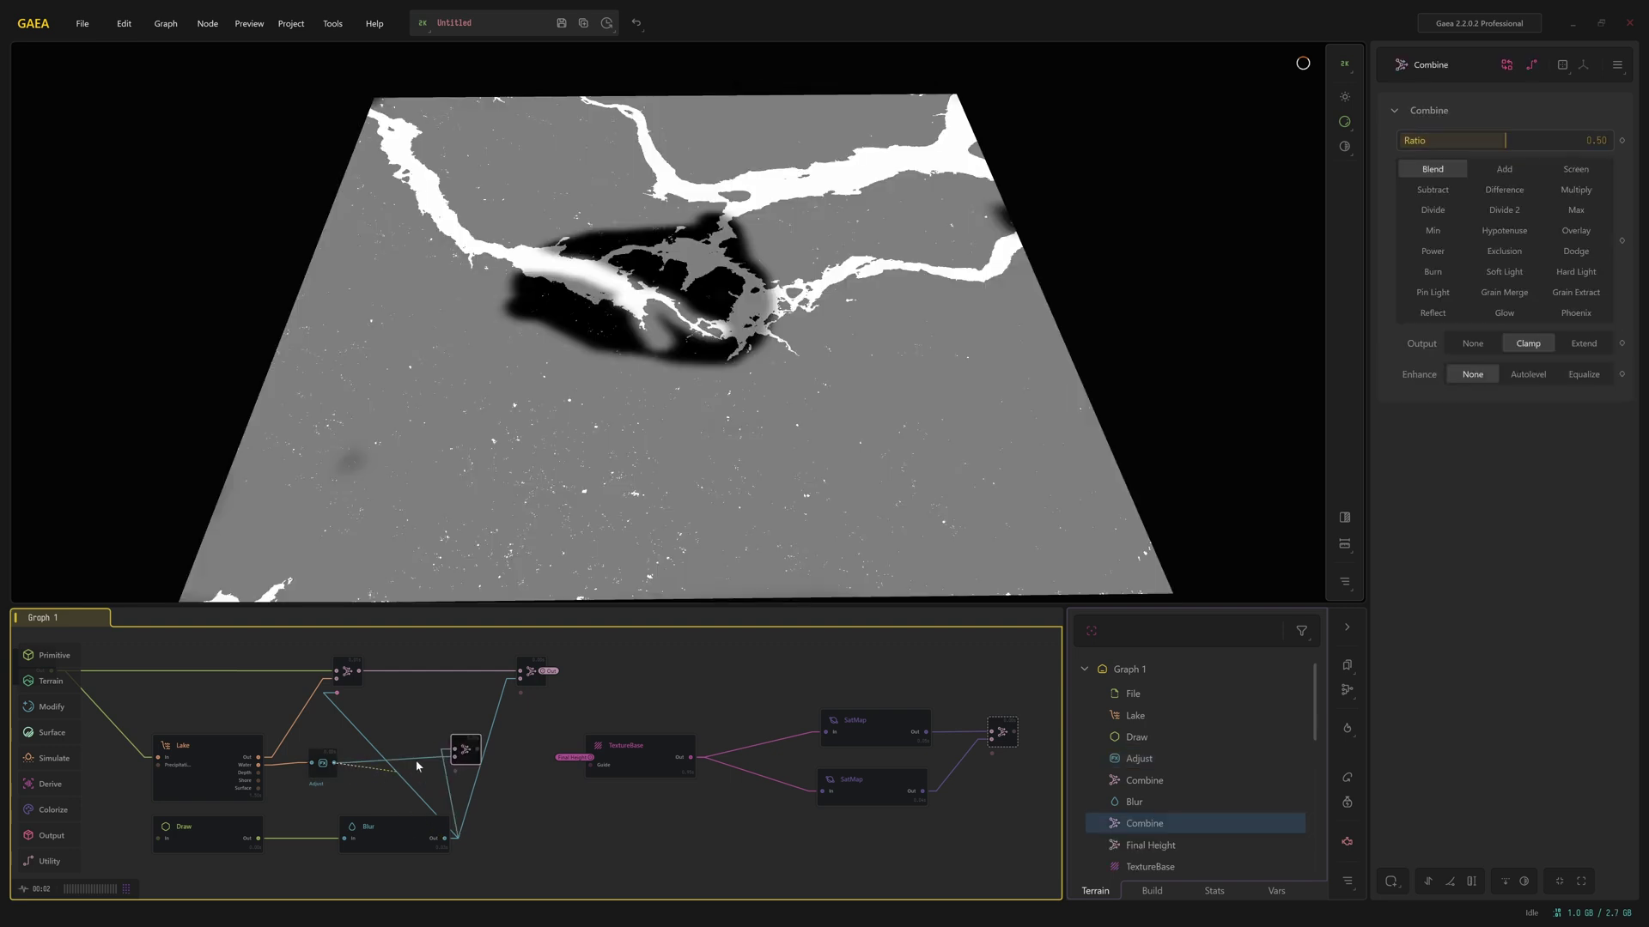
mouse_move(437, 754)
mouse_down()
mouse_move(454, 764)
mouse_move(440, 747)
mouse_up()
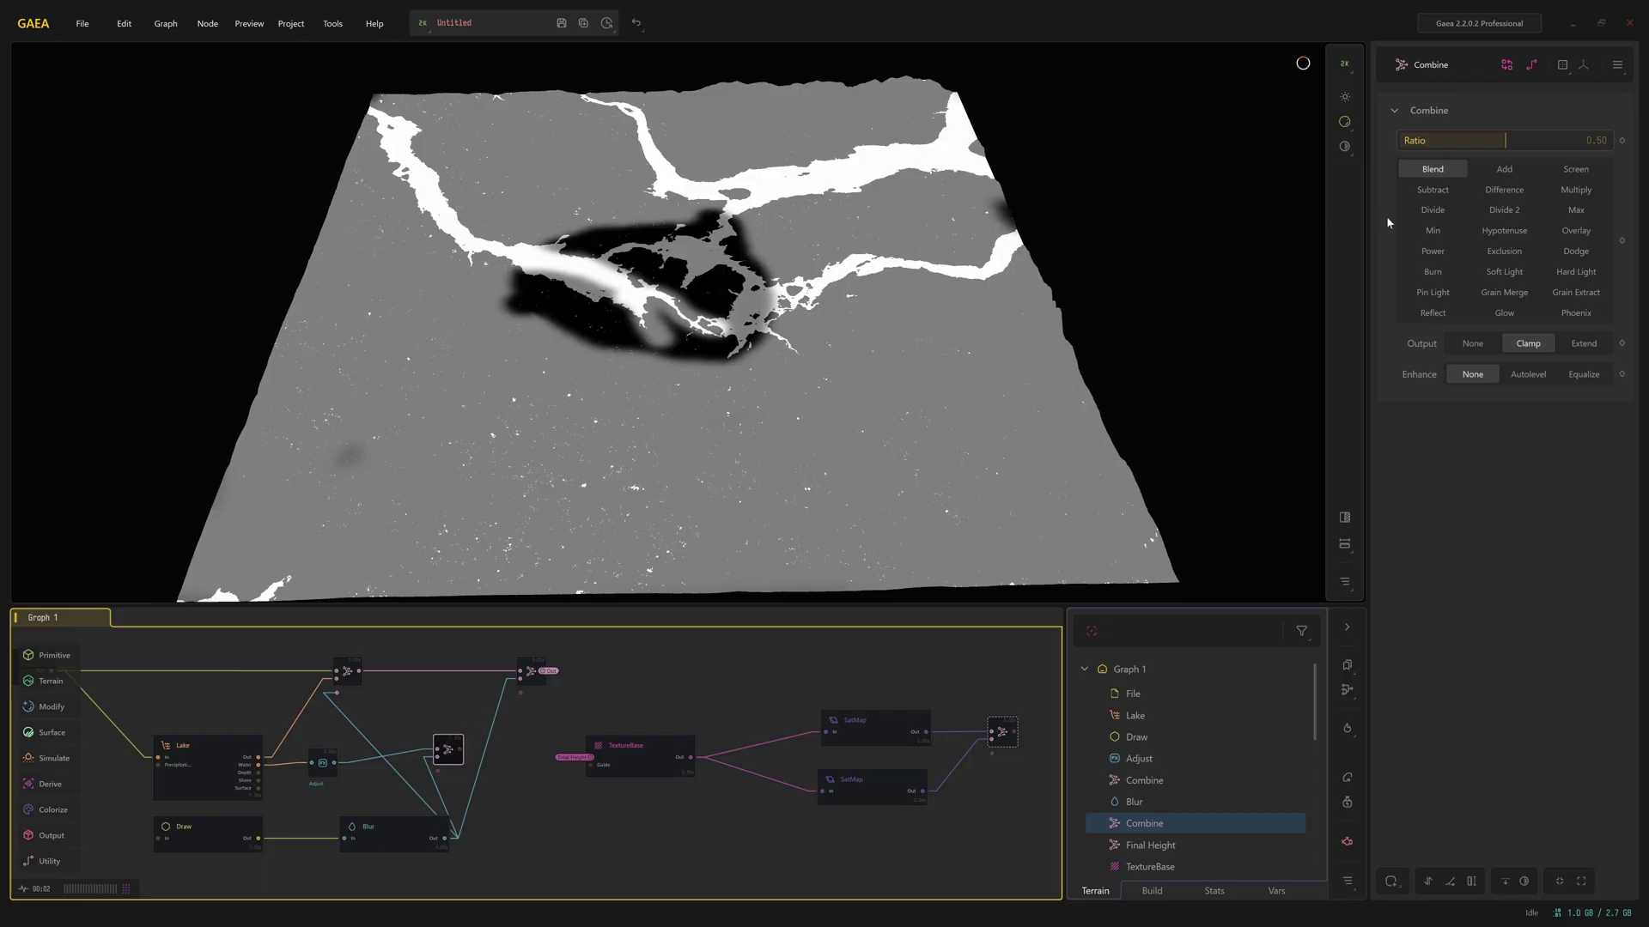
click(1576, 190)
drag(1593, 140, 1616, 140)
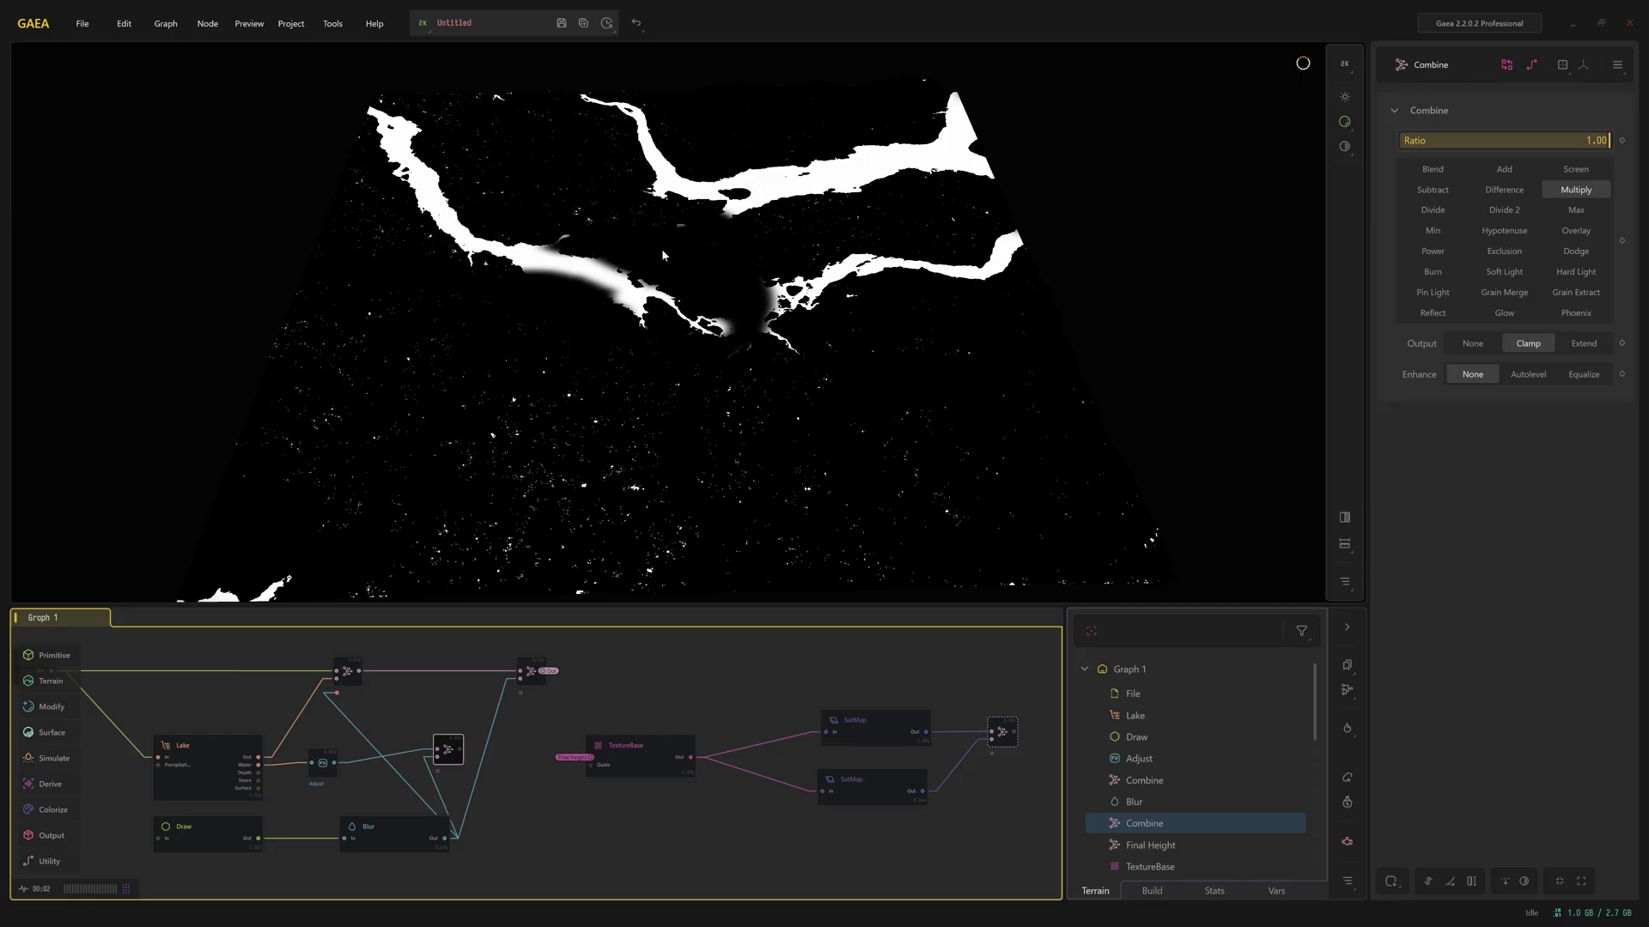
Rename the new mask Combine node to 'Combined River Mask'.
double_click(449, 759)
text(Combined)
text( River Mas)
text(k)
key(Return)
Convert its Out to a portal, place it beside the Blur output, and select the final SatMap Combine.
right_click(449, 759)
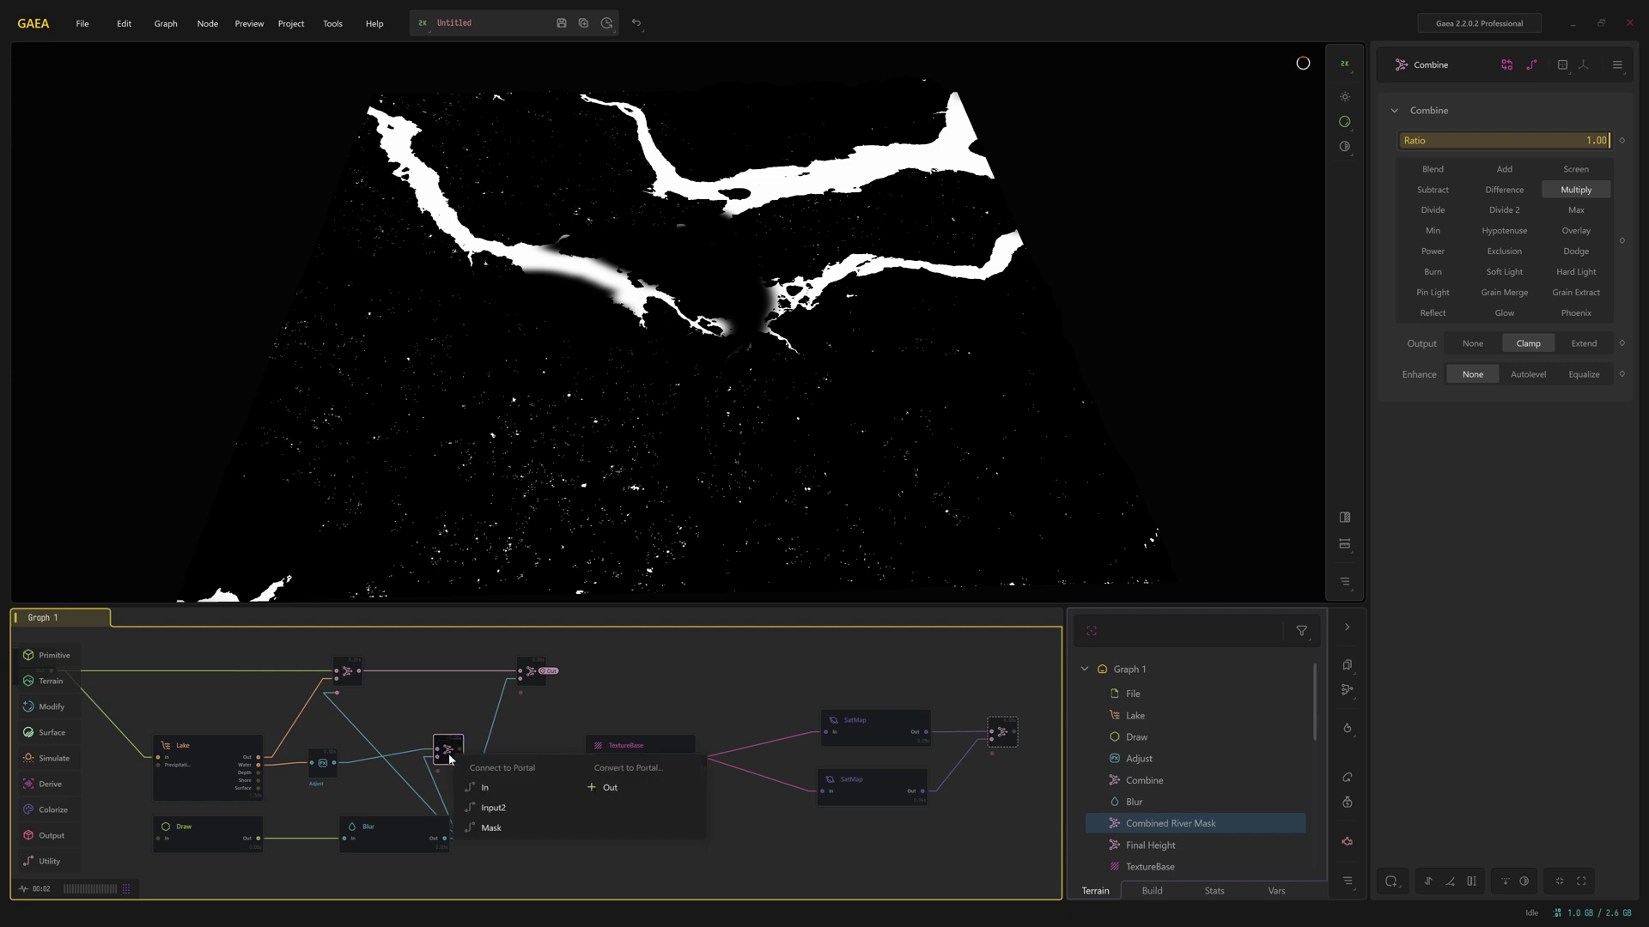
click(640, 788)
middle_drag(585, 848, 457, 737)
drag(359, 689, 441, 770)
middle_drag(635, 770, 501, 819)
click(763, 717)
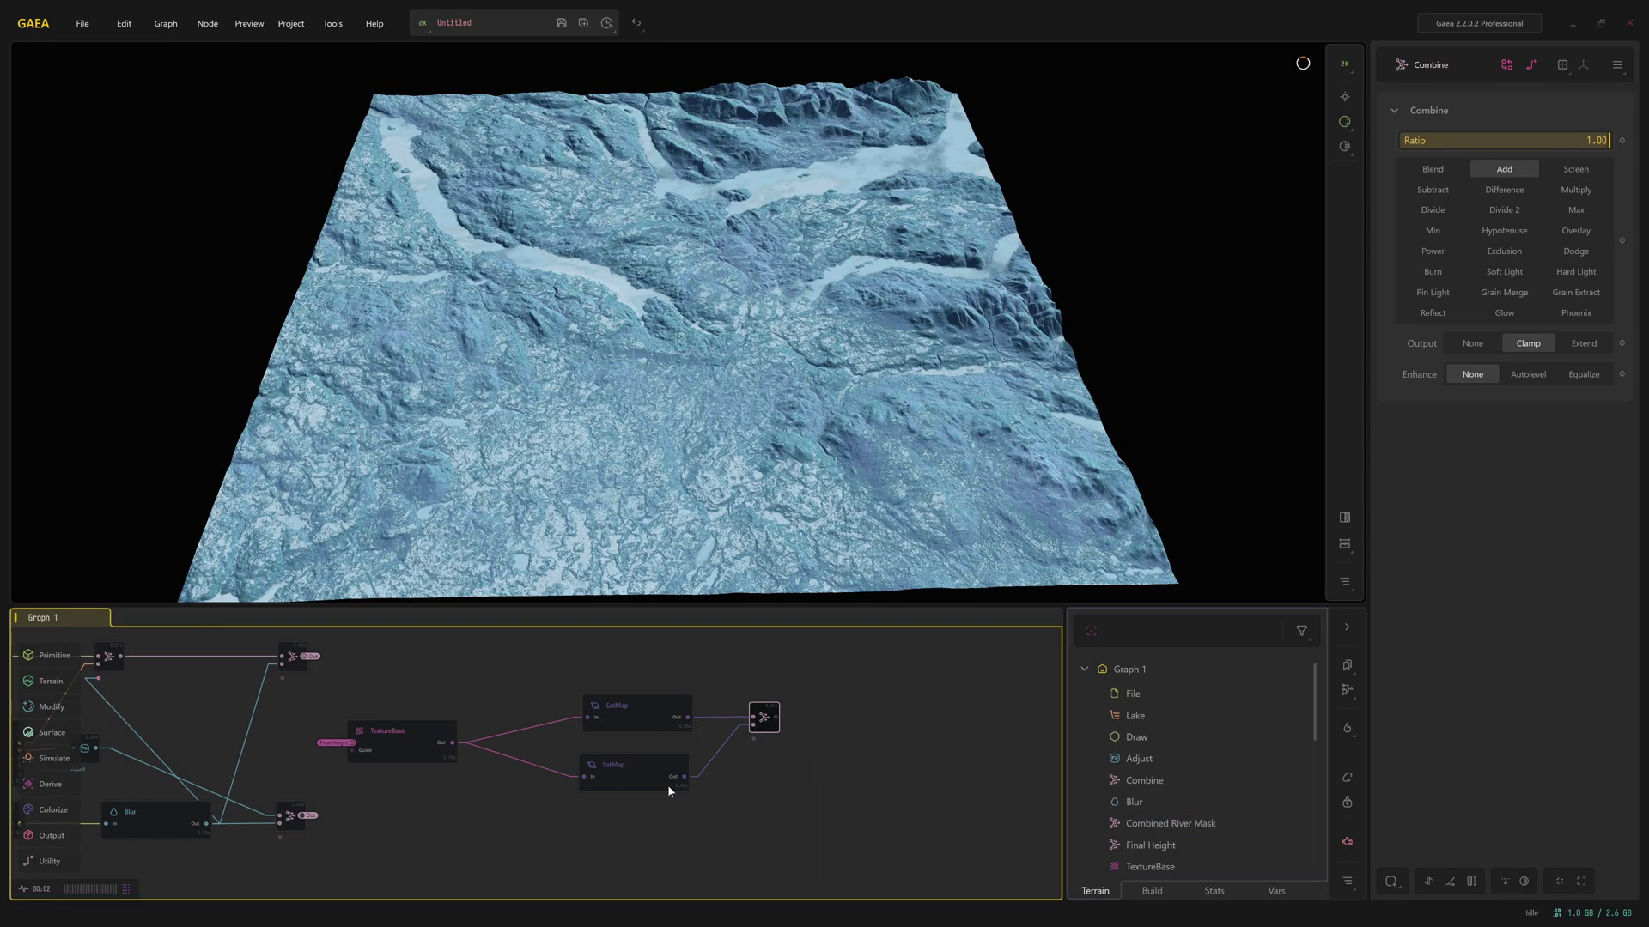
Connect the Combined River Mask portal to the final SatMap Combine's Mask input.
right_click(766, 723)
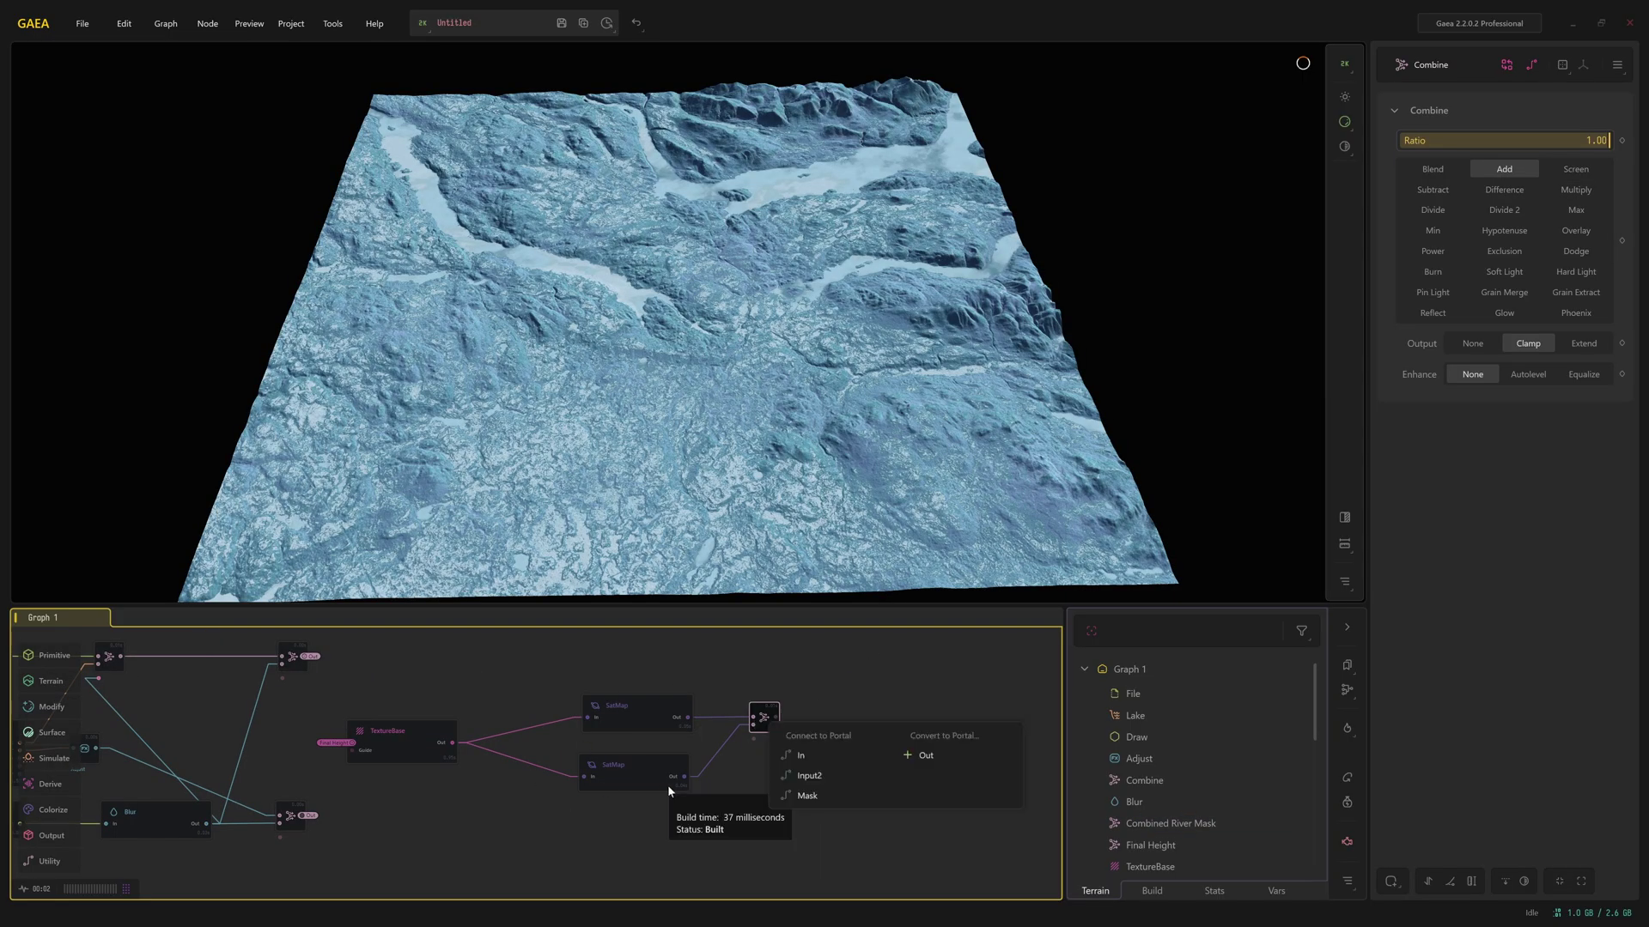
click(808, 798)
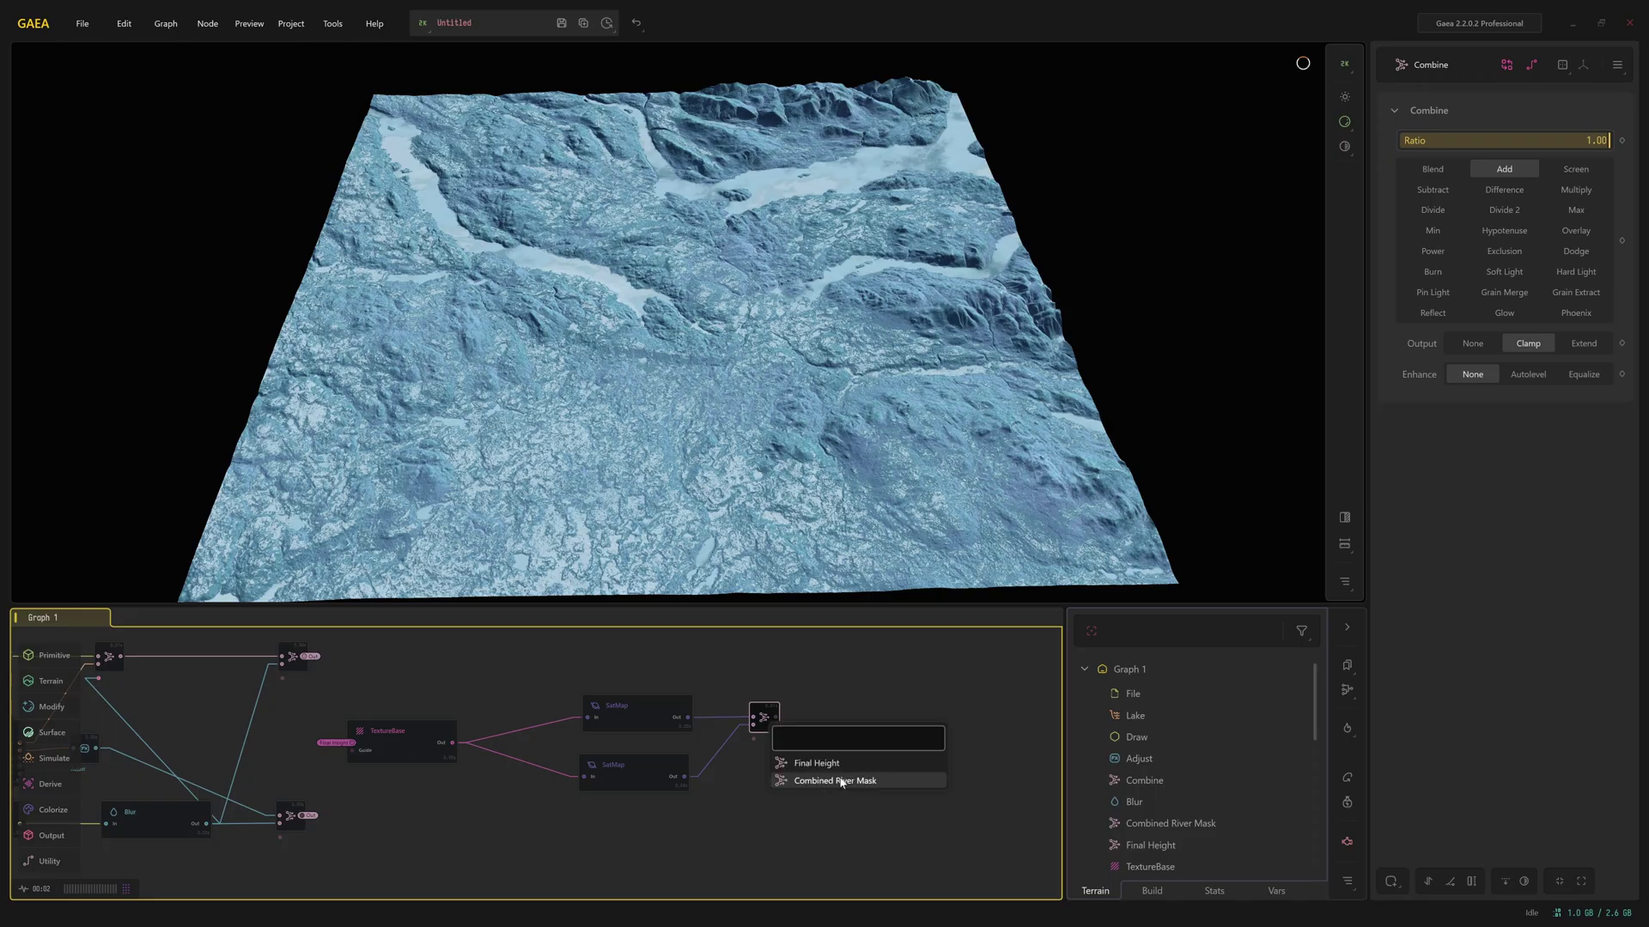
click(835, 781)
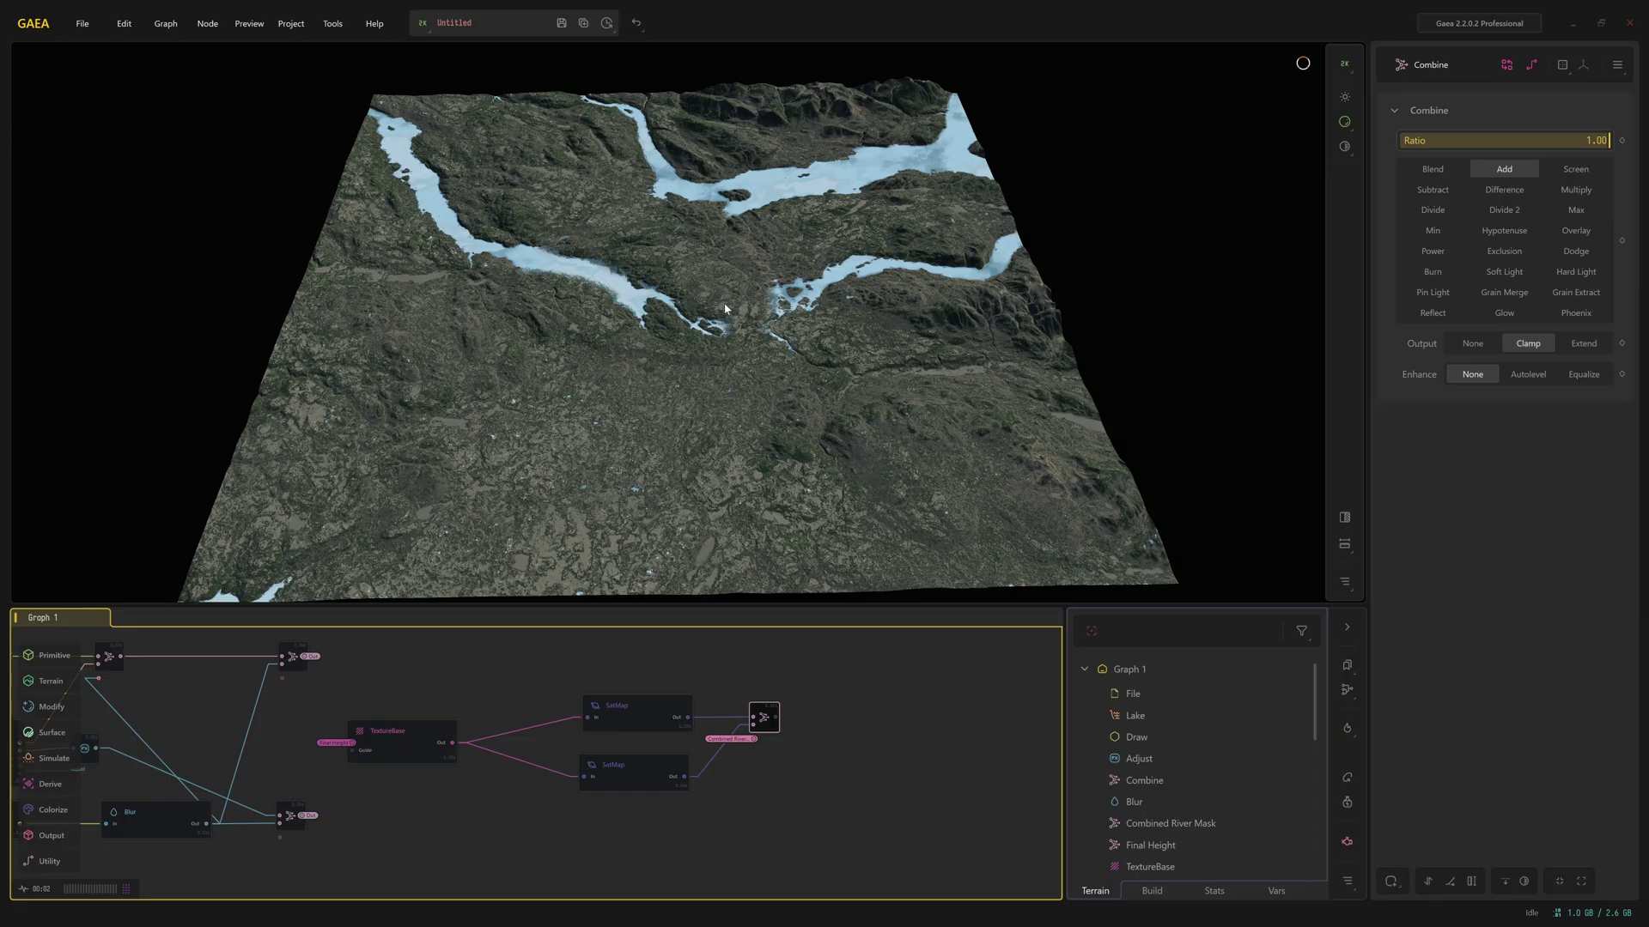
Lower the final Combine's ratio to 0.56, trying Blend briefly before returning to Add mode.
scroll(724, 310, down, 3)
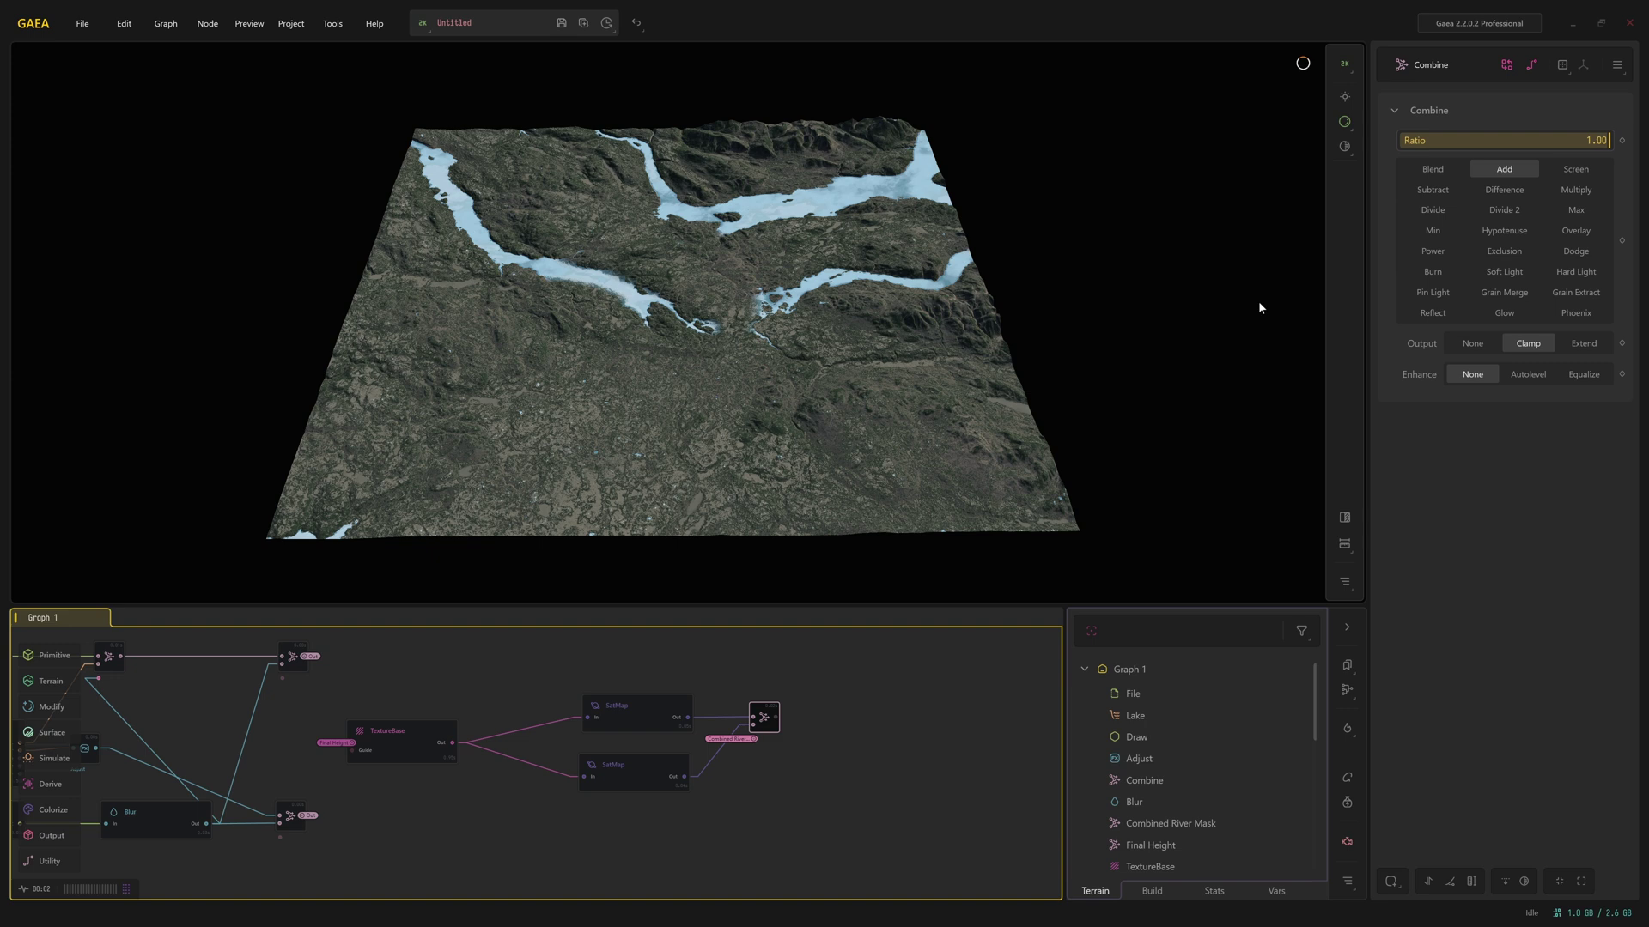
drag(1608, 140, 1524, 139)
click(1432, 170)
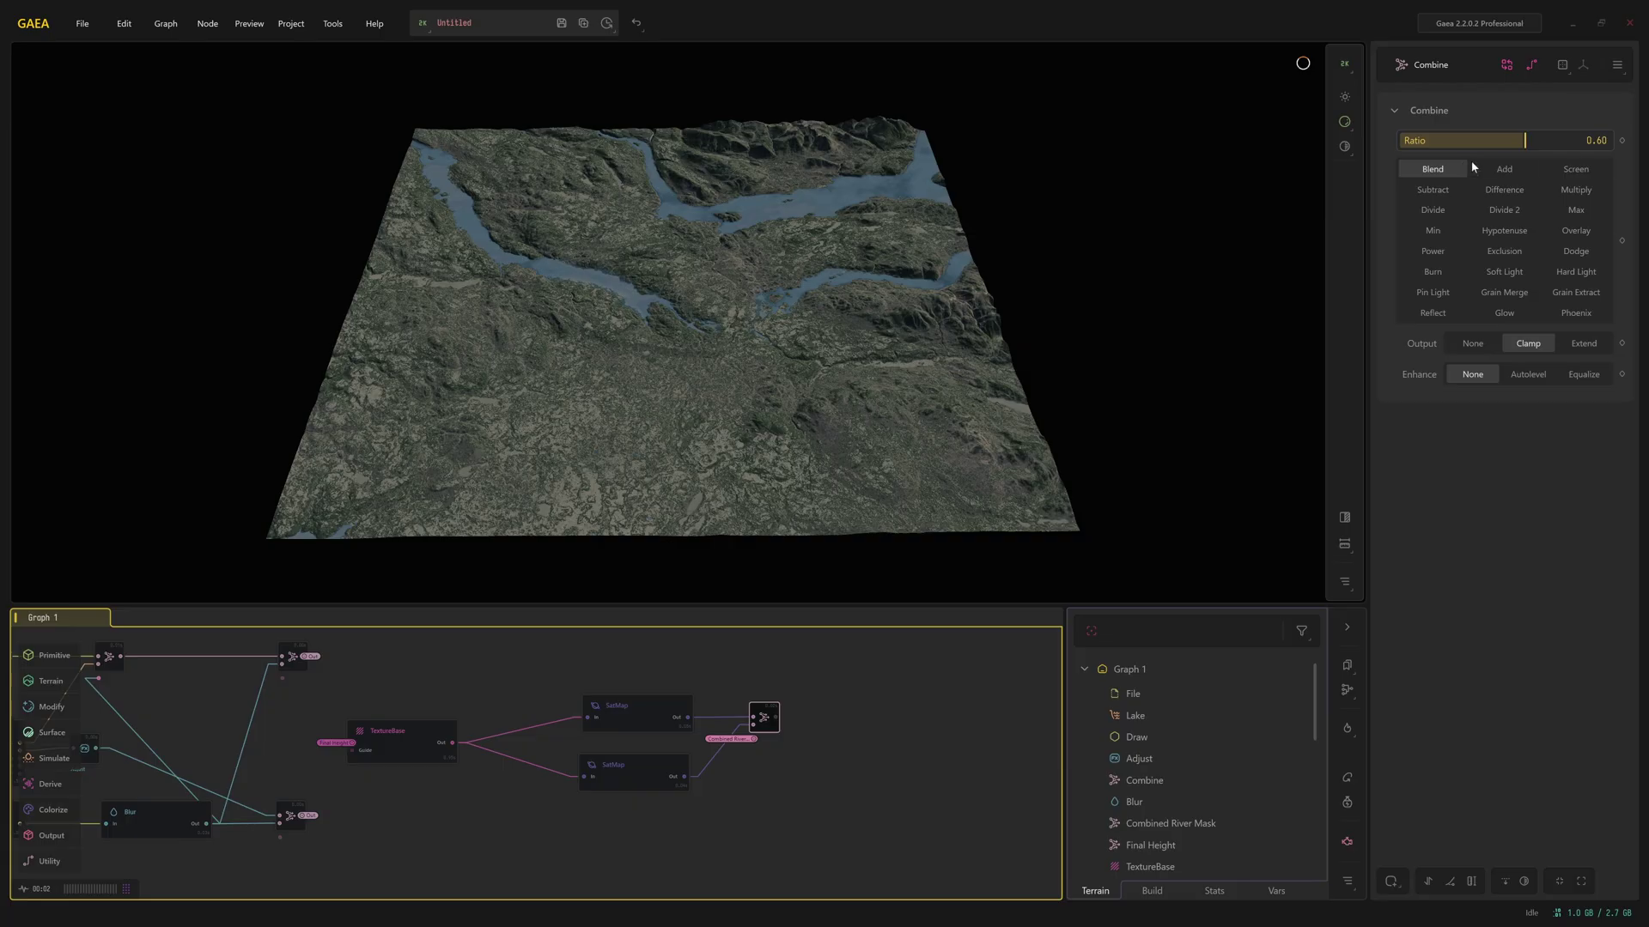
click(1504, 169)
drag(1524, 140, 1517, 140)
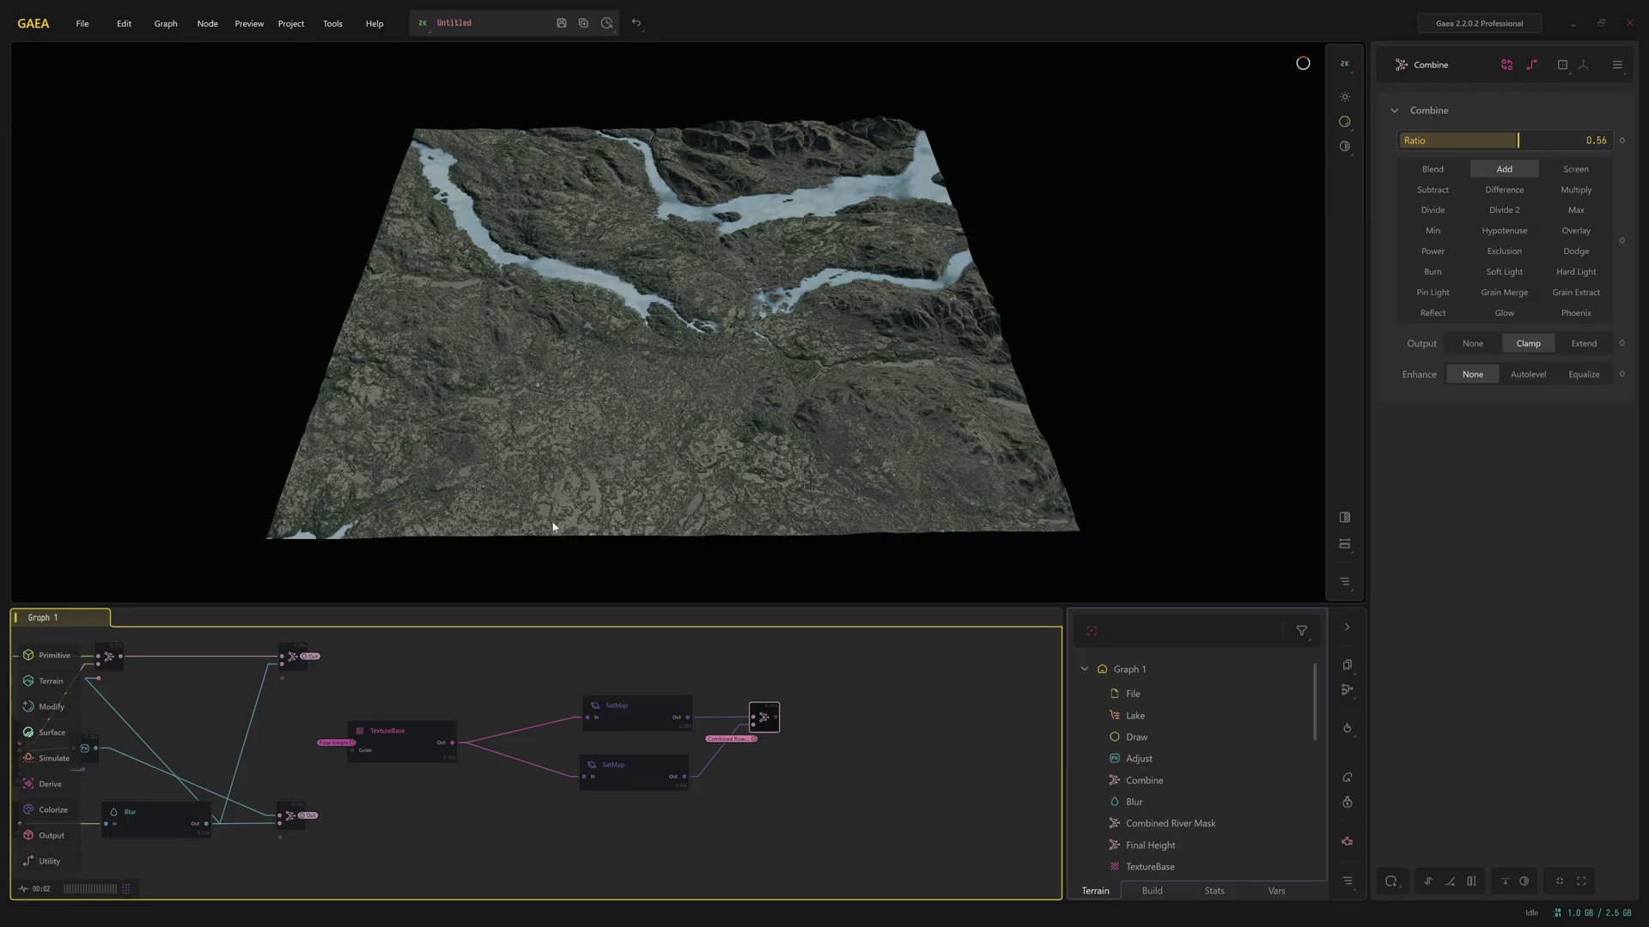